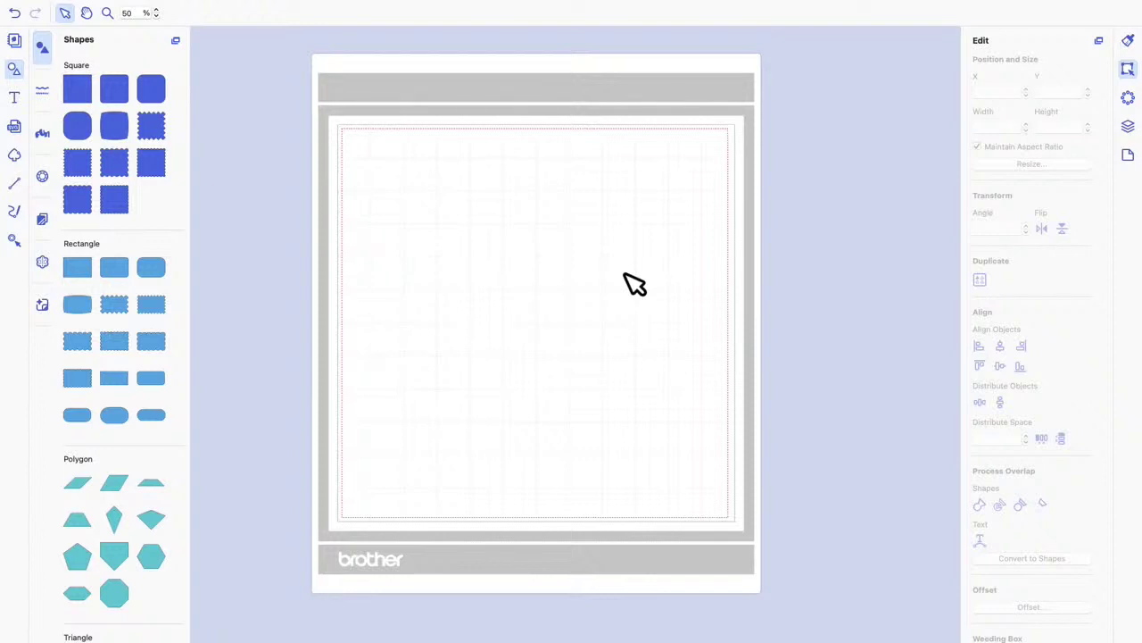
Add a plain square about 0.63 in wide near the upper-left corner of the mat
scroll(745, 292, down, 3)
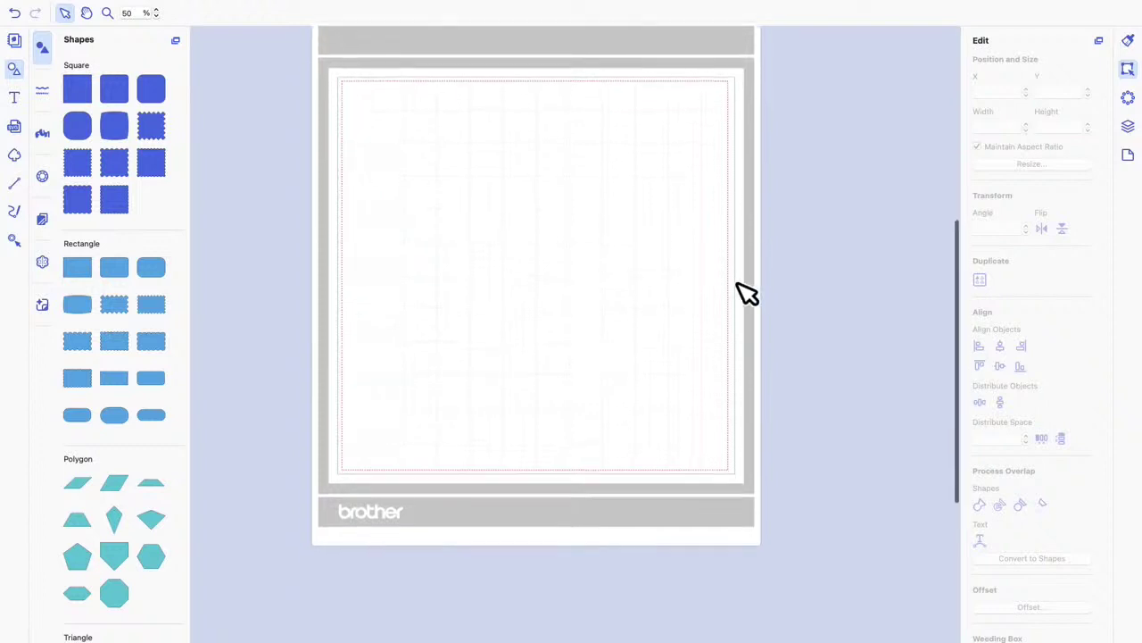
scroll(745, 293, up, 3)
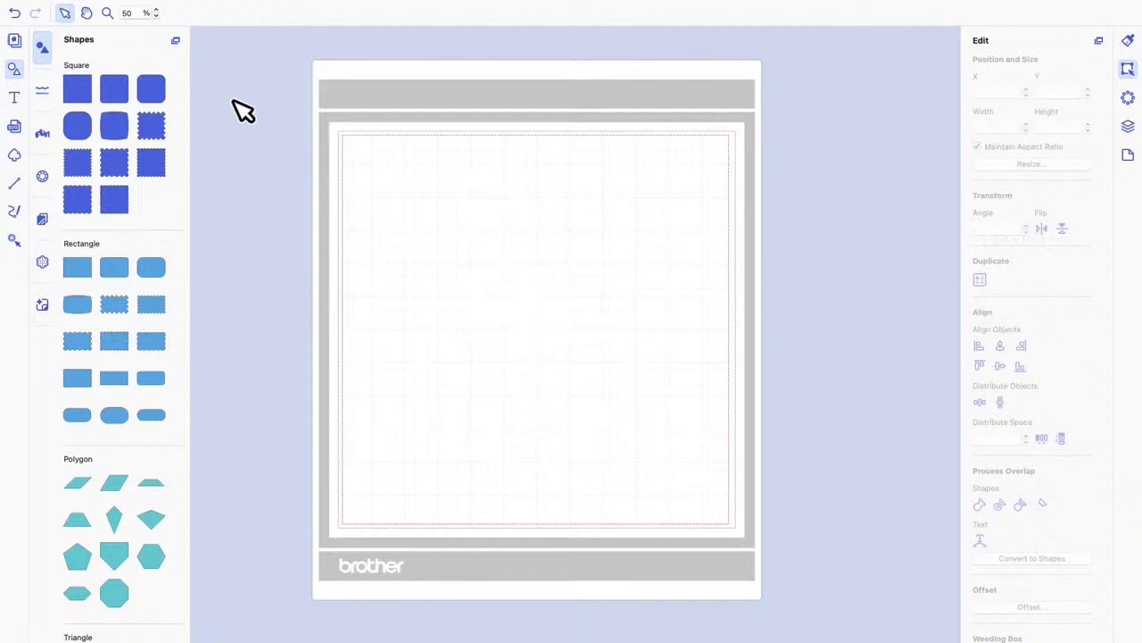
drag(85, 93, 442, 232)
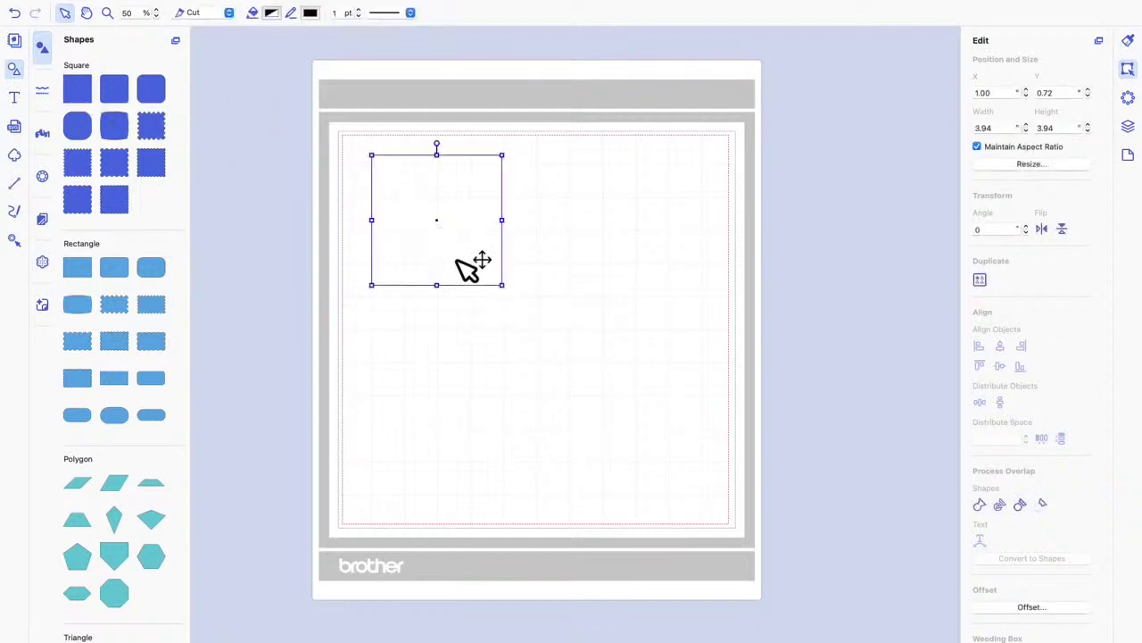
drag(502, 285, 406, 190)
Add a heart about 0.73 in wide directly beside the small square, on its right side
scroll(134, 264, down, 2)
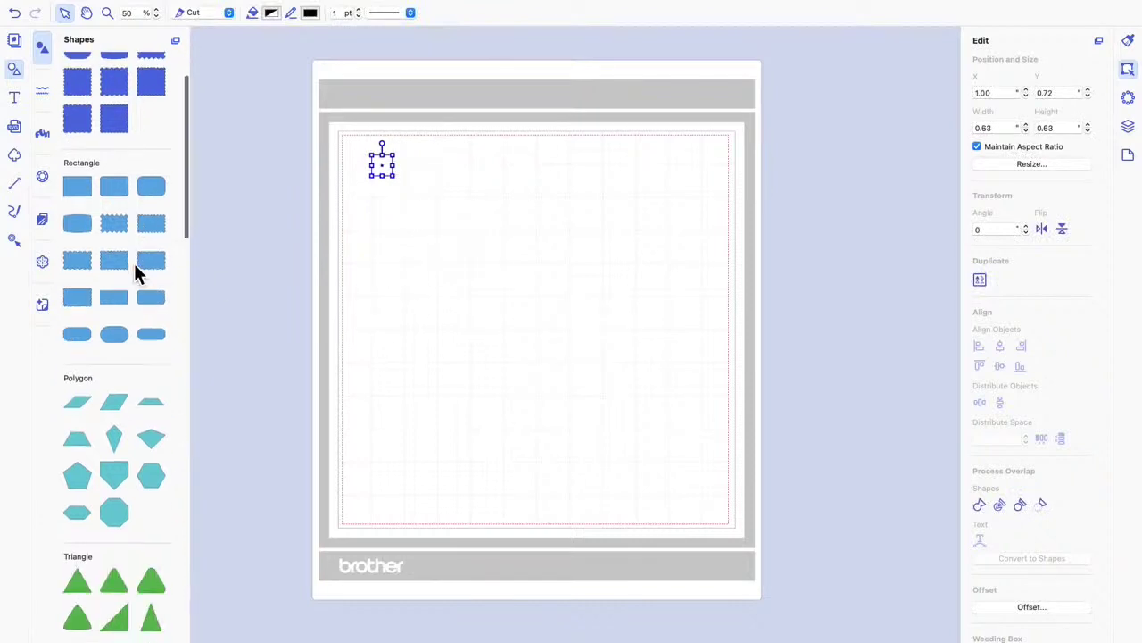
scroll(134, 265, down, 10)
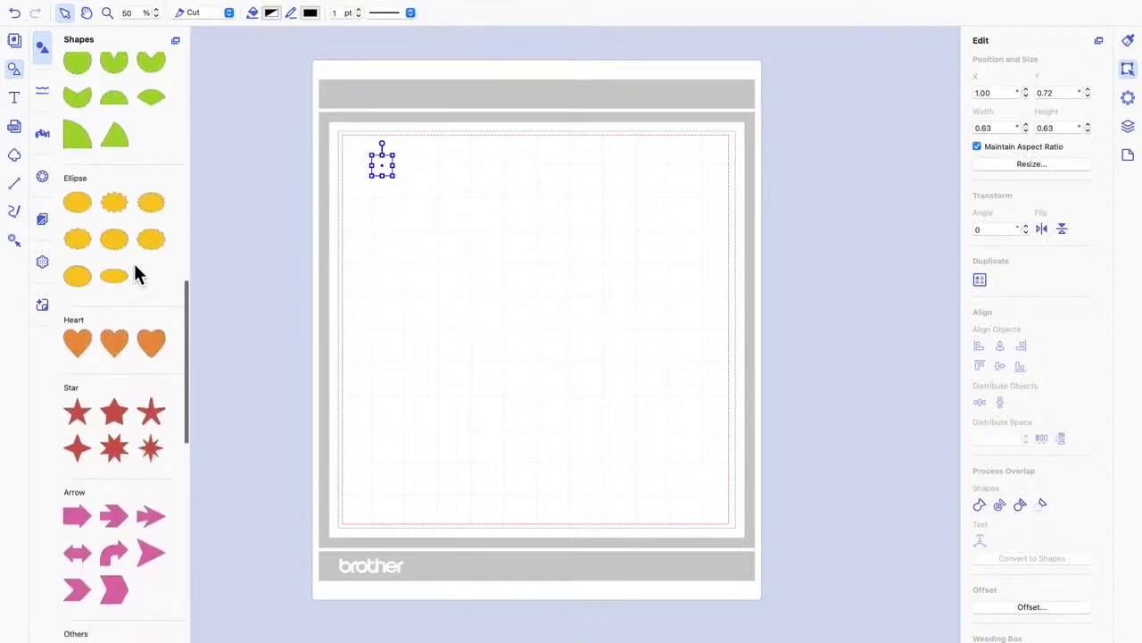
drag(76, 341, 489, 318)
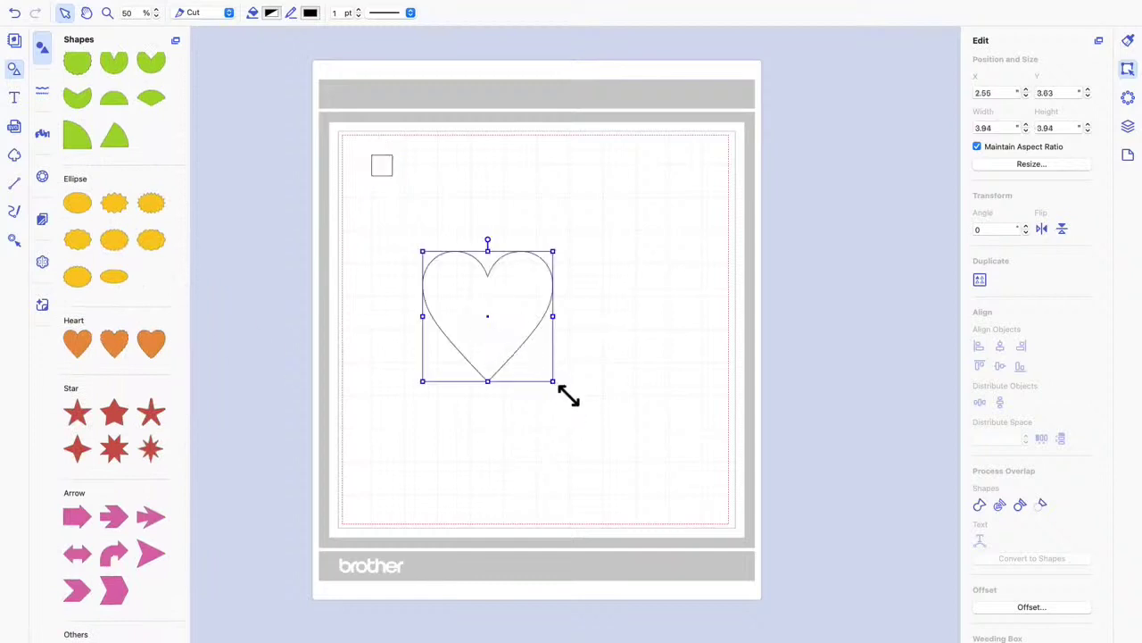
drag(563, 395, 408, 176)
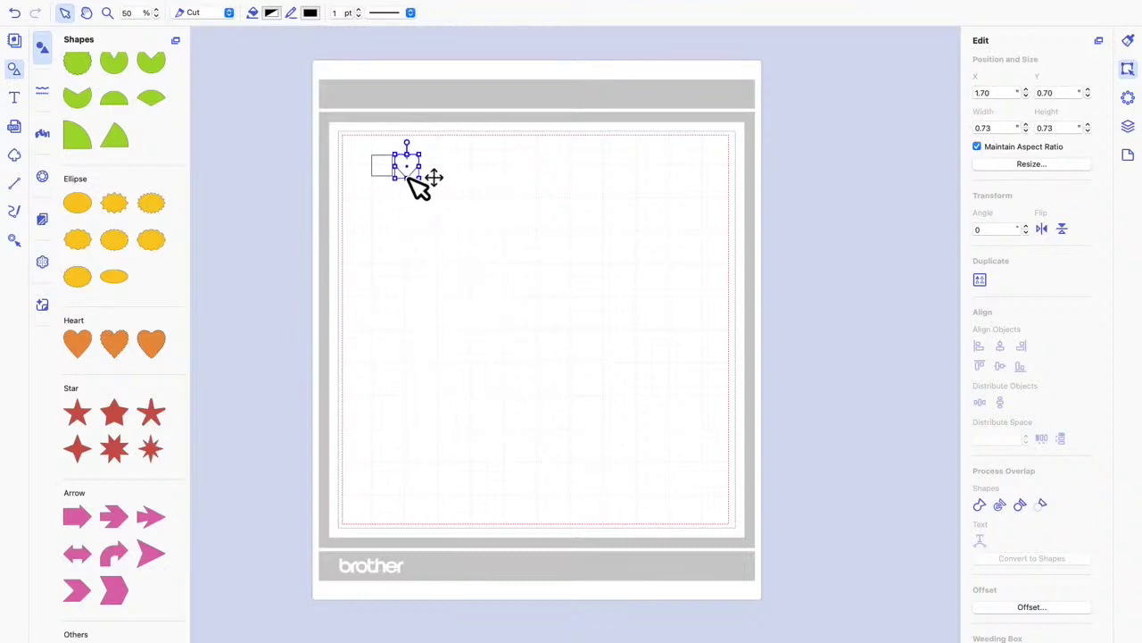
click(421, 214)
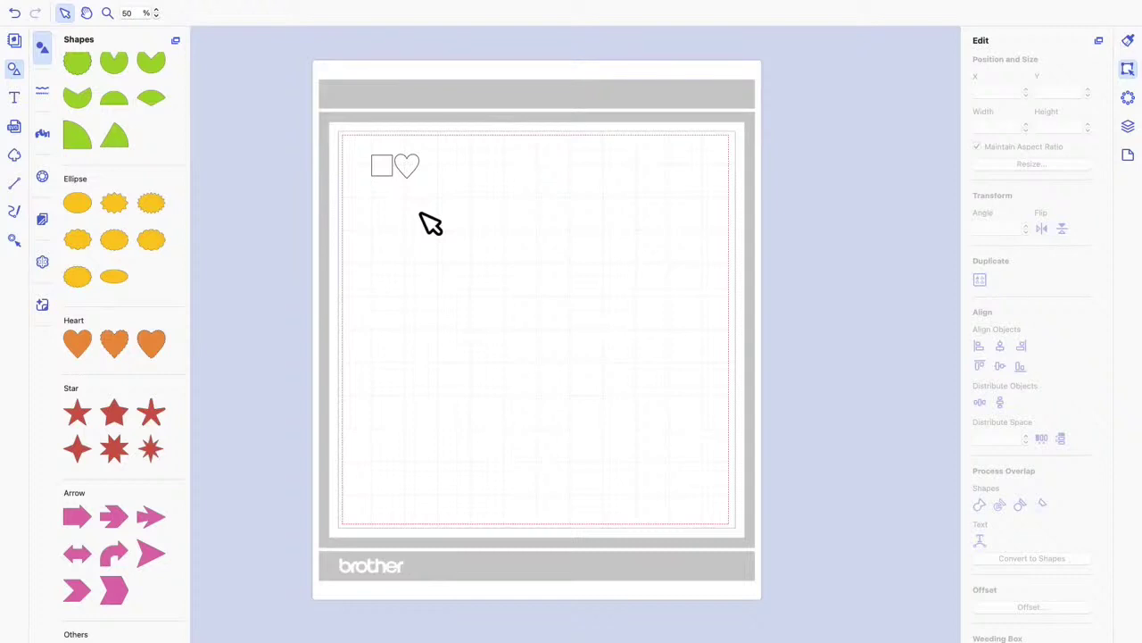
Duplicate the square and heart together so that copies of the pair fill the whole mat
scroll(430, 224, down, 1)
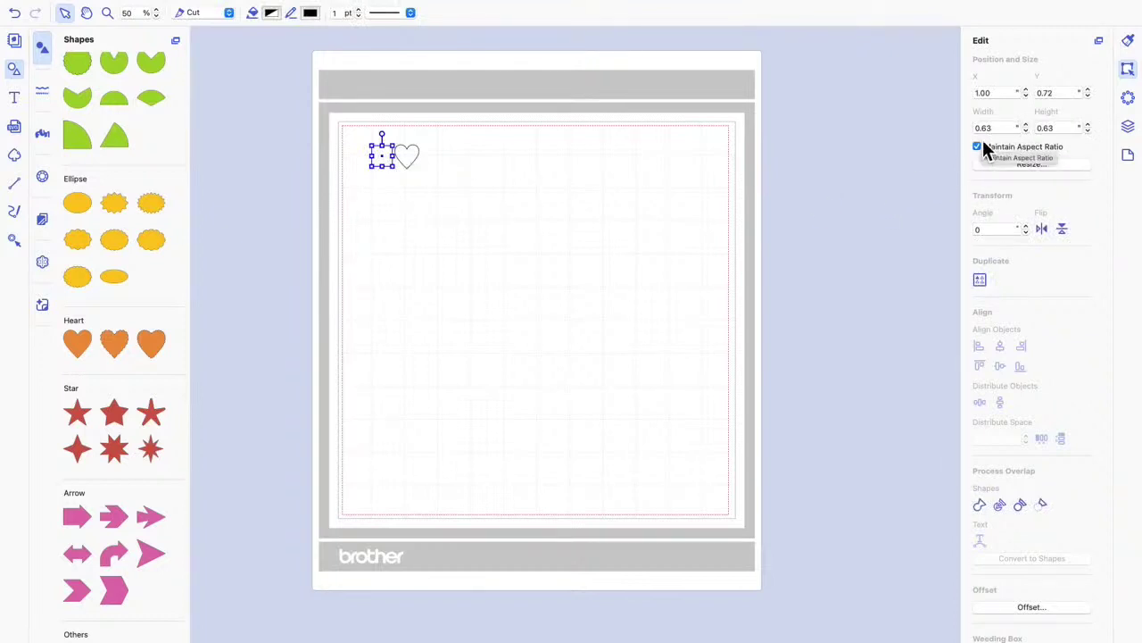
click(413, 166)
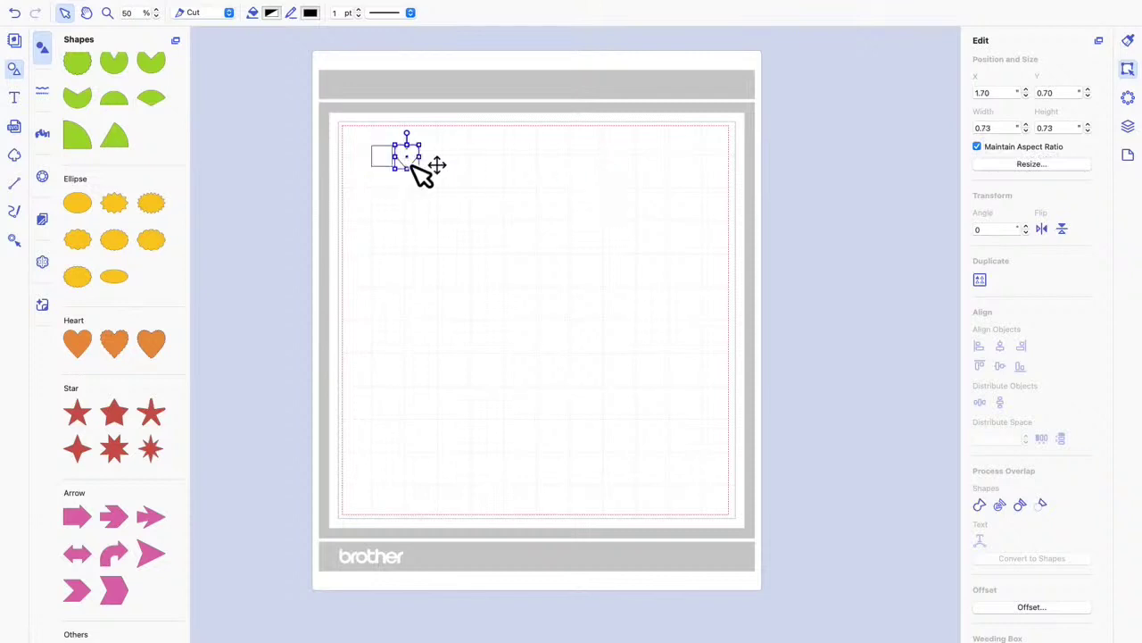
click(475, 204)
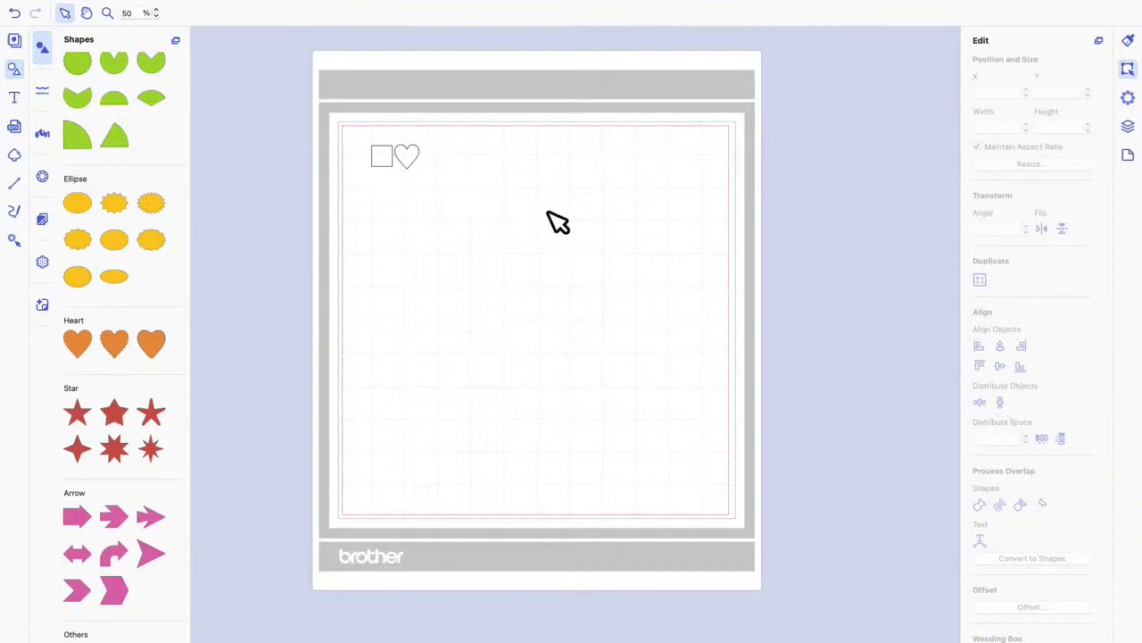
drag(337, 115, 477, 213)
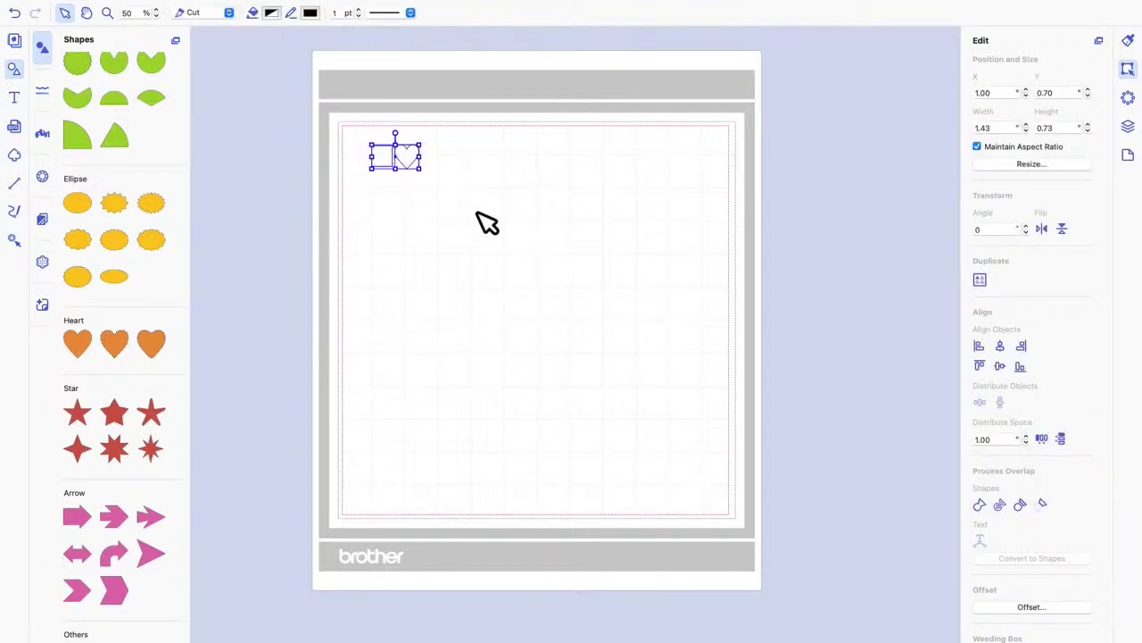
click(467, 175)
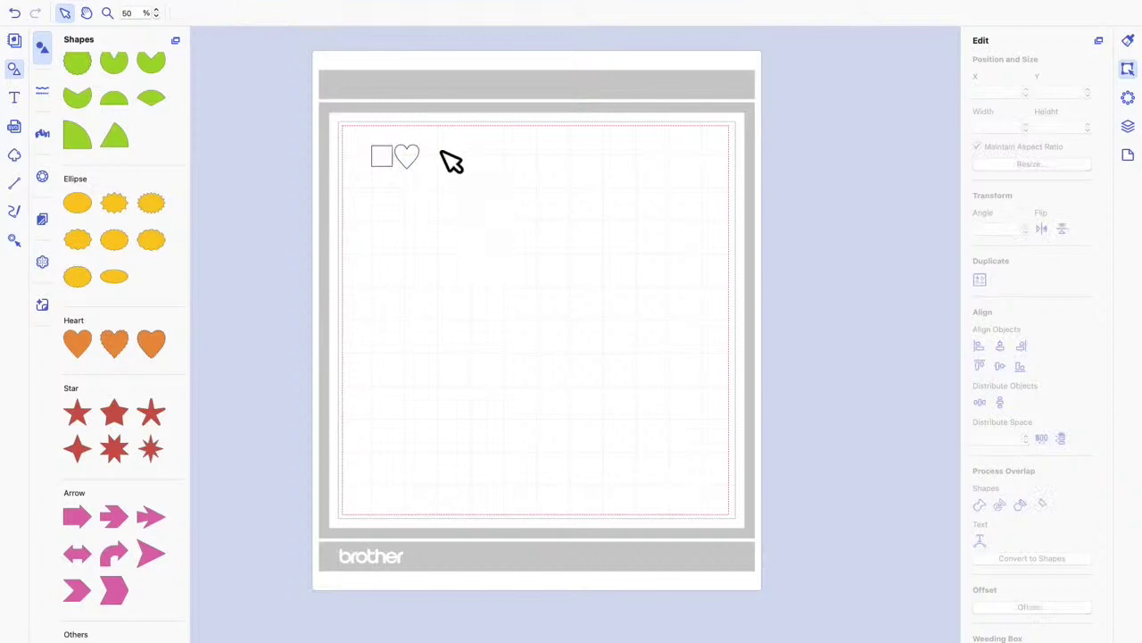
drag(350, 124, 475, 215)
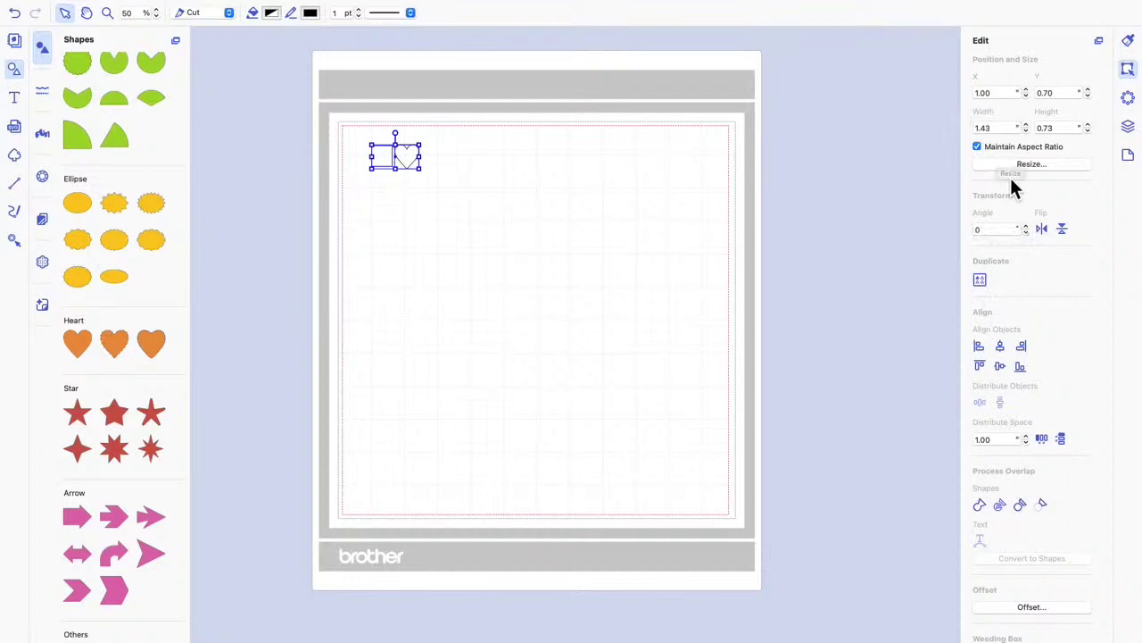
click(981, 281)
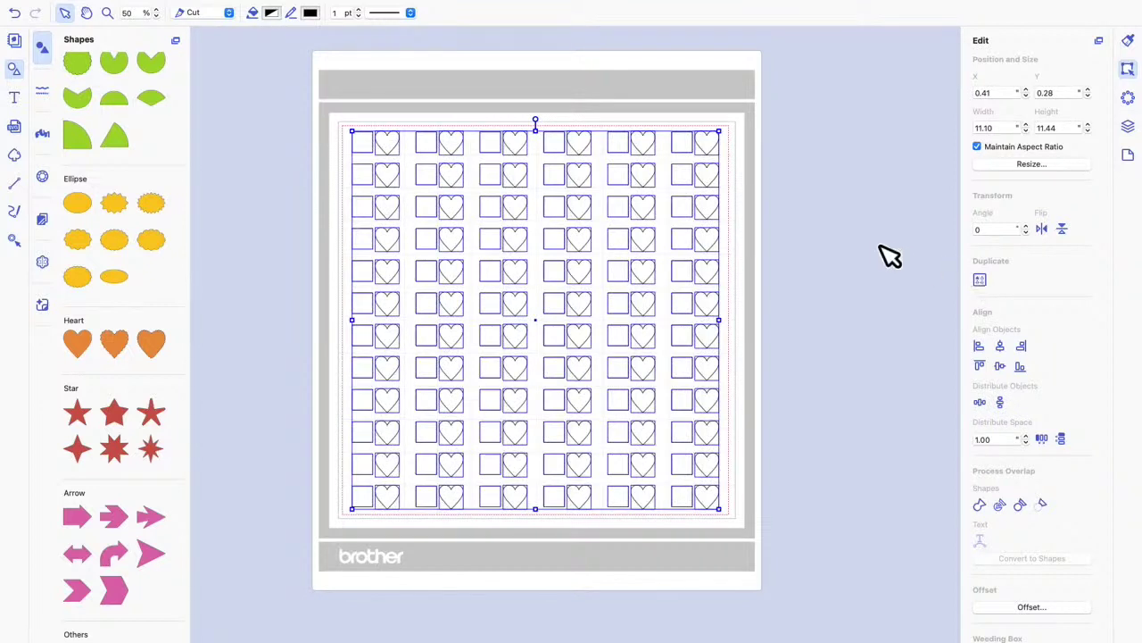
Delete all the squares and hearts filling the mat
click(841, 243)
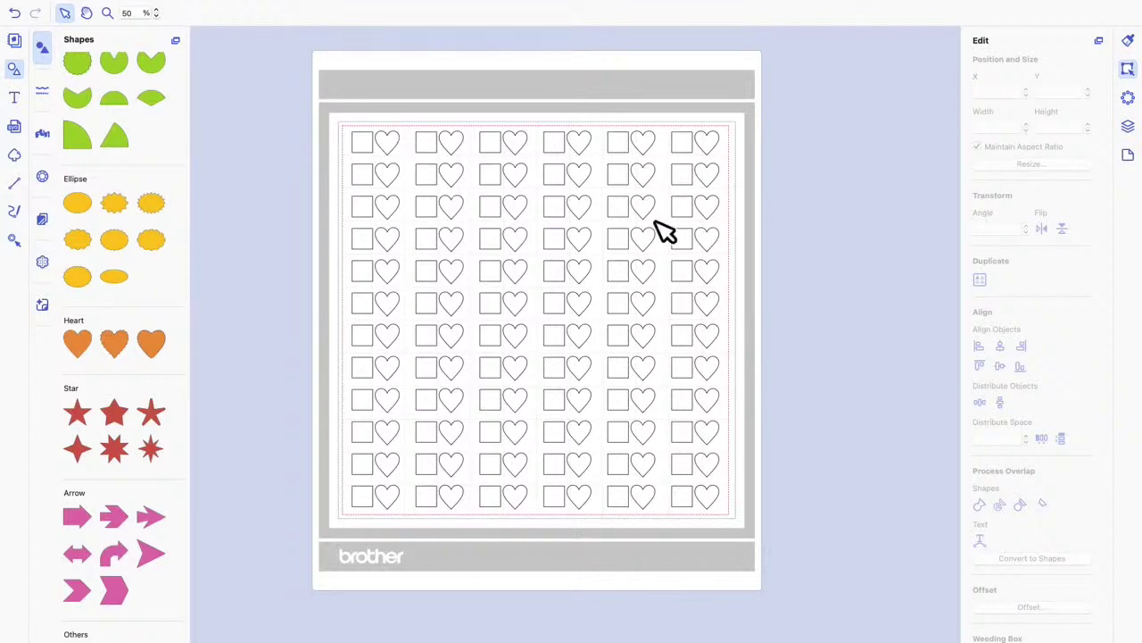
drag(314, 105, 790, 584)
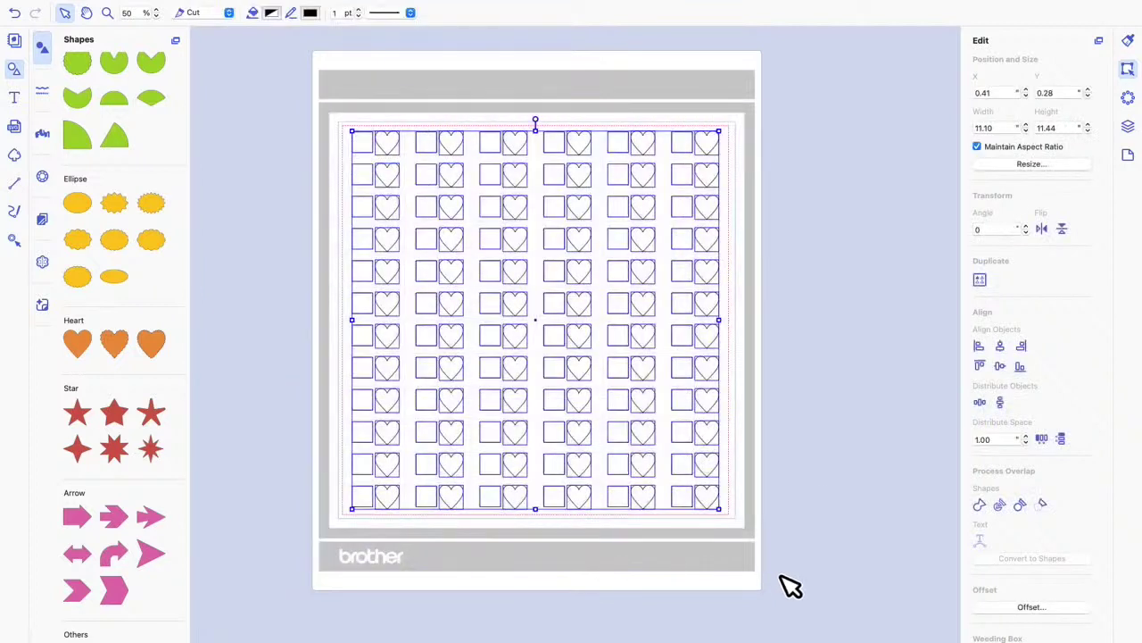
key(Delete)
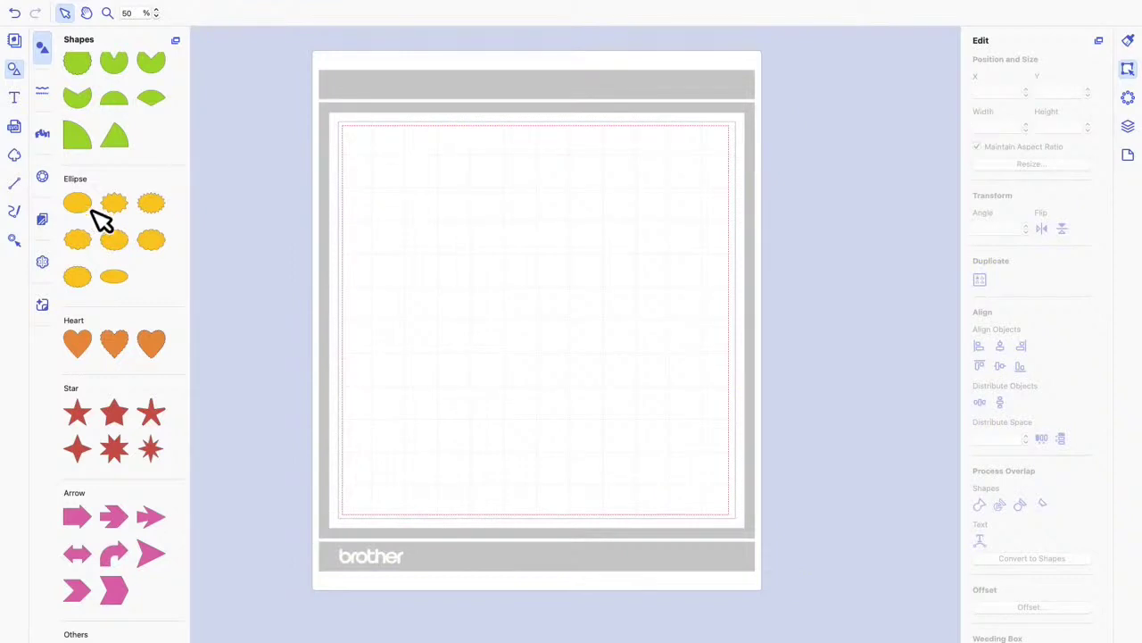
Add a heart about 0.71 in wide in the mat's upper-left corner and a square about 0.49 in wide beside it, leaving a wide gap
drag(84, 362, 357, 238)
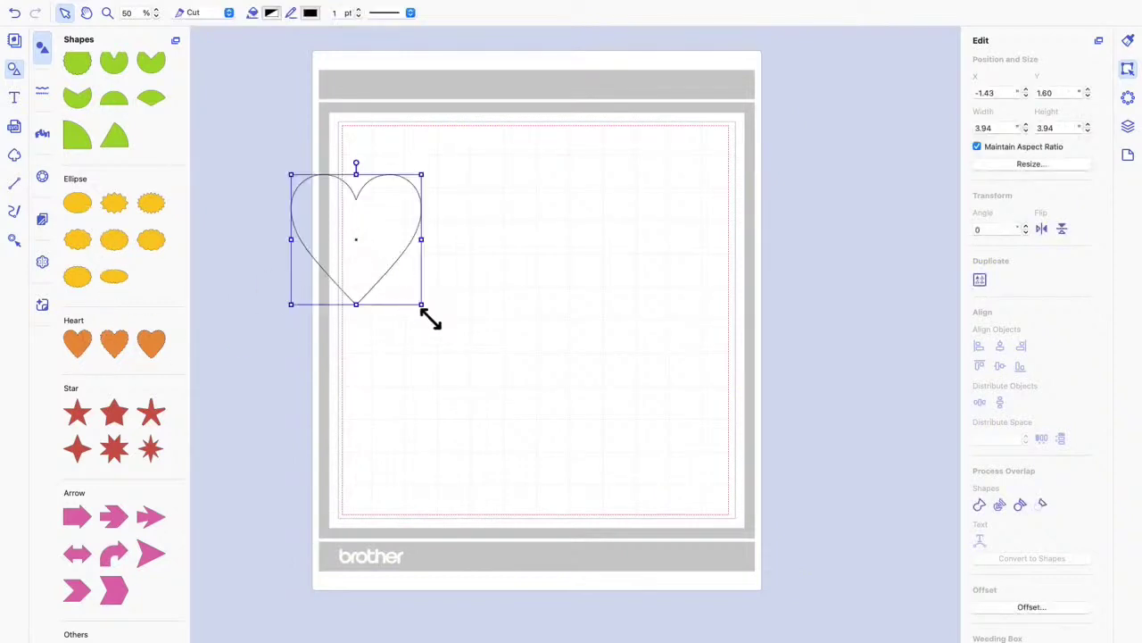
drag(422, 306, 370, 149)
scroll(131, 169, up, 5)
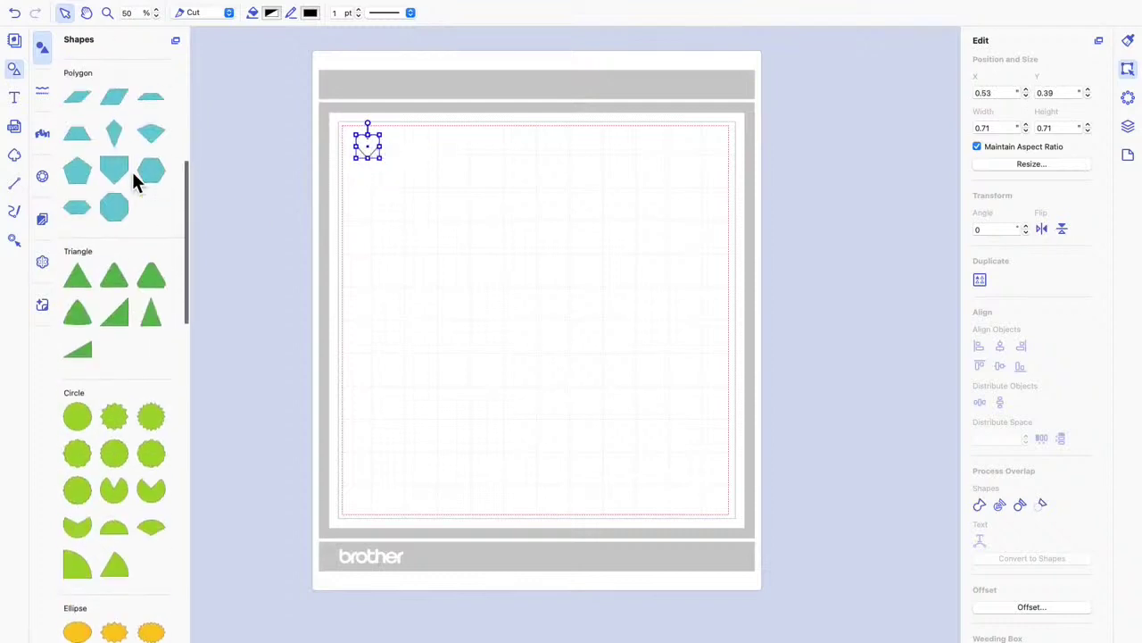
scroll(132, 172, up, 5)
scroll(99, 115, up, 5)
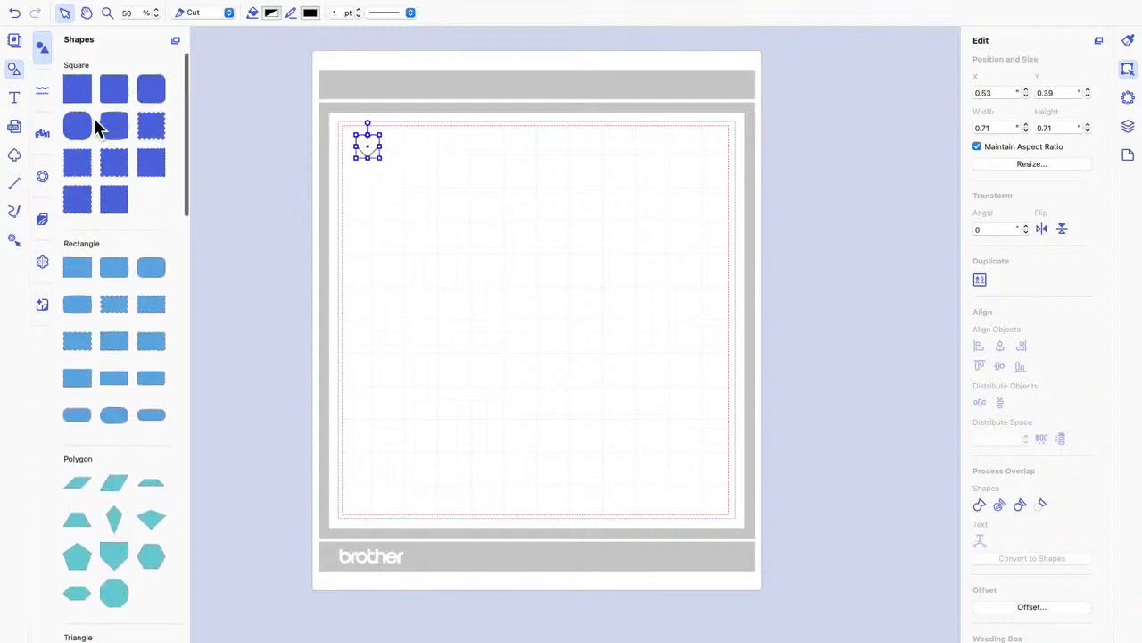
drag(94, 117, 453, 225)
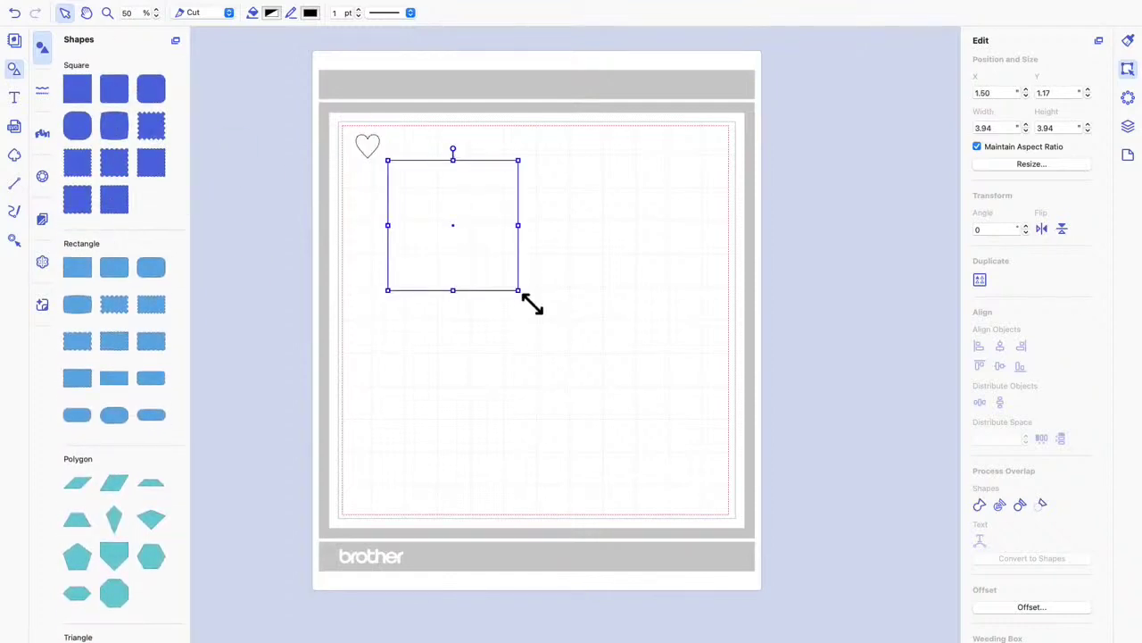
drag(532, 304, 425, 152)
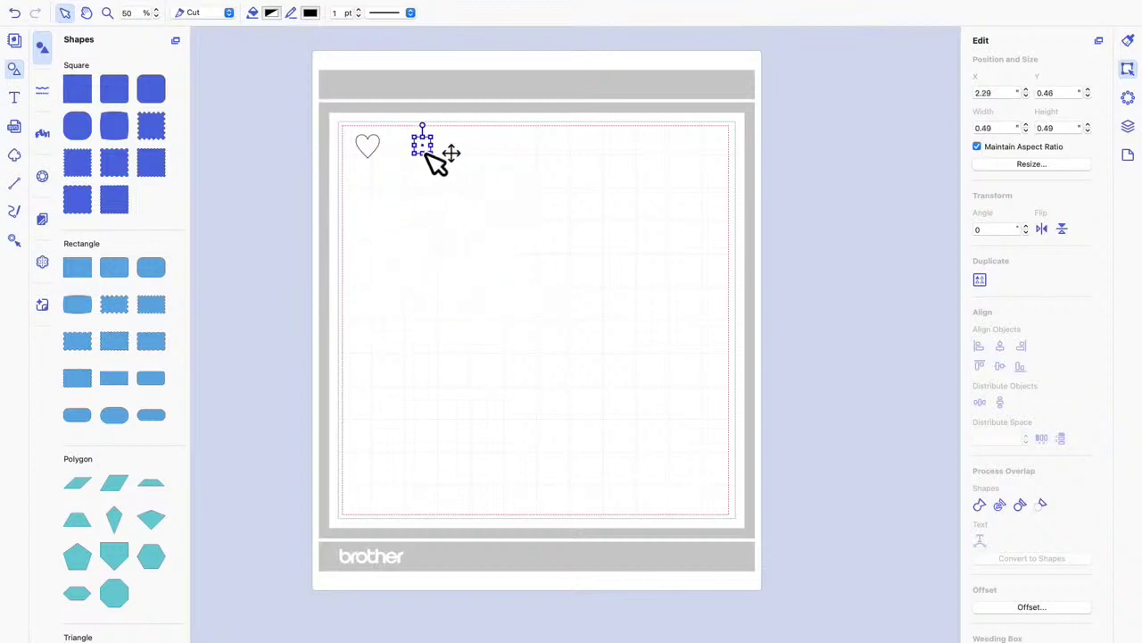
Duplicate the spaced heart and square together to fill the mat with copies
click(444, 203)
drag(320, 111, 487, 205)
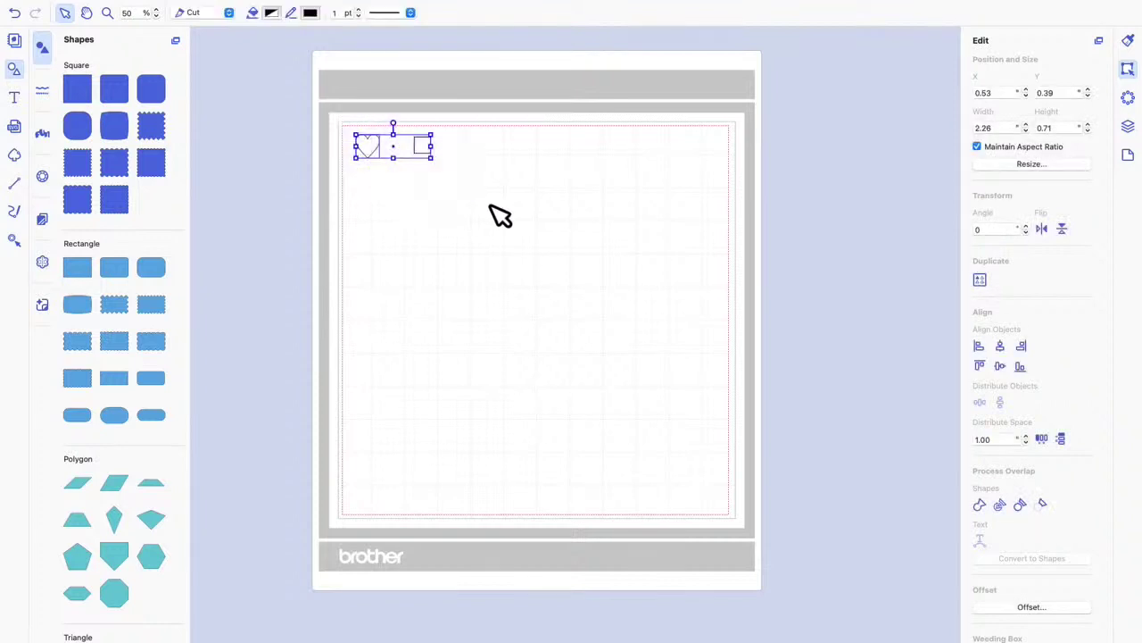
click(985, 283)
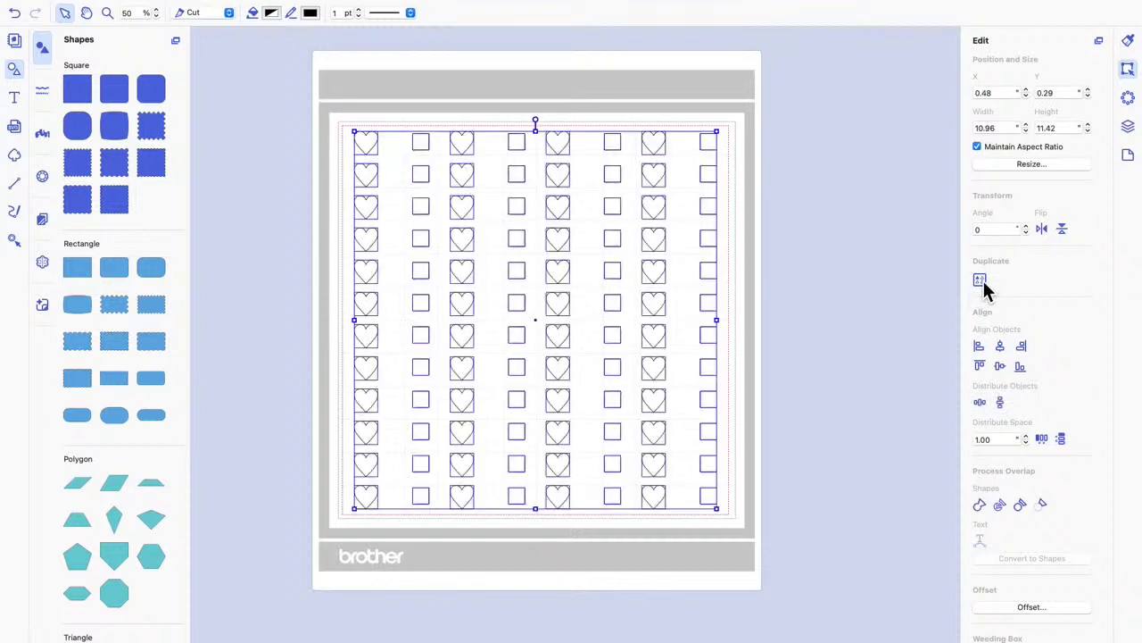
Clear the mat by deleting the whole array of spaced hearts and squares
click(816, 364)
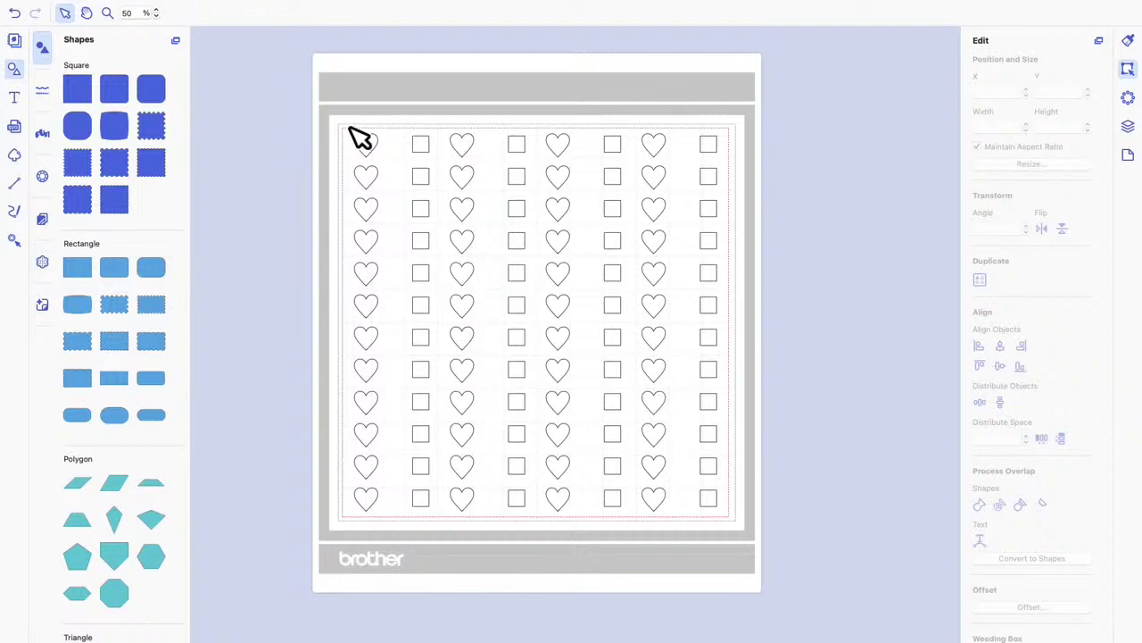
drag(322, 118, 758, 544)
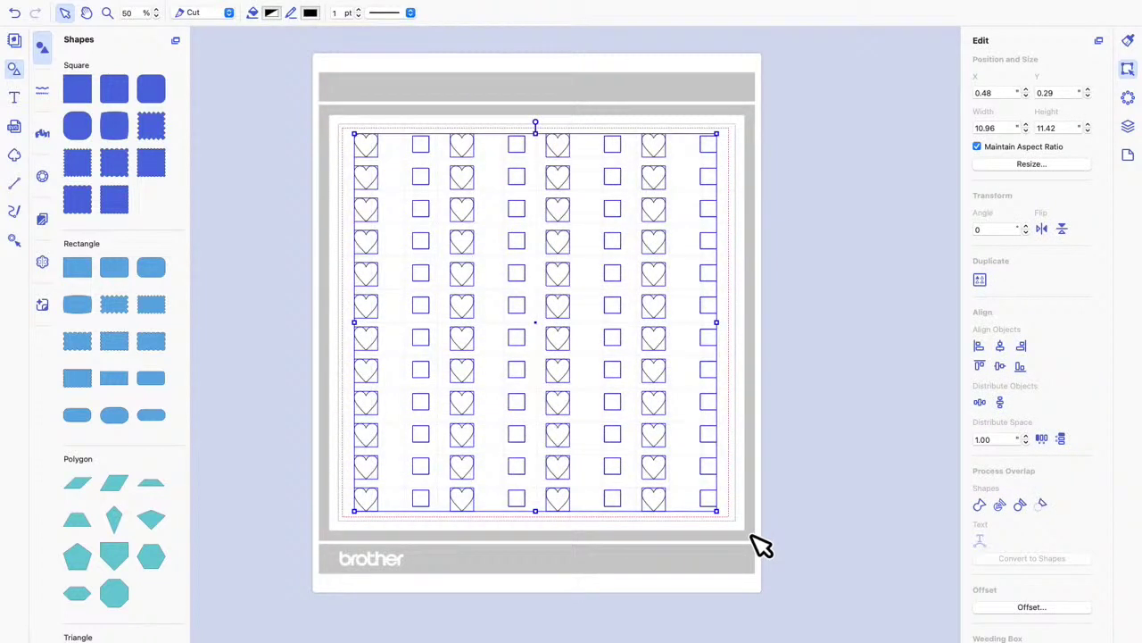
key(Delete)
Add the text "Happy Birthday" in the upper part of the mat
scroll(523, 50, down, 2)
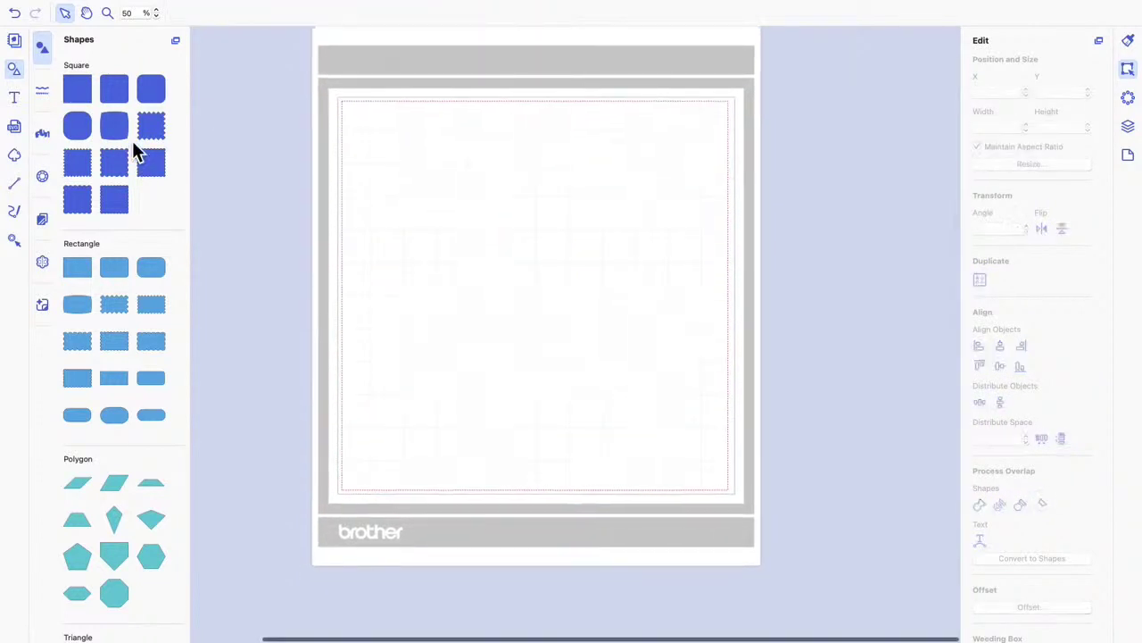
click(15, 97)
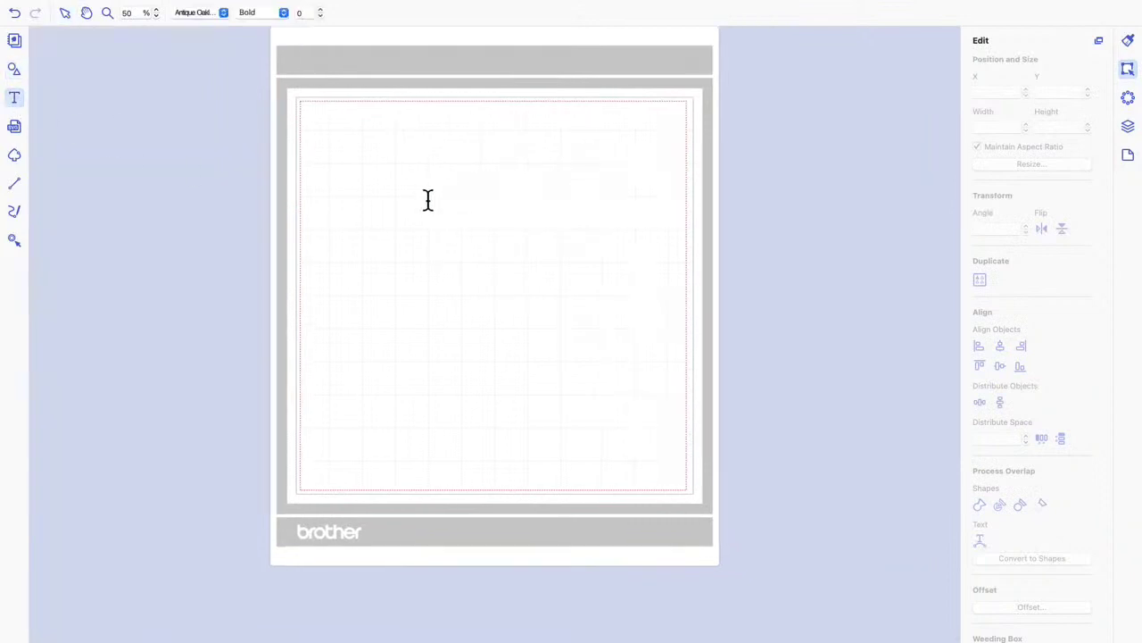
click(428, 200)
text(Happy Birthday)
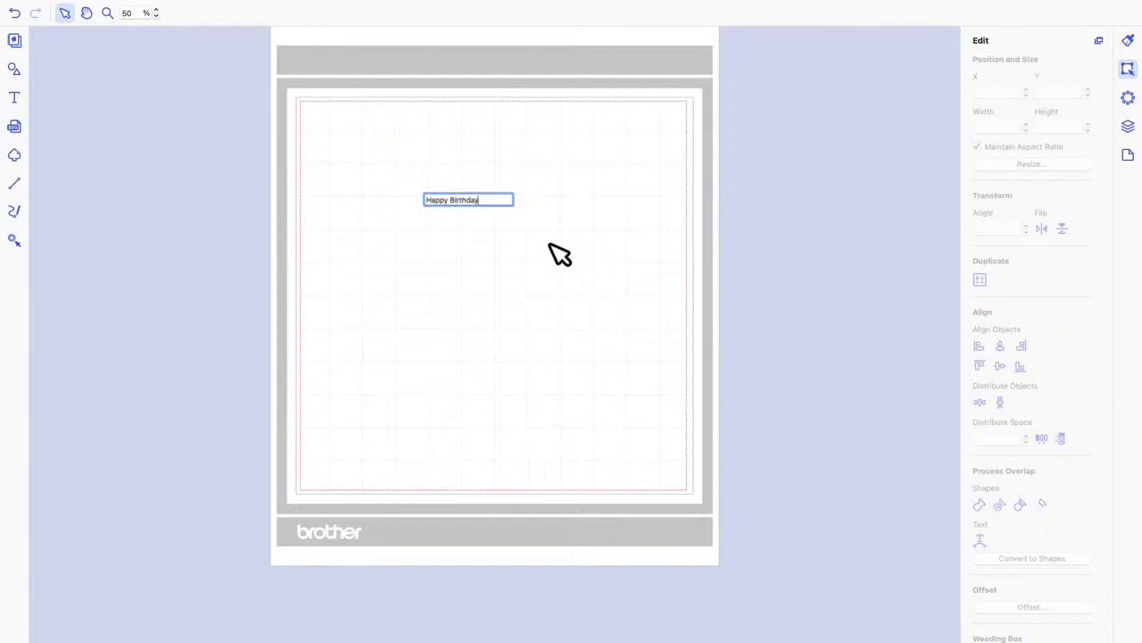
click(551, 245)
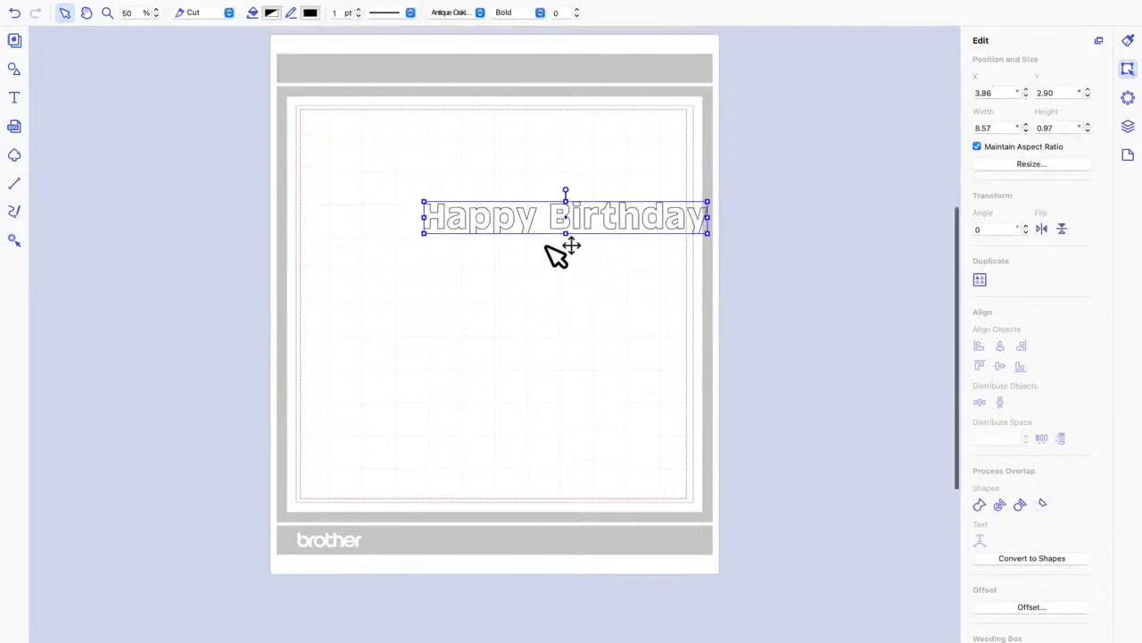
Set the line type of the "Happy Birthday" text to Draw
scroll(559, 178, up, 1)
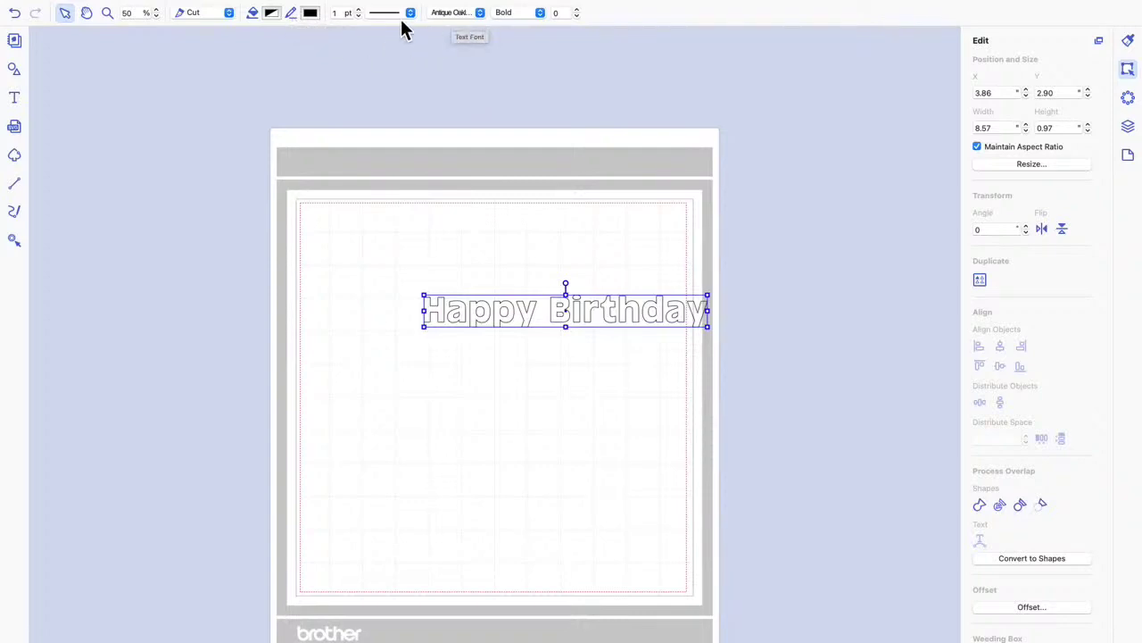
click(230, 27)
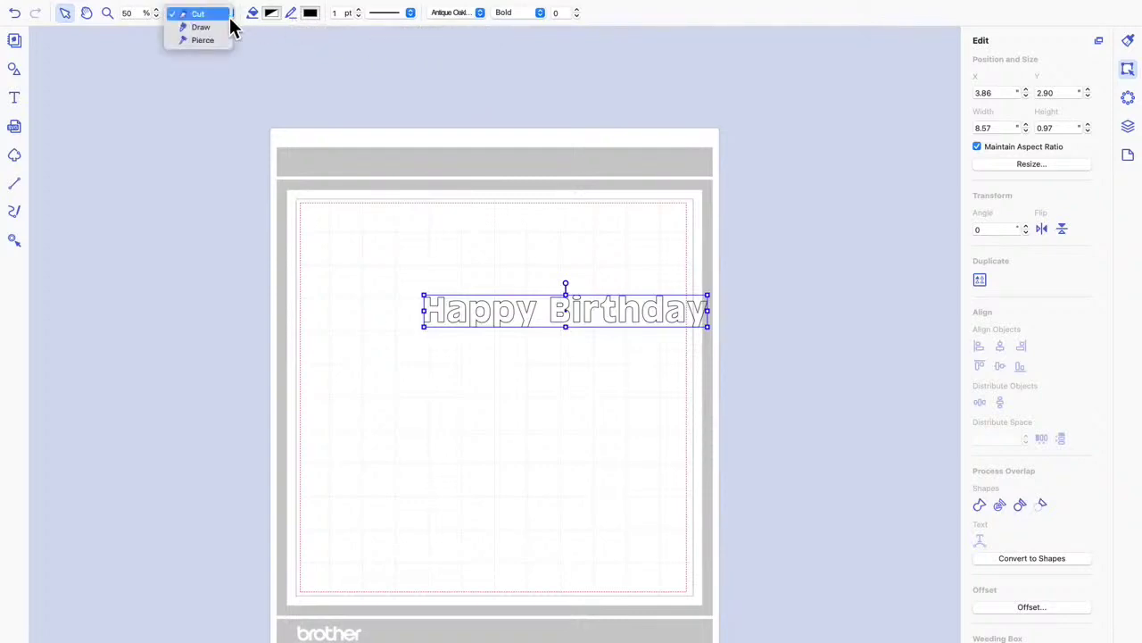
click(217, 28)
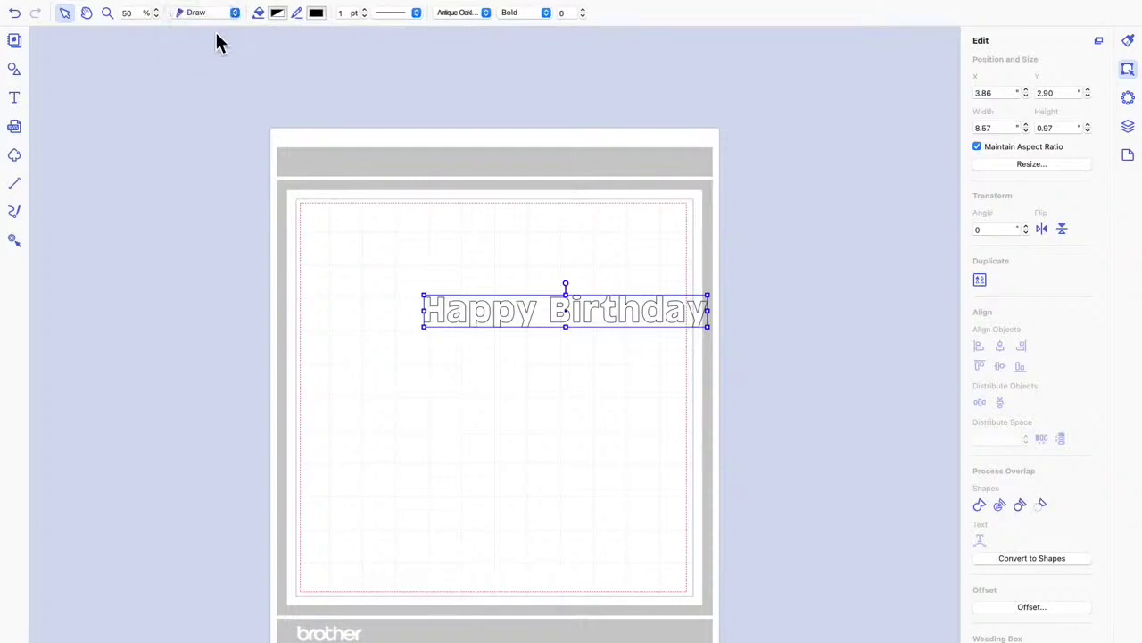
Change the font of the "Happy Birthday" text to Astina
click(489, 30)
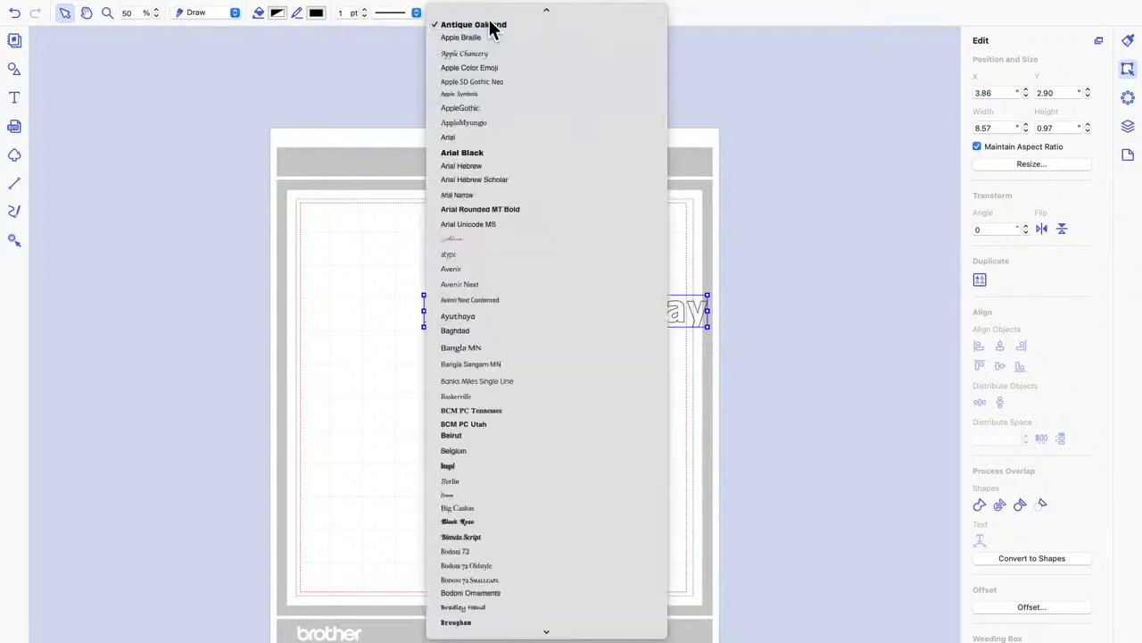
scroll(489, 29, up, 5)
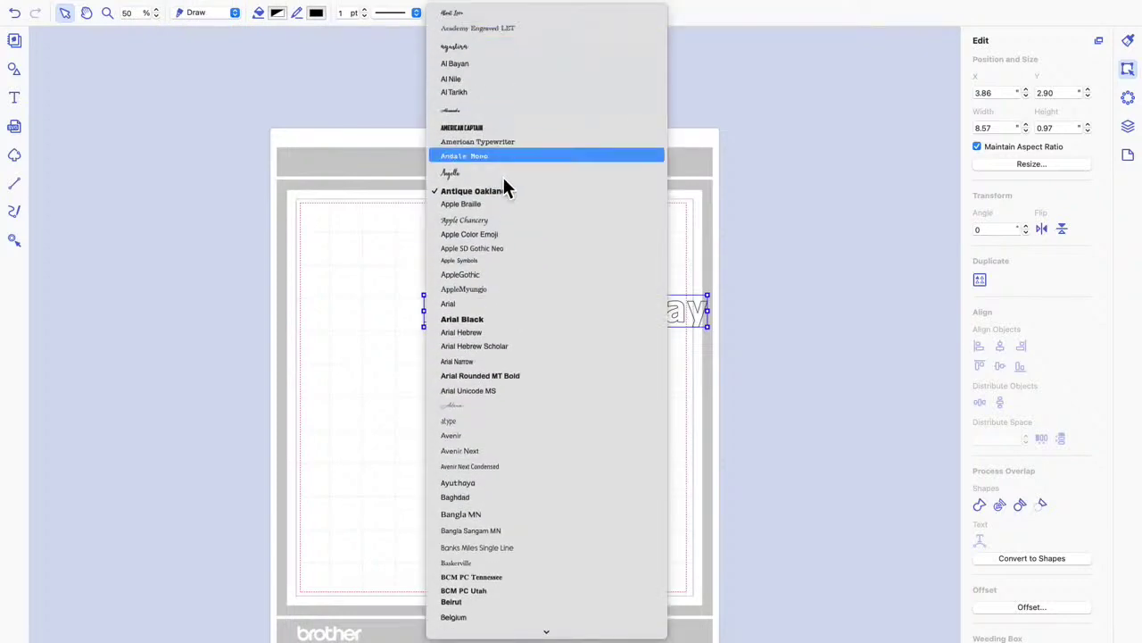
click(473, 406)
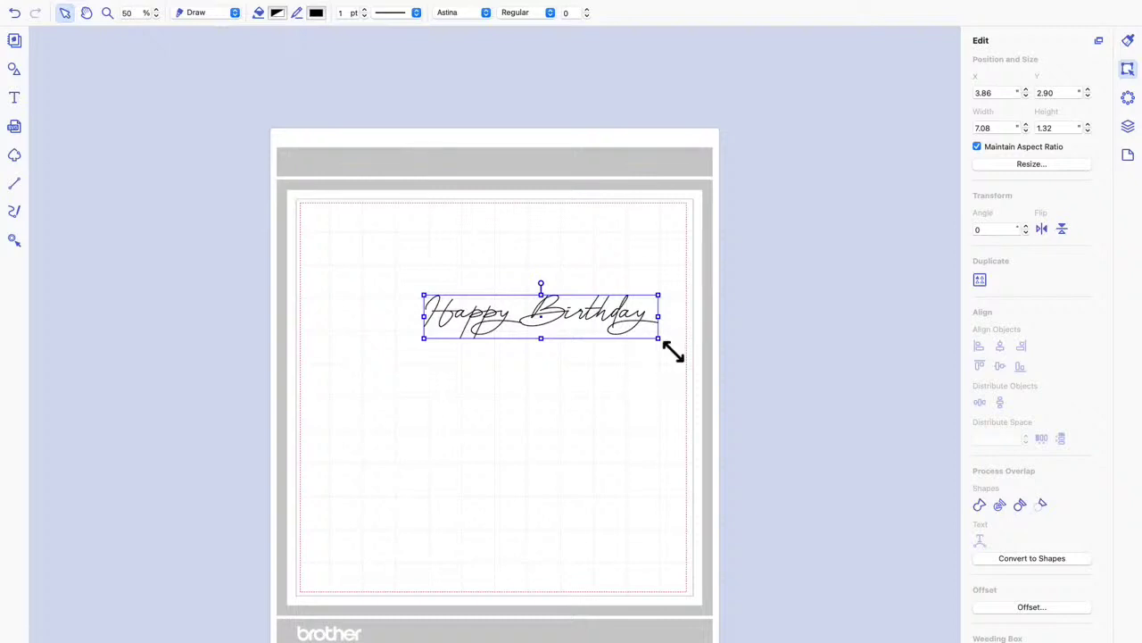
Shrink the "Happy Birthday" text to about 2.63 in wide and move it into the mat's upper-left corner
drag(674, 352, 523, 299)
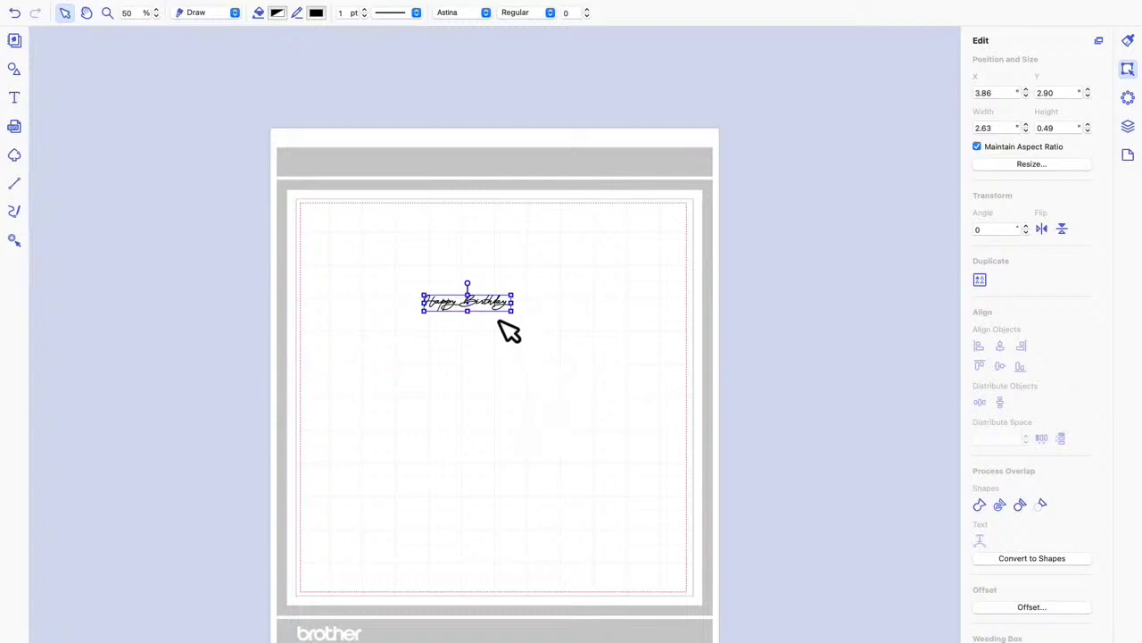
drag(479, 299, 381, 225)
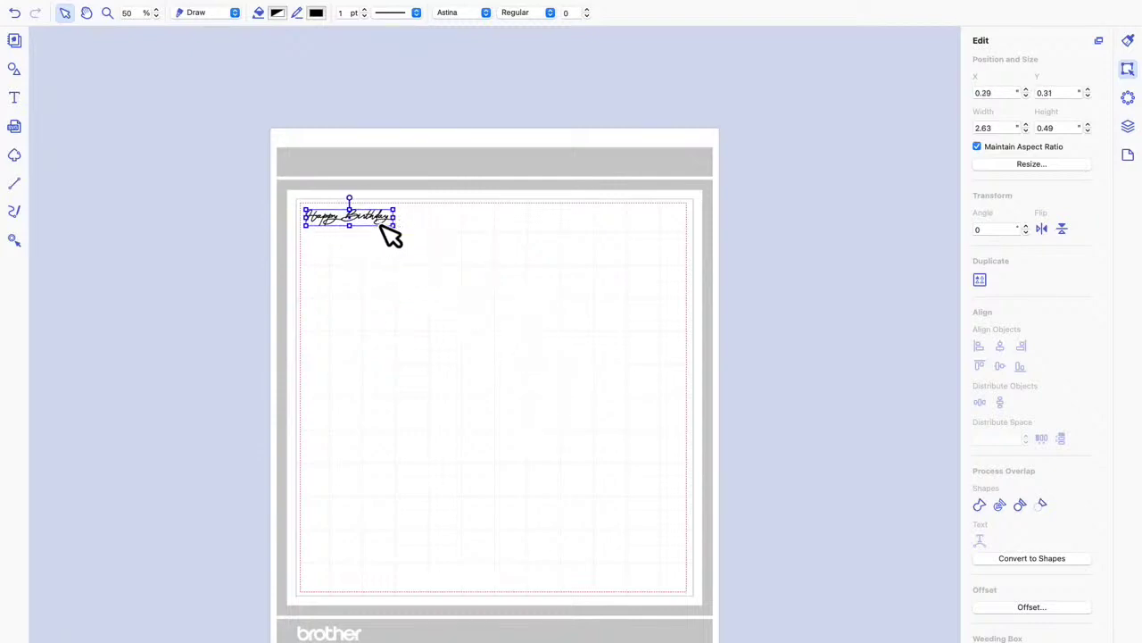
Duplicate the "Happy Birthday" text to fill the whole mat with copies
click(981, 280)
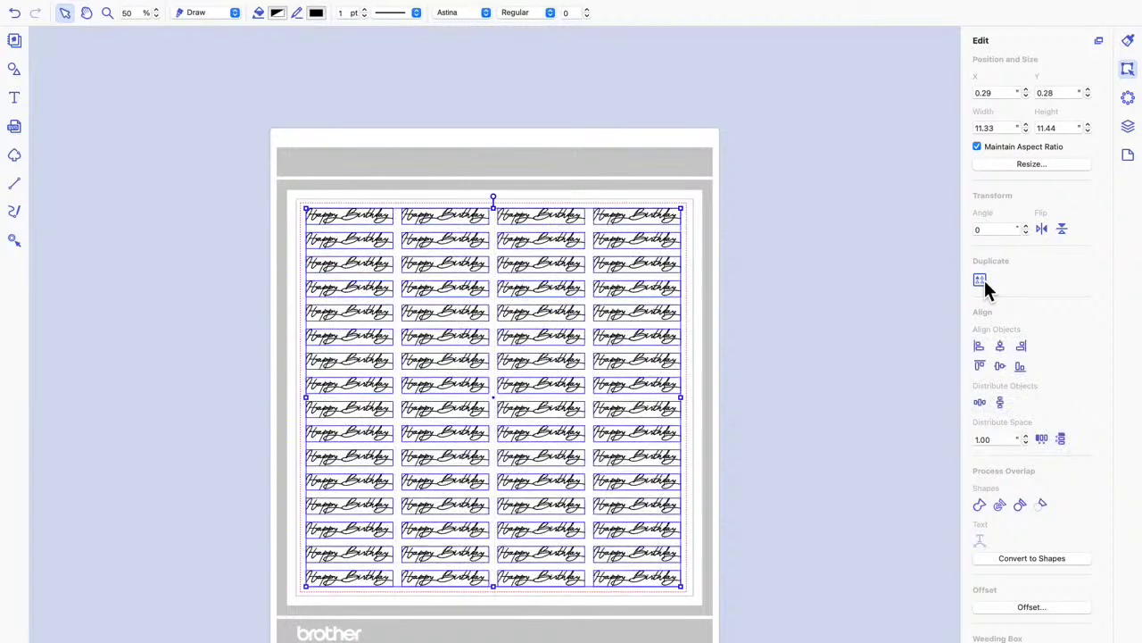
click(763, 328)
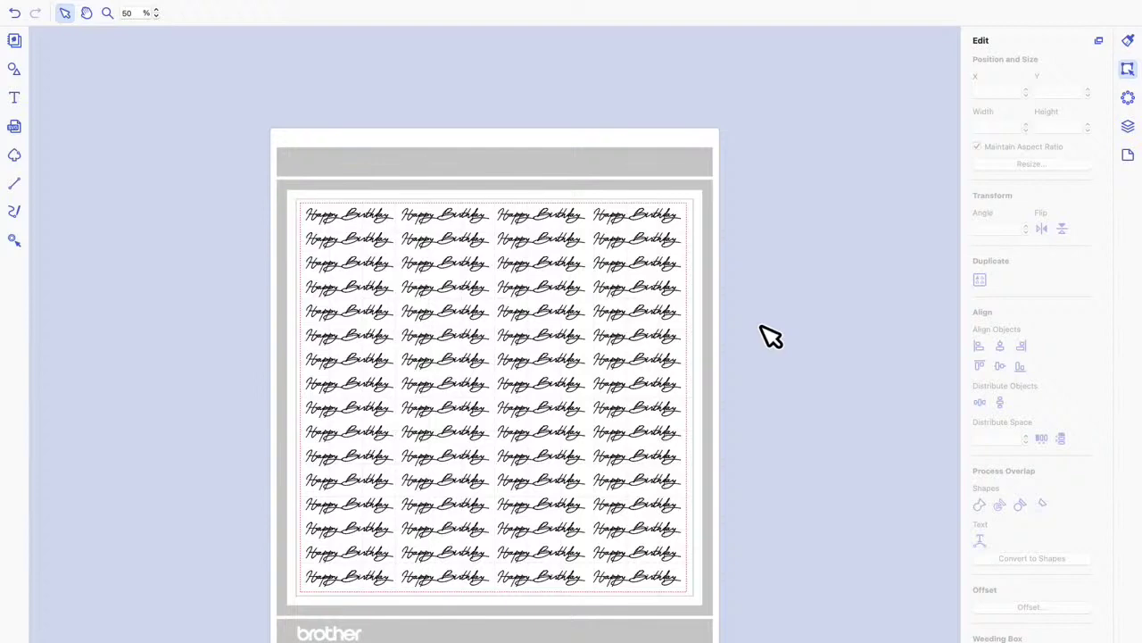
scroll(764, 331, down, 2)
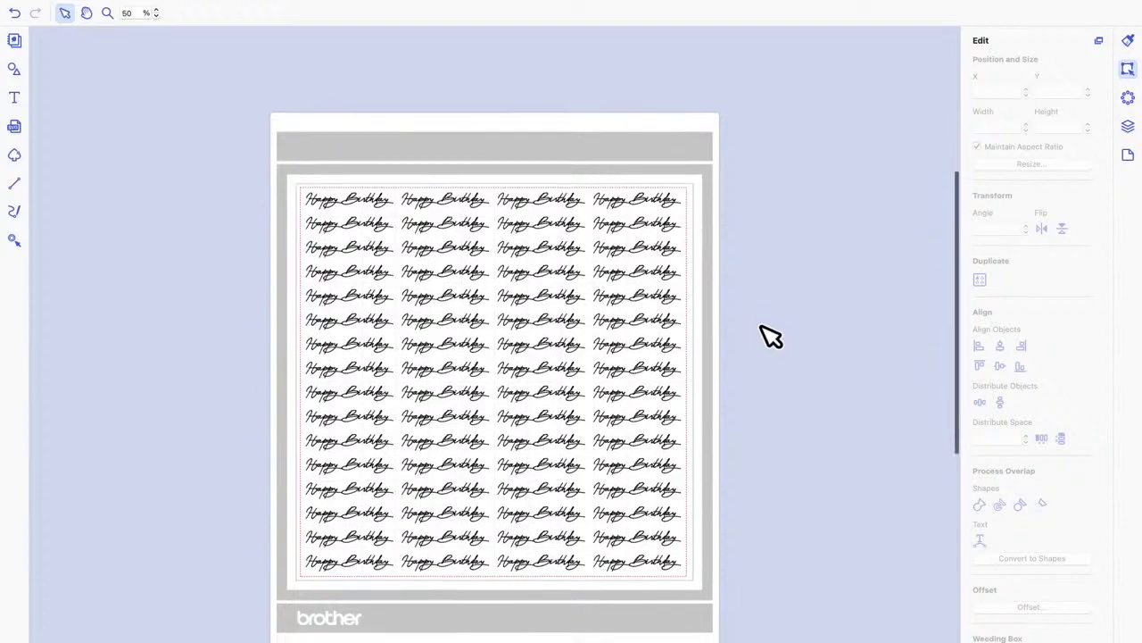
Delete every "Happy Birthday" copy except the one in the mat's upper-left corner
click(386, 192)
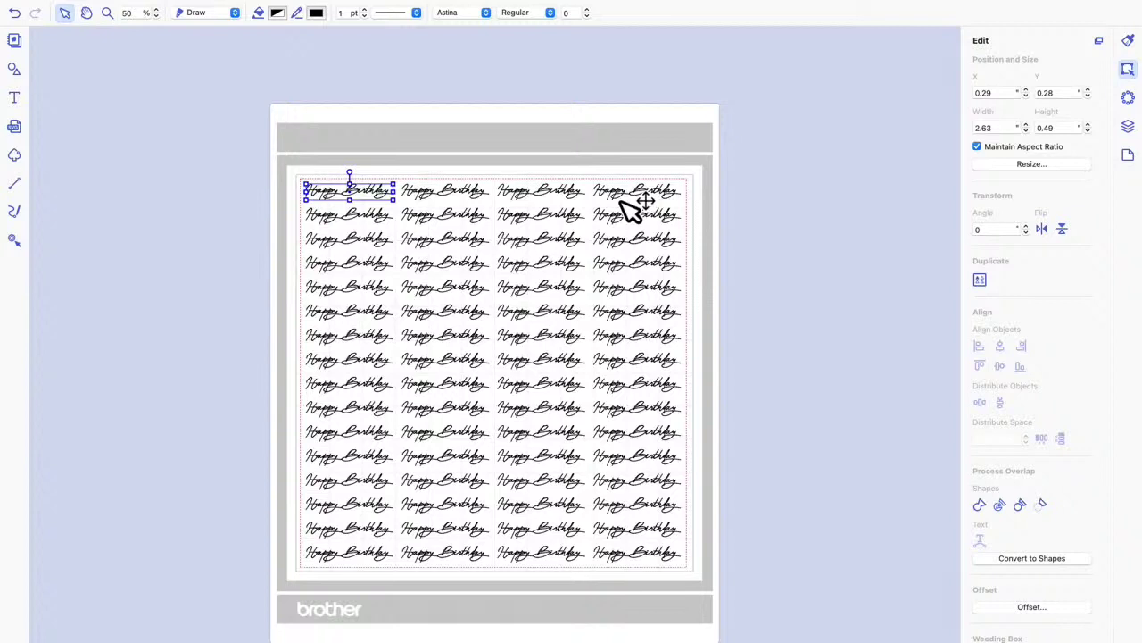
click(434, 184)
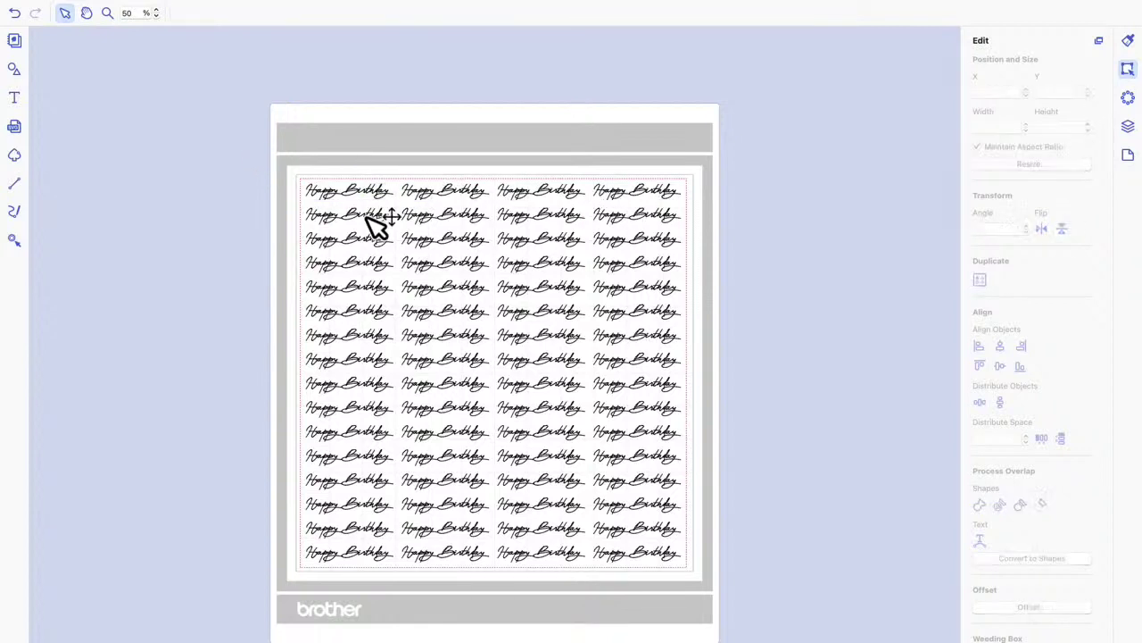
drag(298, 207, 710, 575)
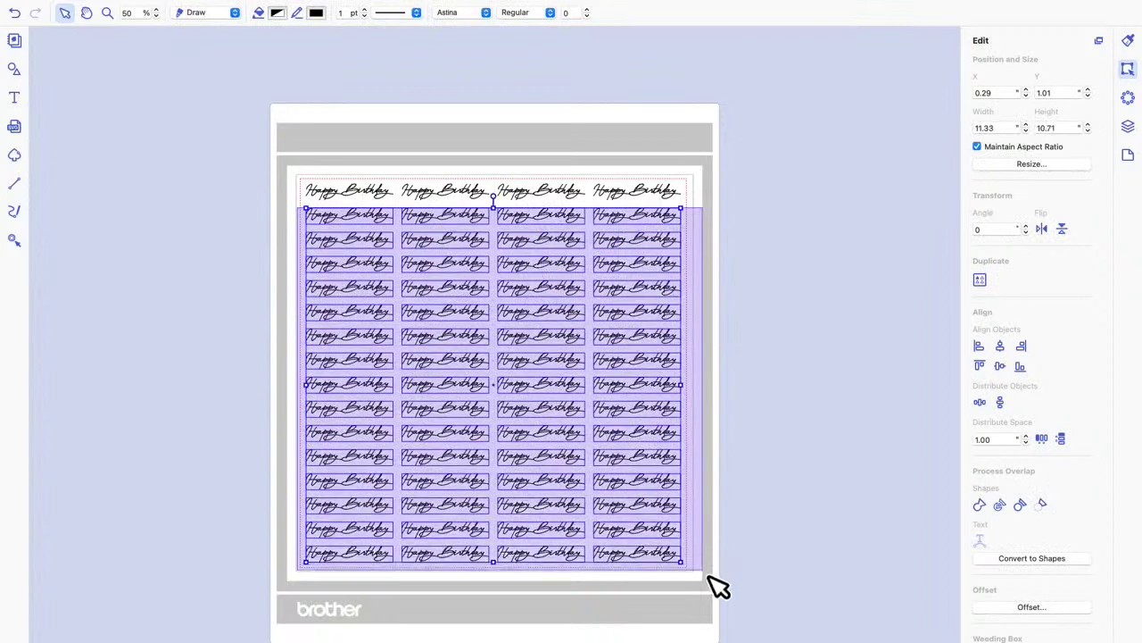
key(Delete)
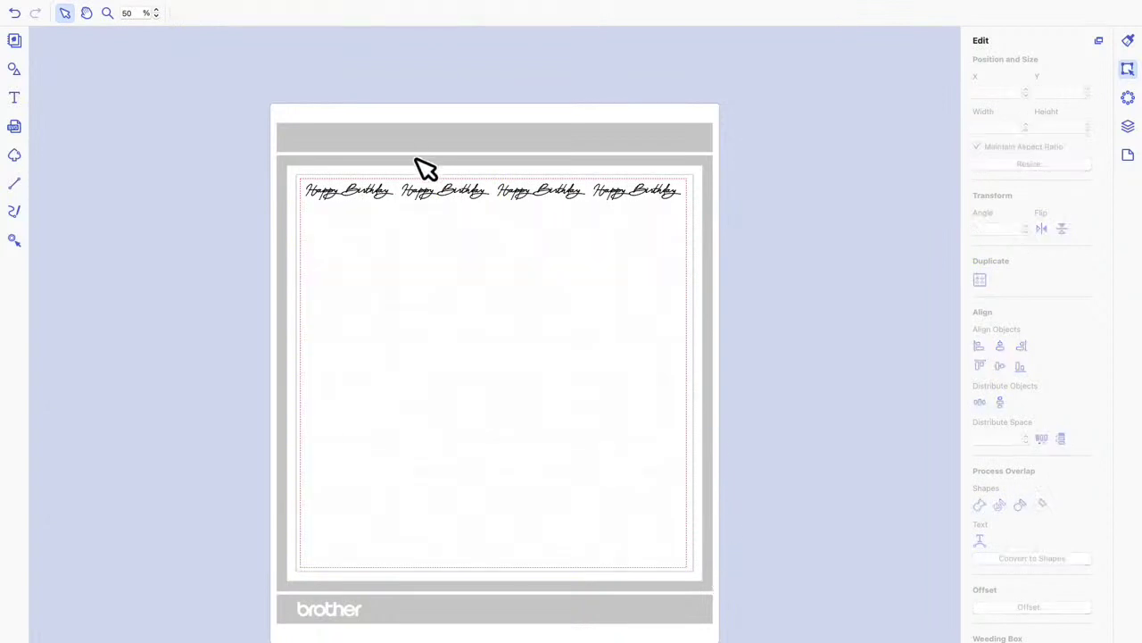
drag(402, 172, 717, 224)
key(Delete)
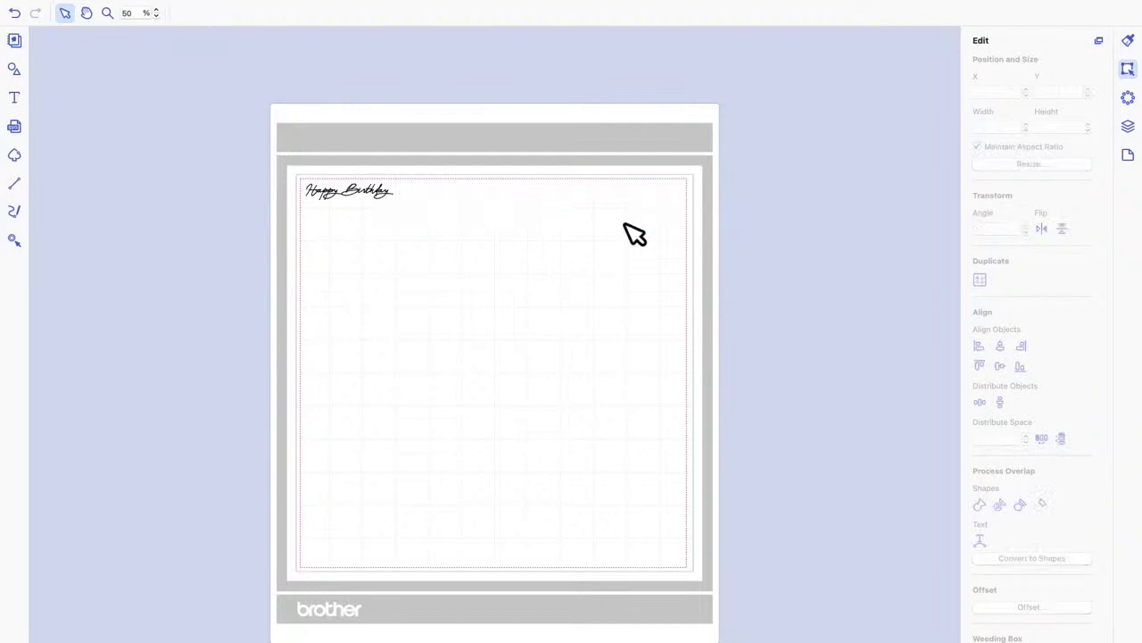
Add a plain rectangle and fit it around the "Happy Birthday" text, about 2.77 in wide and 0.60 in high
click(368, 198)
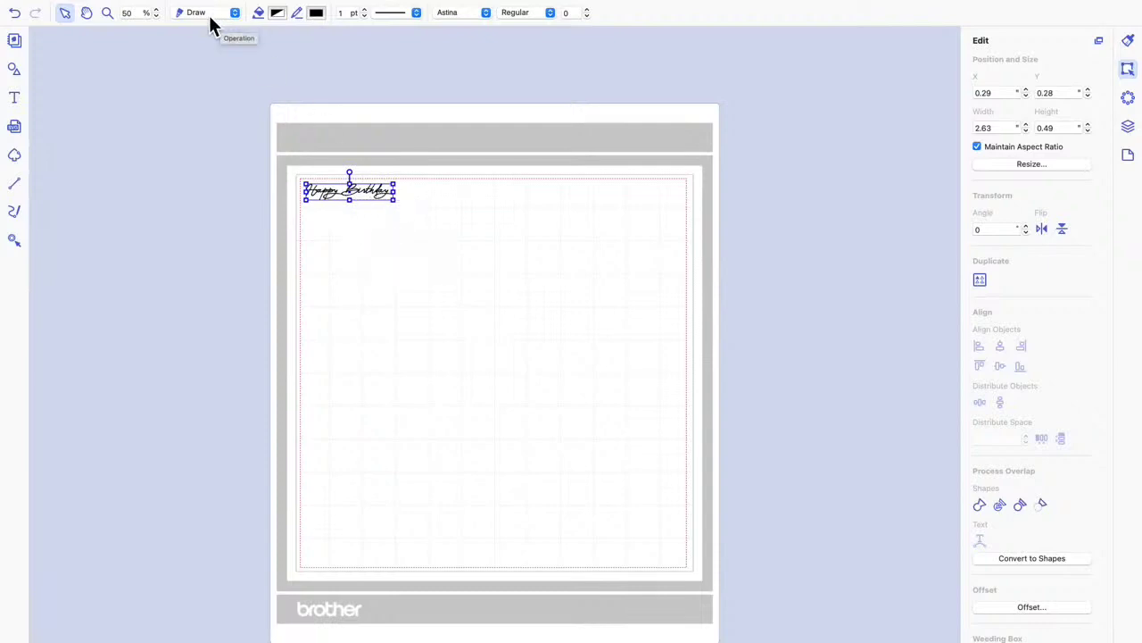
click(16, 73)
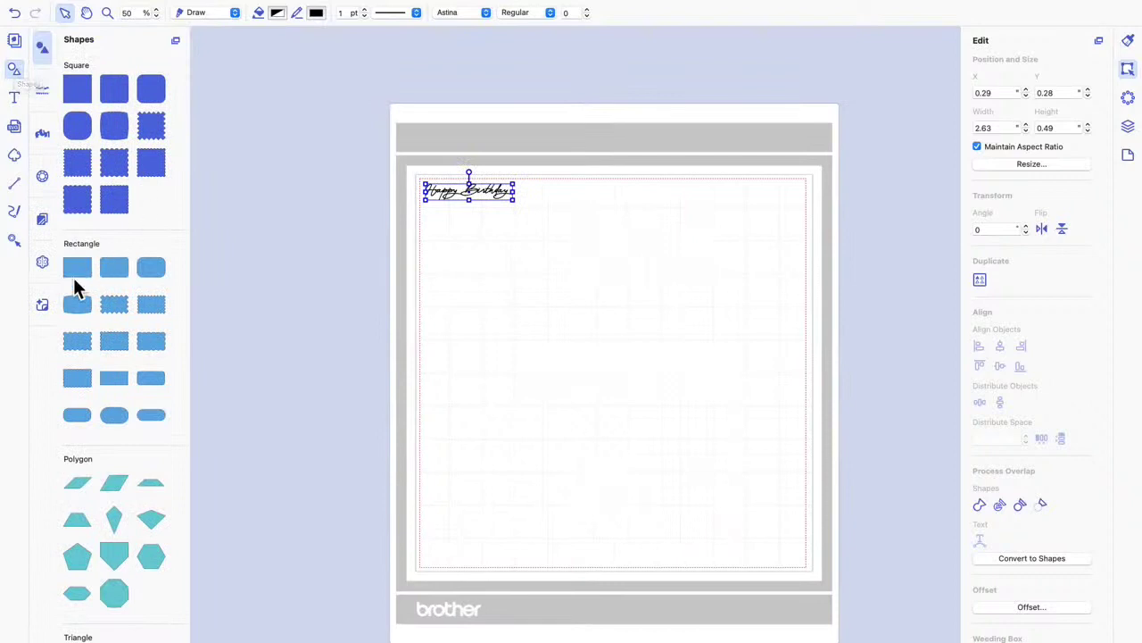
drag(75, 272, 526, 238)
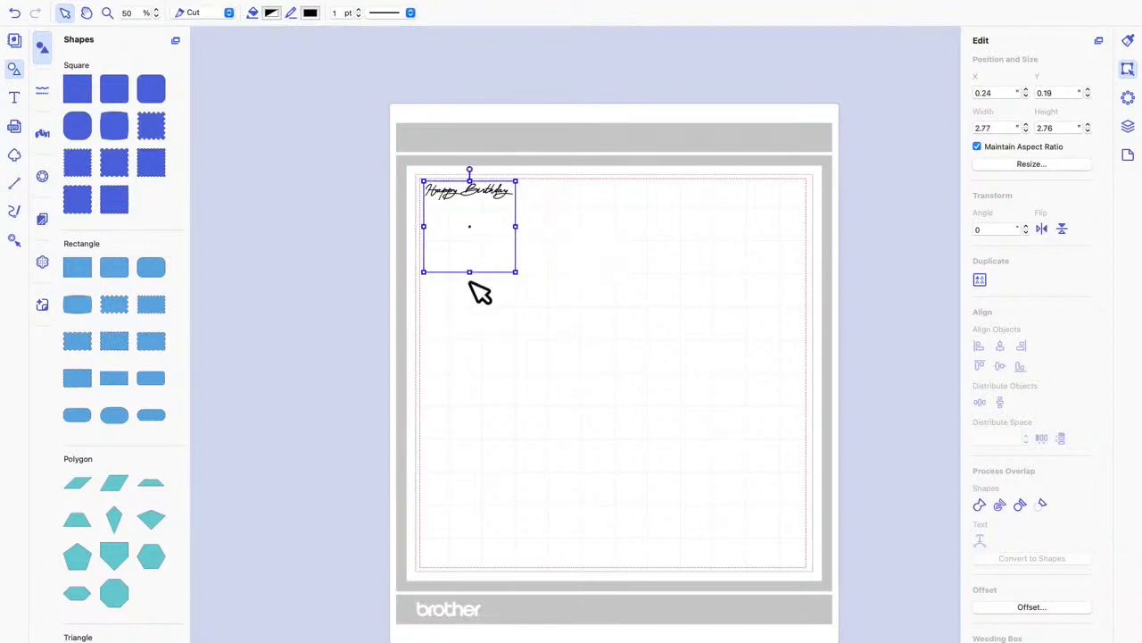
drag(479, 284, 487, 212)
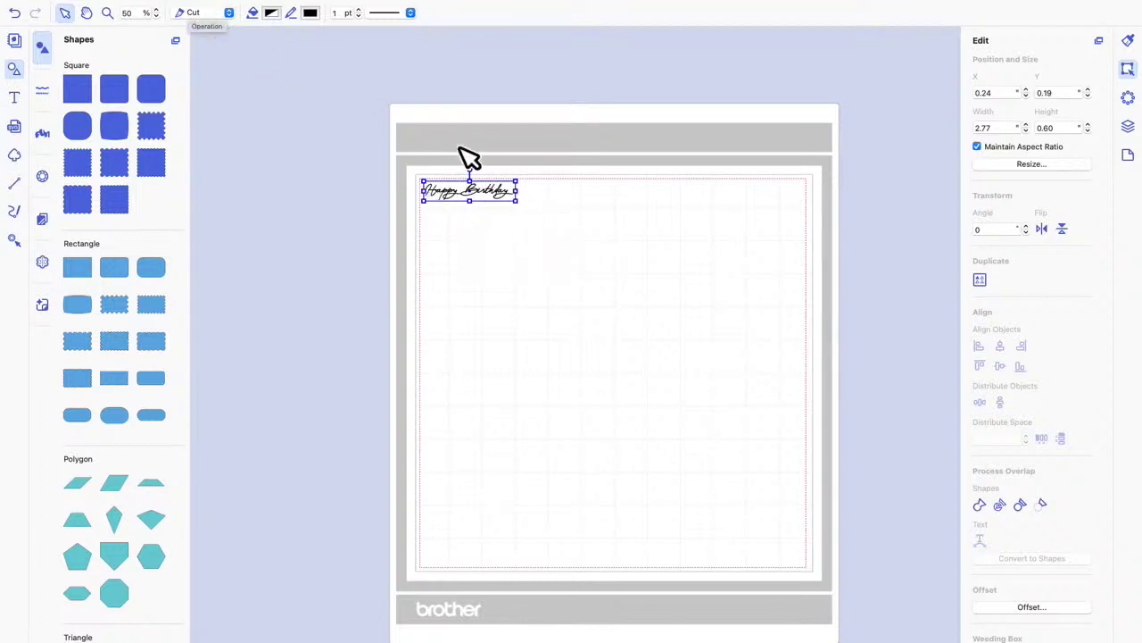
click(526, 245)
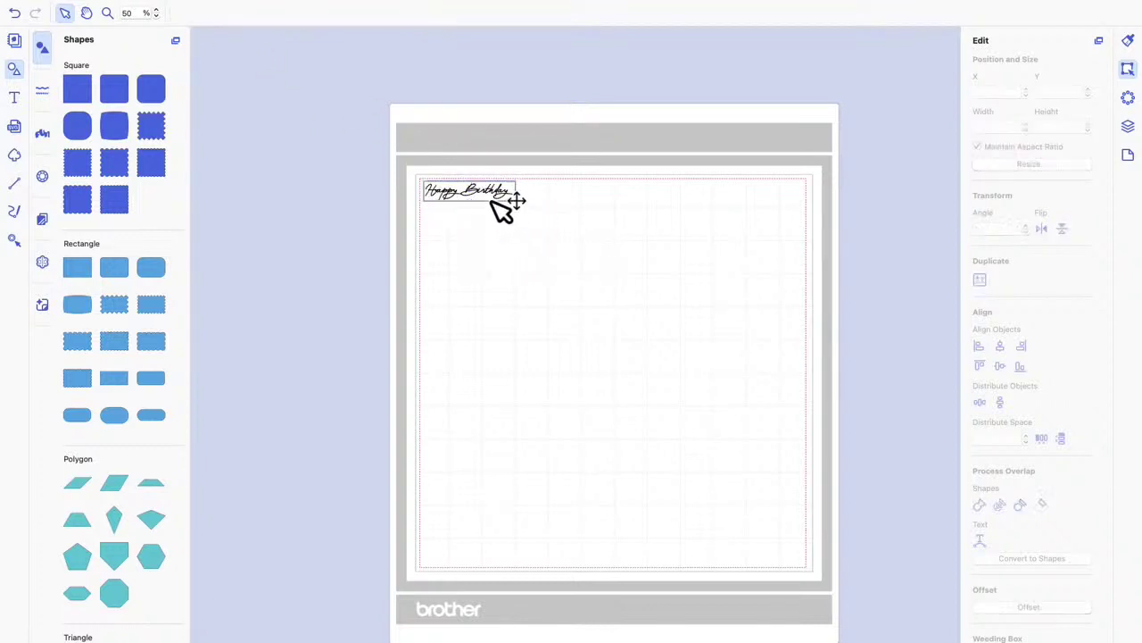
Check which operation is assigned to the text layer
click(1128, 126)
click(990, 100)
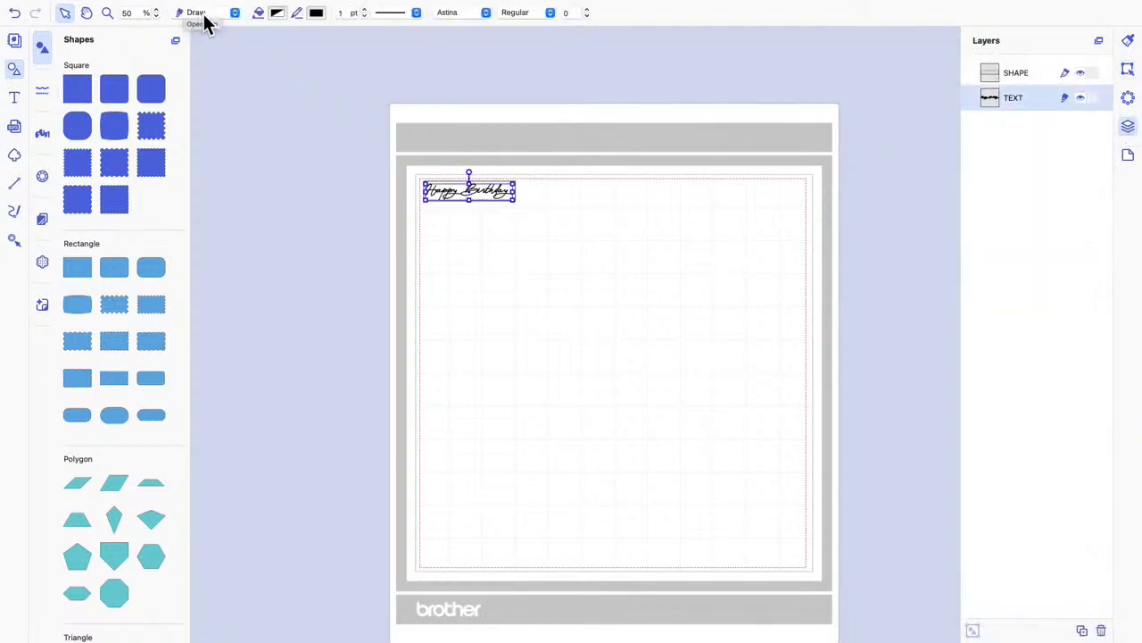
click(496, 248)
Duplicate the text together with its rectangle frame to fill the mat with copies
drag(398, 159, 547, 223)
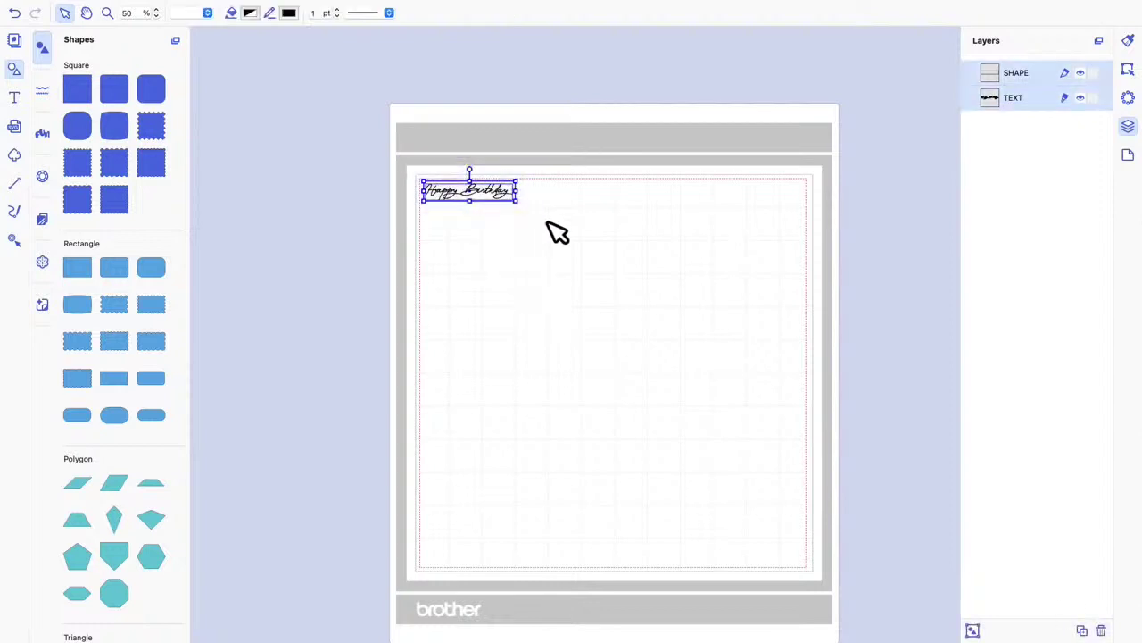
click(1129, 71)
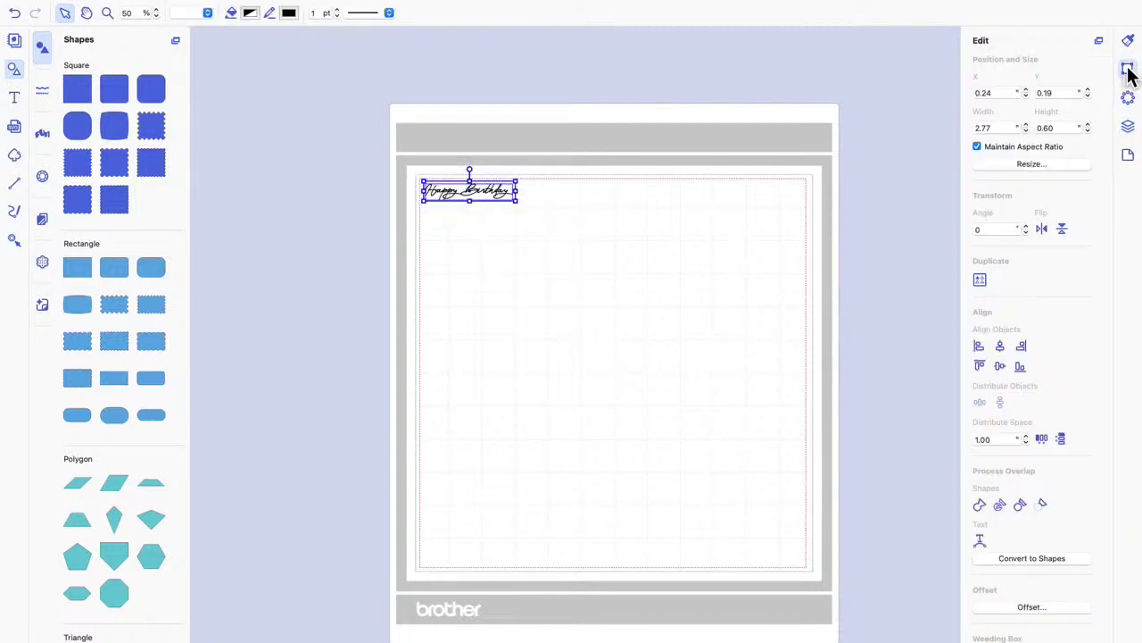
click(982, 283)
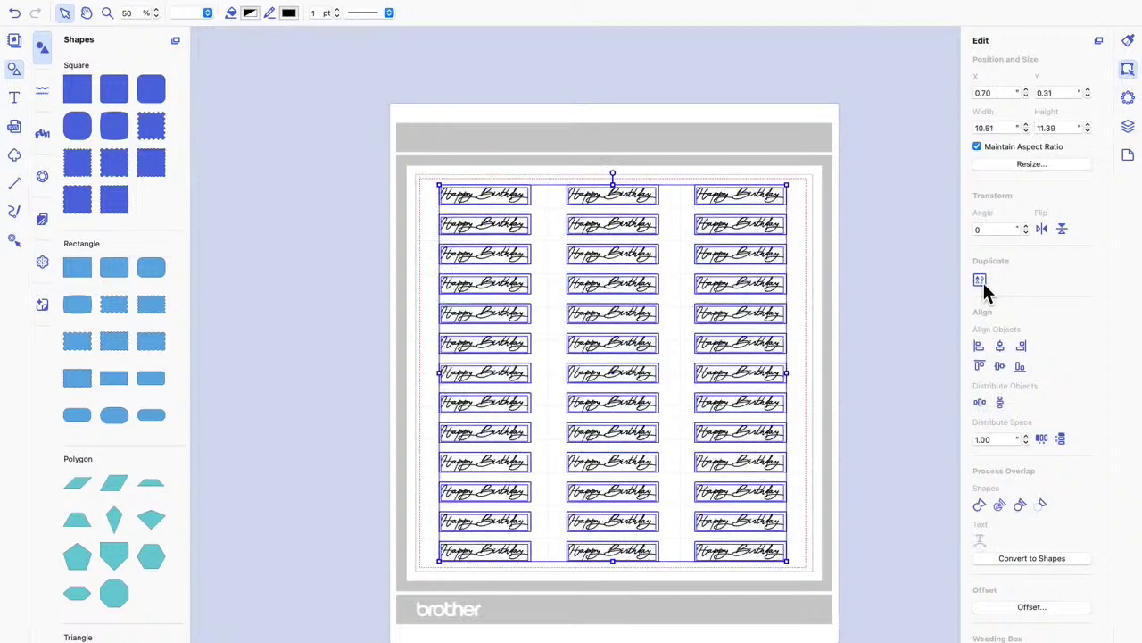
click(807, 323)
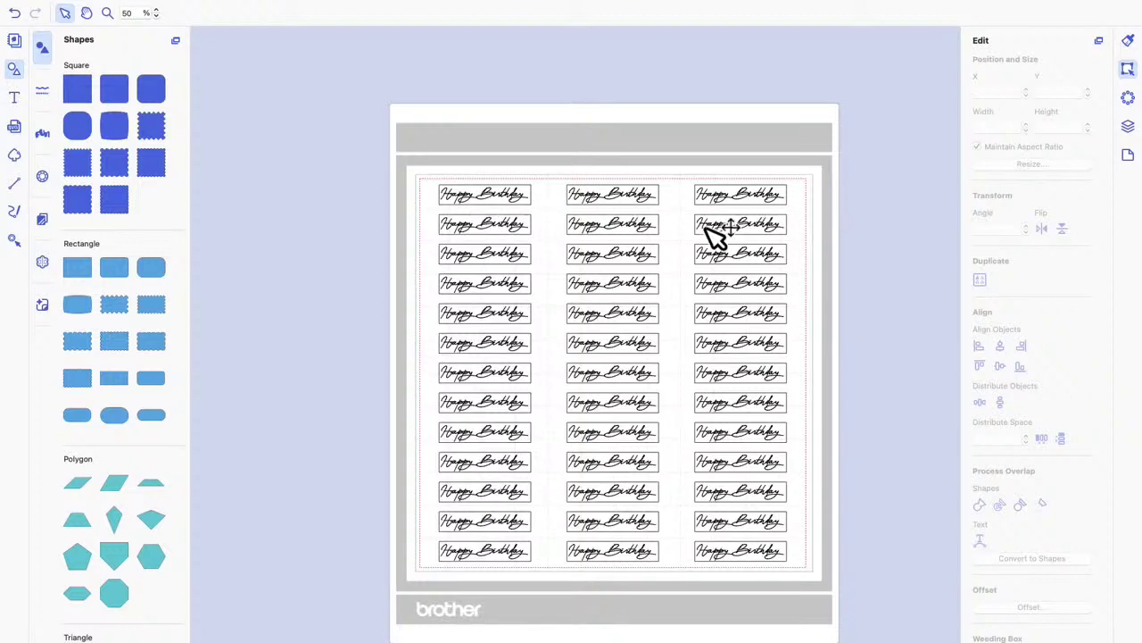
Delete all the framed "Happy Birthday" copies except the one in the mat's upper-left corner
scroll(732, 234, up, 1)
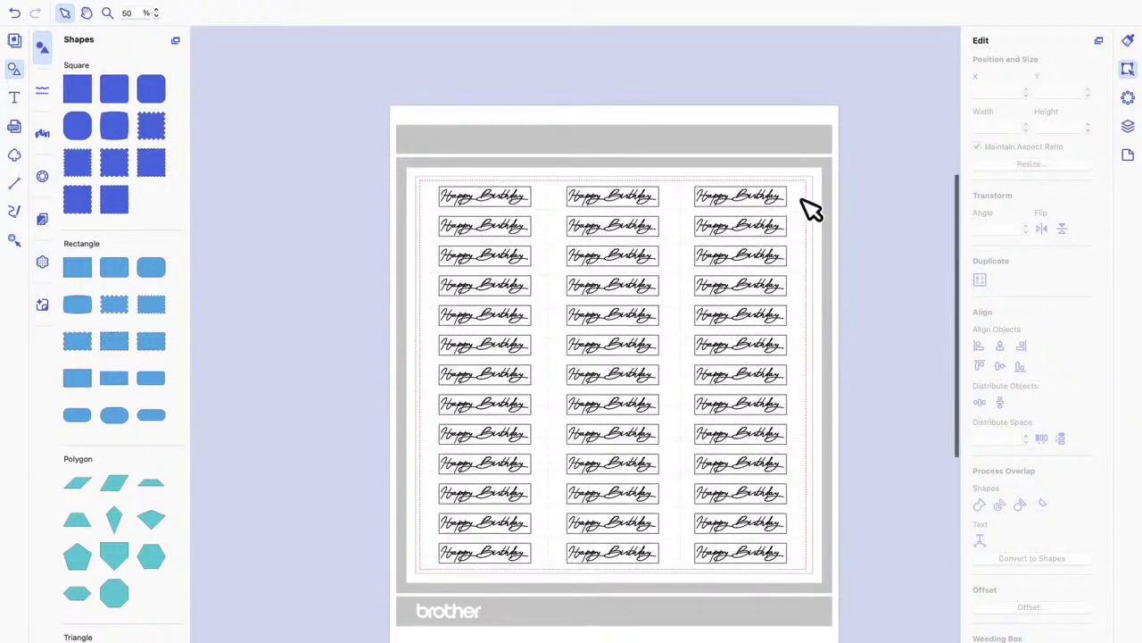
scroll(821, 210, down, 3)
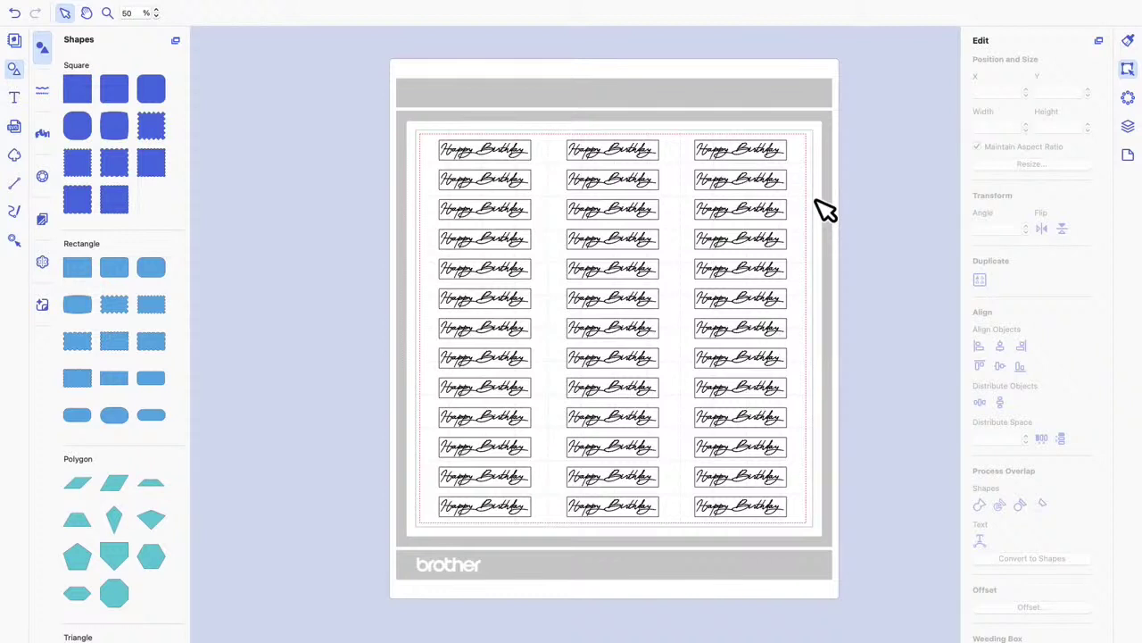
click(576, 146)
drag(710, 210, 842, 546)
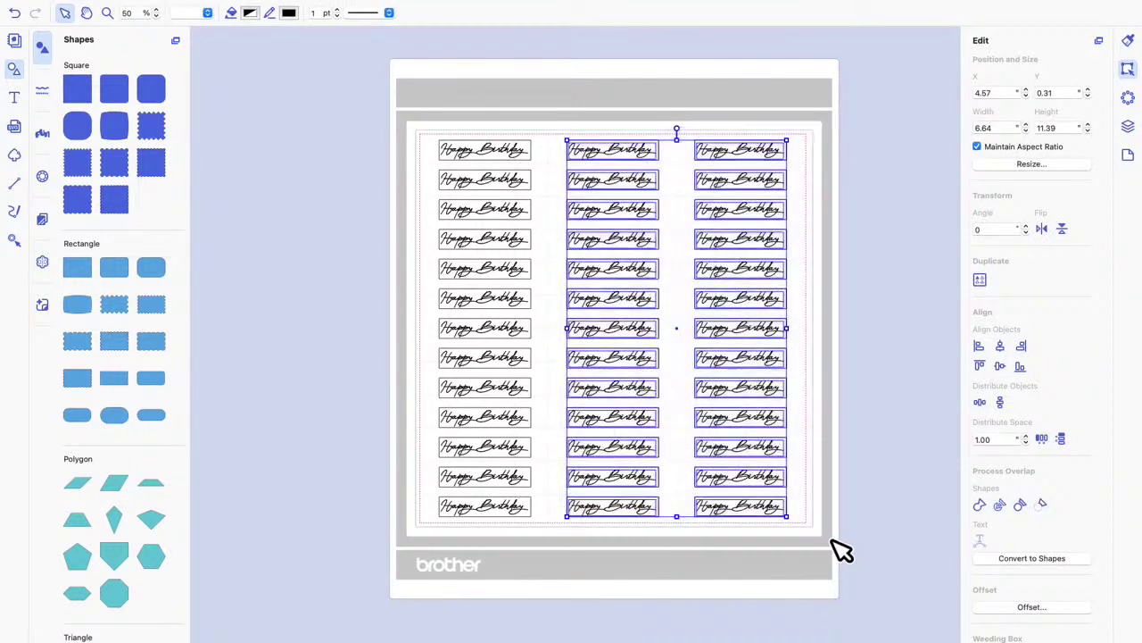
key(Delete)
drag(396, 161, 589, 555)
key(Delete)
Replace the plain rectangle around the text with a scalloped rectangle about 2.82 in wide and 0.91 in high
click(533, 150)
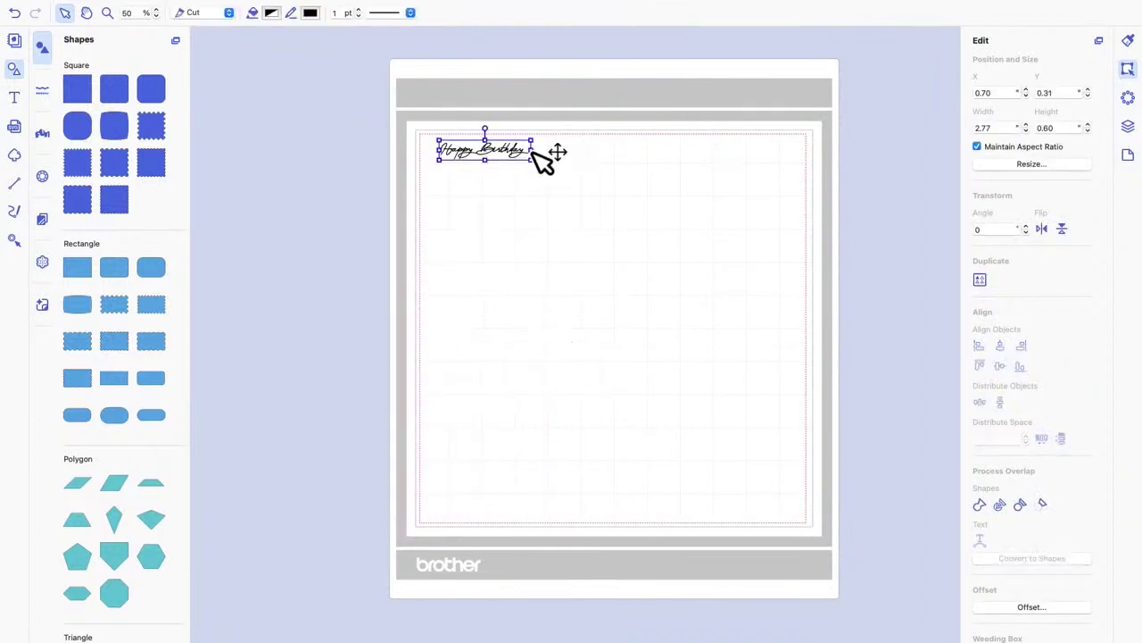
click(542, 162)
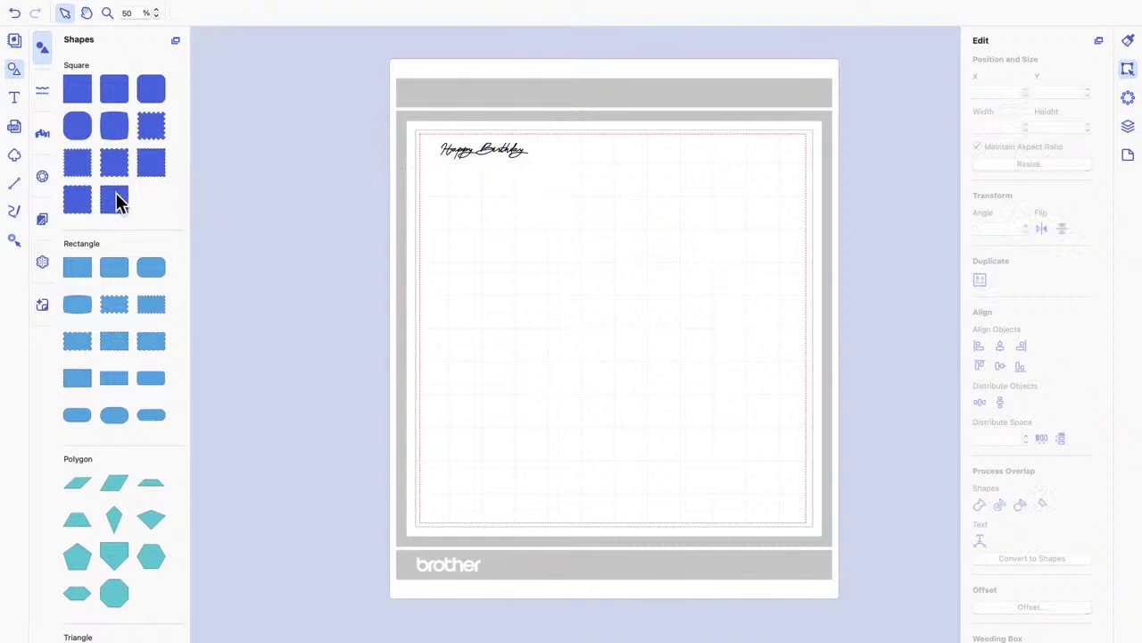
scroll(116, 193, down, 1)
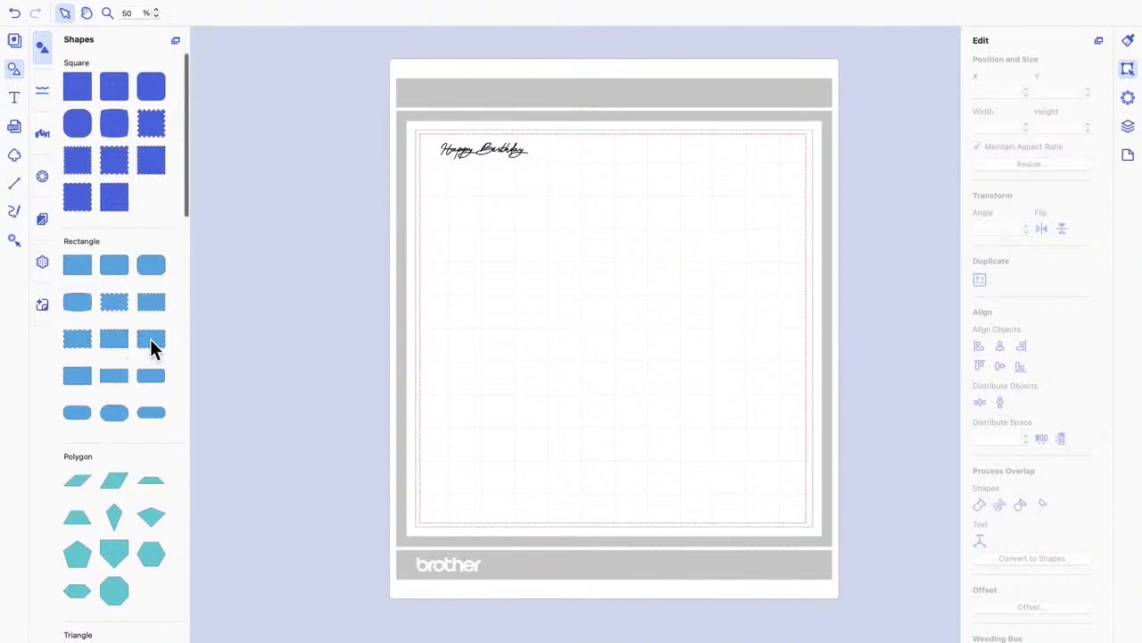
drag(159, 339, 509, 328)
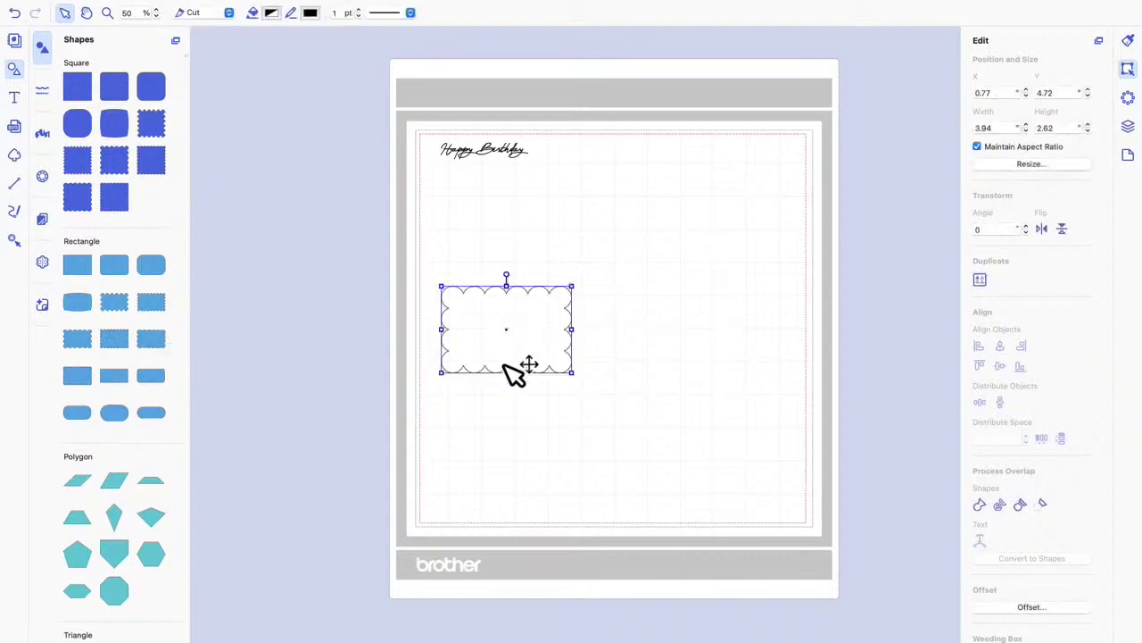
drag(579, 380, 527, 335)
drag(500, 298, 502, 181)
click(555, 202)
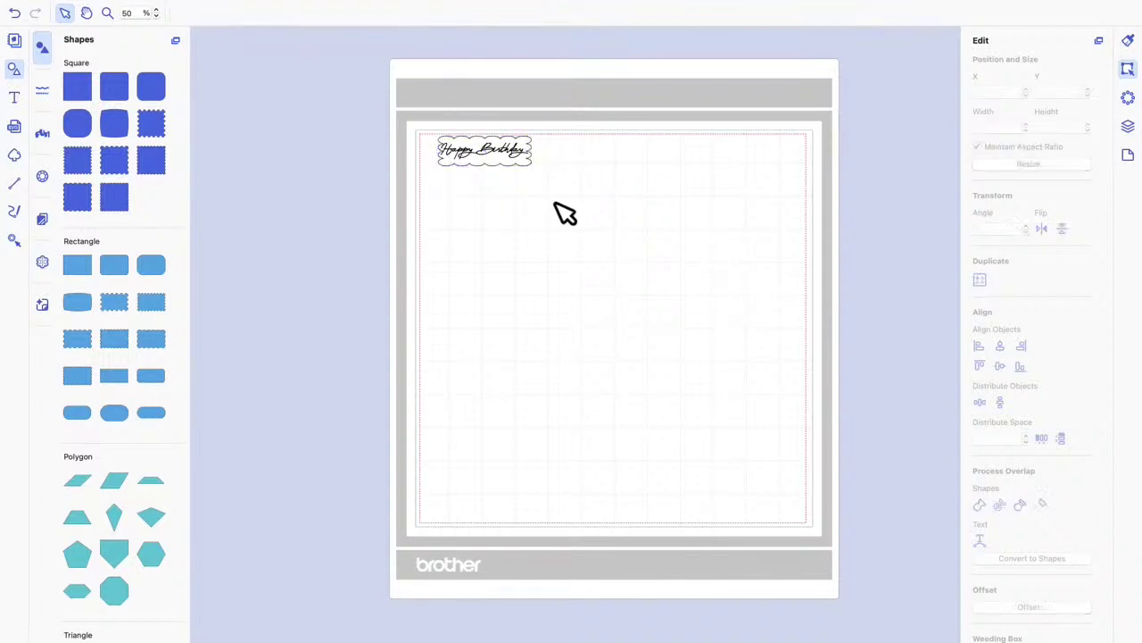
Move the scalloped frame below the text and add a notched banner shape to the mat, rotated to 270°
click(514, 173)
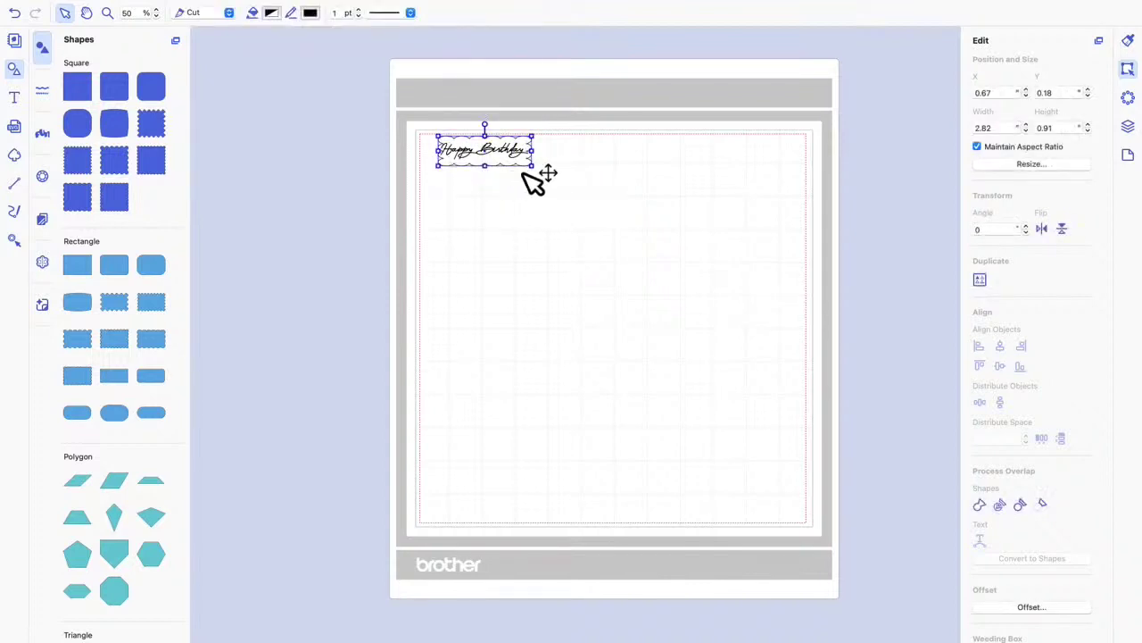
drag(515, 173, 518, 228)
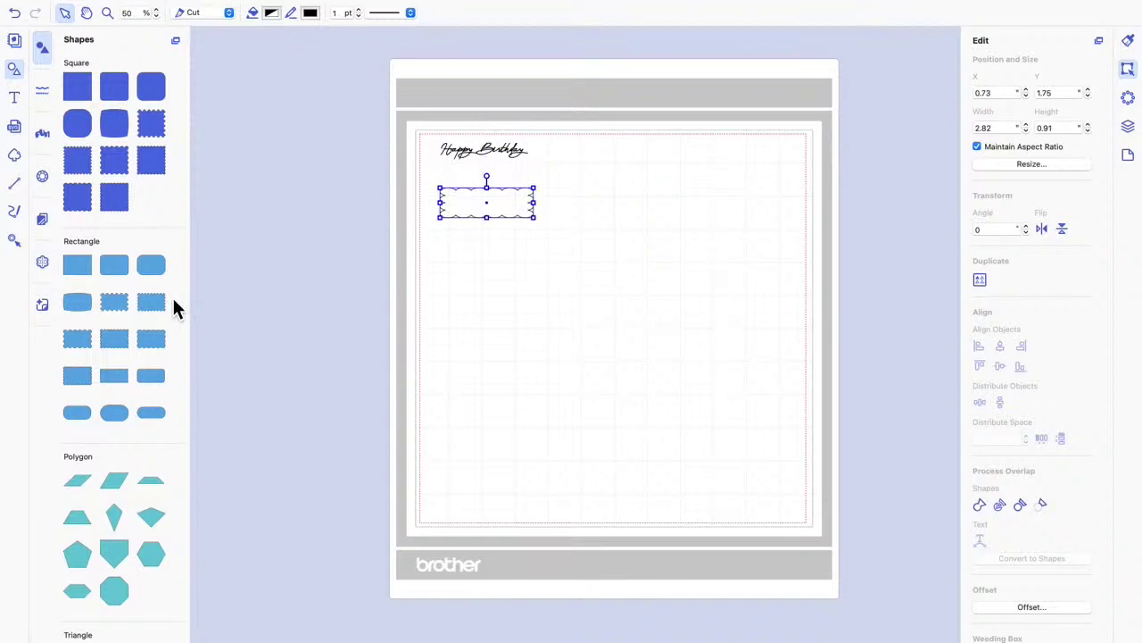
scroll(174, 302, down, 10)
scroll(174, 308, down, 10)
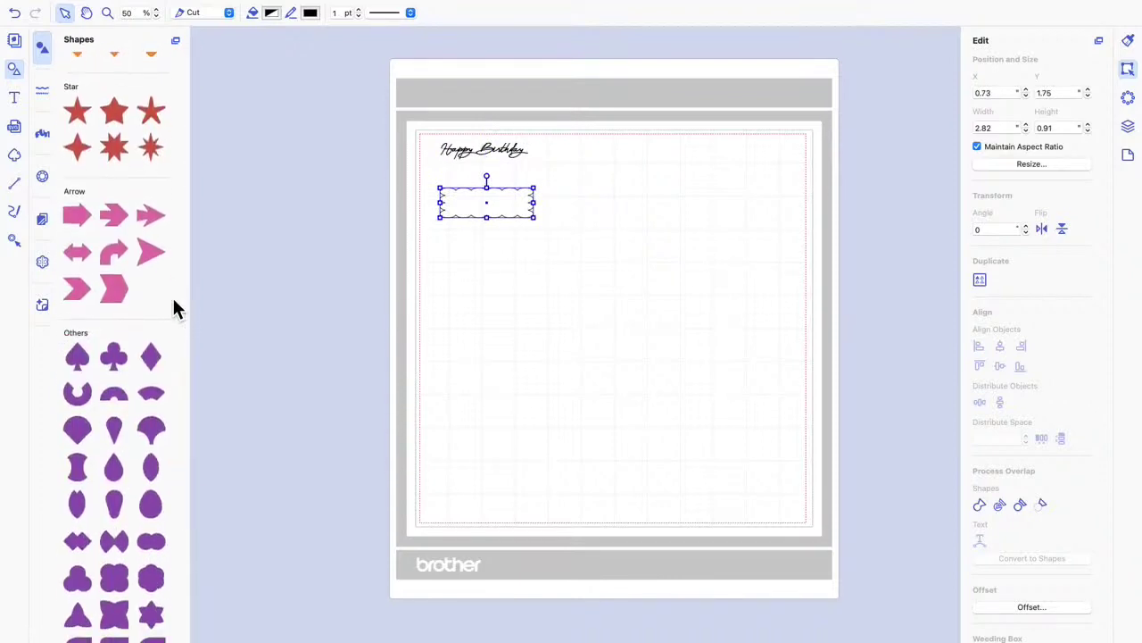
scroll(148, 277, down, 10)
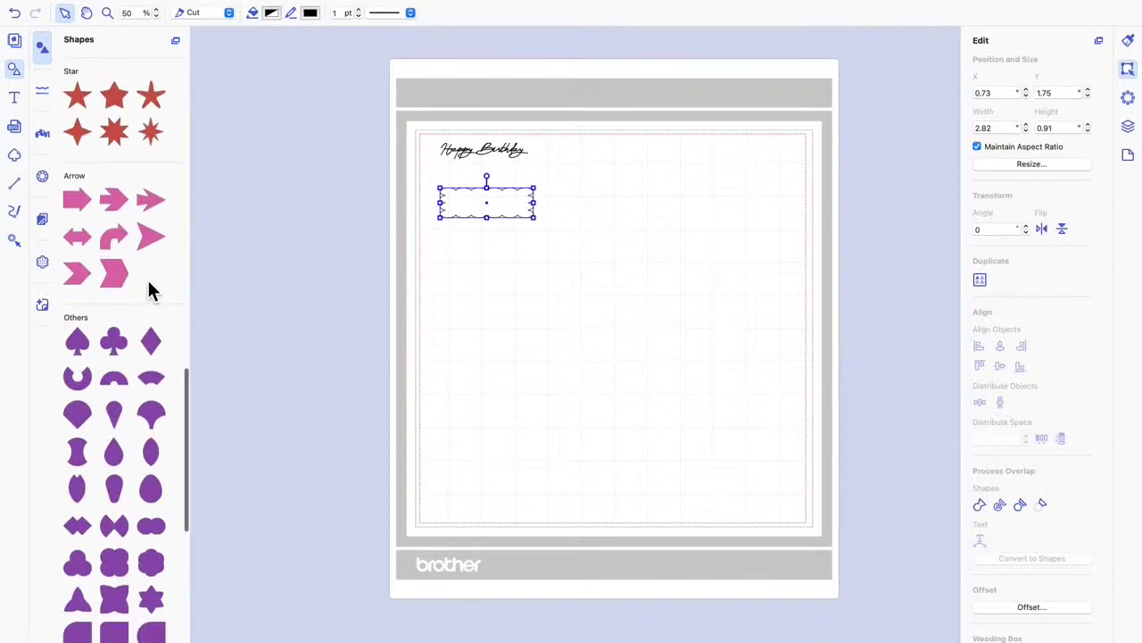
scroll(148, 280, down, 2)
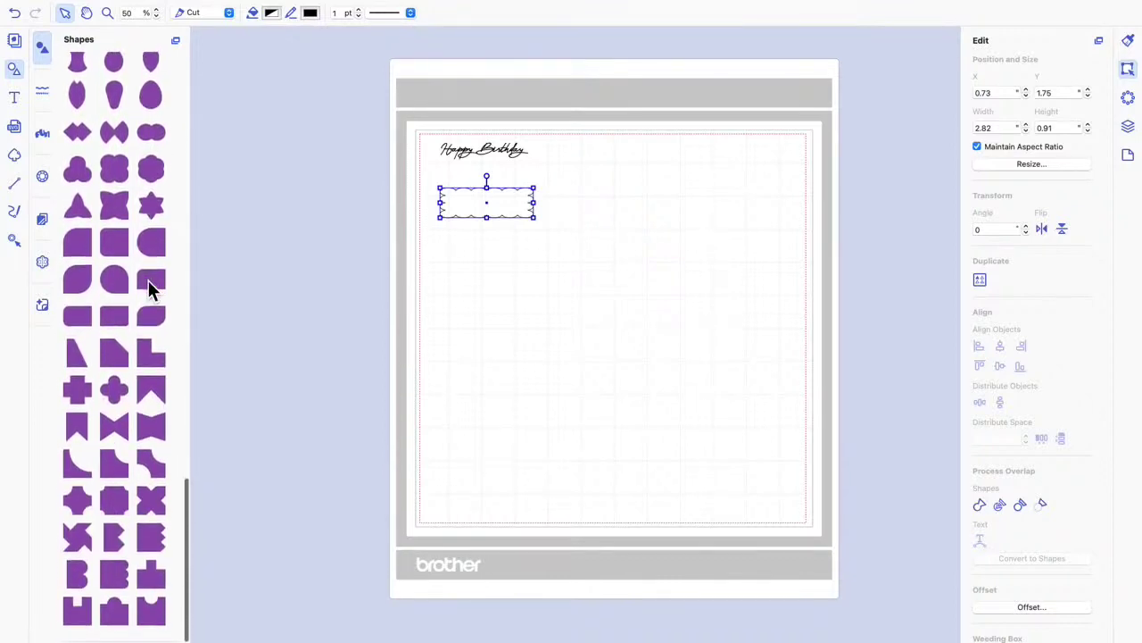
drag(155, 432, 571, 343)
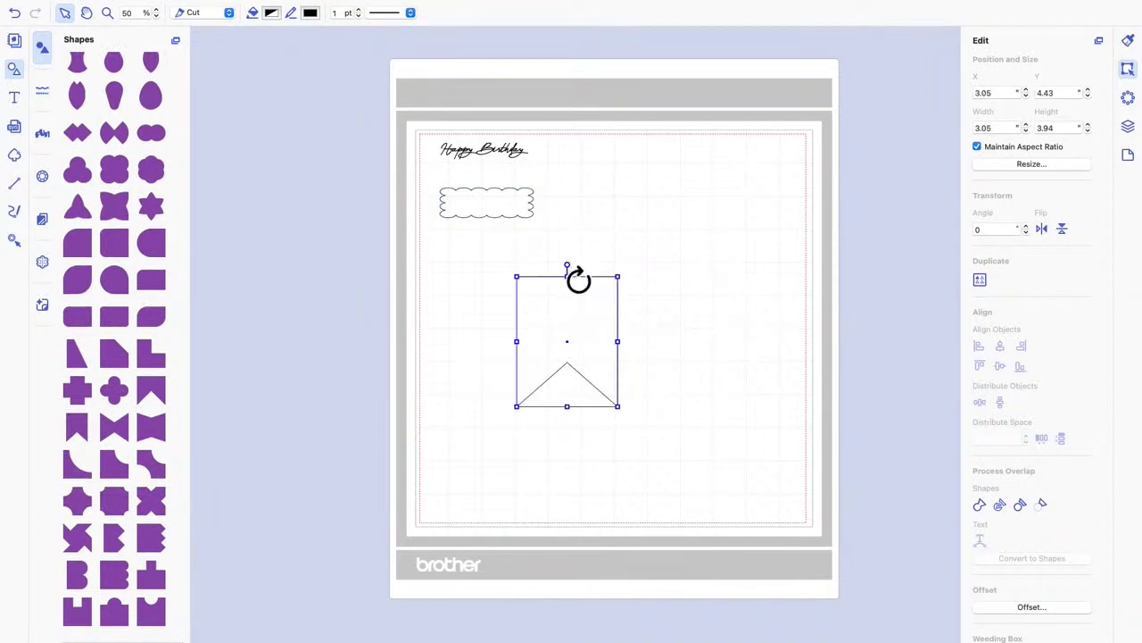
drag(578, 280, 464, 313)
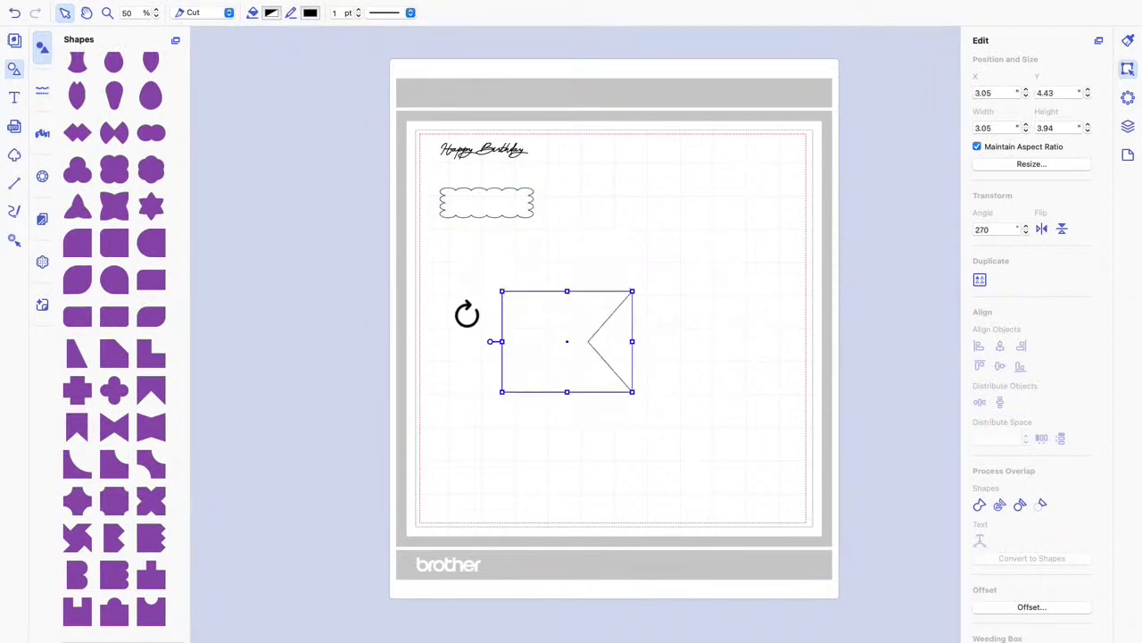
Delete the scalloped frame and fit the banner around the "Happy Birthday" text, about 4.26 in long and 0.78 in high
click(529, 215)
key(Delete)
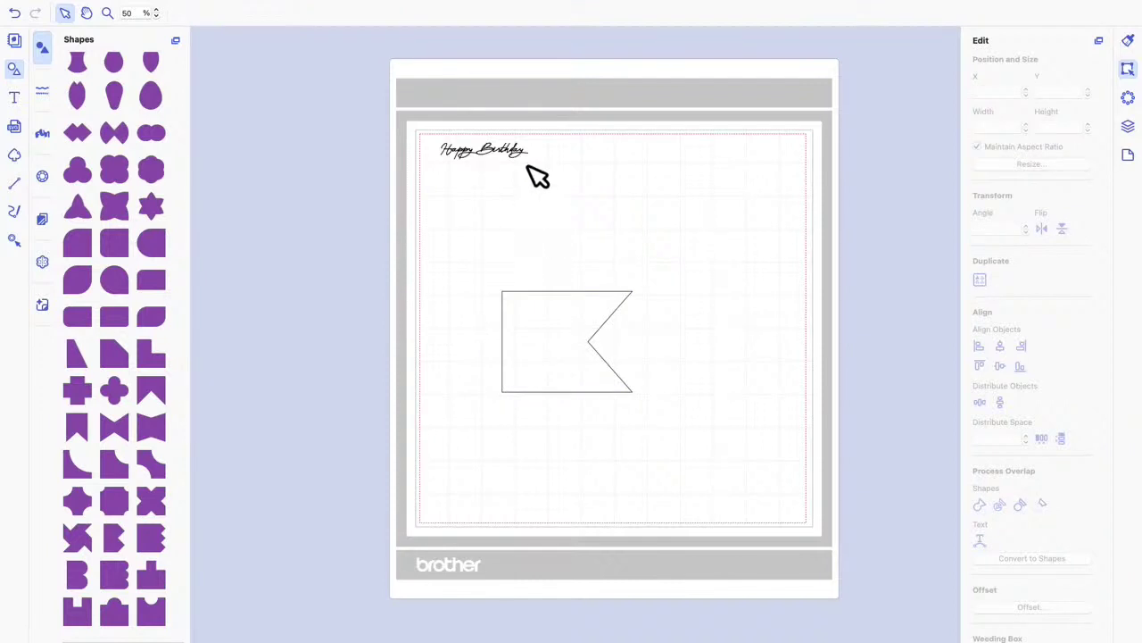
drag(600, 340, 503, 181)
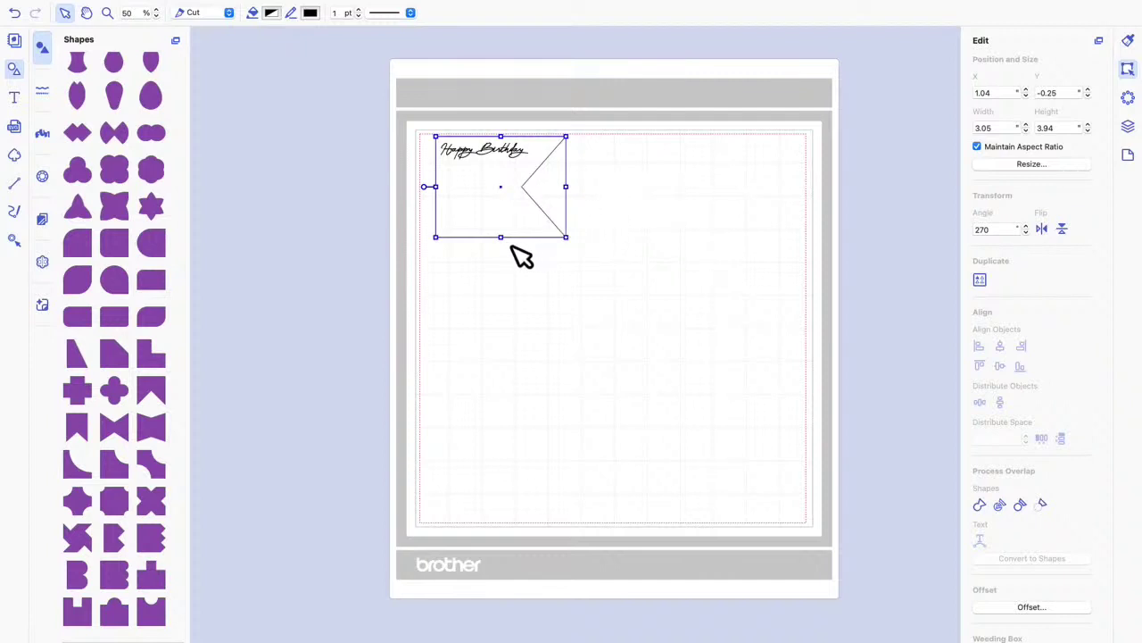
drag(509, 236, 588, 162)
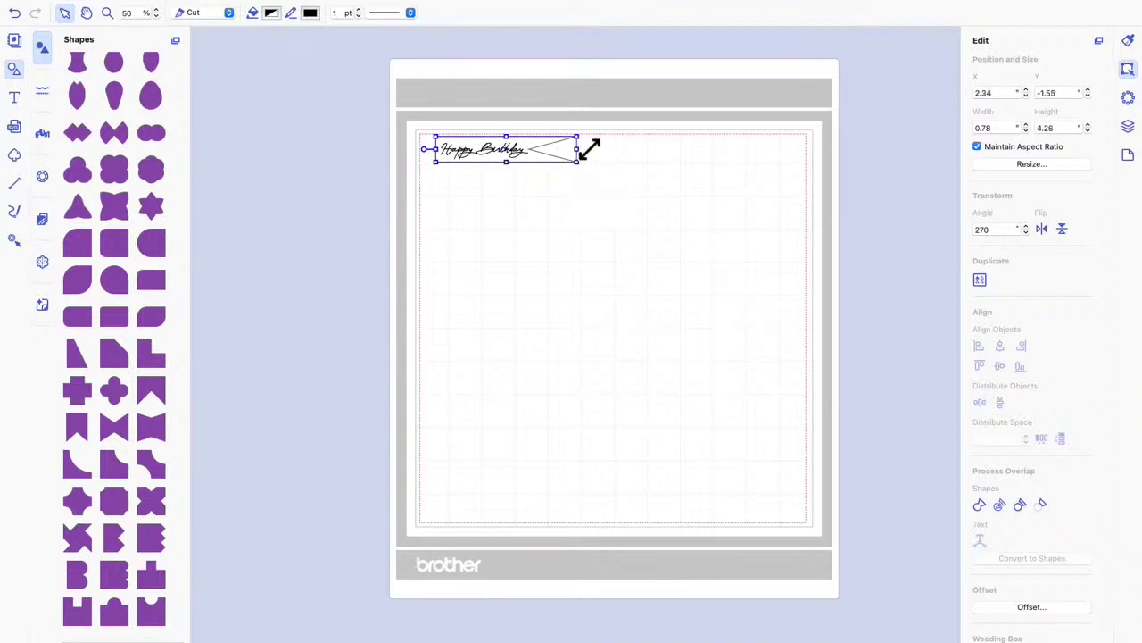
Edit the banner's path points, moving the notch clear of the text and pulling in both tails to make it about 3.77 in long
double_click(512, 159)
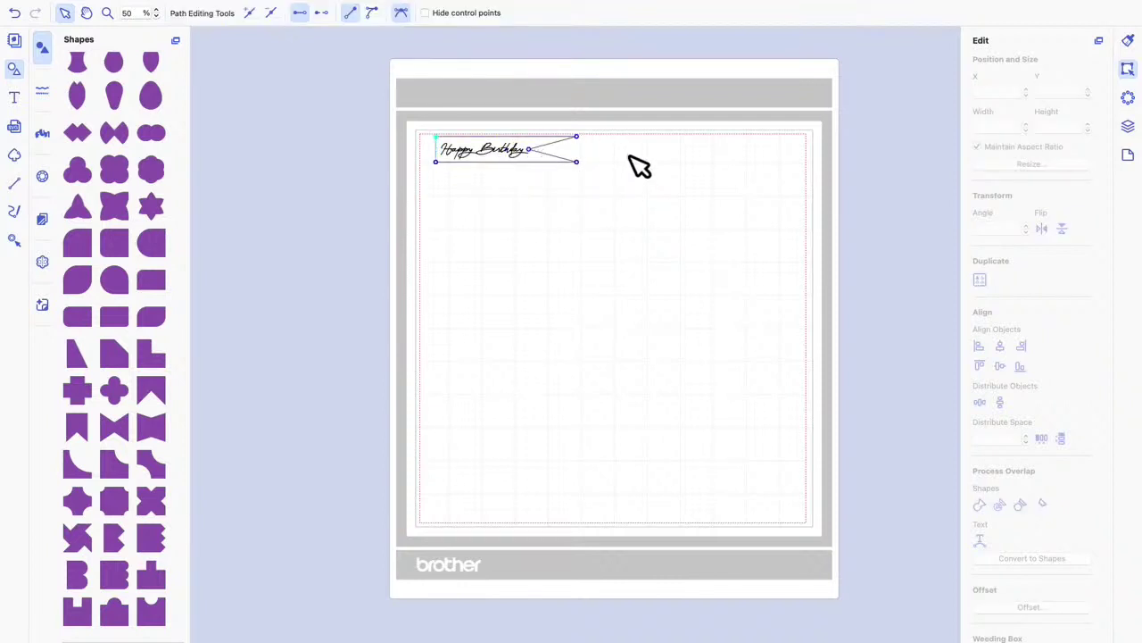
click(511, 166)
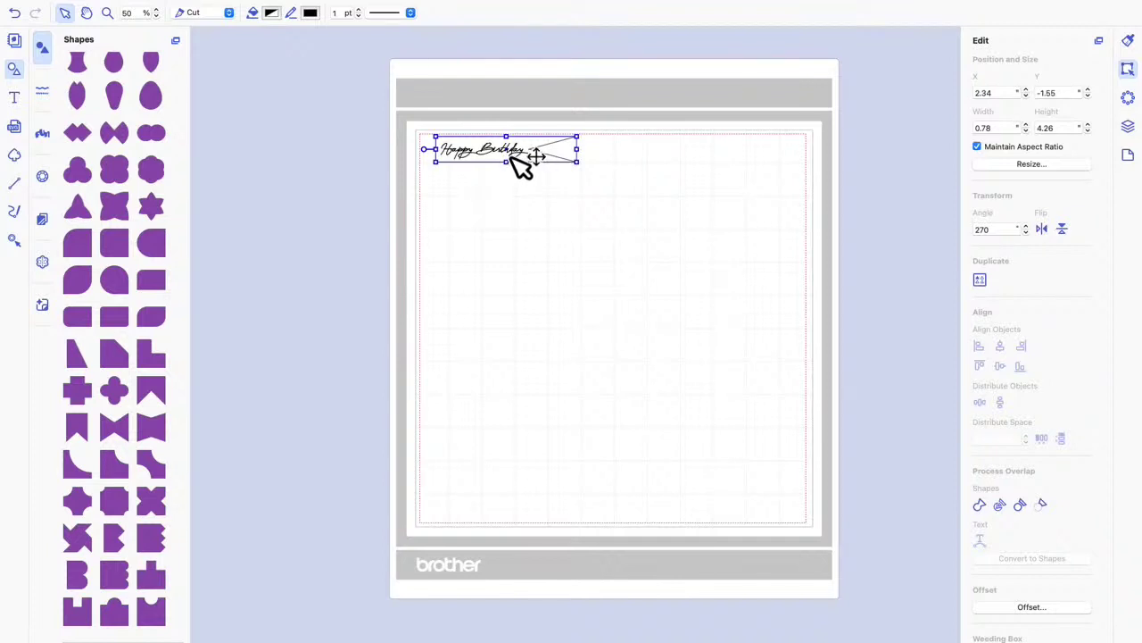
double_click(522, 164)
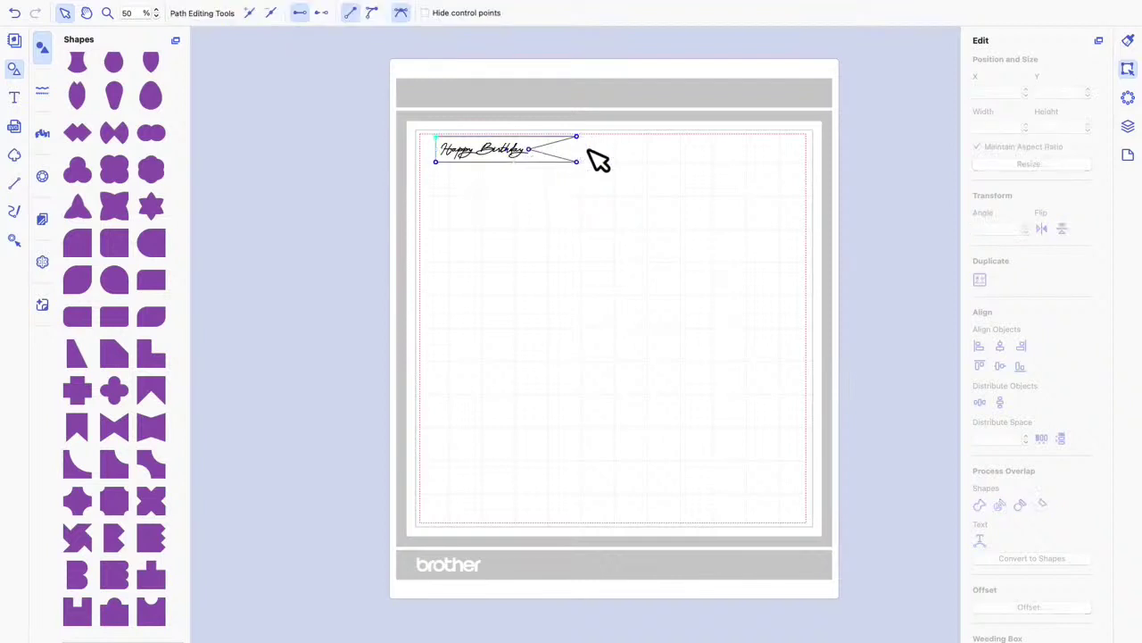
click(534, 156)
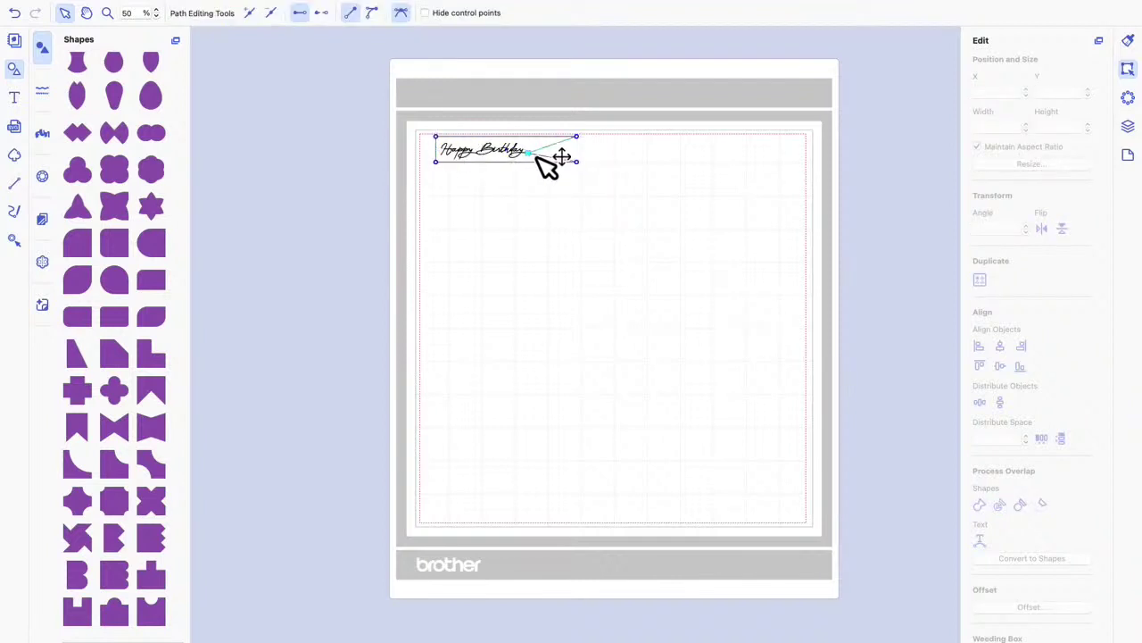
drag(536, 157, 563, 141)
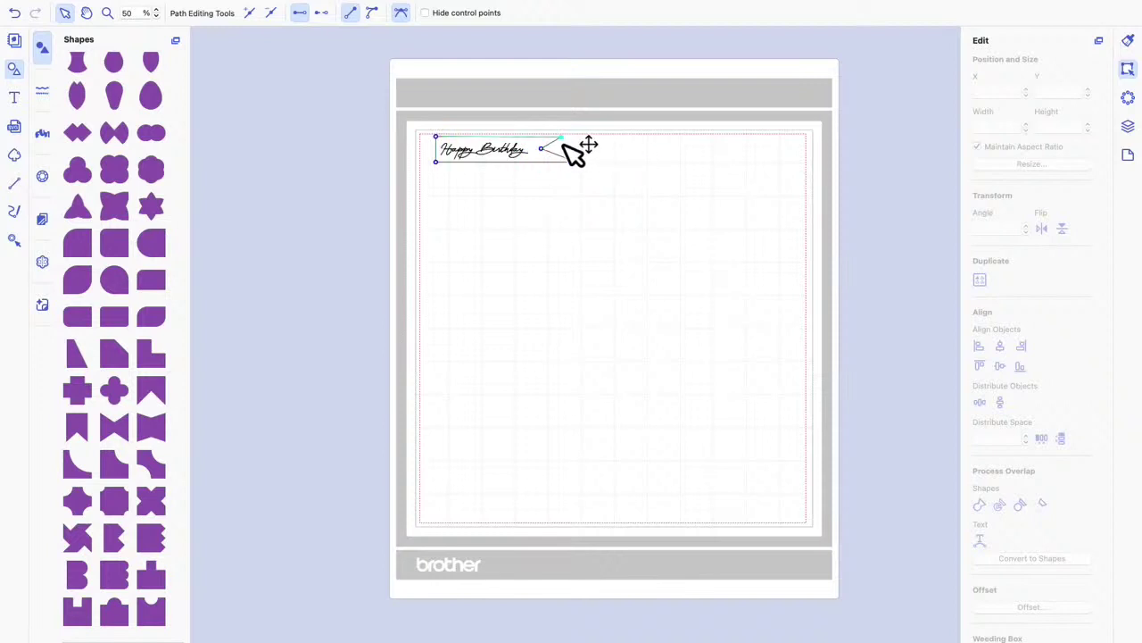
click(562, 163)
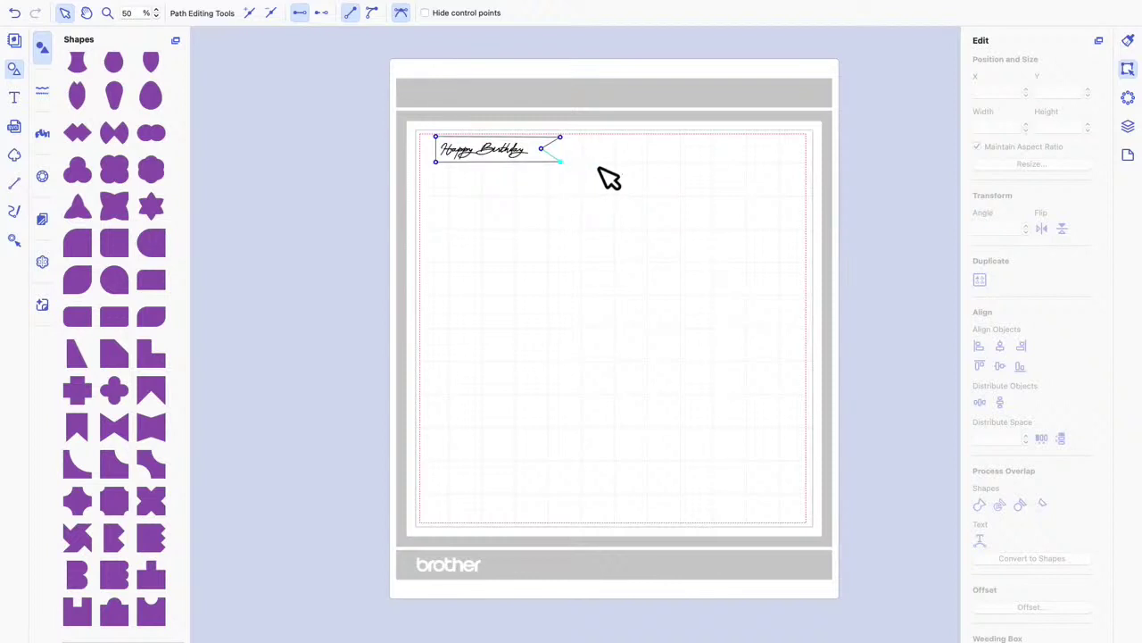
key(Escape)
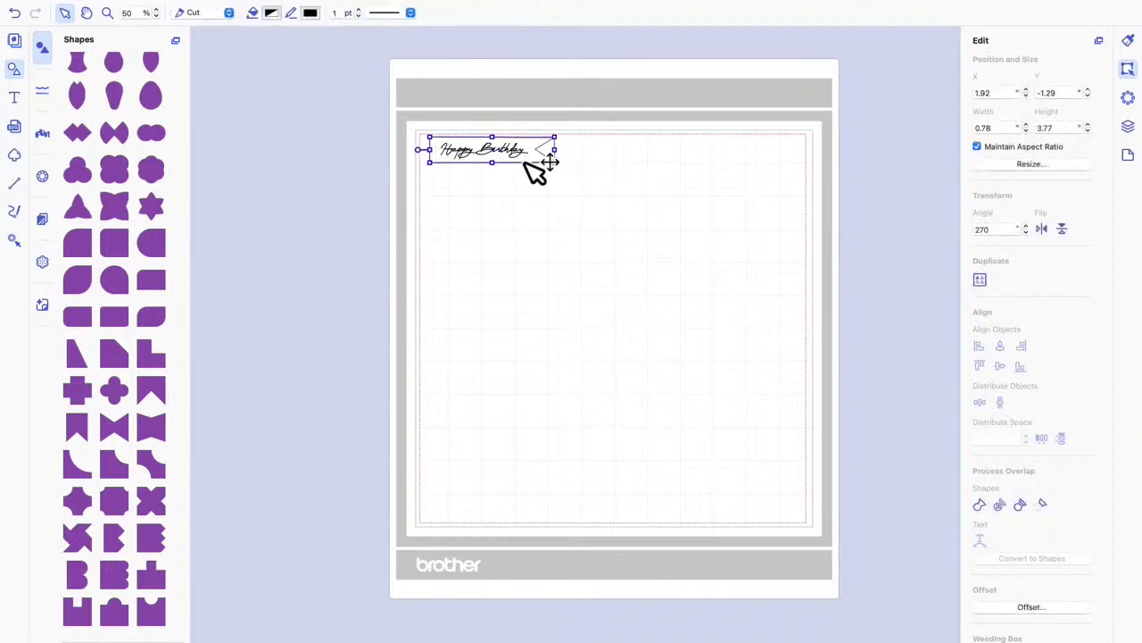
Shift the banner slightly to sit evenly around the text and check its assigned operation
click(564, 195)
click(546, 163)
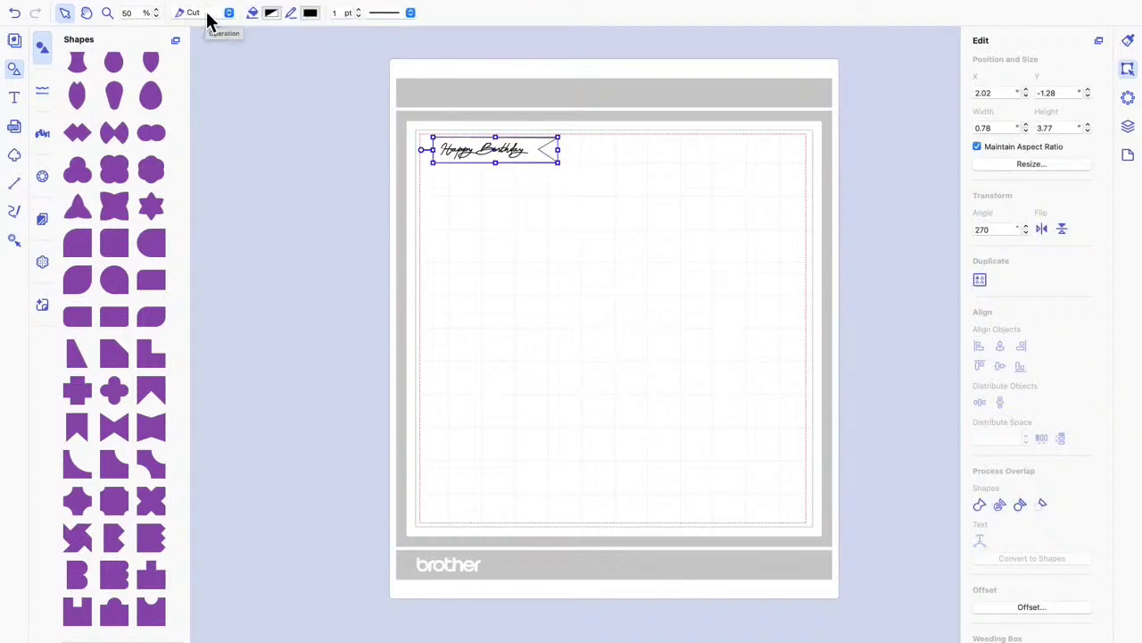
click(565, 187)
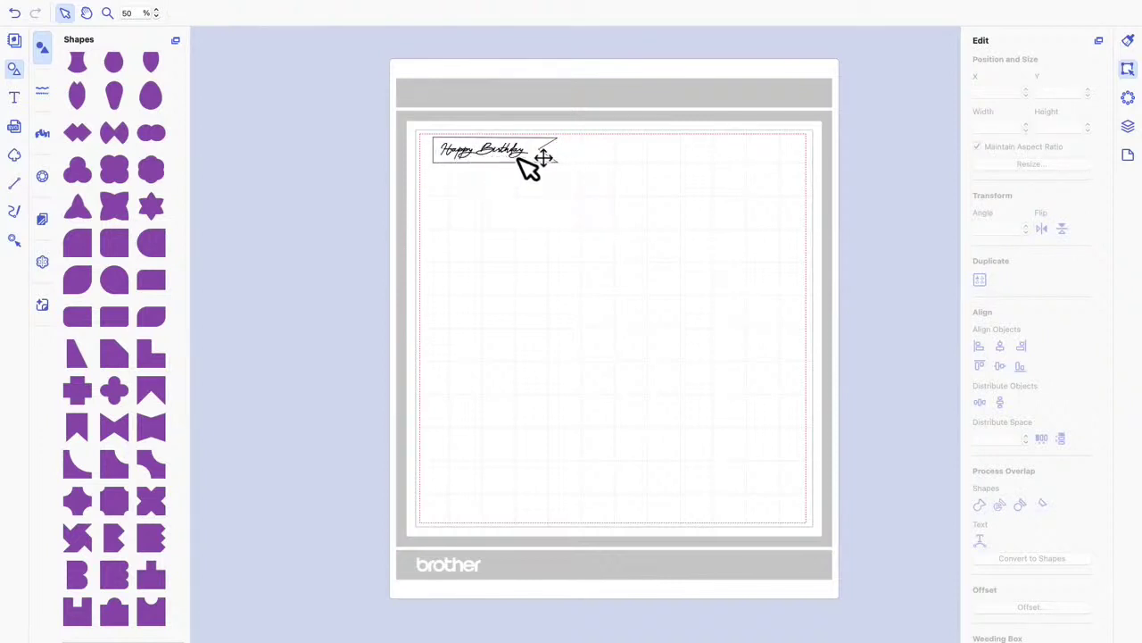
click(521, 158)
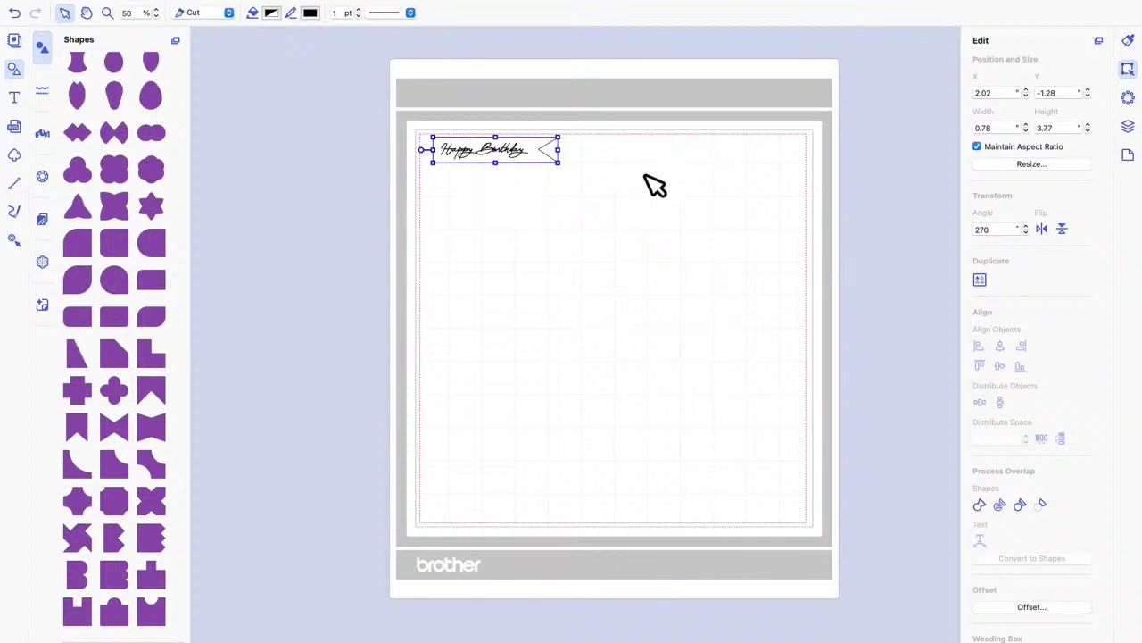
Set the artboard size to 12" x 24"
click(1128, 158)
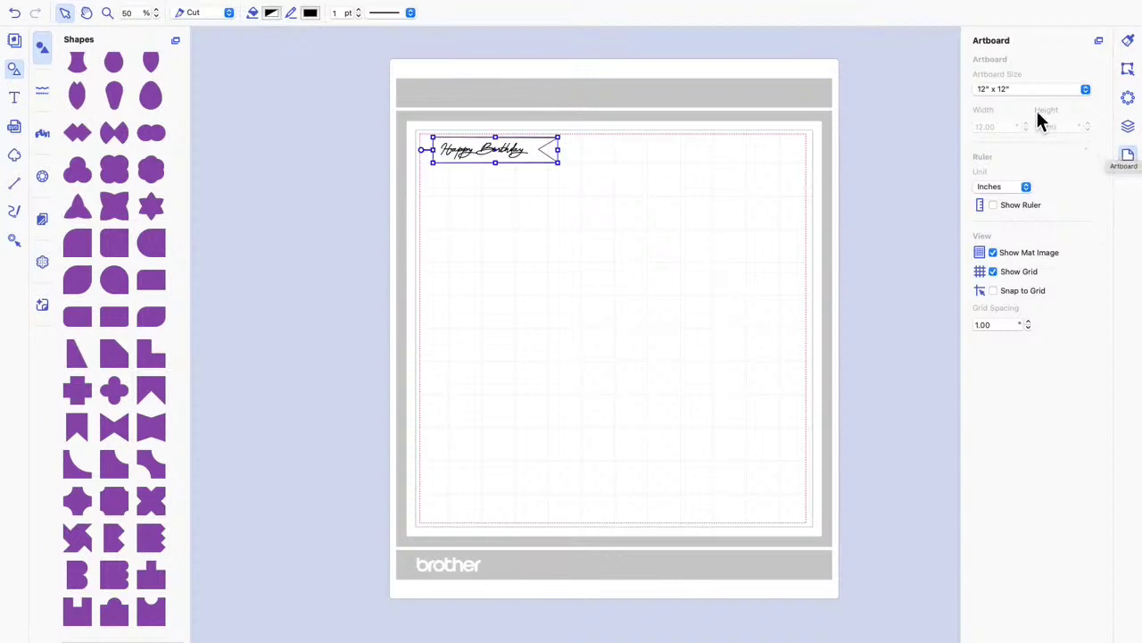
click(1091, 100)
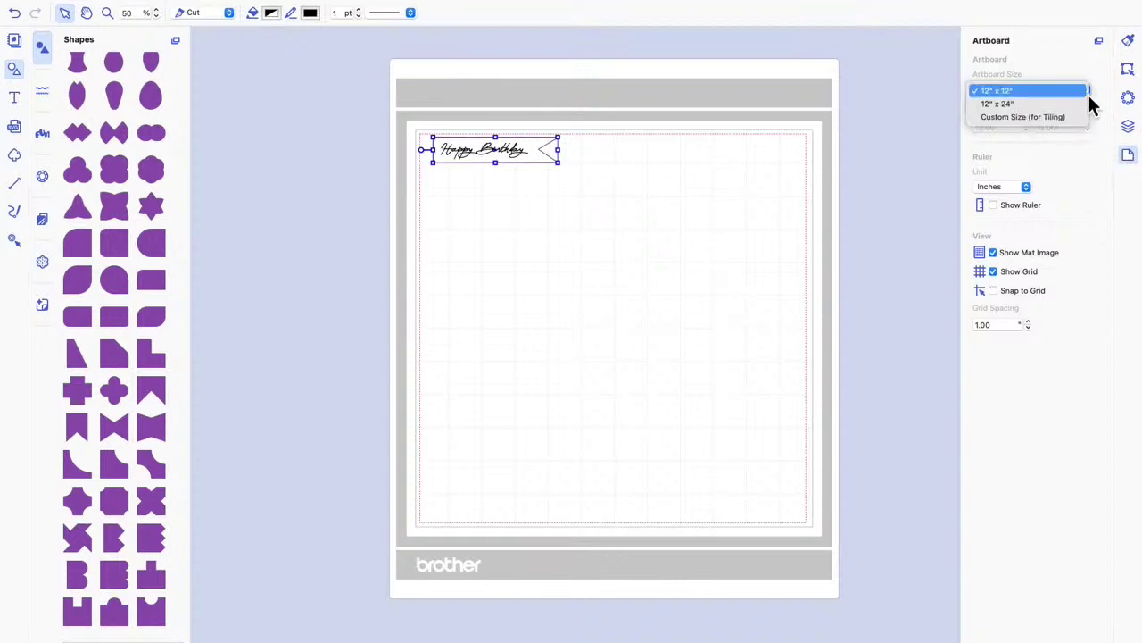
click(1016, 105)
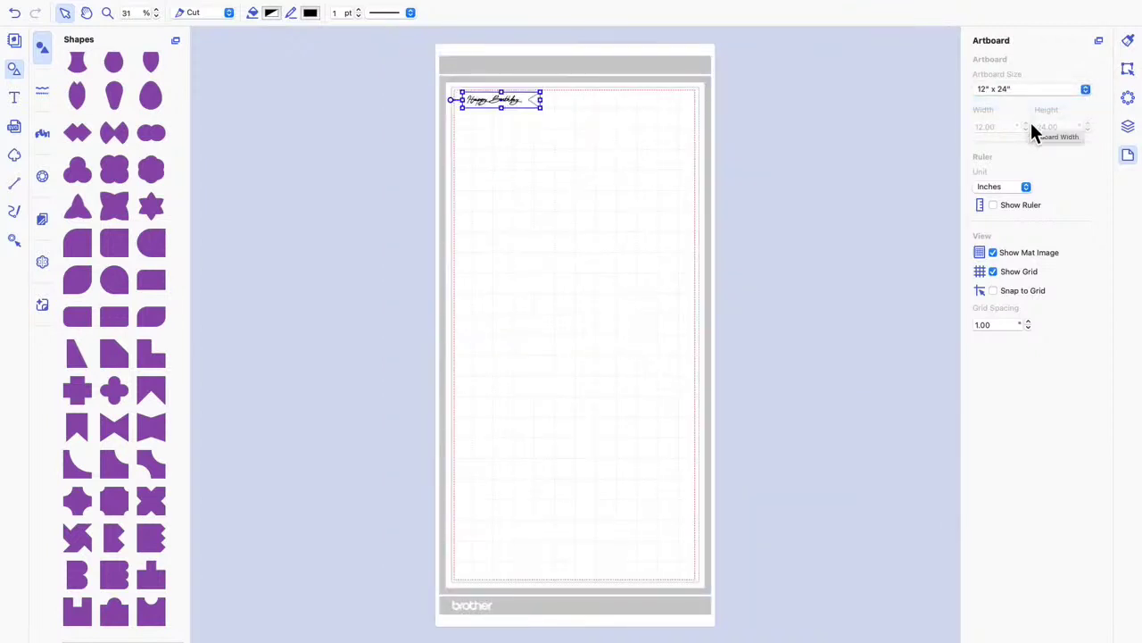
Duplicate the text together with its banner frame to fill the 12" x 24" mat with copies in two columns
drag(427, 79, 649, 170)
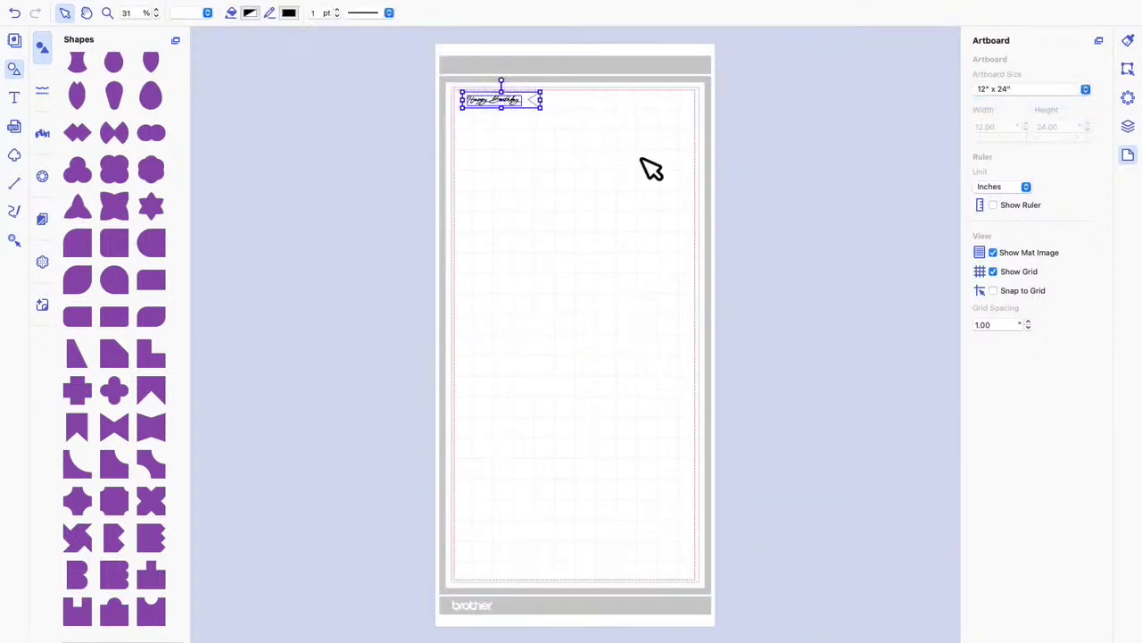
click(1127, 71)
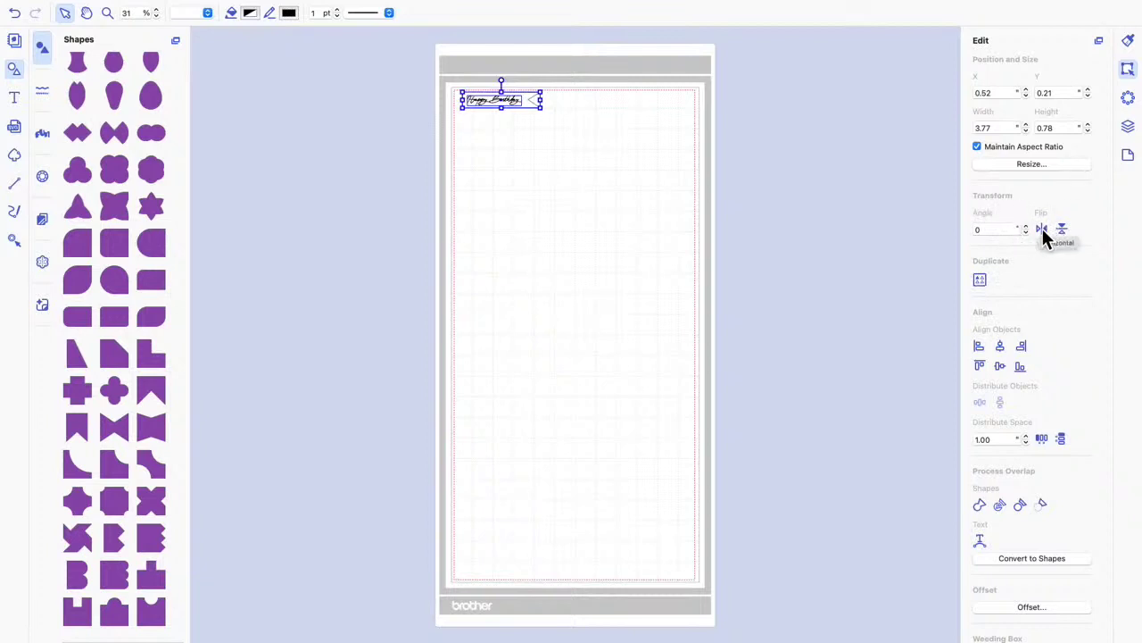
click(980, 281)
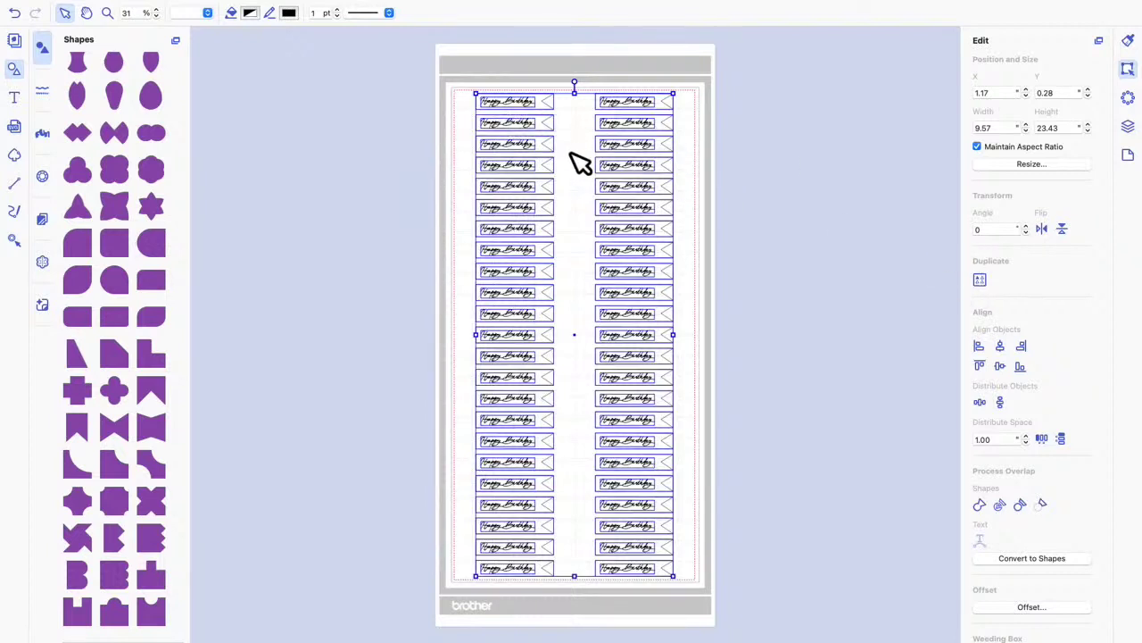
Delete all the banner copies from the mat and set the artboard size to 12" x 12"
drag(426, 80, 745, 603)
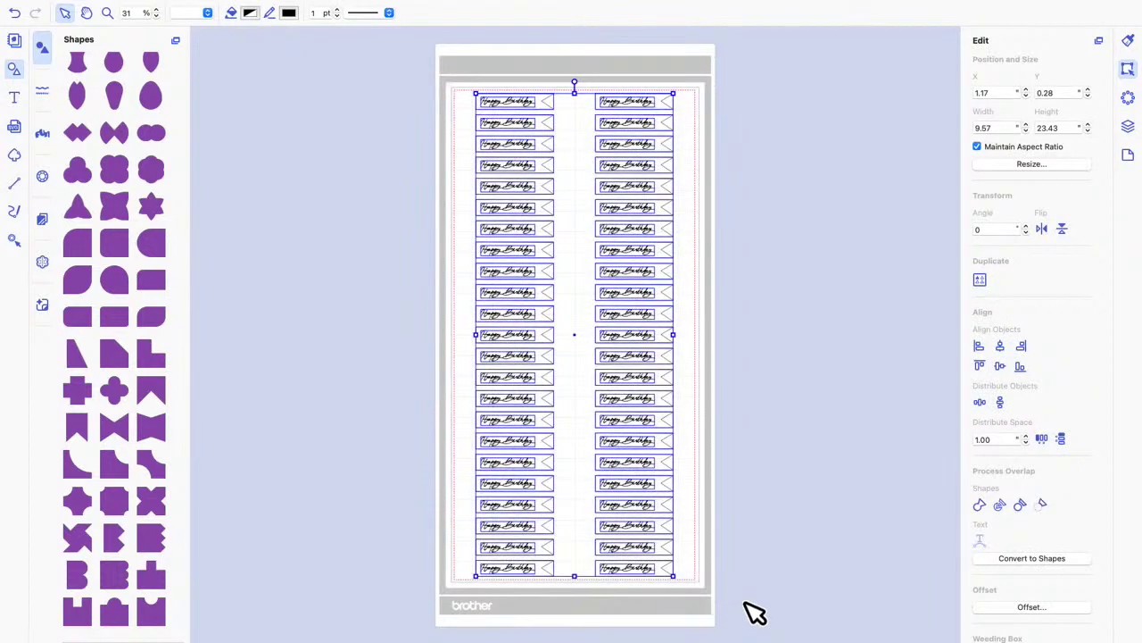
key(Delete)
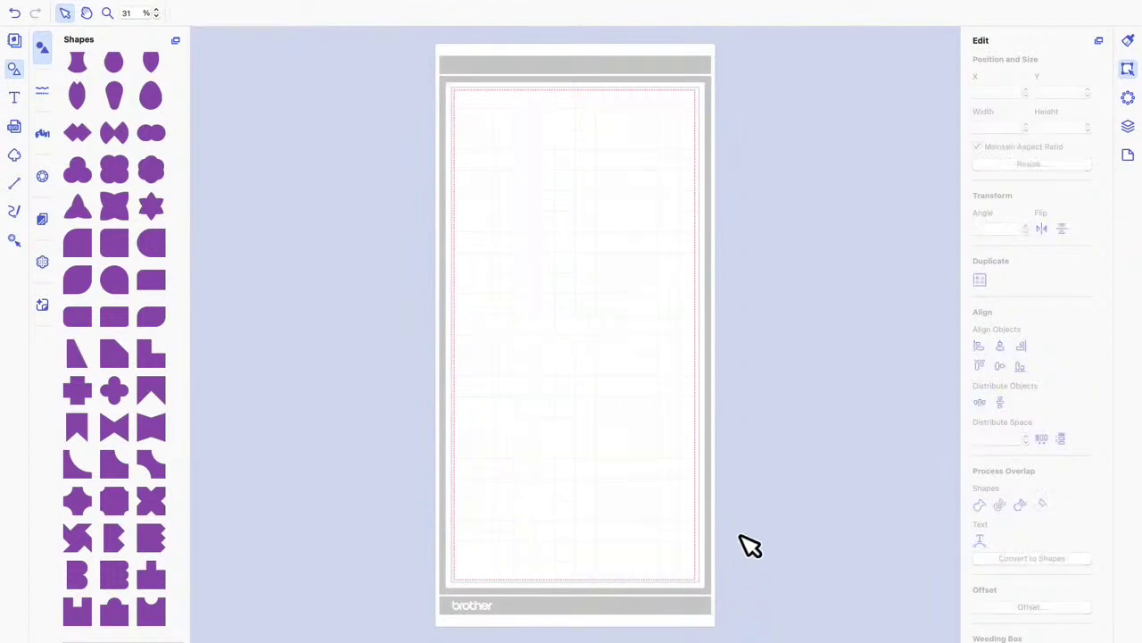
click(1129, 156)
click(1088, 94)
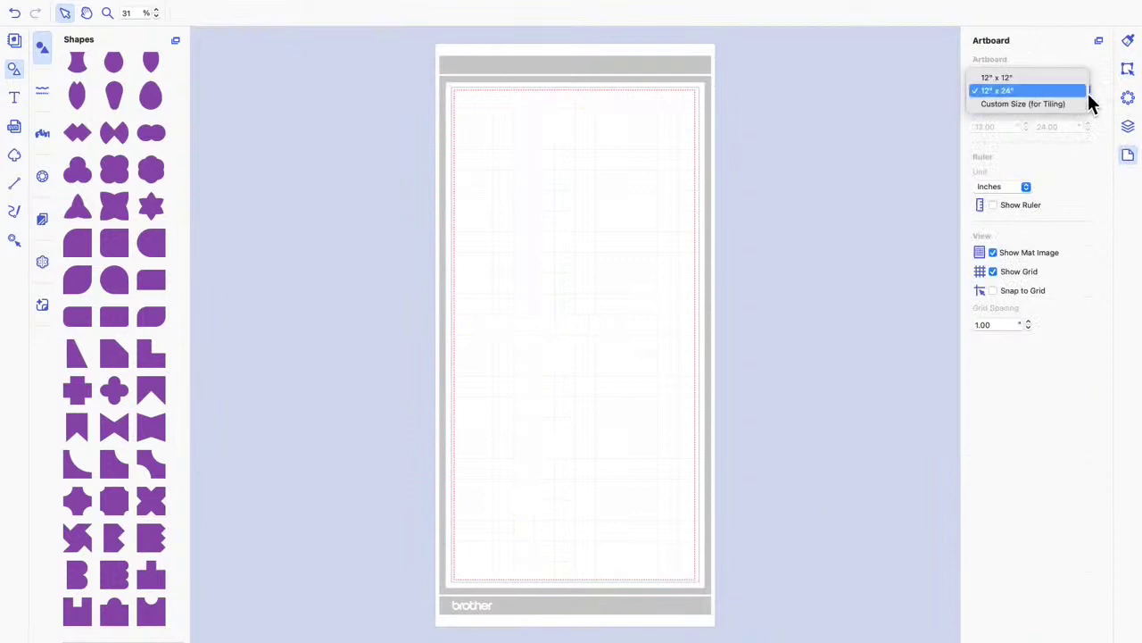
click(1007, 78)
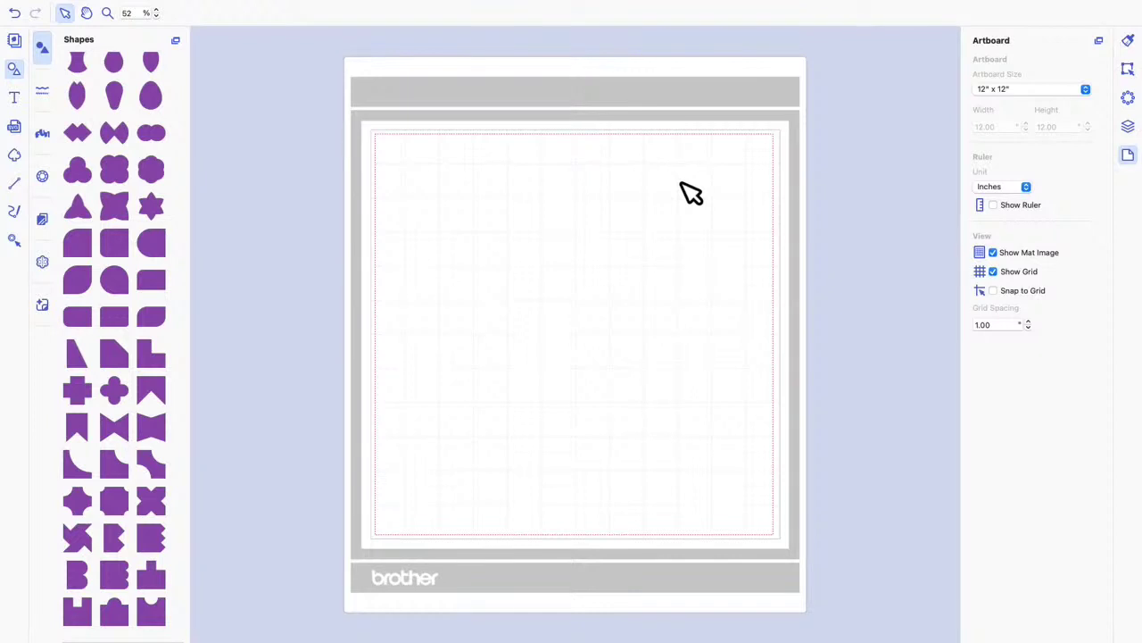
Add the text "Happy Birthday" in the Astina Regular font to the upper half of the empty mat
scroll(123, 148, up, 10)
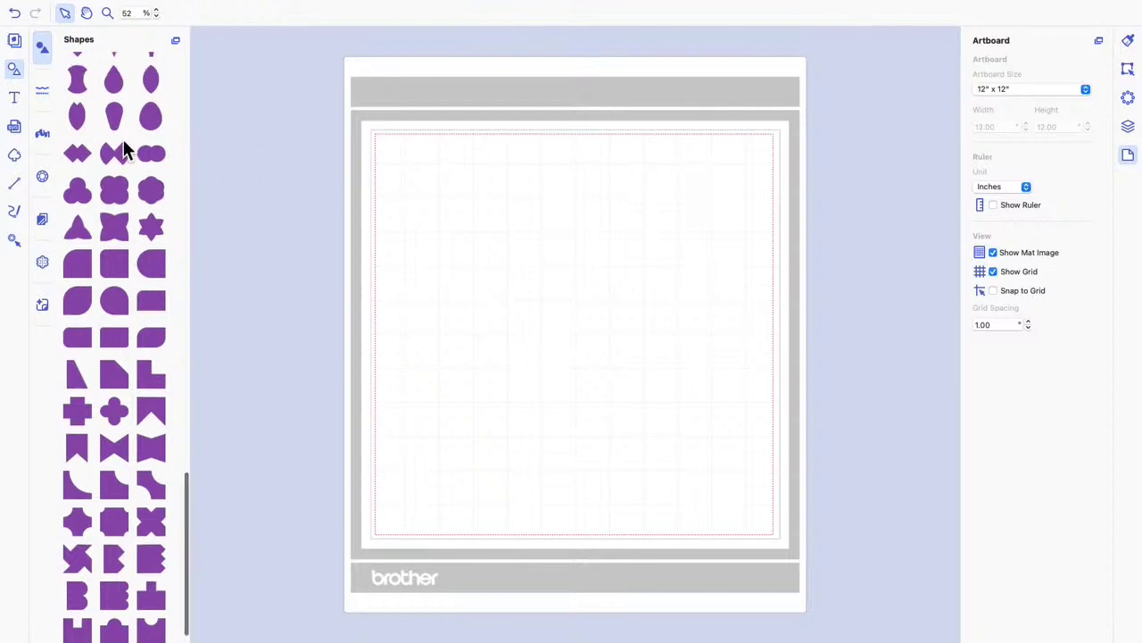
scroll(100, 116, up, 2)
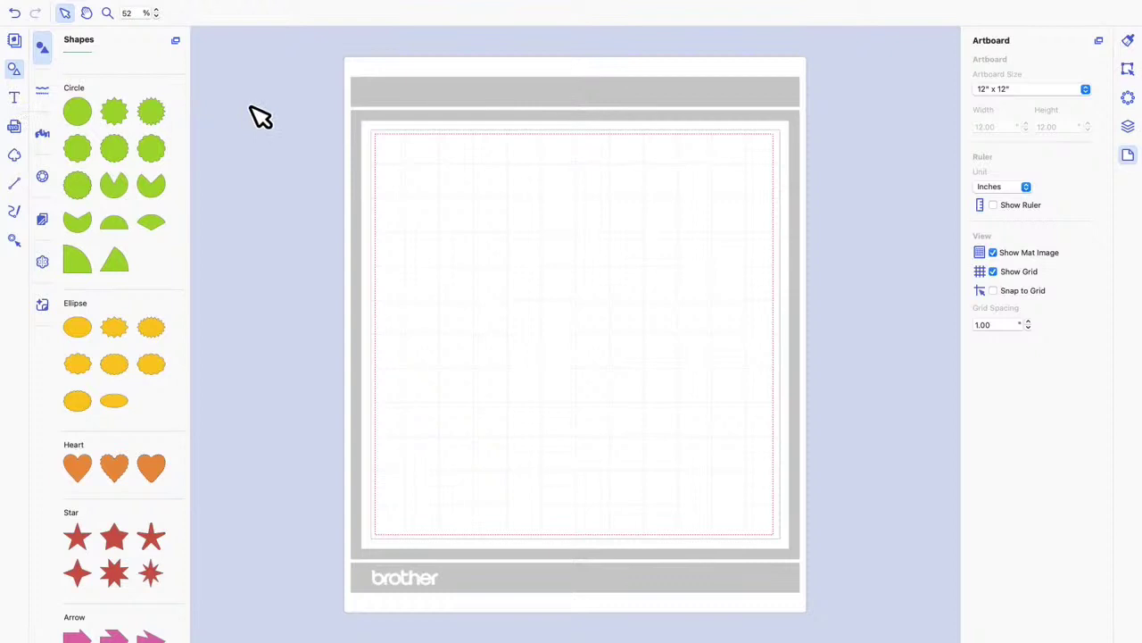
click(16, 104)
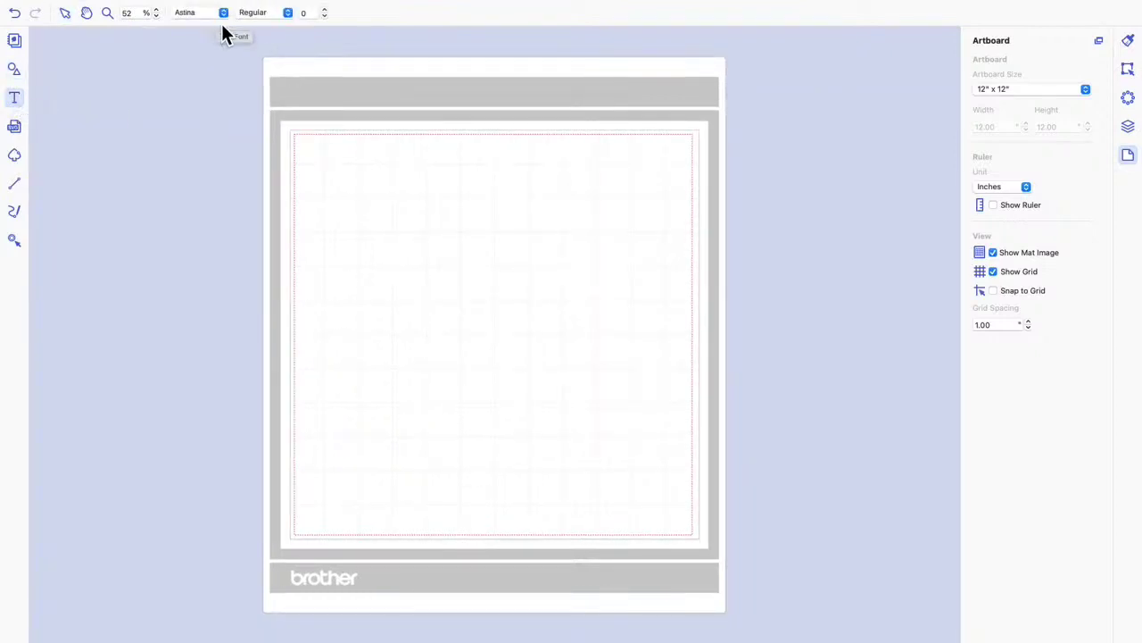
click(402, 217)
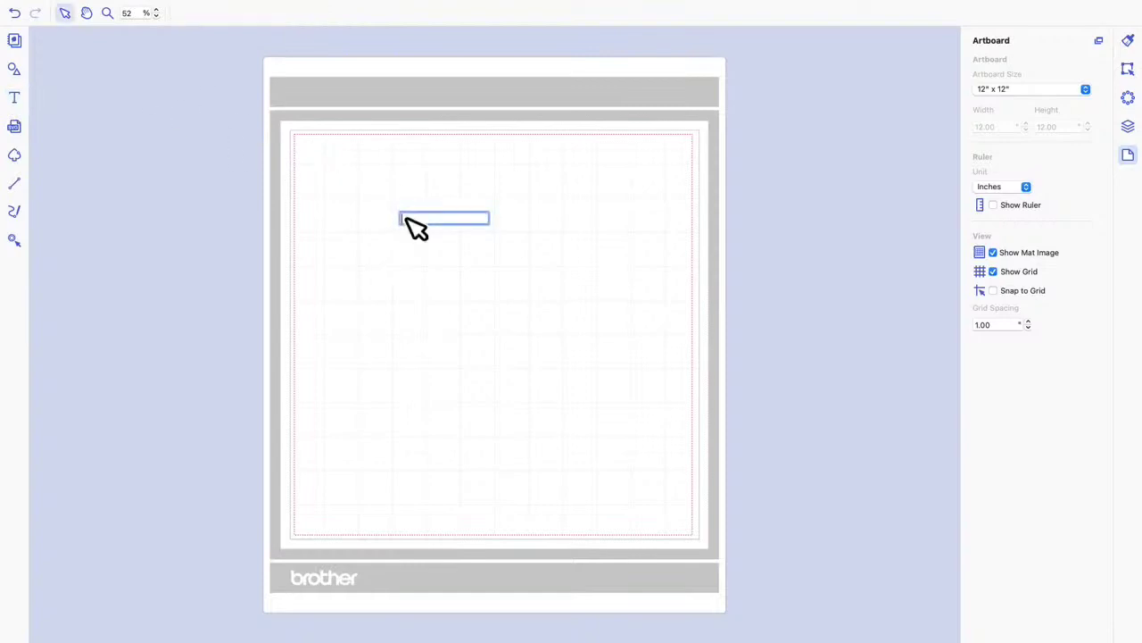
text(Happy Birthday)
key(Escape)
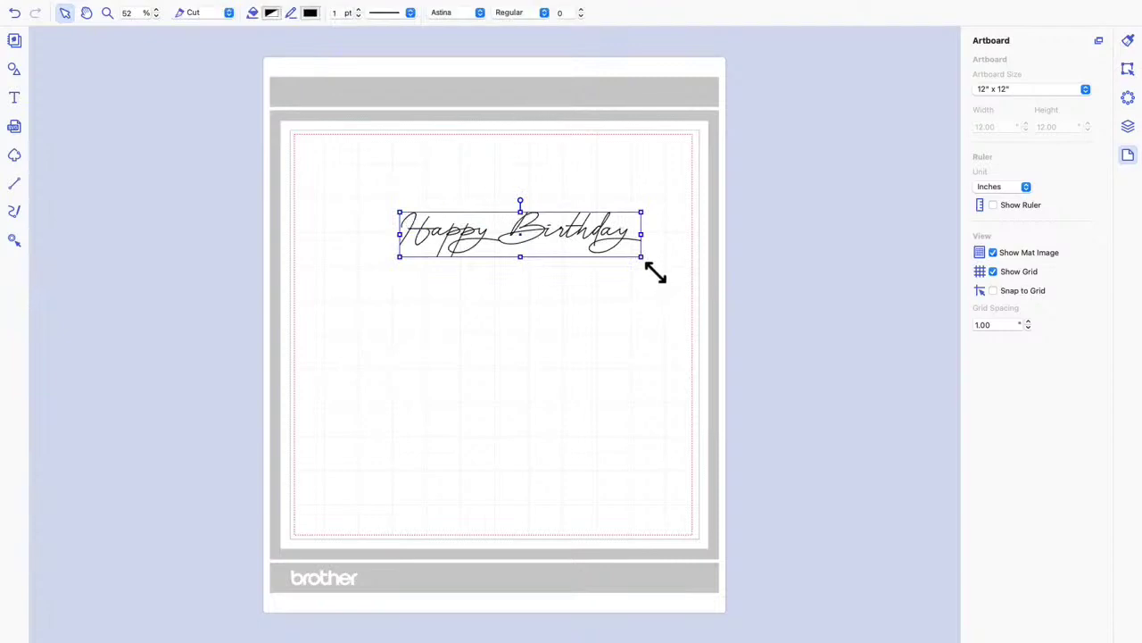
Shrink the "Happy Birthday" text to about 2.89" x 0.54" and move it near the mat's upper-left corner
drag(656, 274, 406, 174)
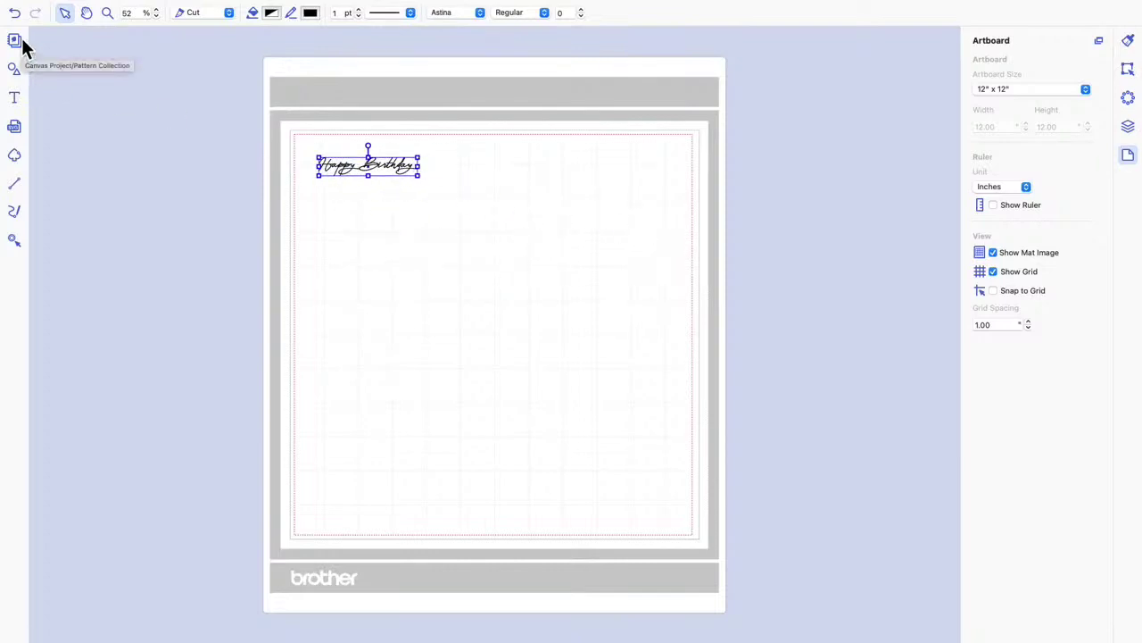
click(15, 71)
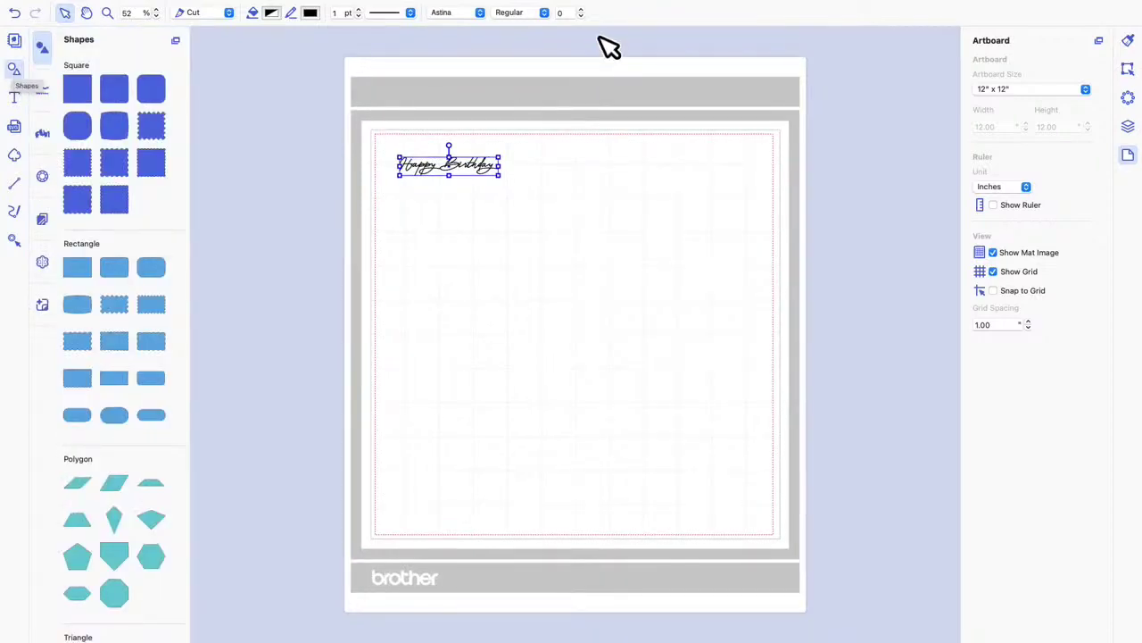
Try to create an outward offset line around the text with a spacing of 0.12" and round corners
click(1129, 74)
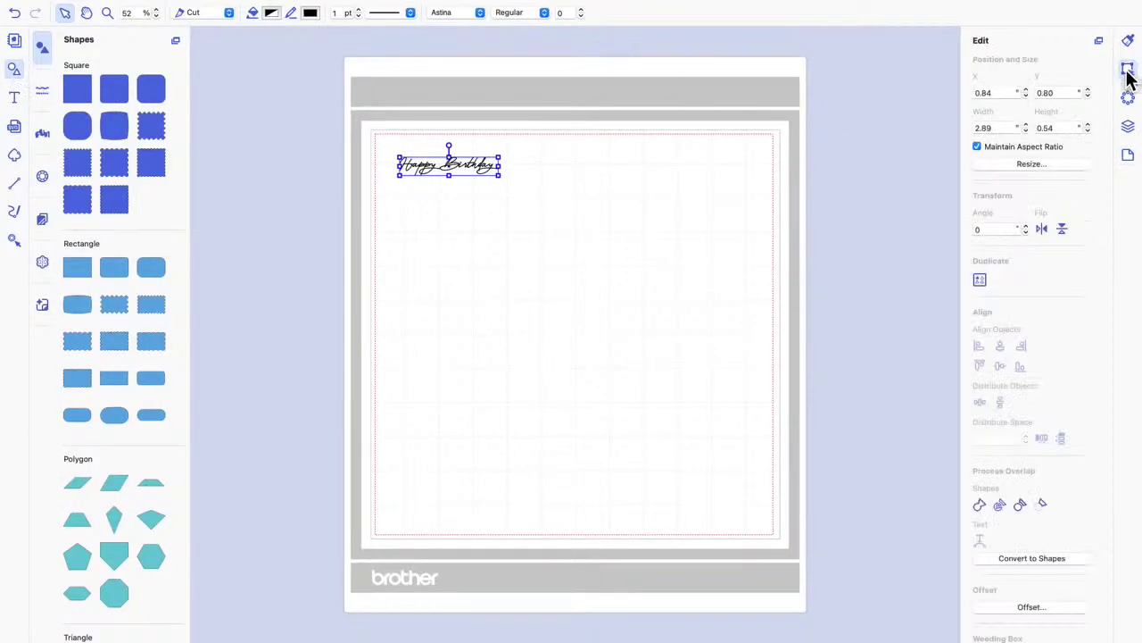
scroll(1066, 225, down, 2)
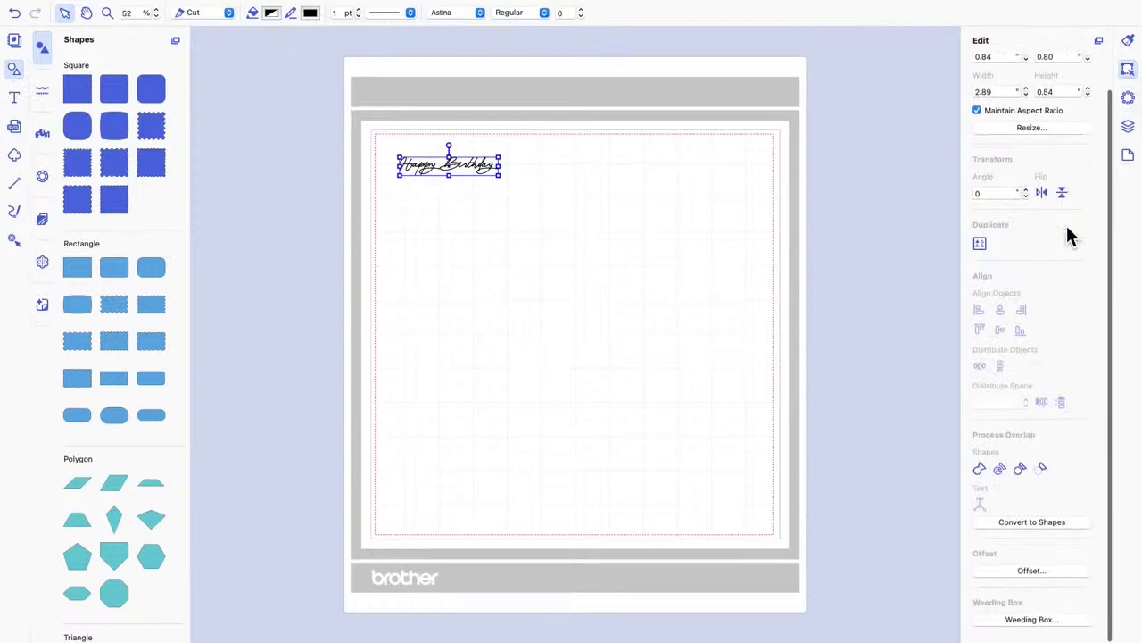
click(1031, 580)
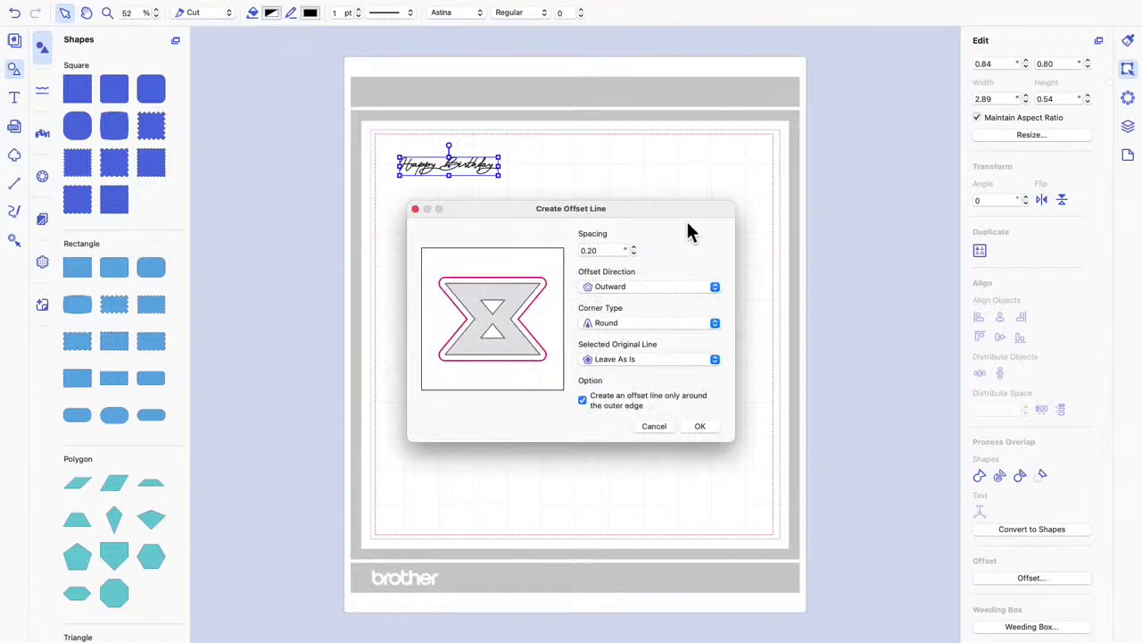
drag(688, 224, 862, 225)
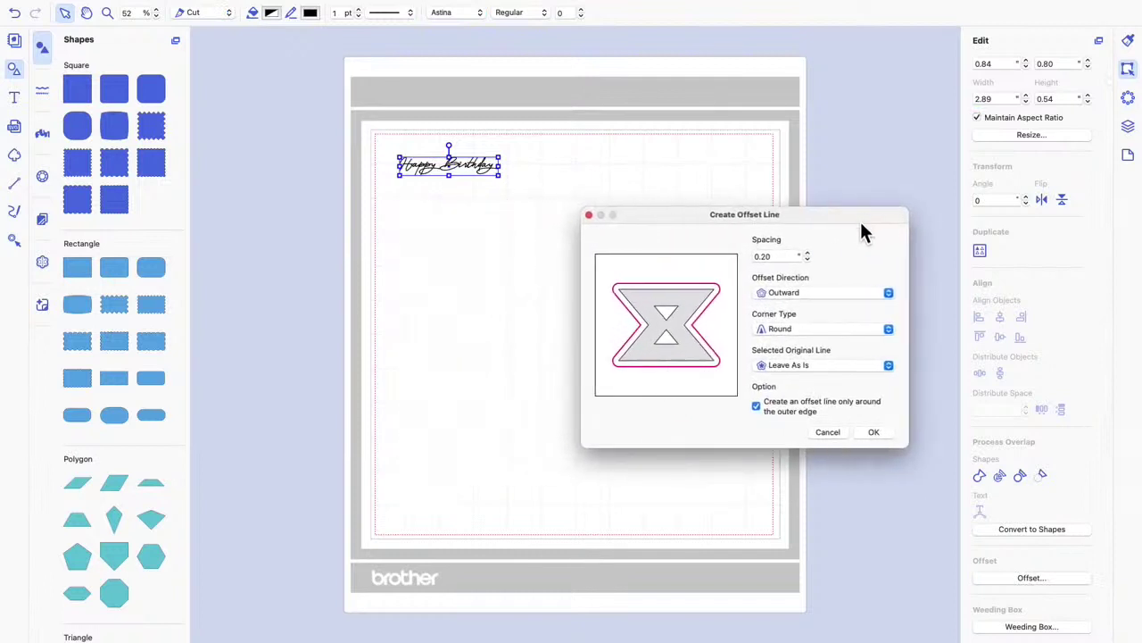
click(811, 262)
click(880, 434)
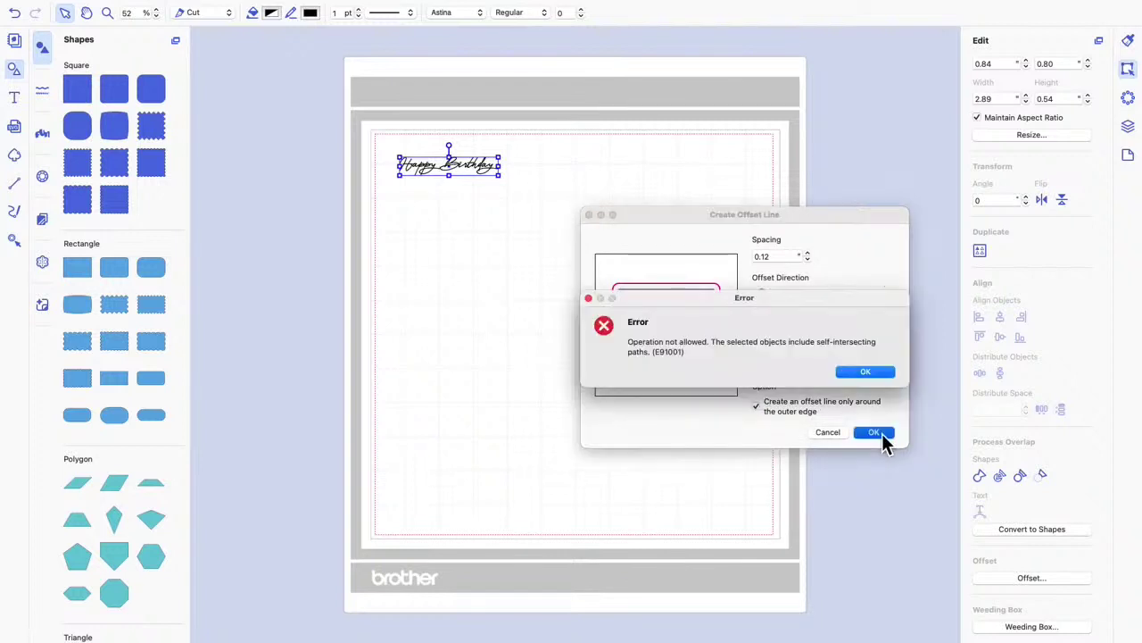
click(878, 371)
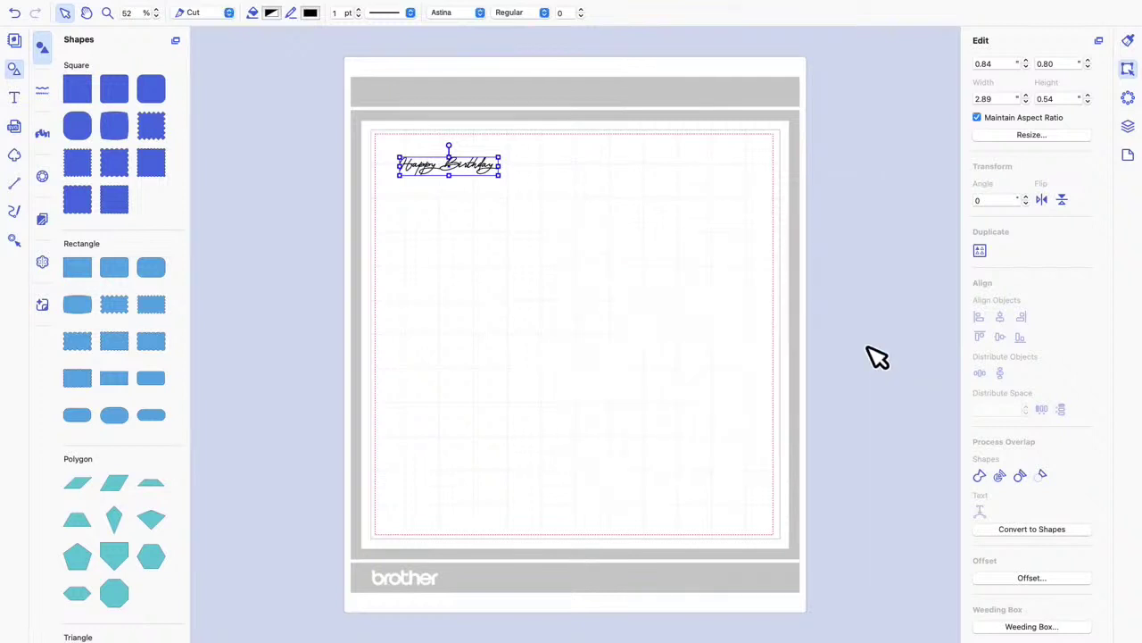
Try to create the outward offset line around the text with the spacing raised to 0.20"
click(1033, 578)
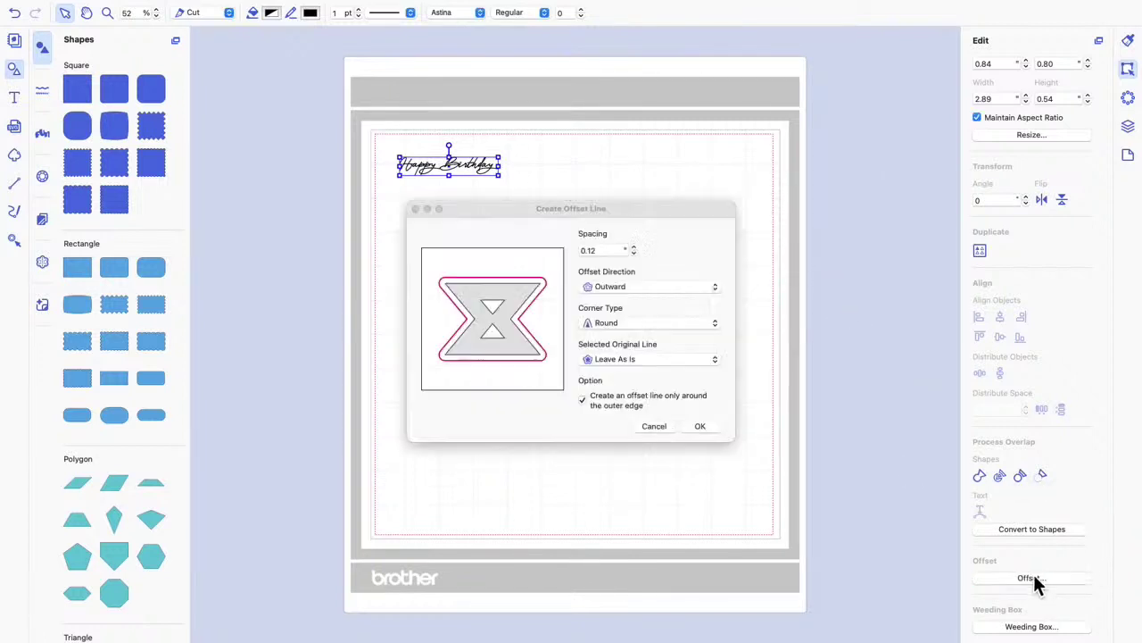
click(636, 249)
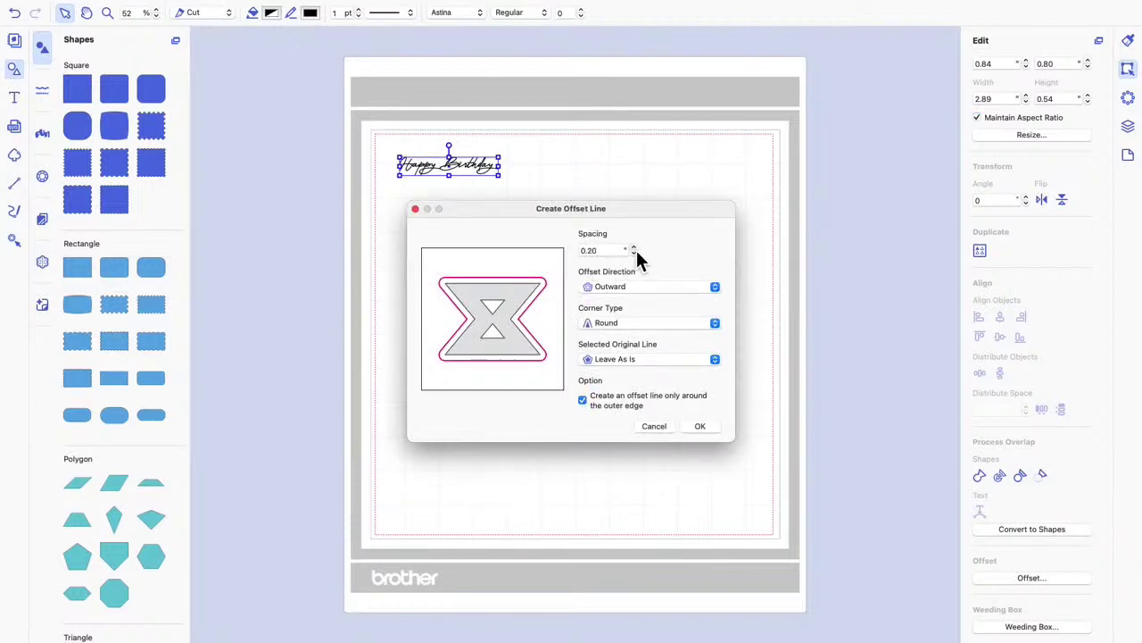
click(703, 428)
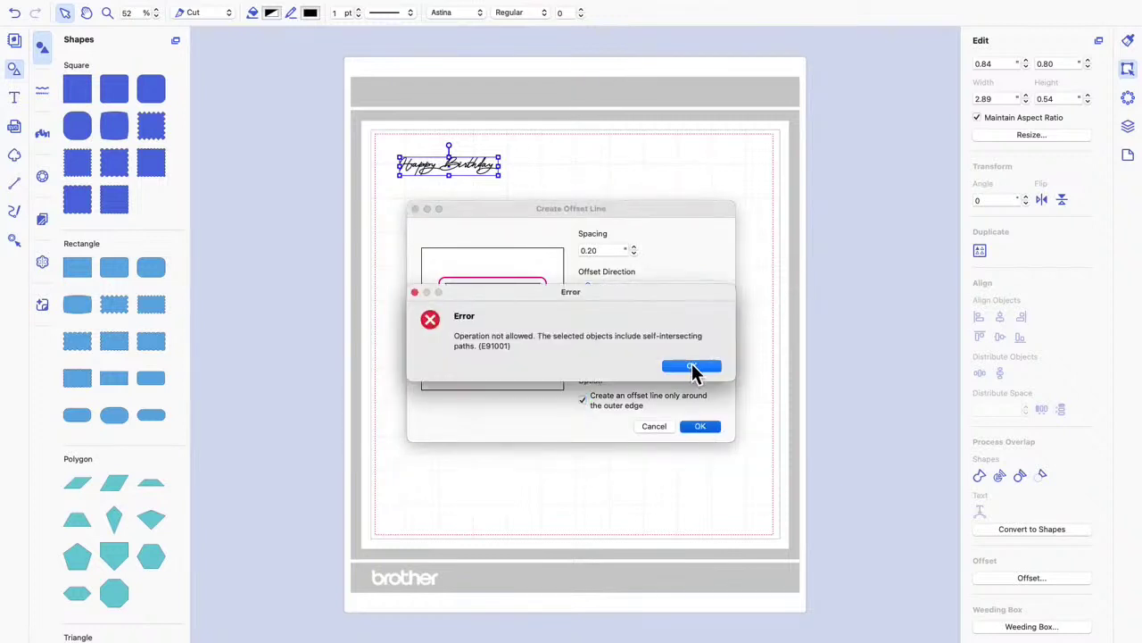
click(693, 368)
double_click(454, 170)
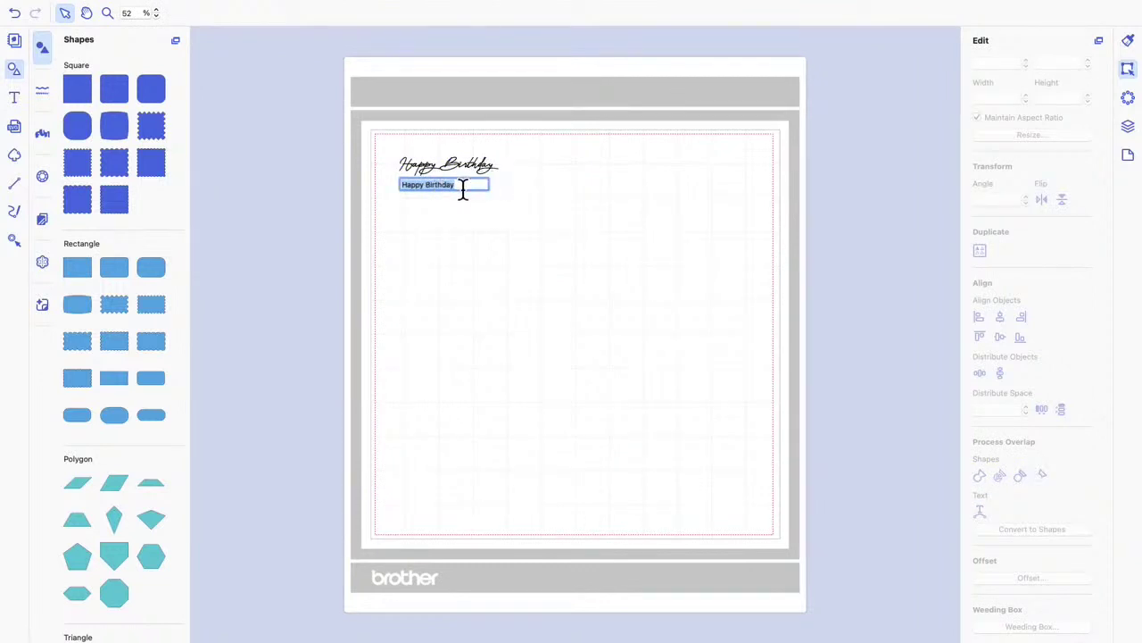
click(464, 191)
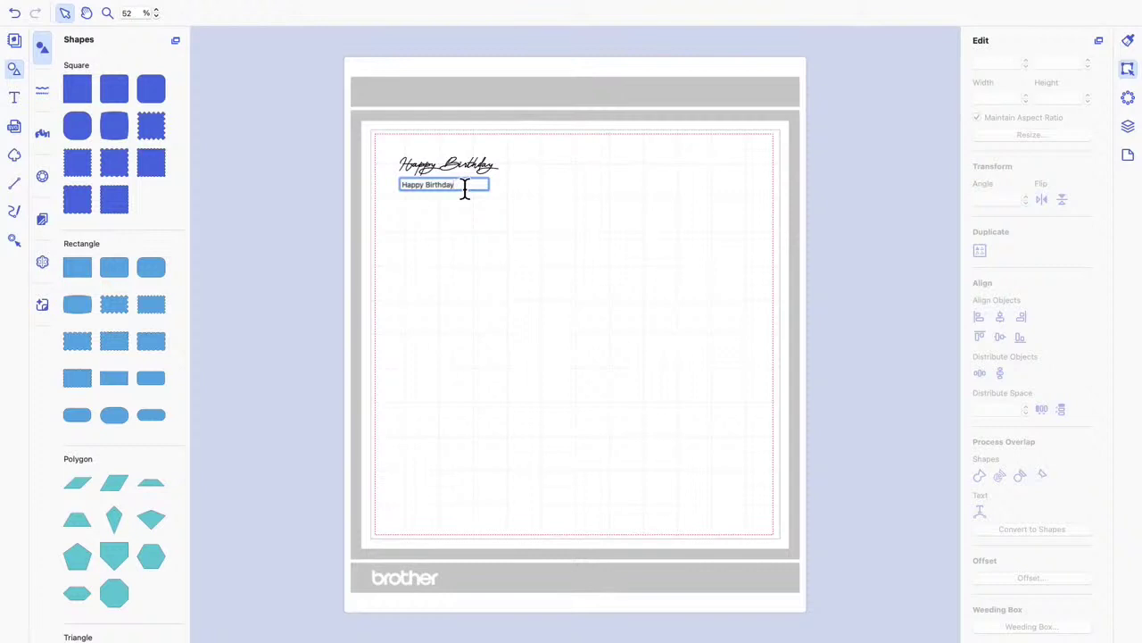
click(484, 184)
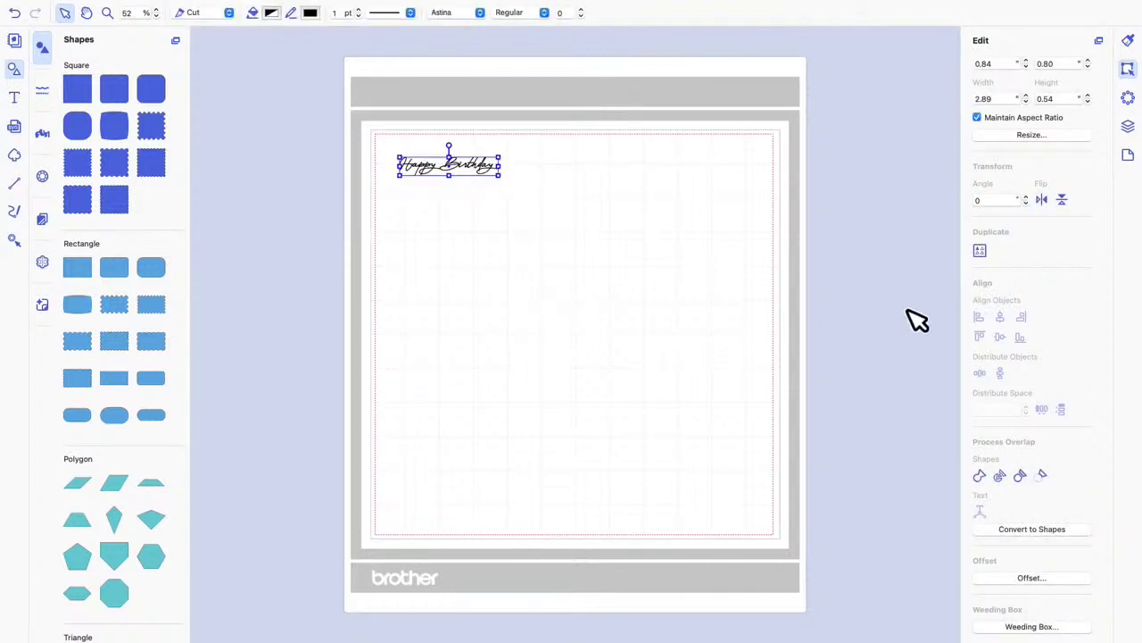
Convert the text to a shape with Process Overlap and split it into separately selectable letter shapes
click(1022, 478)
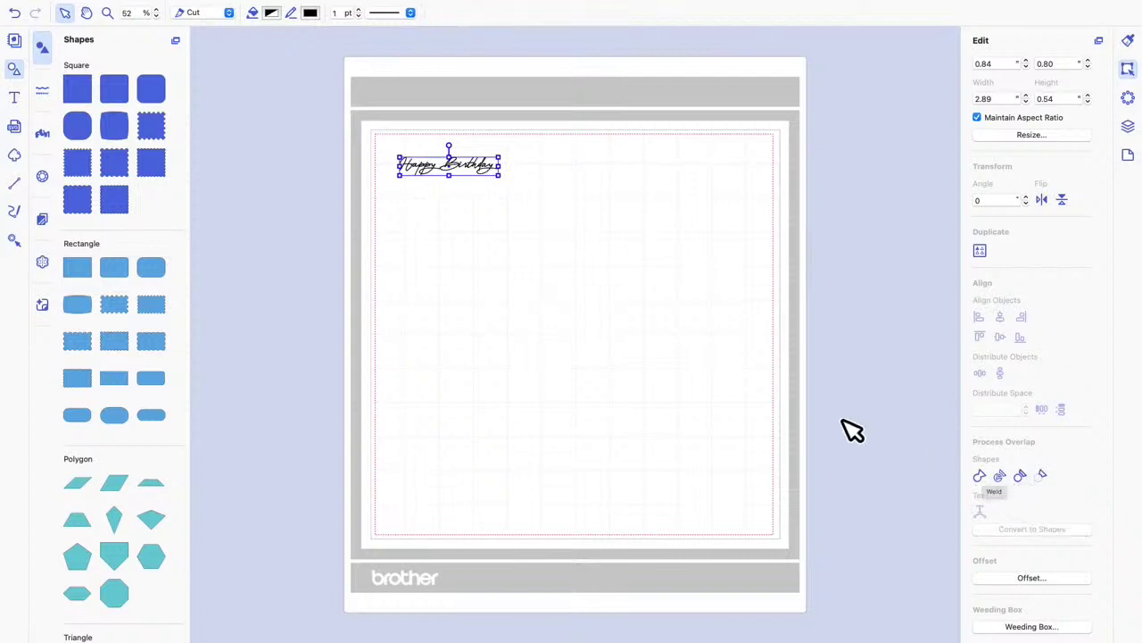
click(465, 172)
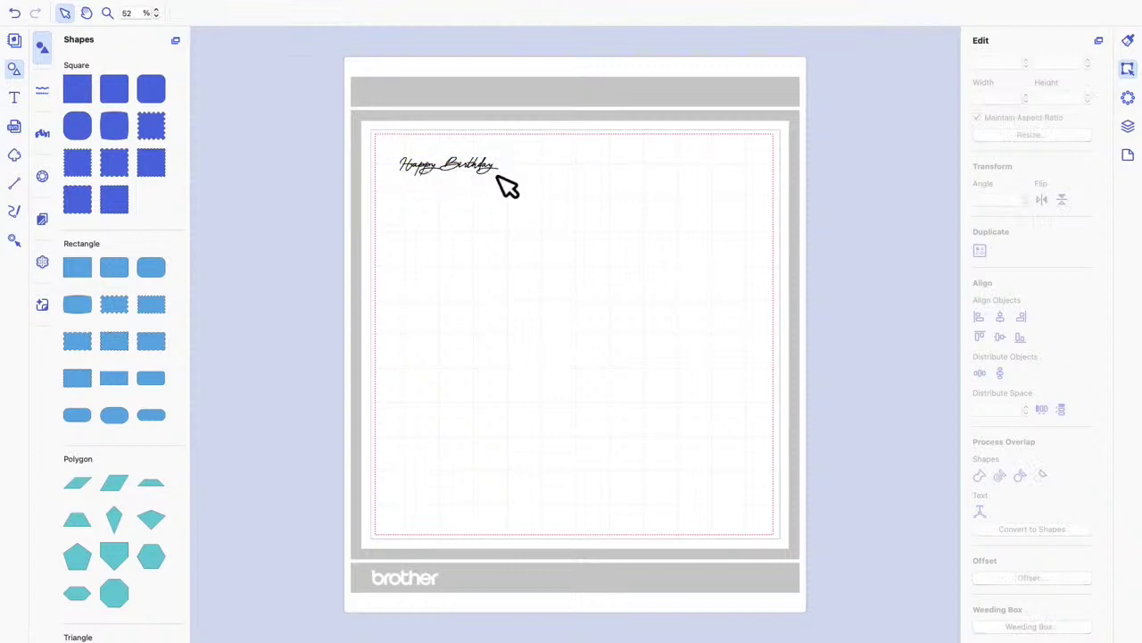
click(484, 175)
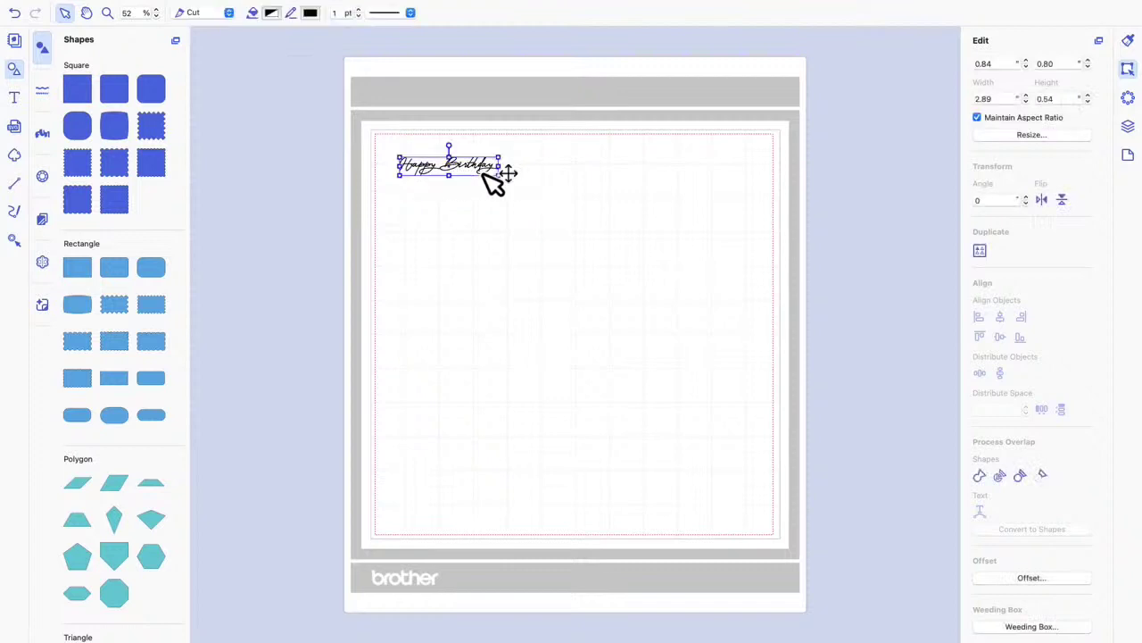
click(1000, 476)
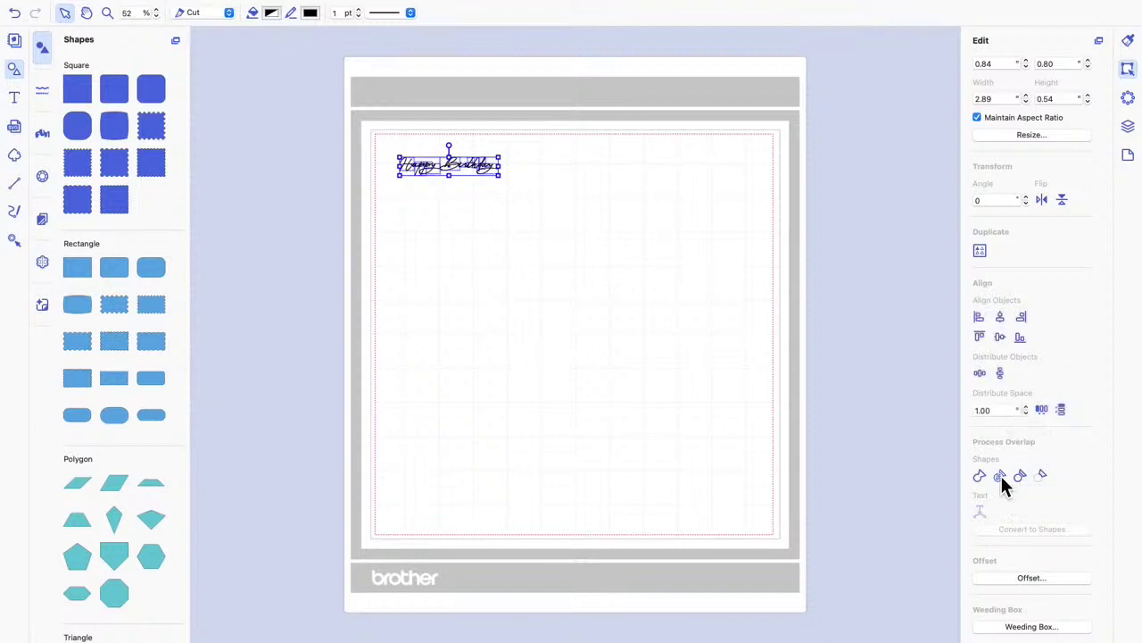
click(657, 248)
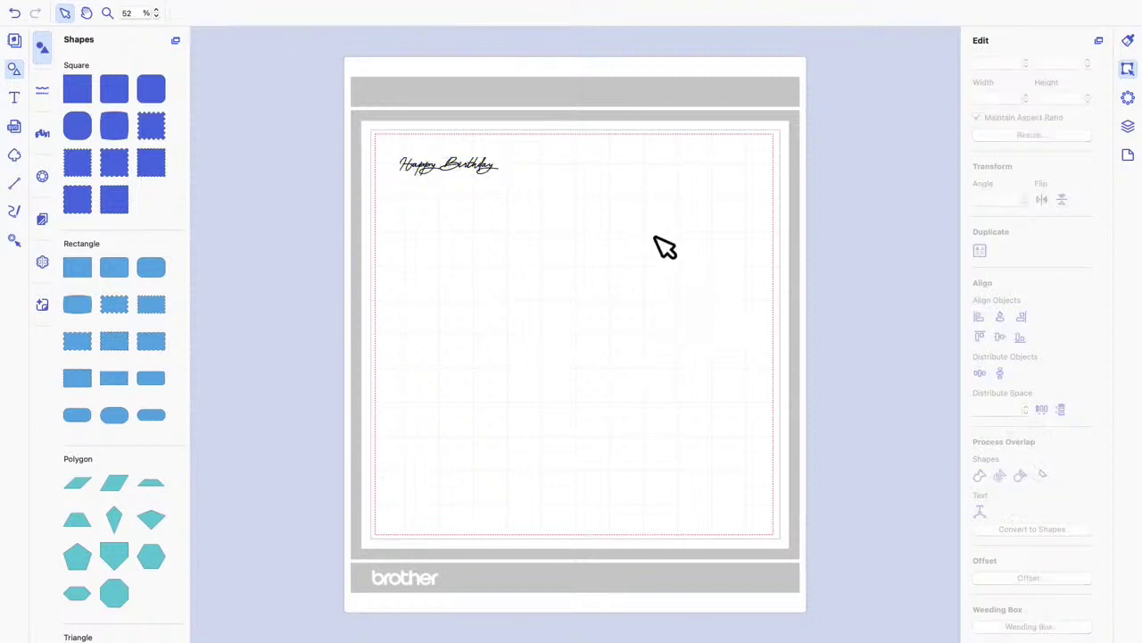
click(463, 170)
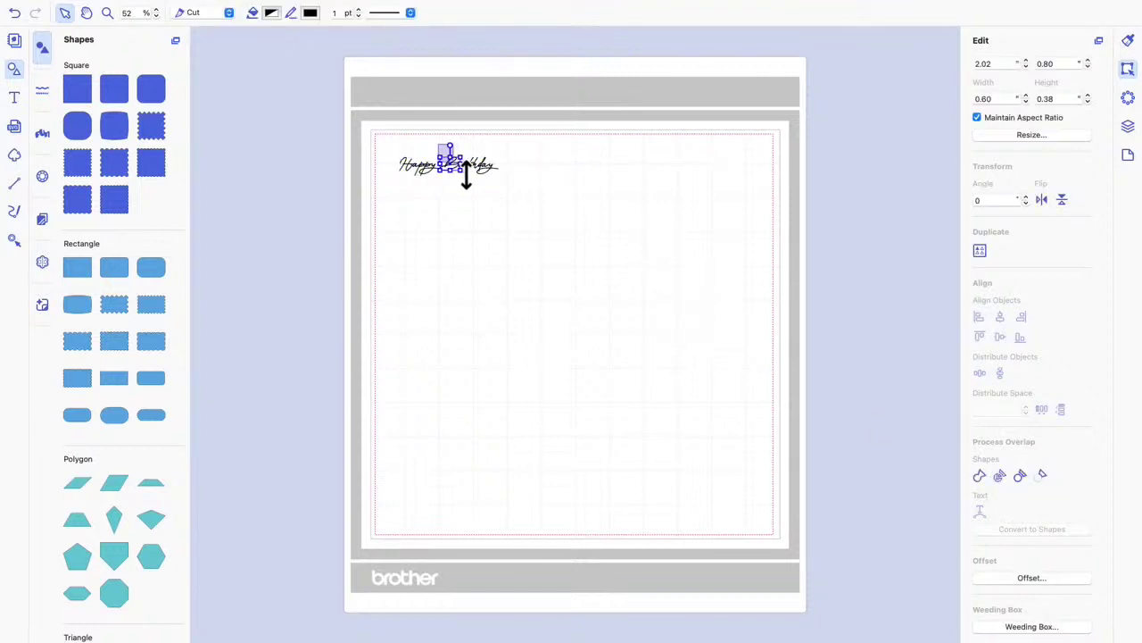
click(523, 196)
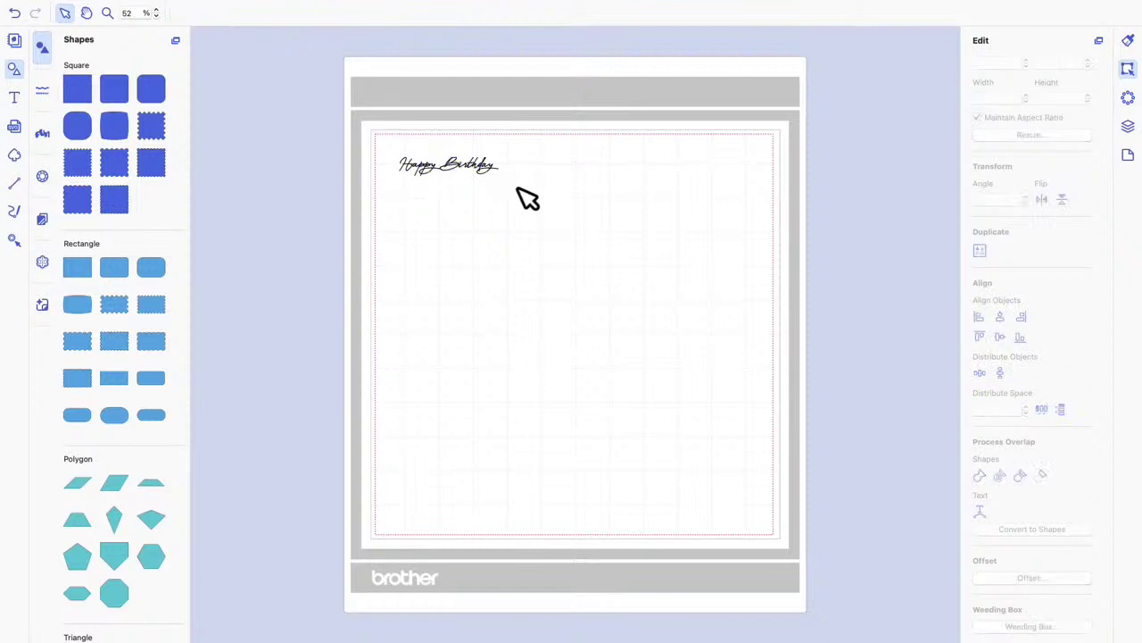
Group all the letter shapes of the word "Birthday"
click(107, 13)
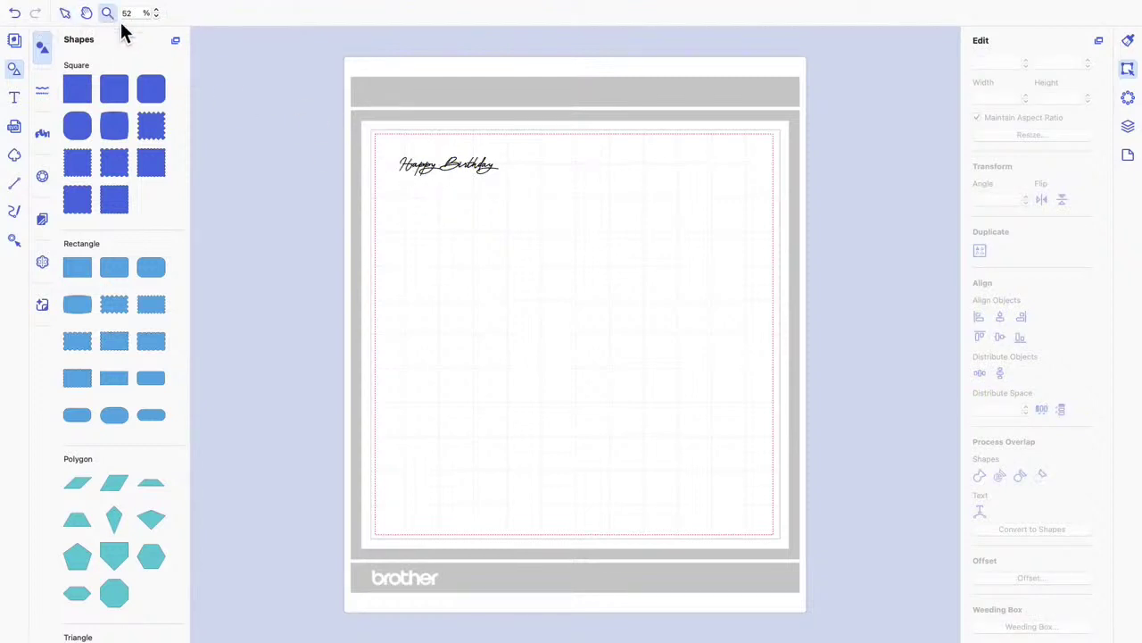
drag(394, 148, 508, 186)
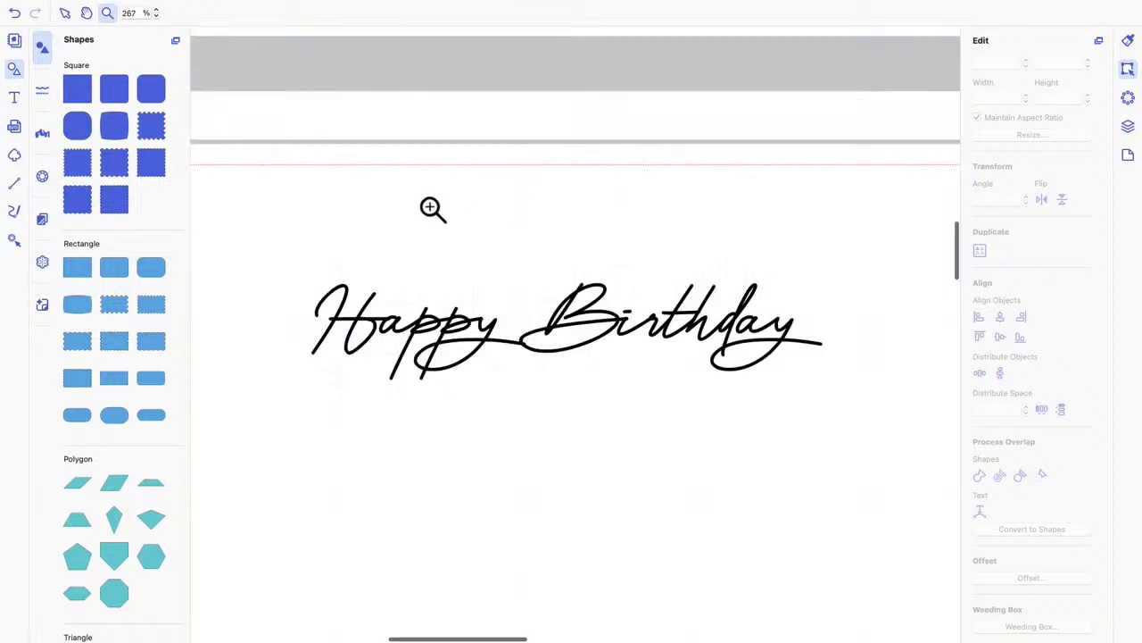
click(67, 15)
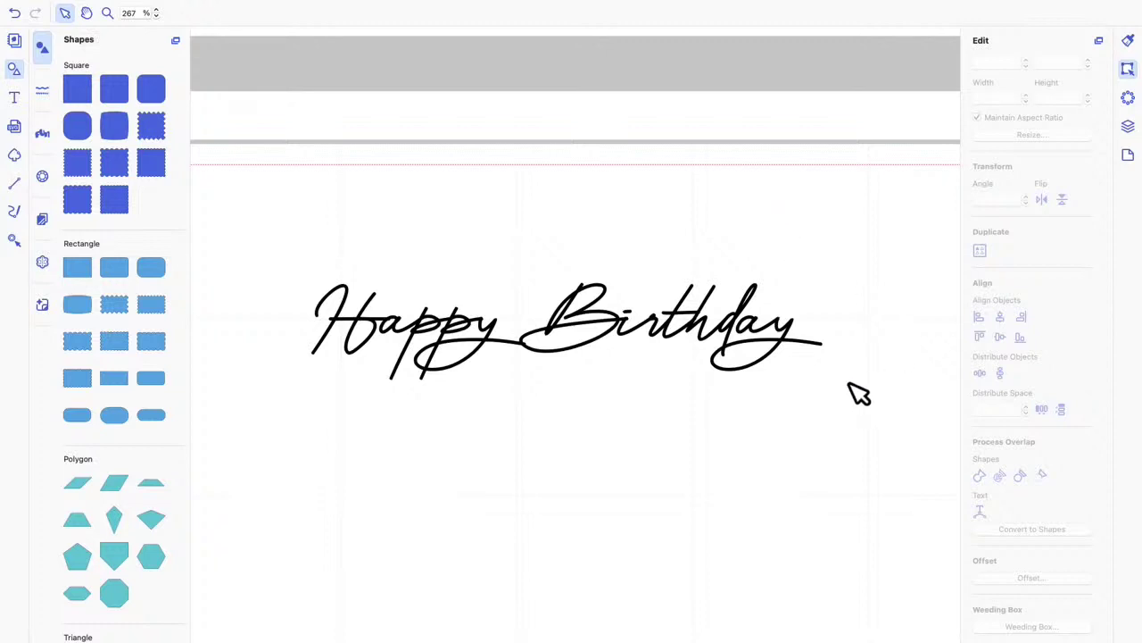
drag(803, 371, 635, 333)
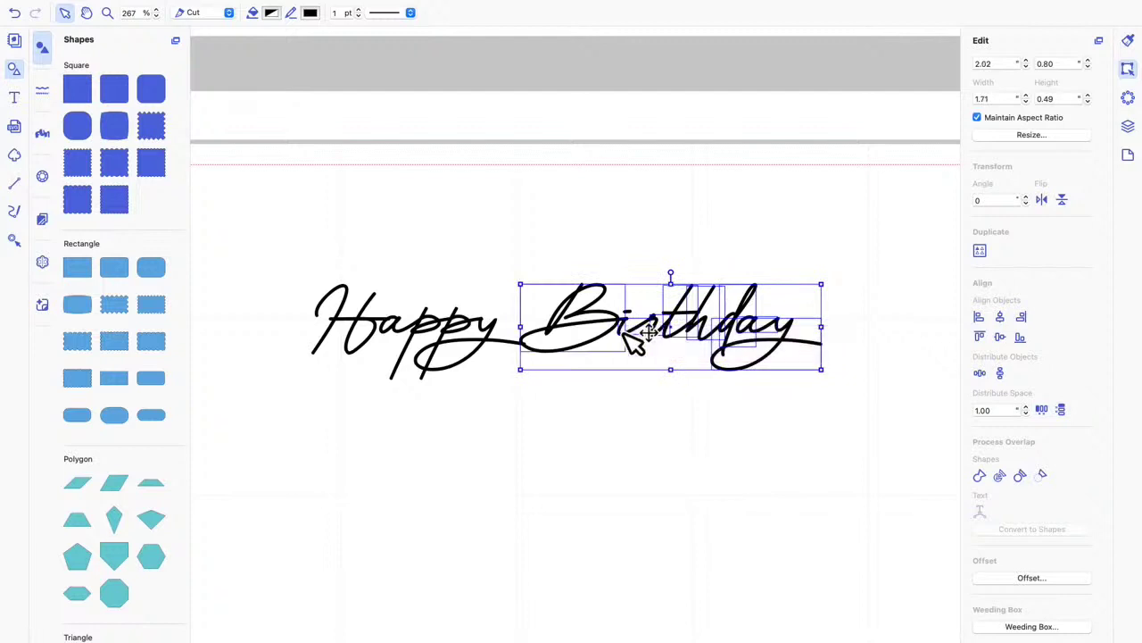
right_click(685, 338)
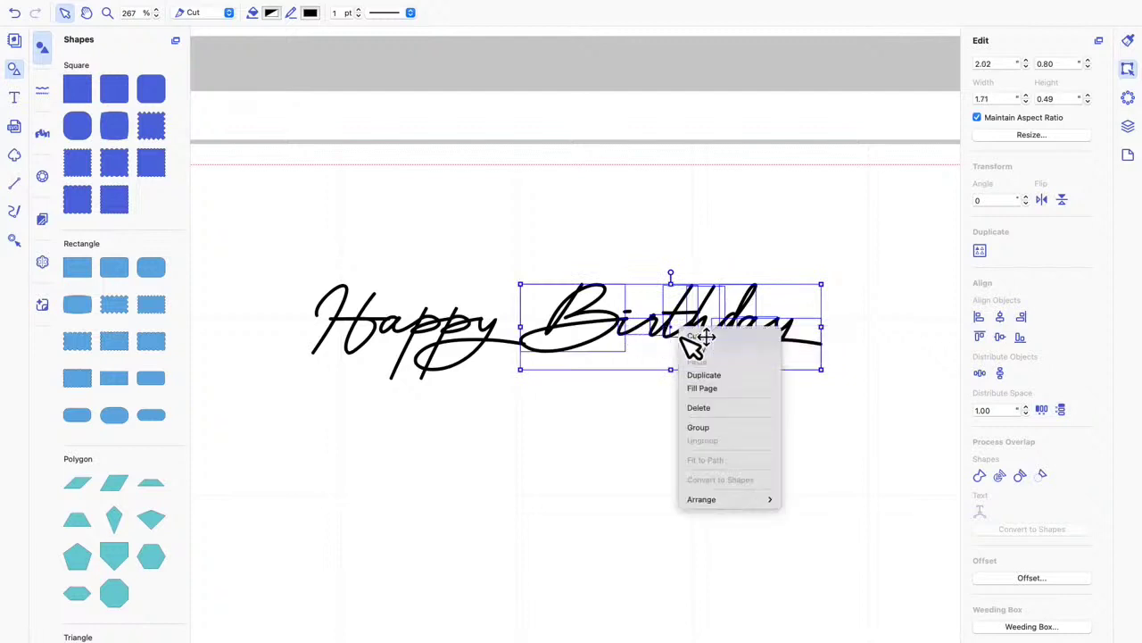
click(584, 466)
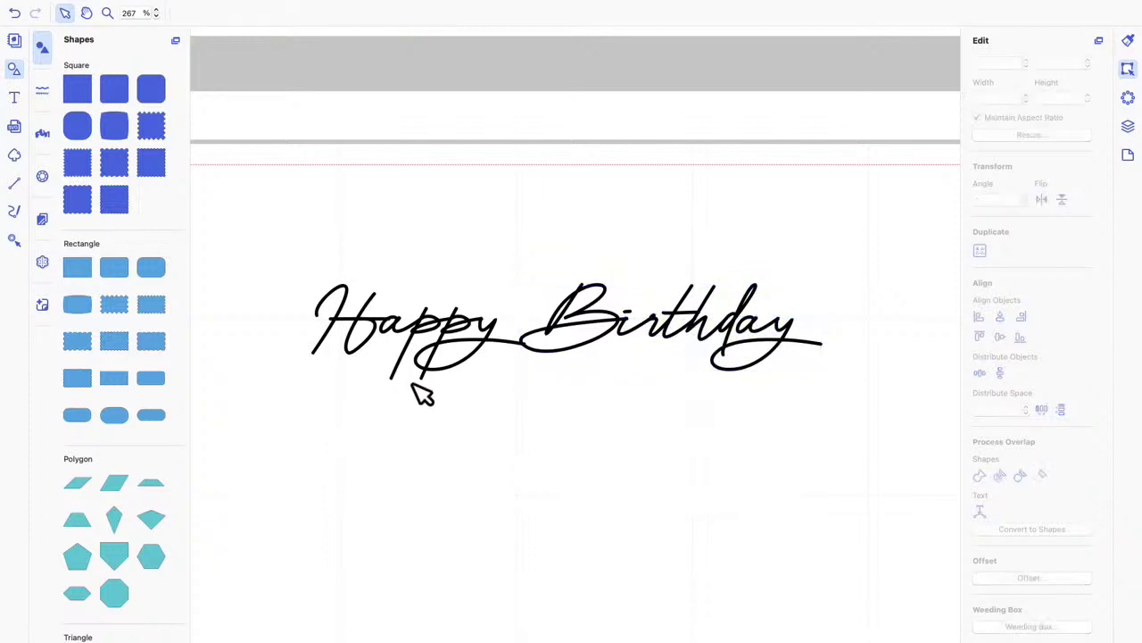
Group all the letter shapes of the word "Happy"
drag(279, 283, 451, 369)
click(438, 327)
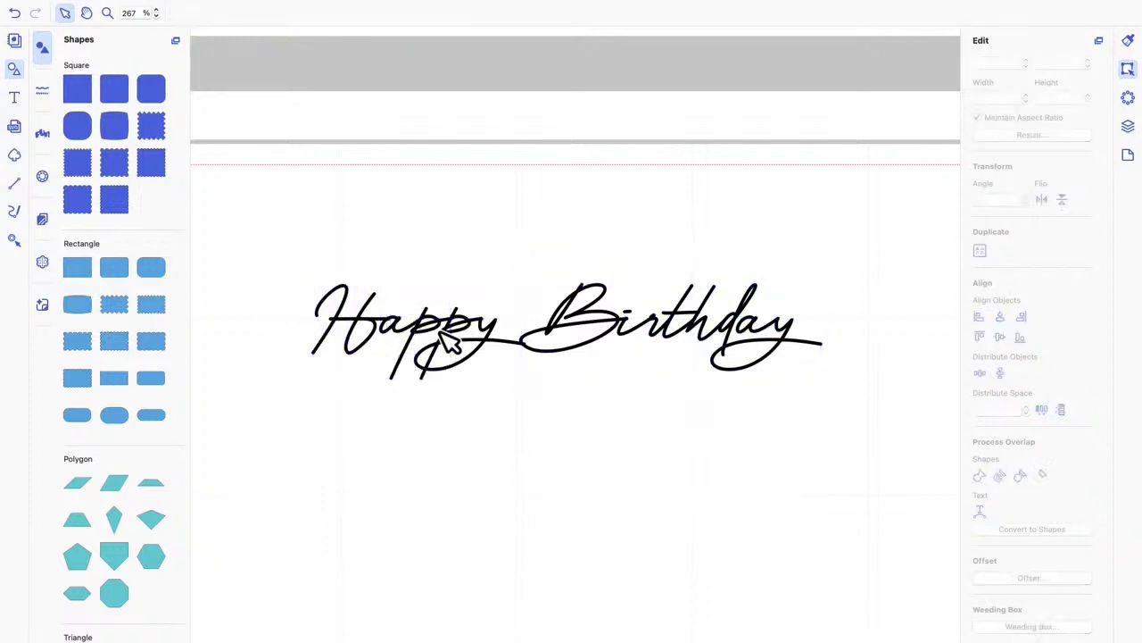
right_click(436, 324)
click(278, 305)
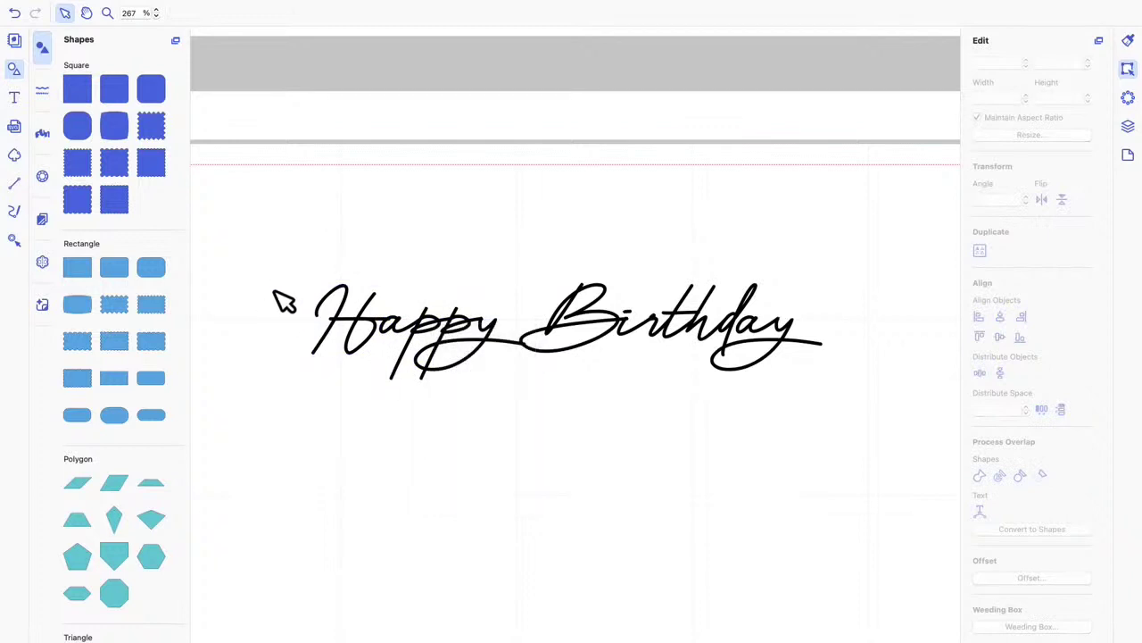
drag(272, 291, 452, 366)
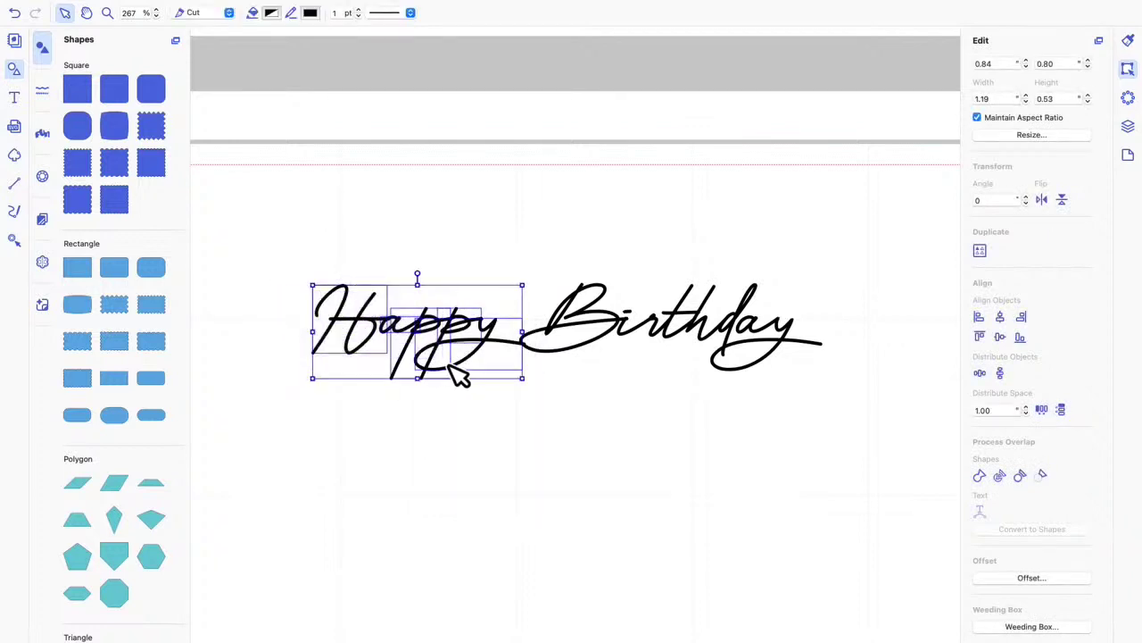
right_click(487, 329)
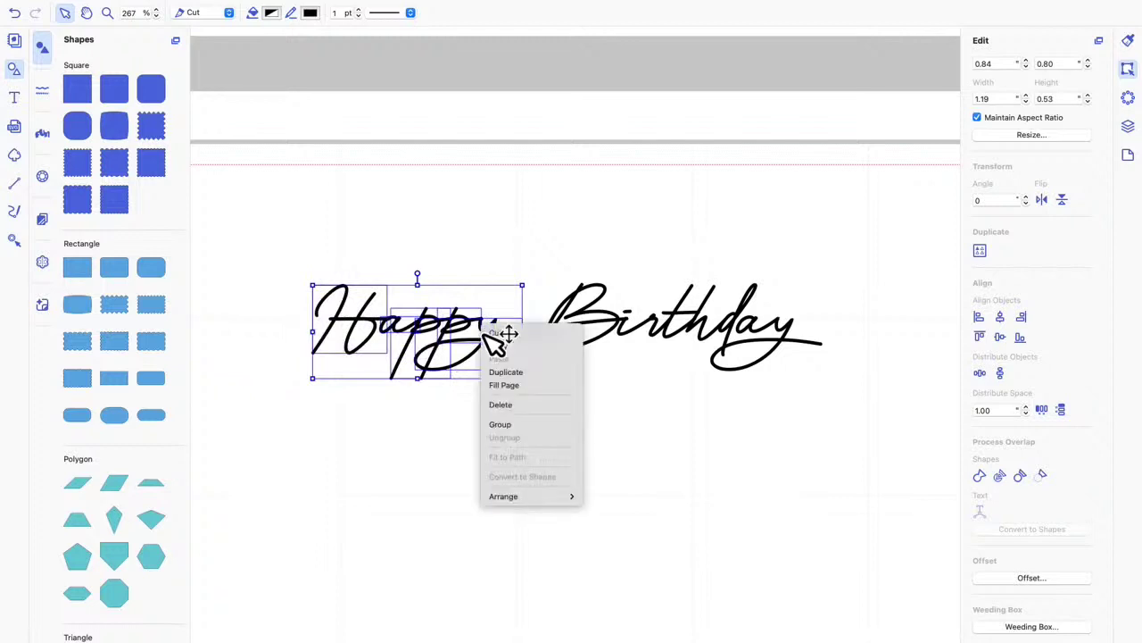
click(504, 425)
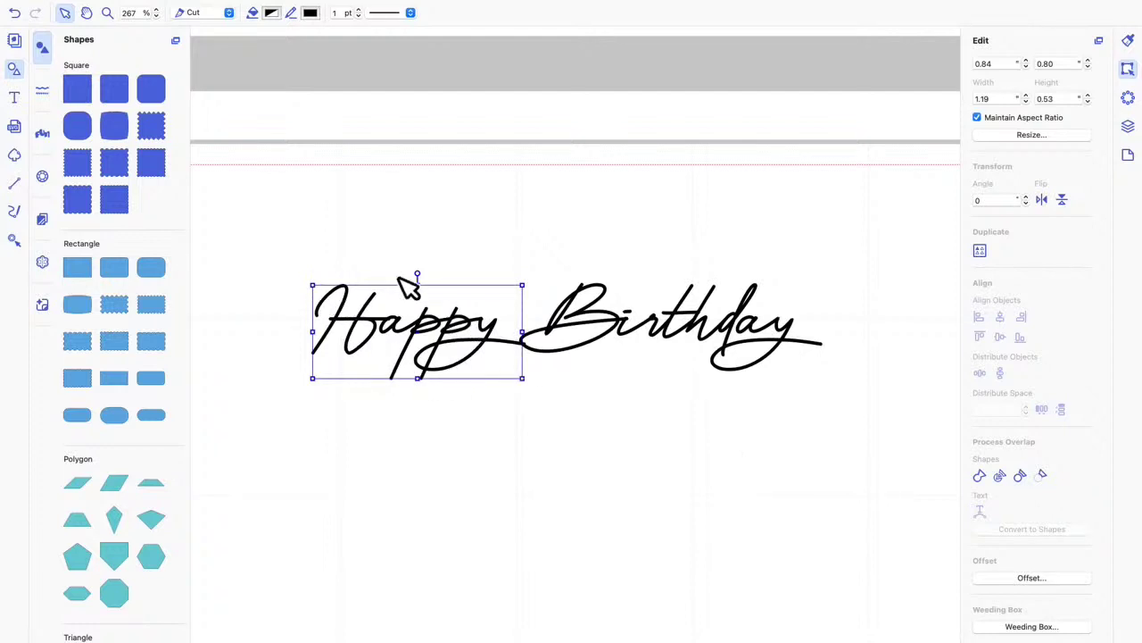
Select the "Birthday" and "Happy" groups in turn to check that each word behaves as one object
click(671, 344)
click(671, 340)
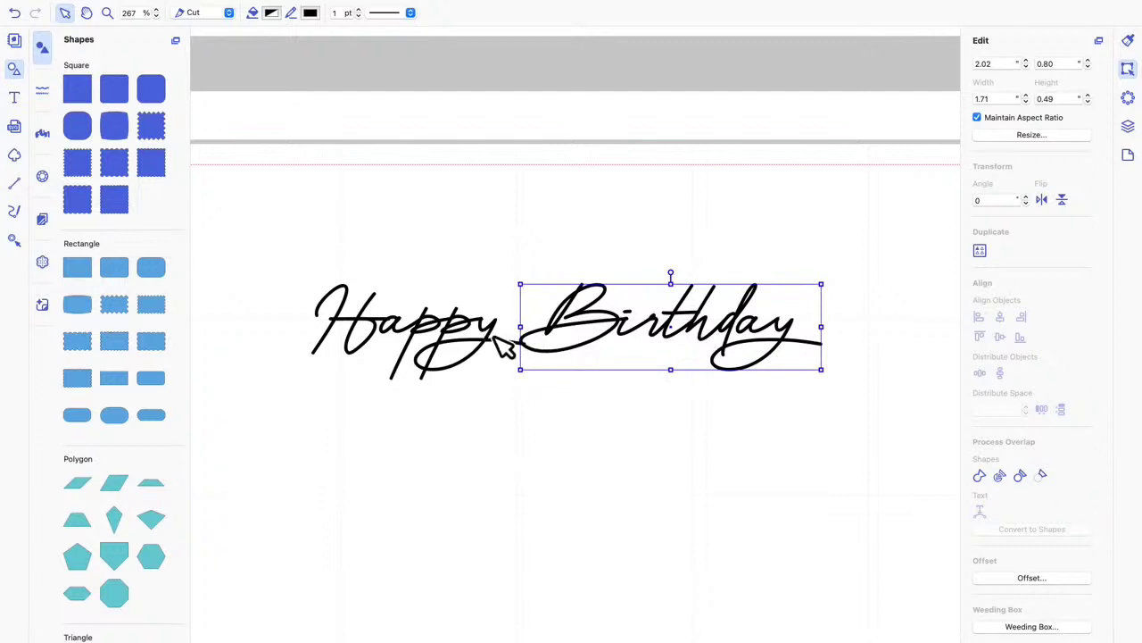
click(508, 338)
click(503, 343)
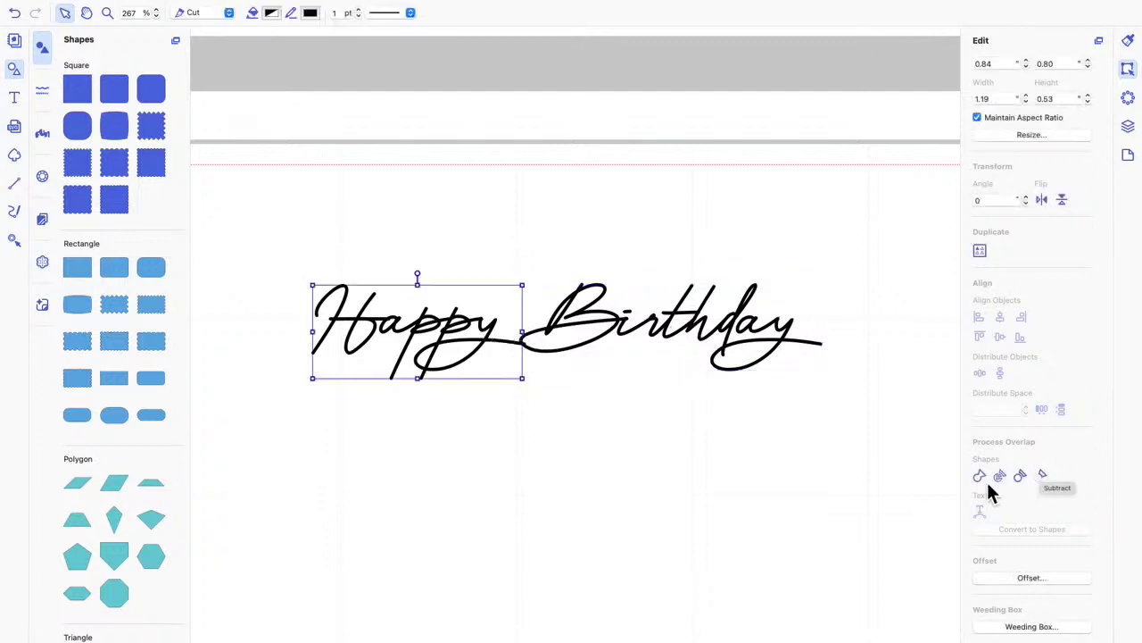
click(755, 431)
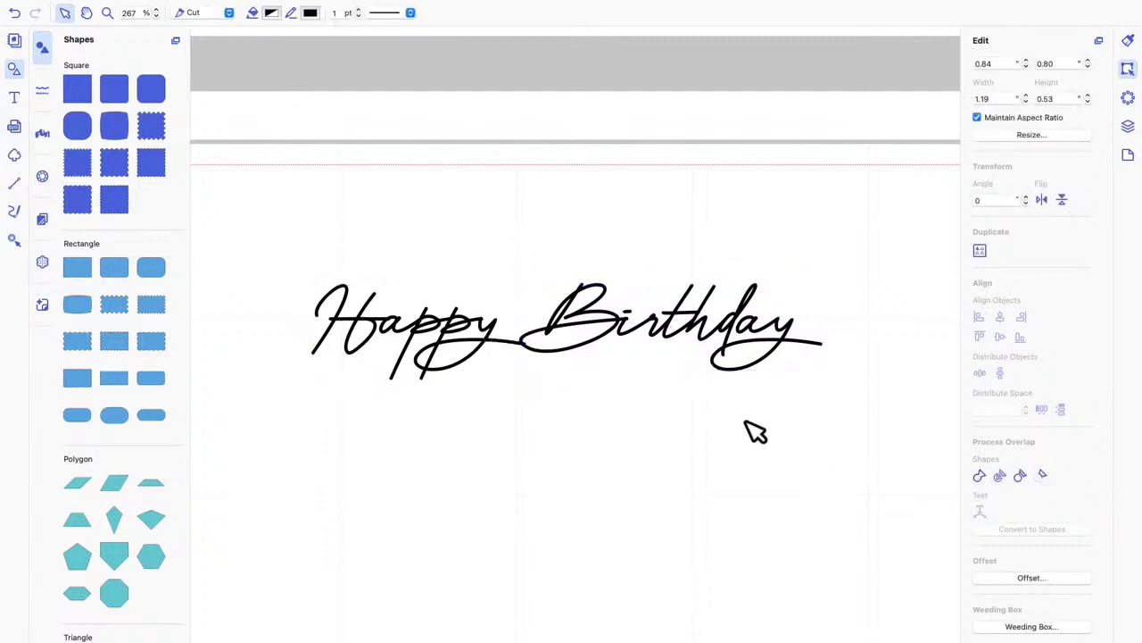
Nudge the "Birthday" group left to a horizontal position of 1.97 inches so it overlaps the end of "Happy"
click(730, 337)
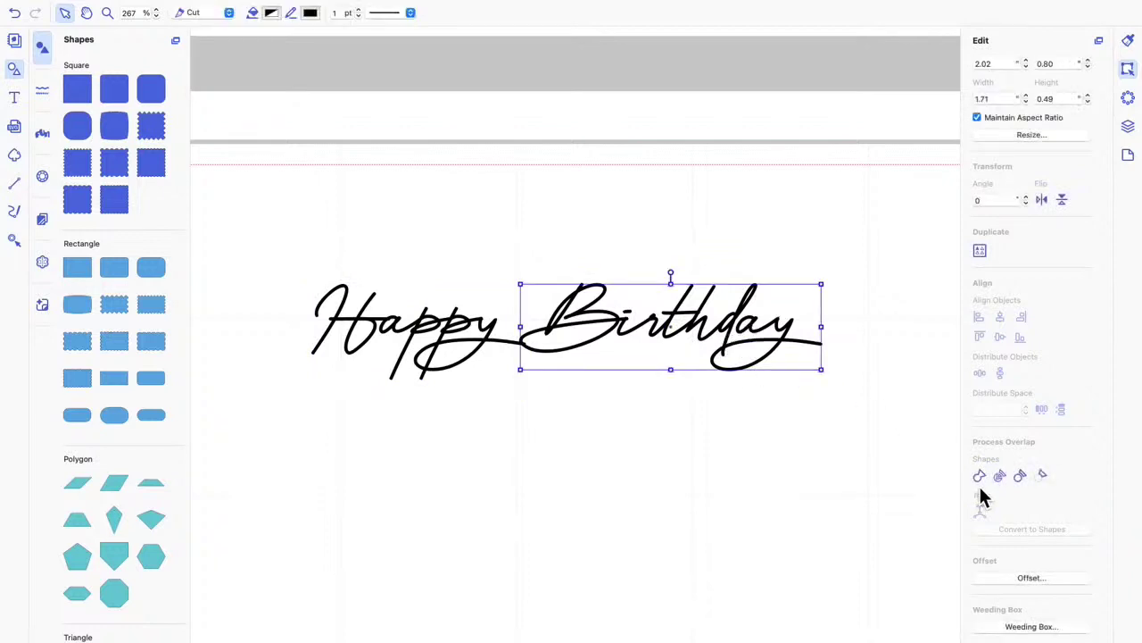
click(739, 473)
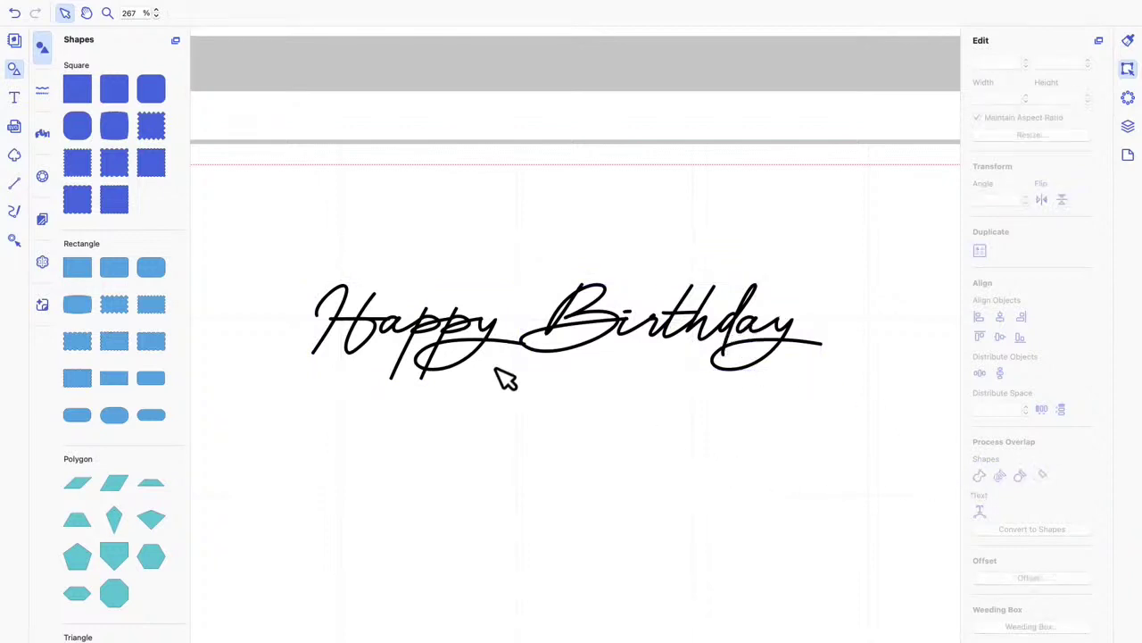
click(517, 335)
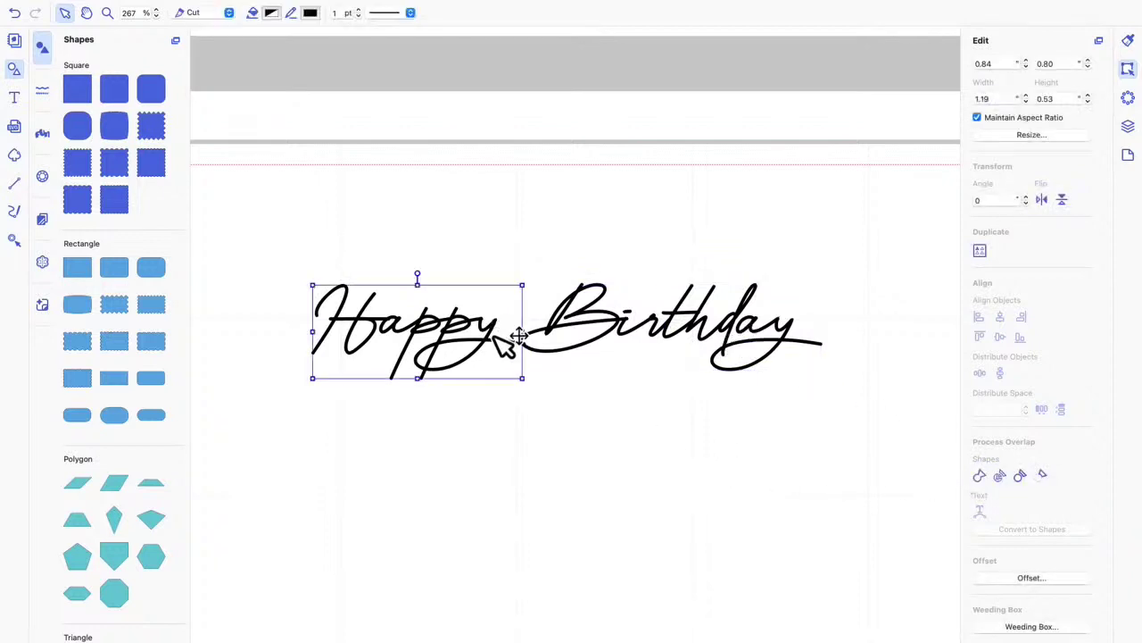
click(763, 334)
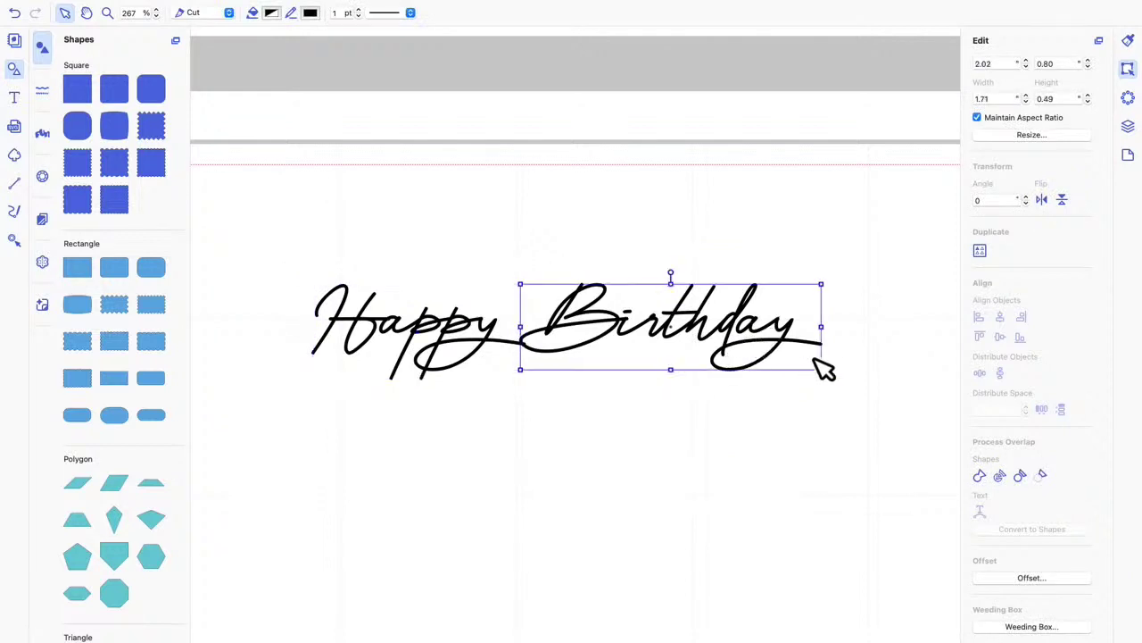
key(Left)
key(Left)
key(Left)
key(Left)
key(Left)
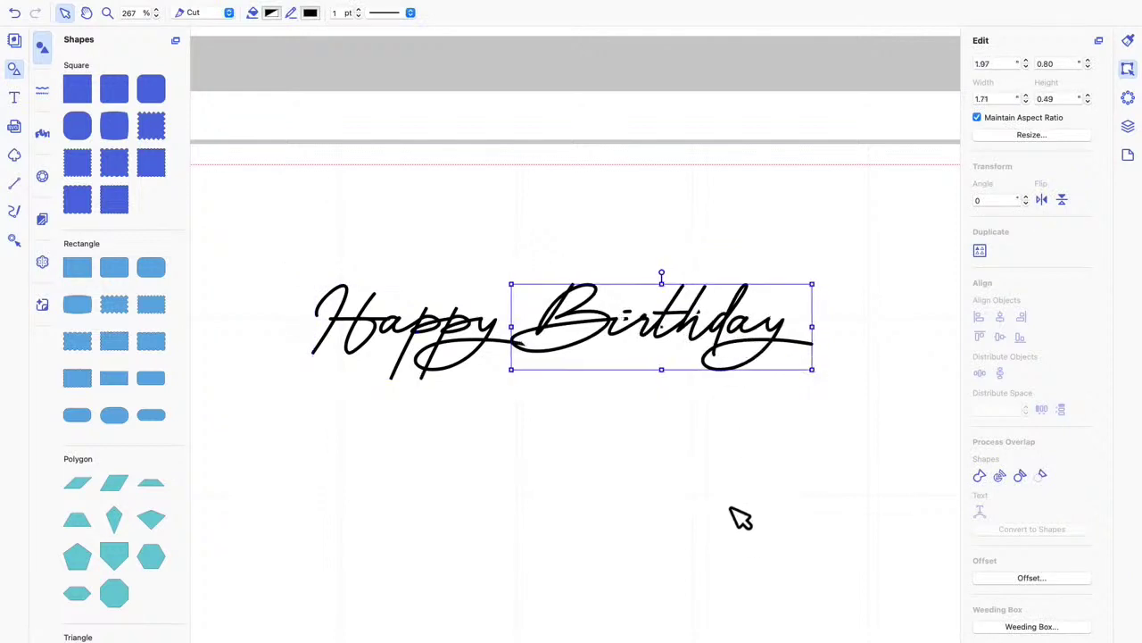
Weld the overlapping "Happy" and "Birthday" groups into a single shape
drag(277, 226, 933, 470)
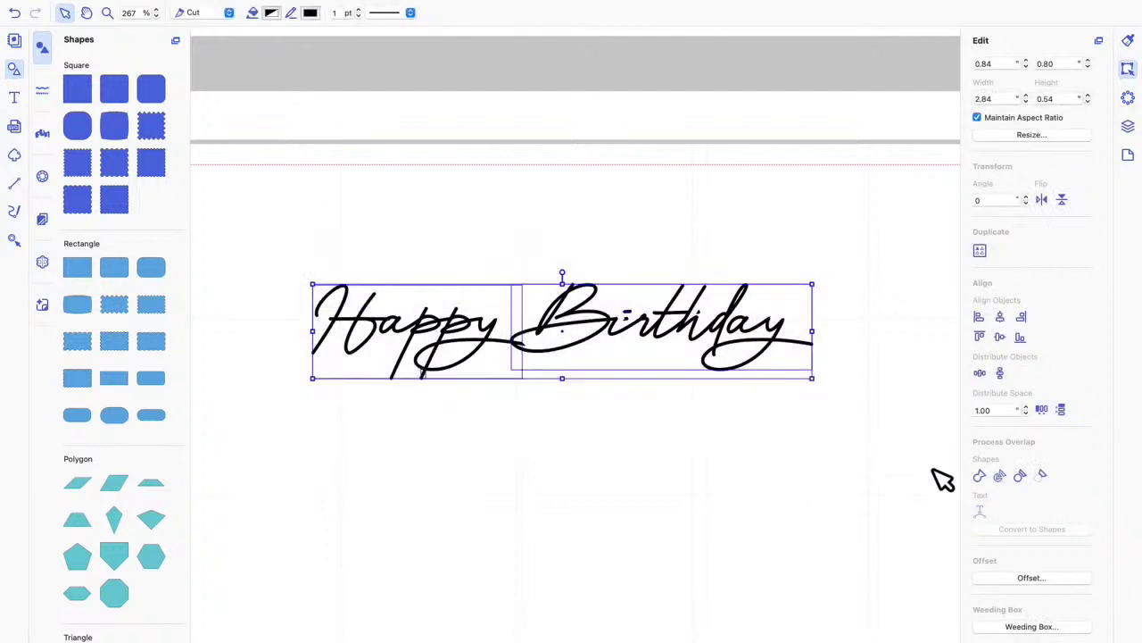
click(984, 476)
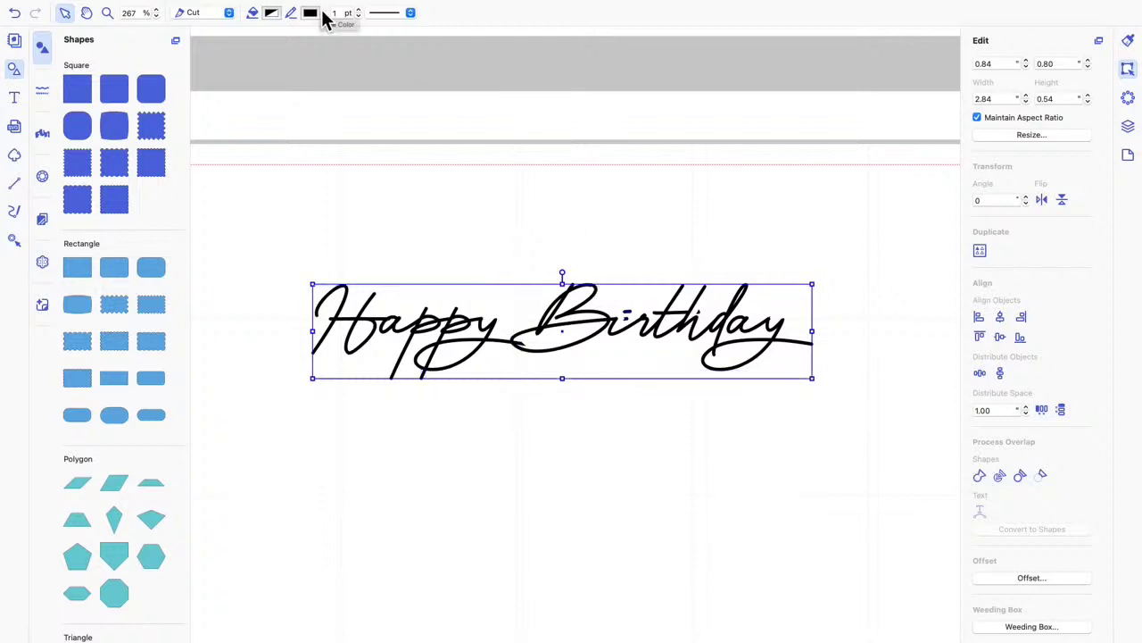
click(275, 18)
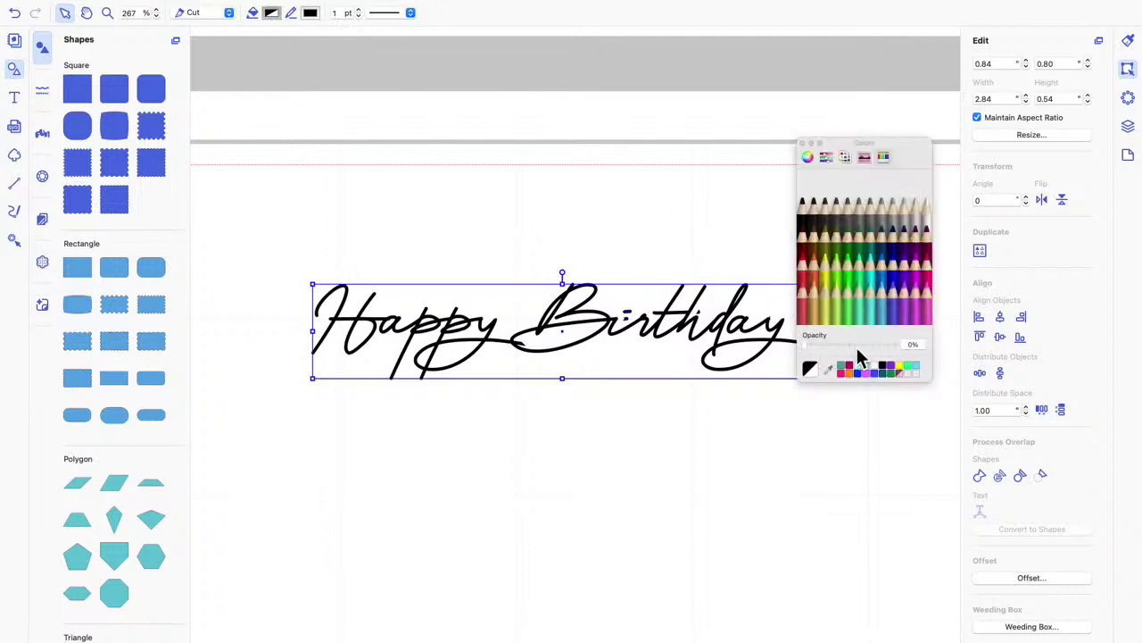
click(802, 144)
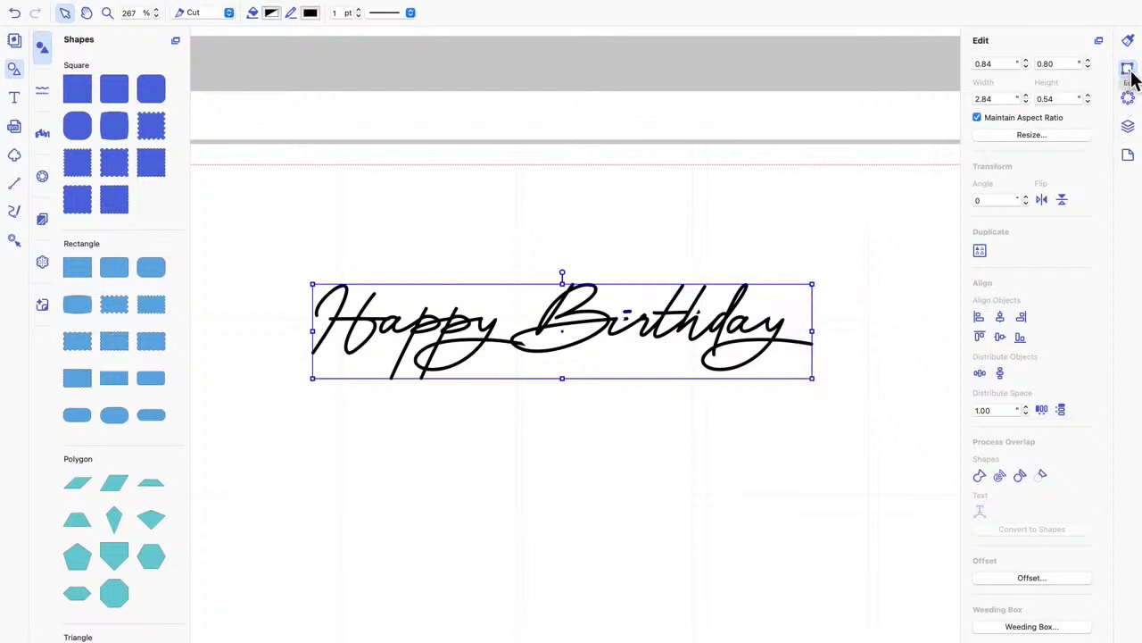
Try to create an outward, round-cornered offset line around the welded text with 0.12-inch spacing
click(1031, 578)
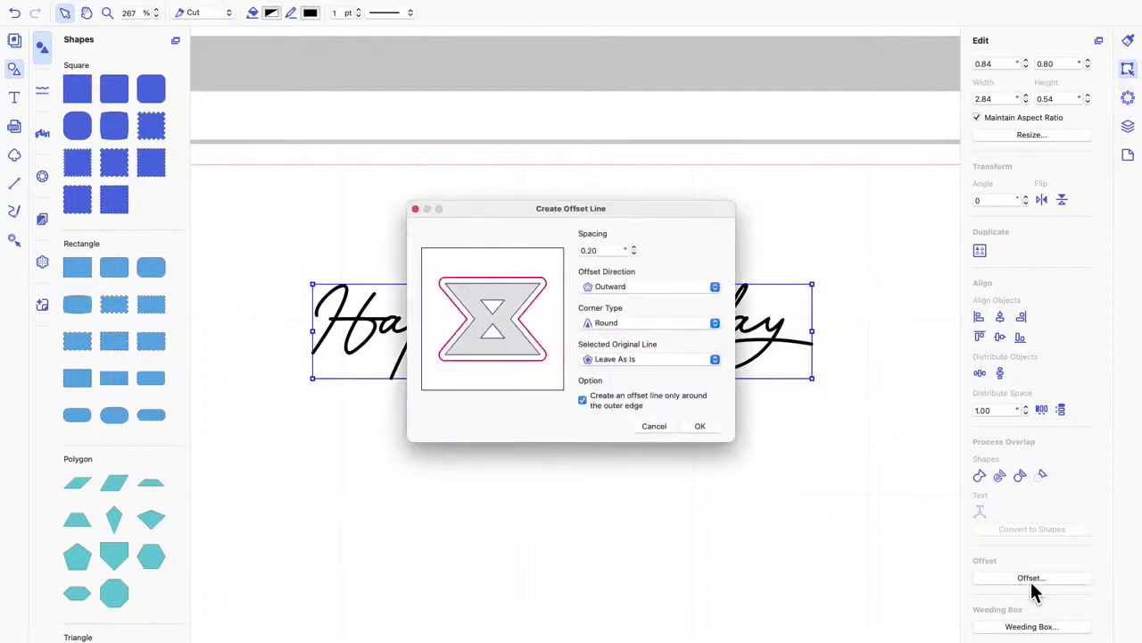
drag(661, 216, 742, 30)
click(715, 68)
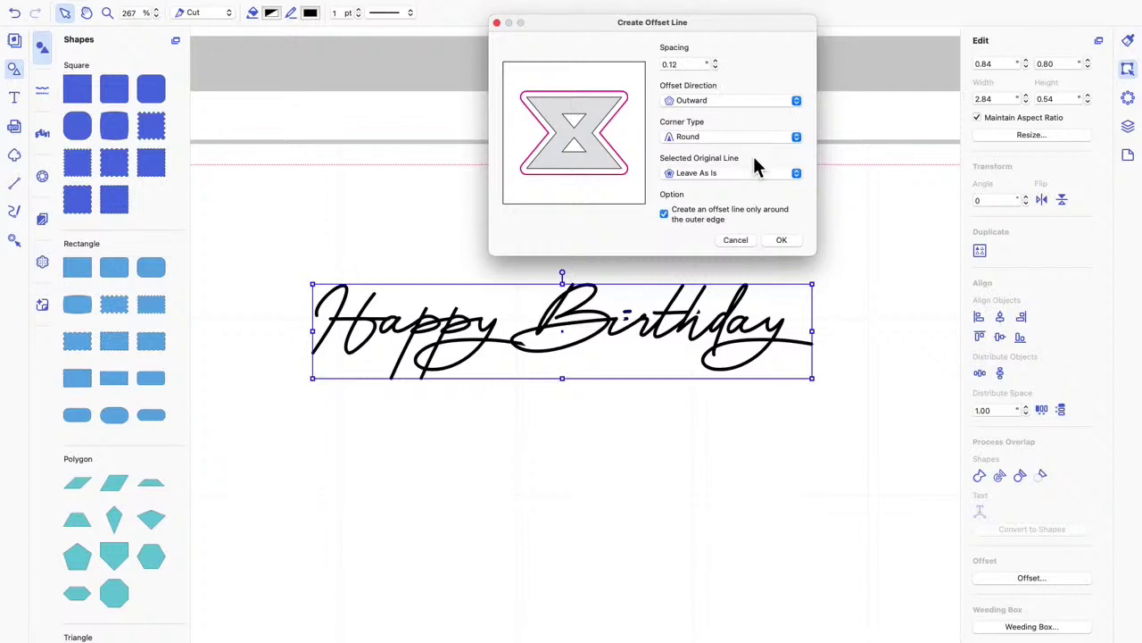
click(791, 246)
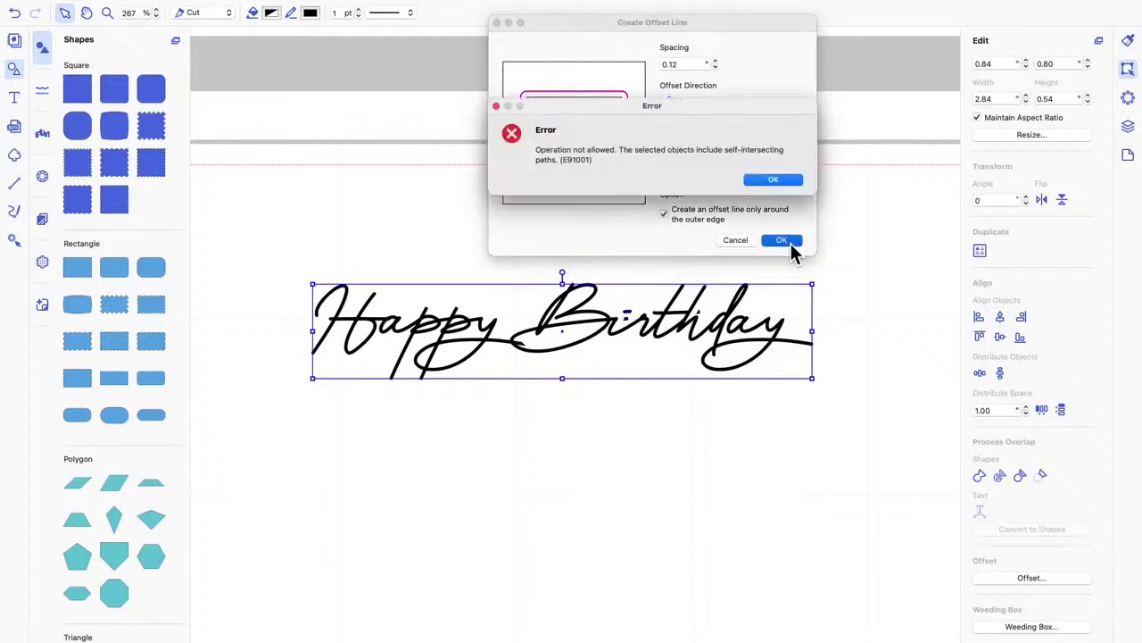
click(783, 182)
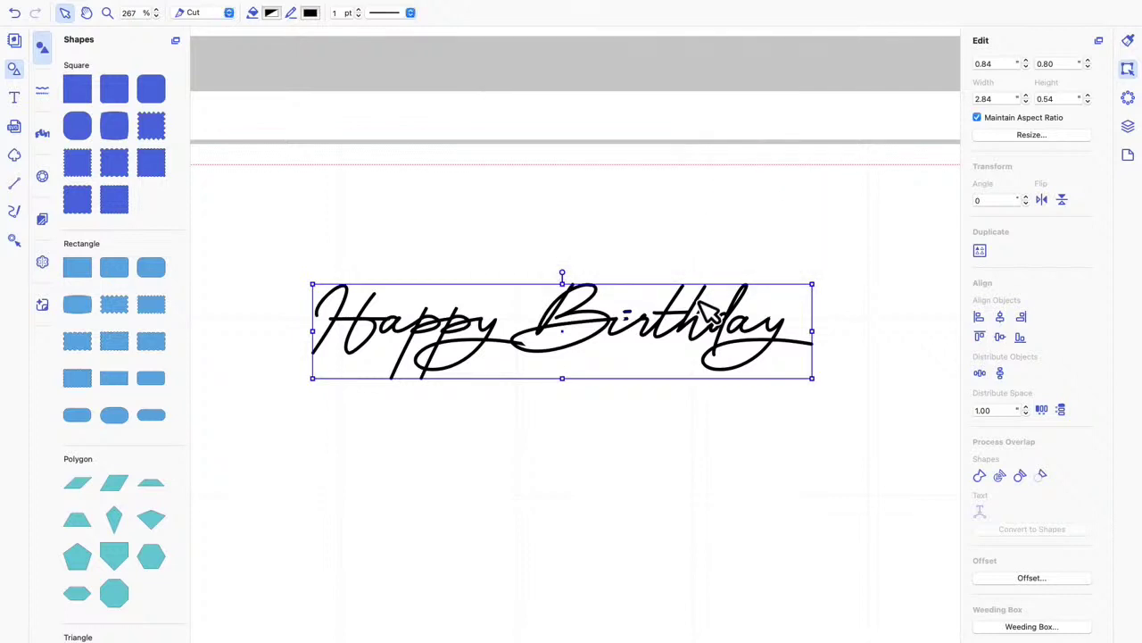
Try the outward offset line around the welded text again with the spacing set to 0.20 inches
click(1033, 582)
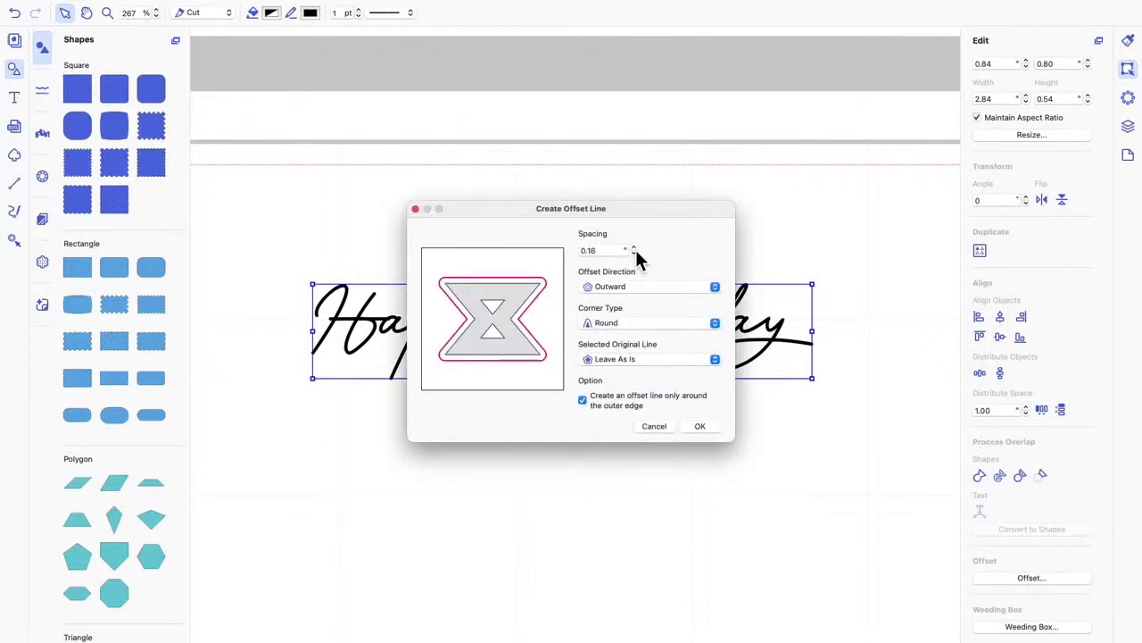
click(634, 248)
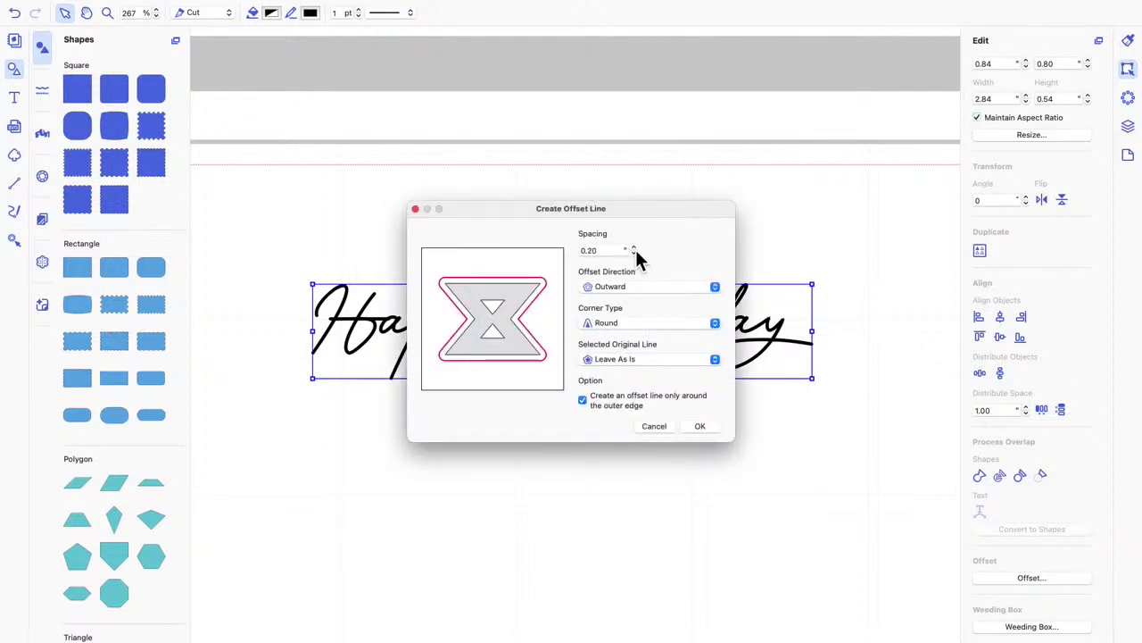
click(701, 428)
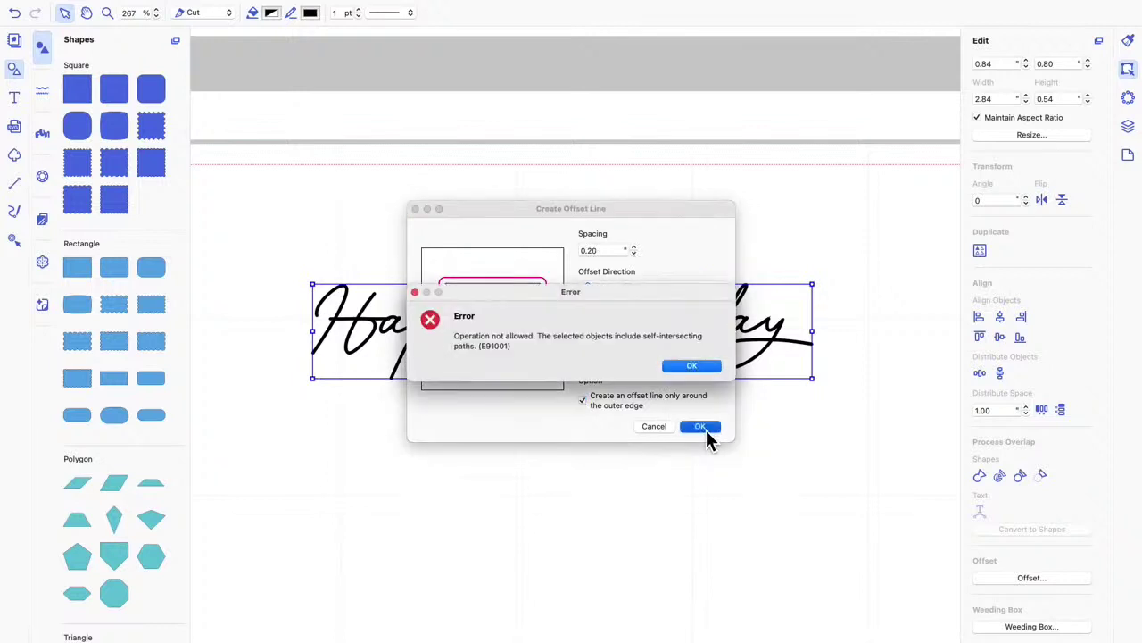
click(694, 370)
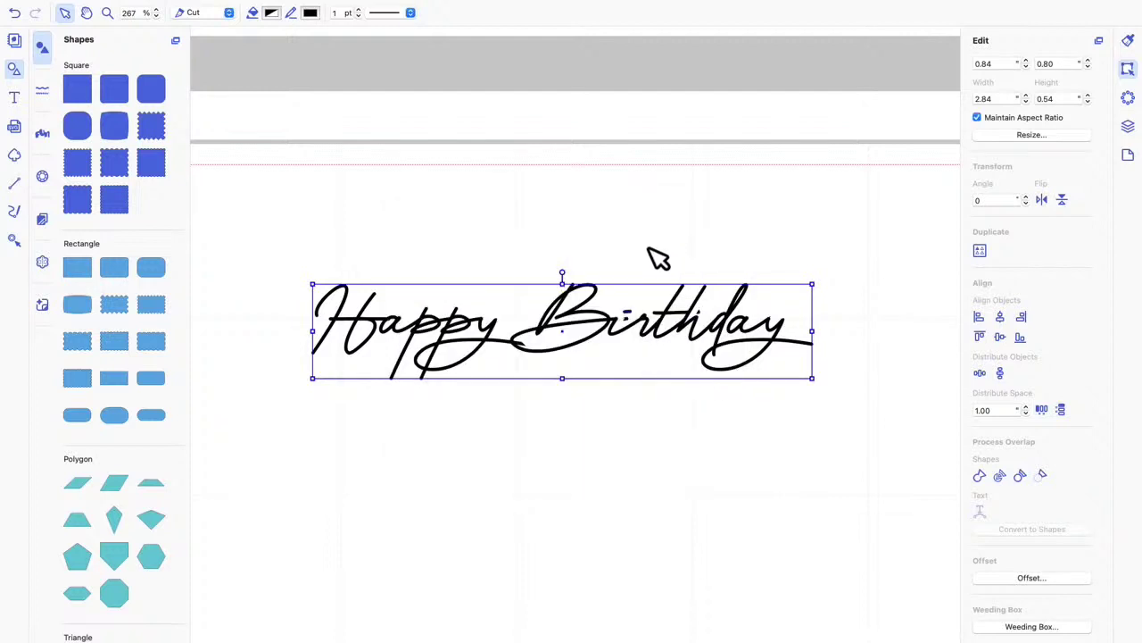
Delete the welded "Happy Birthday" design and add new text "Happy" in the Astina font on the mat
key(Delete)
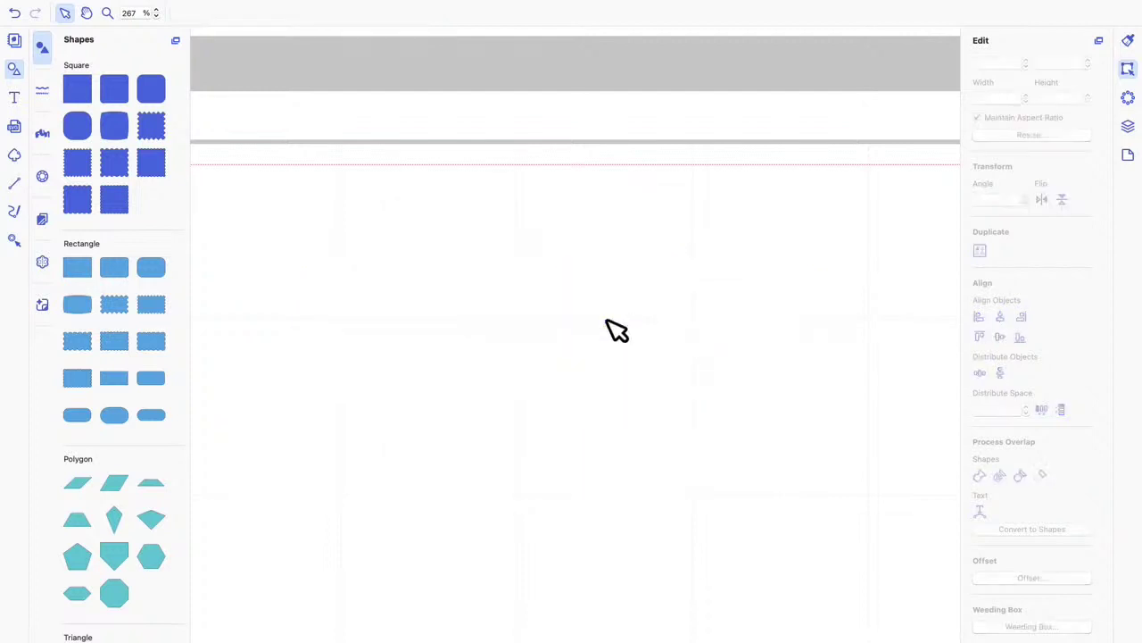
double_click(125, 12)
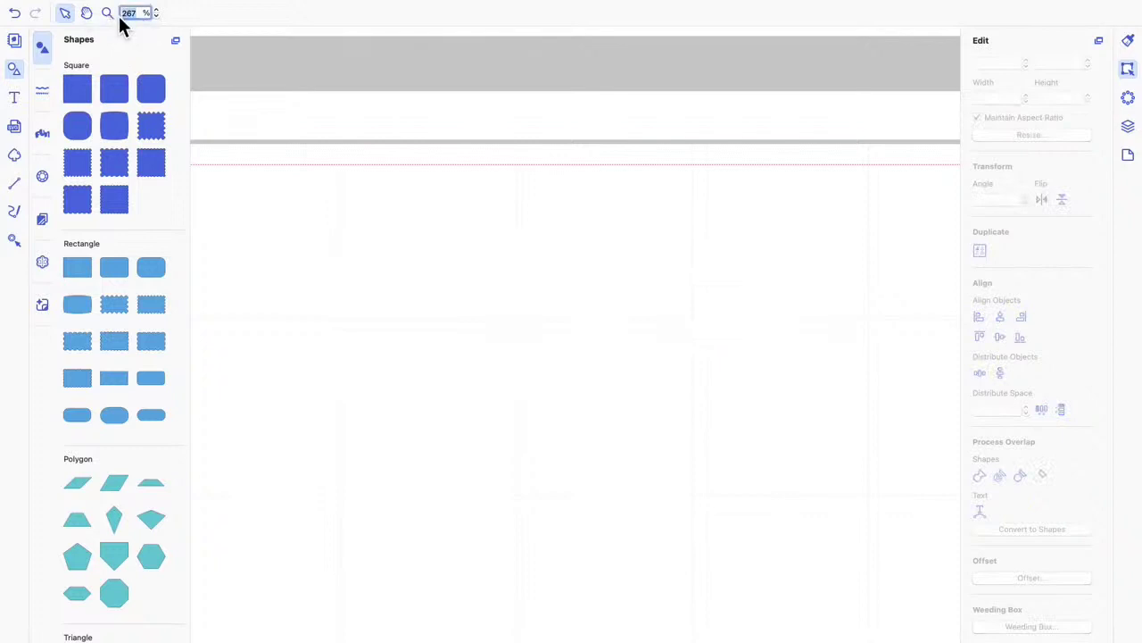
text(50)
key(Return)
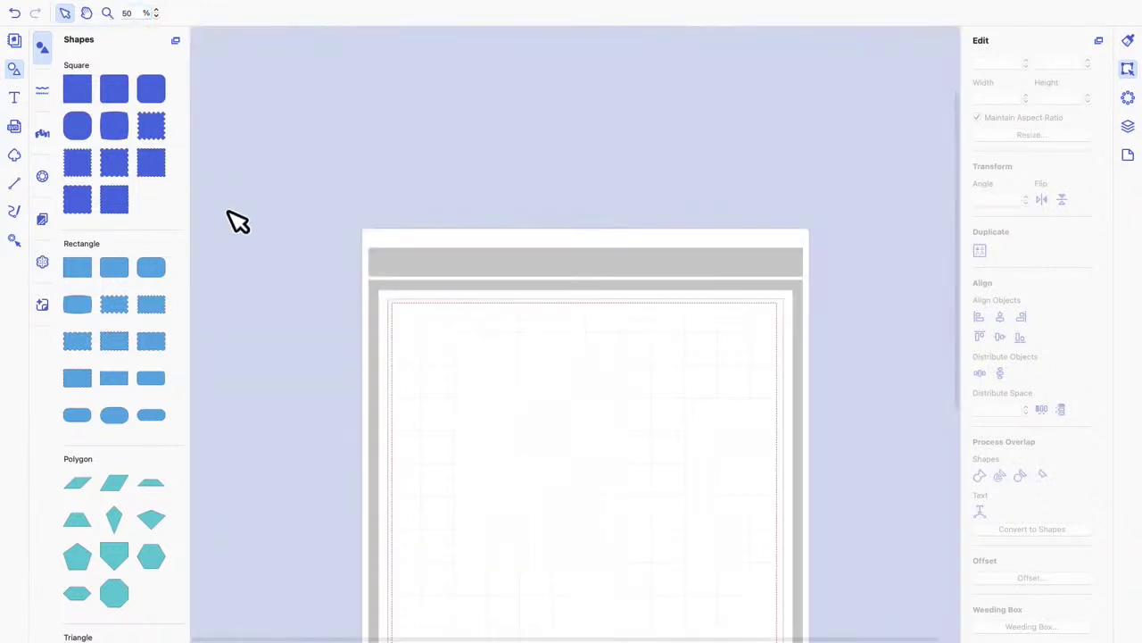
scroll(235, 219, down, 4)
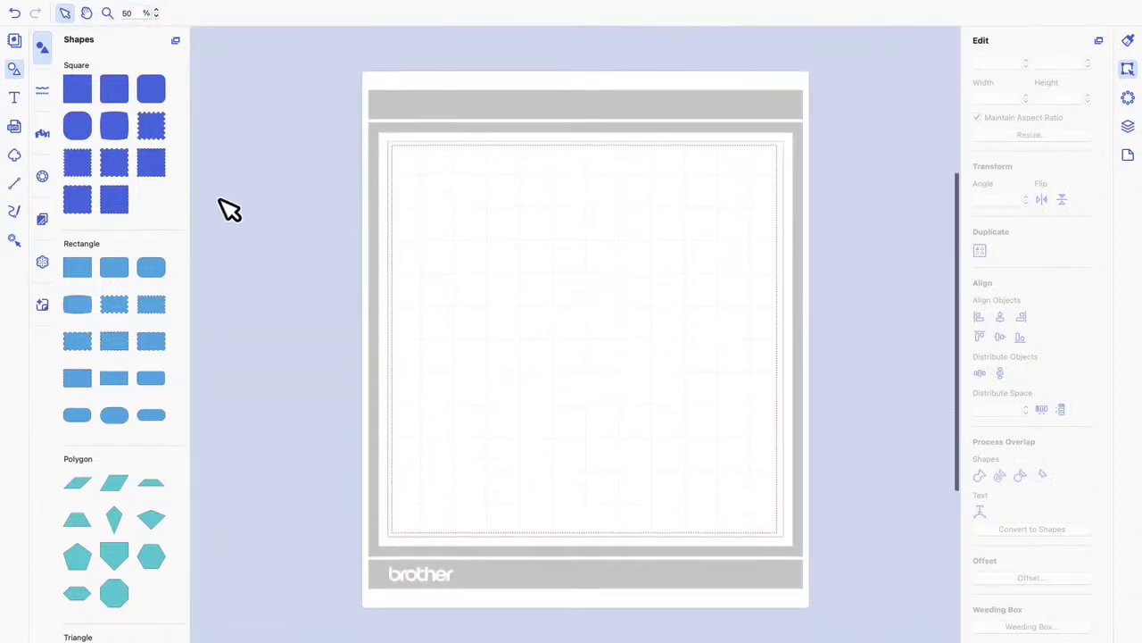
click(14, 100)
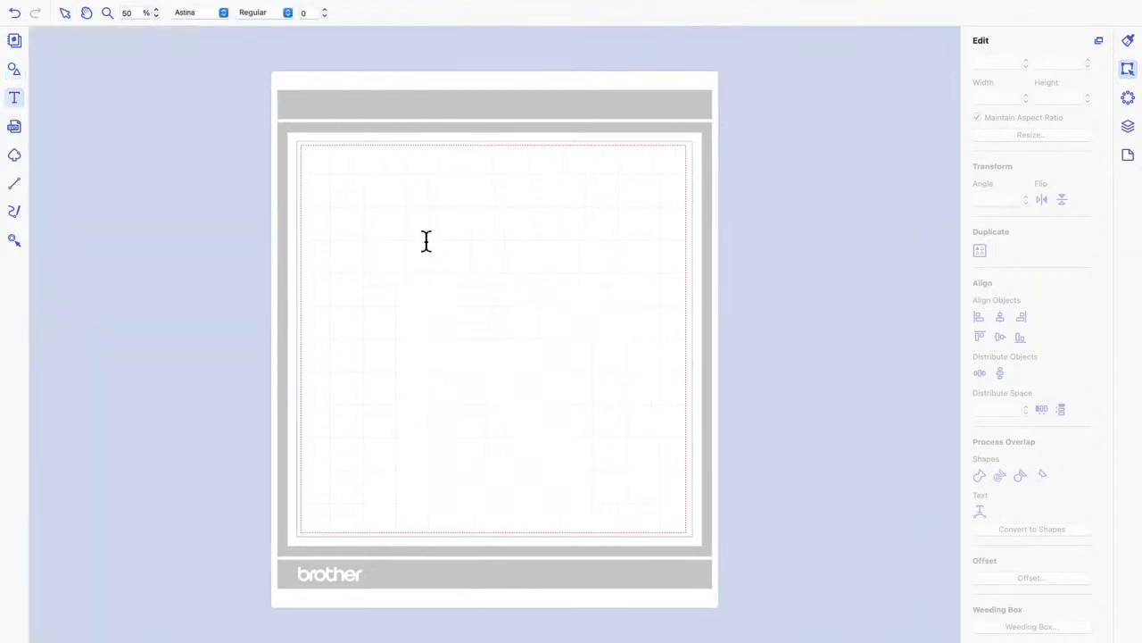
click(471, 258)
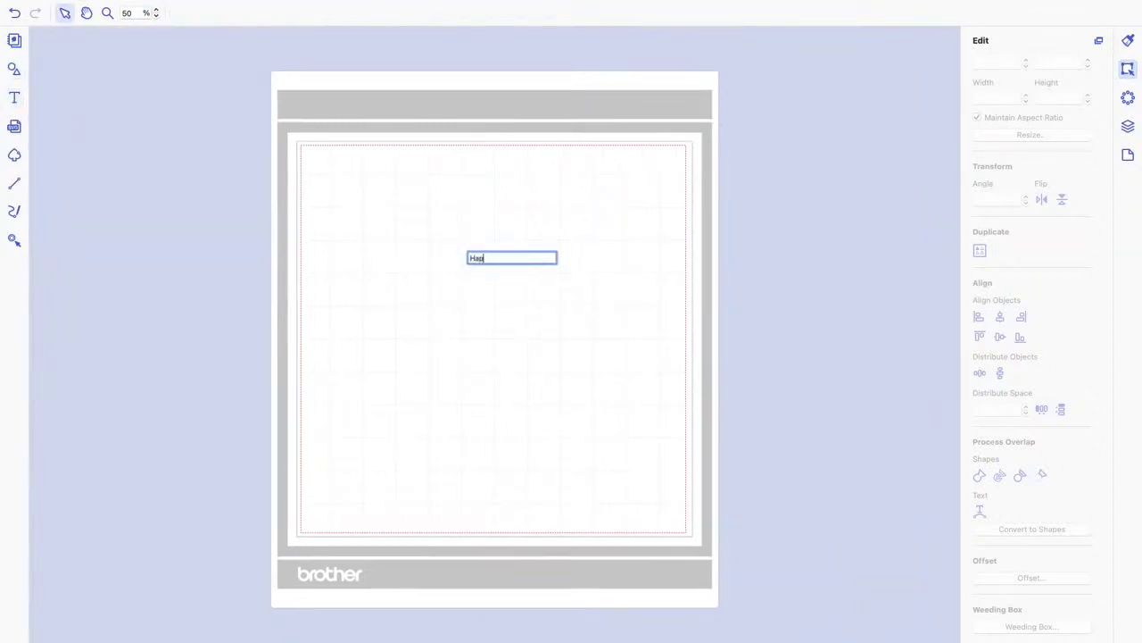
key(Escape)
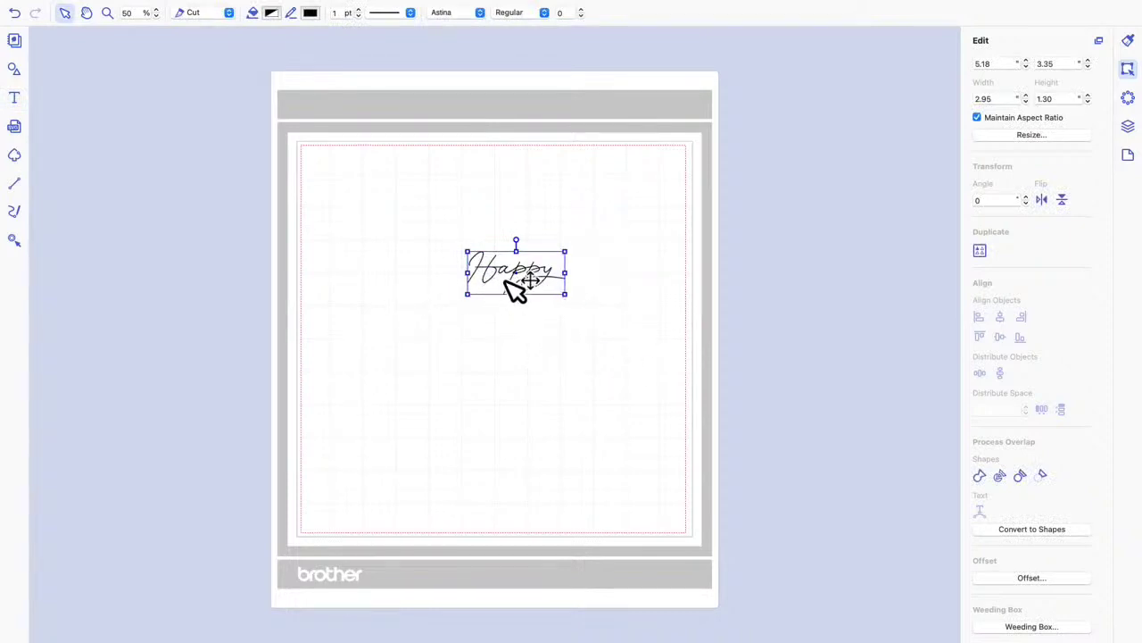
Duplicate the "Happy" text below the original and change the copy's wording to "Birthday"
right_click(505, 281)
click(537, 319)
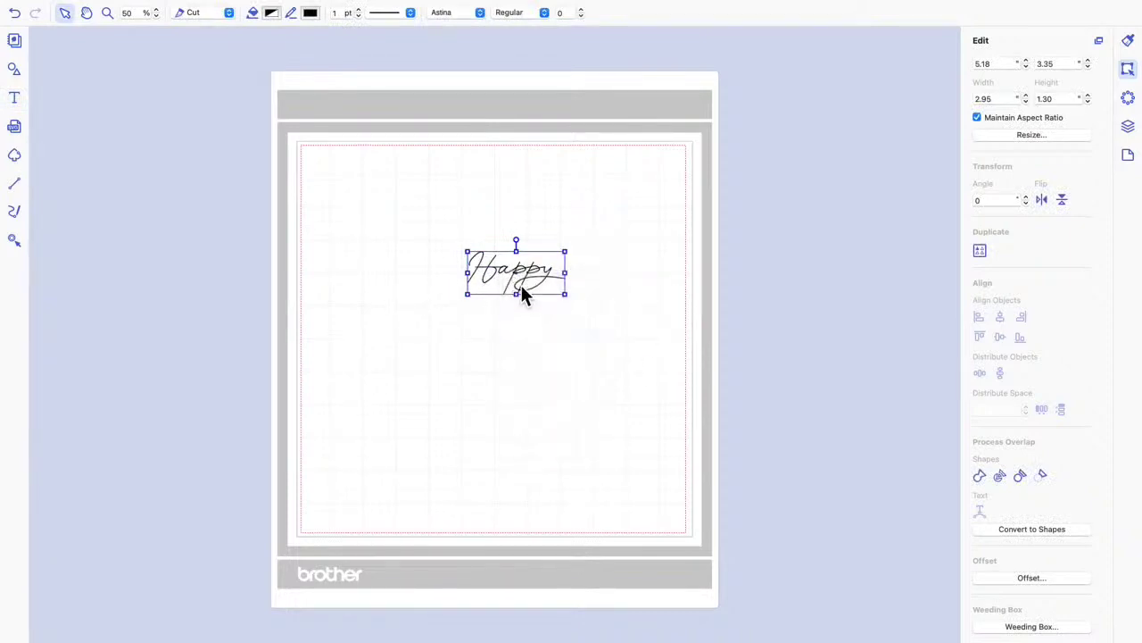
drag(515, 288, 479, 387)
double_click(520, 345)
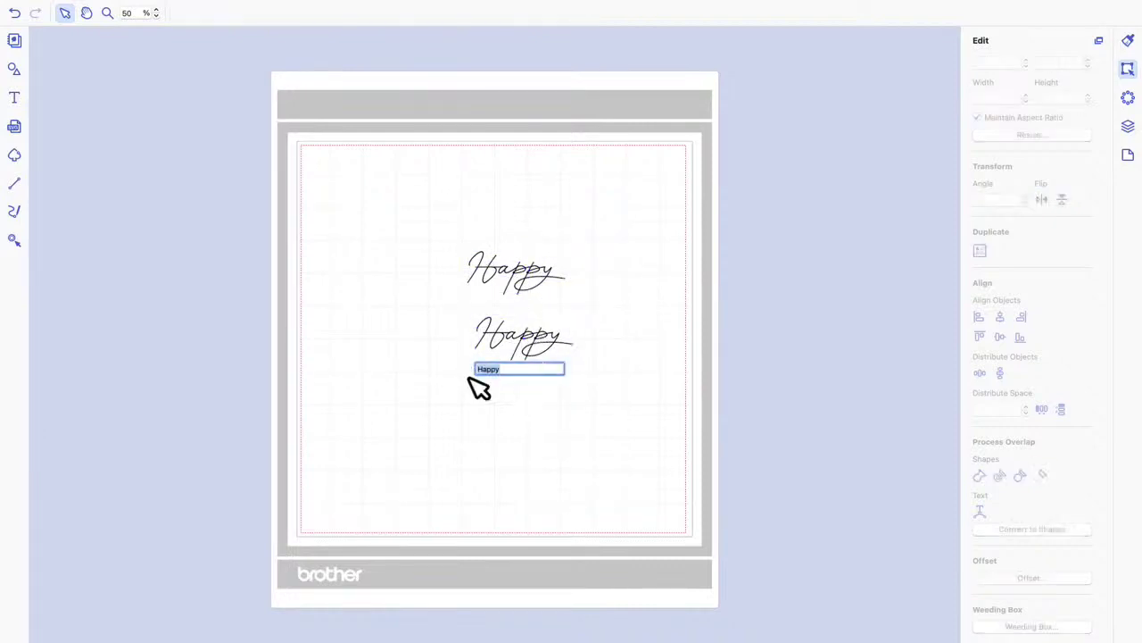
text(Birth)
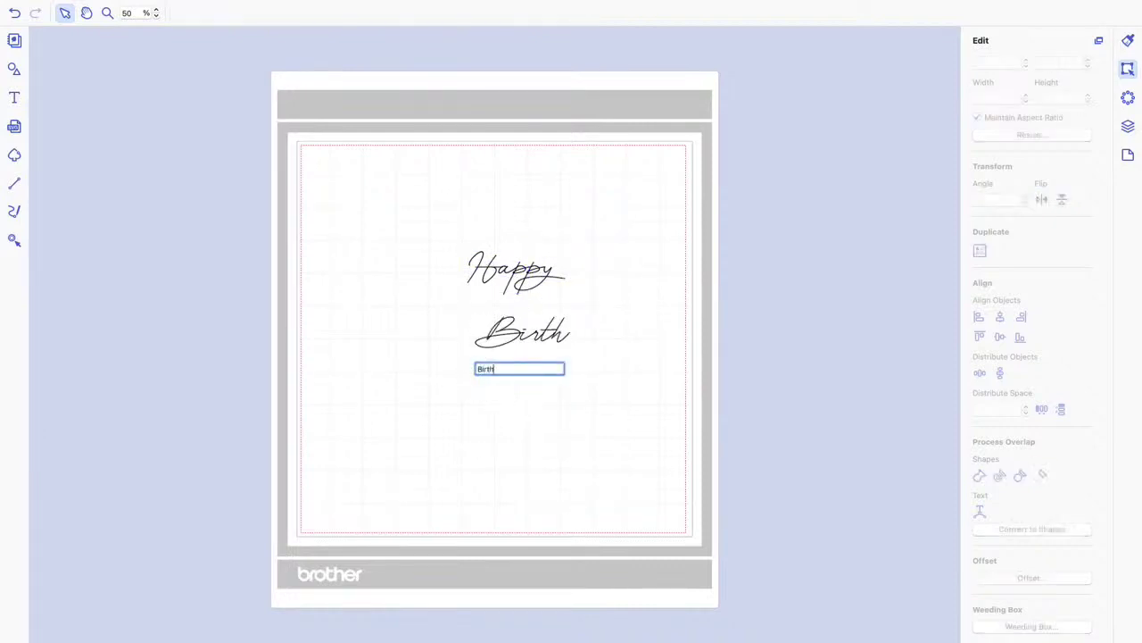
text(day)
key(Escape)
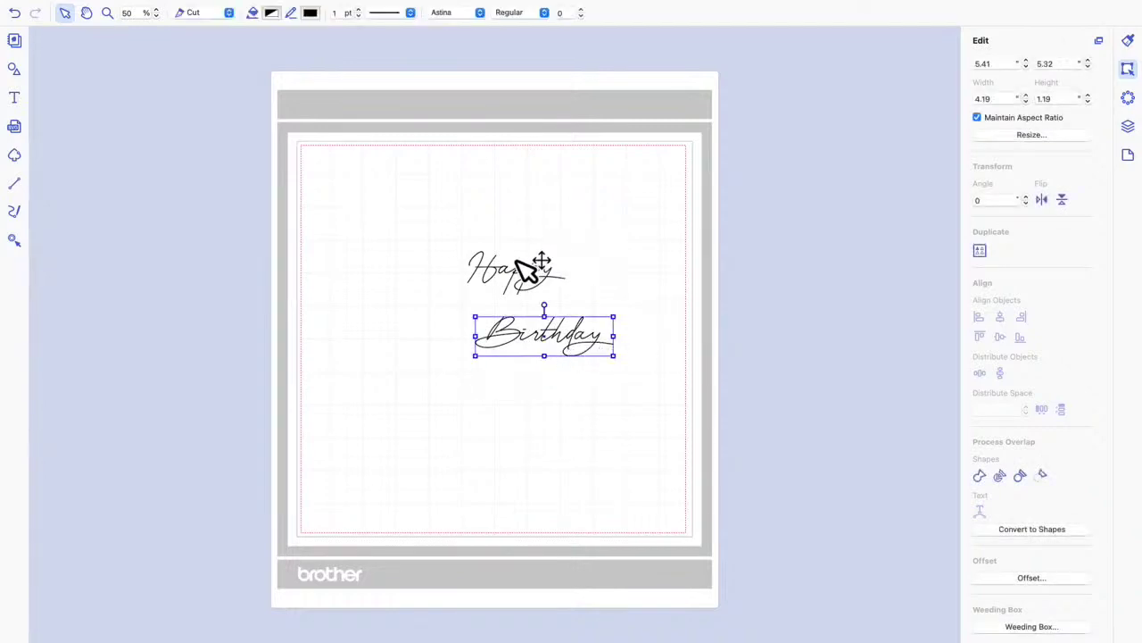
Weld the "Happy" text and the "Birthday" text separately, turning each word into one shape
click(529, 288)
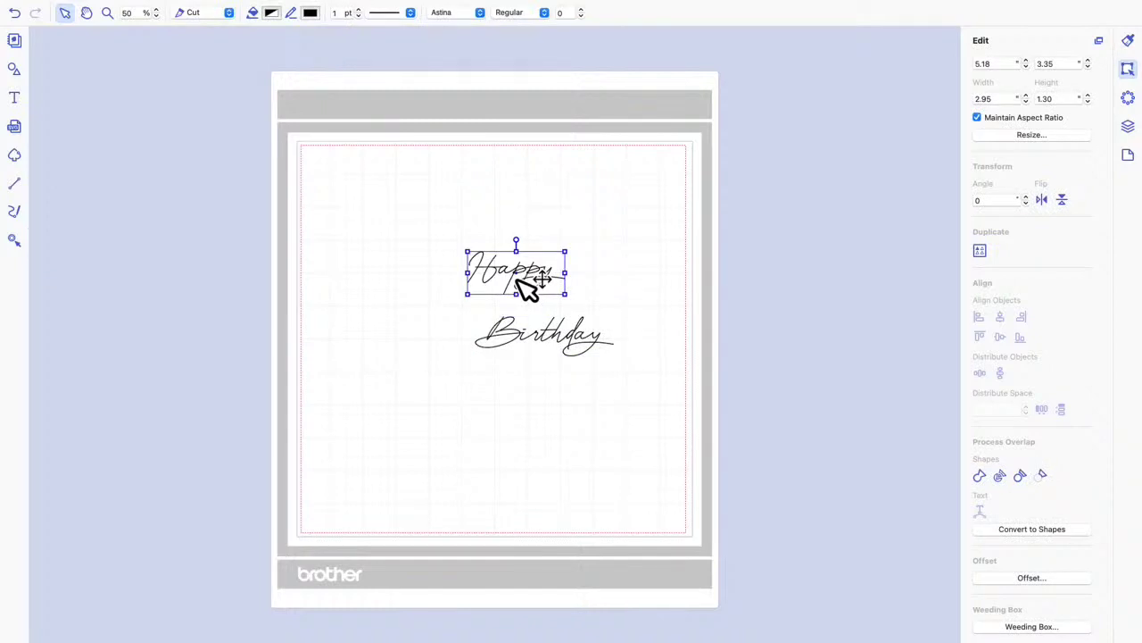
click(985, 477)
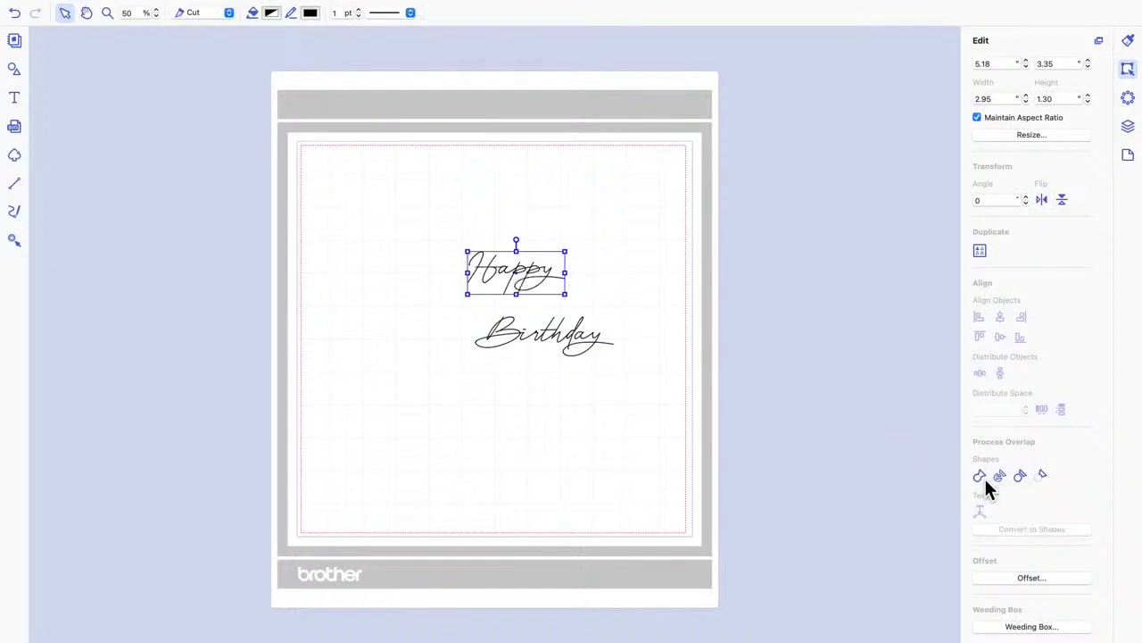
click(580, 342)
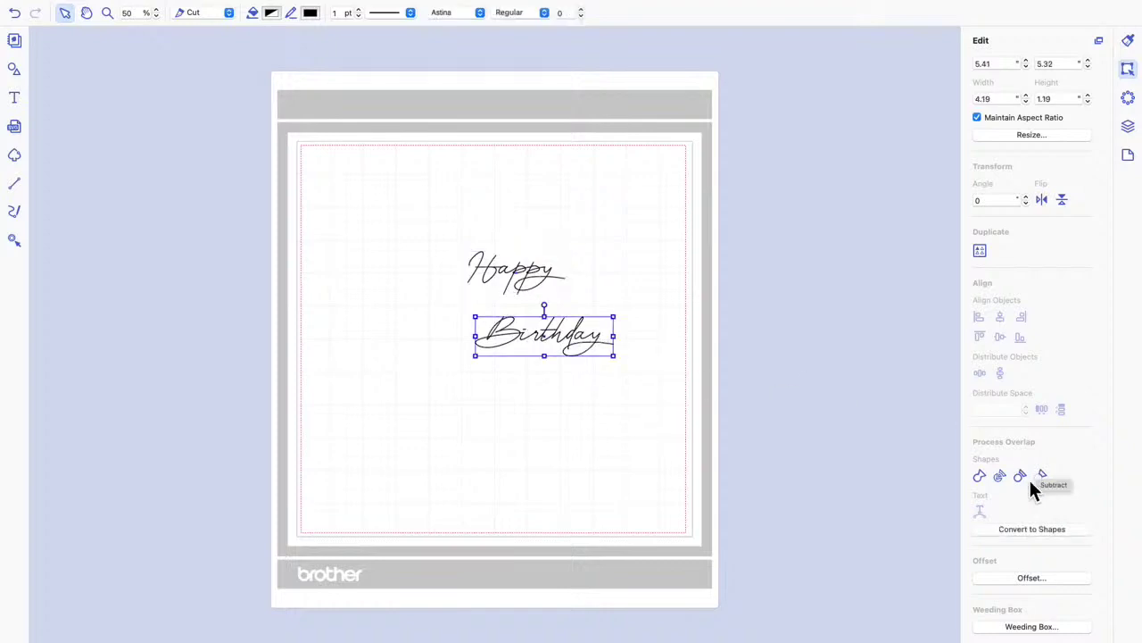
click(983, 480)
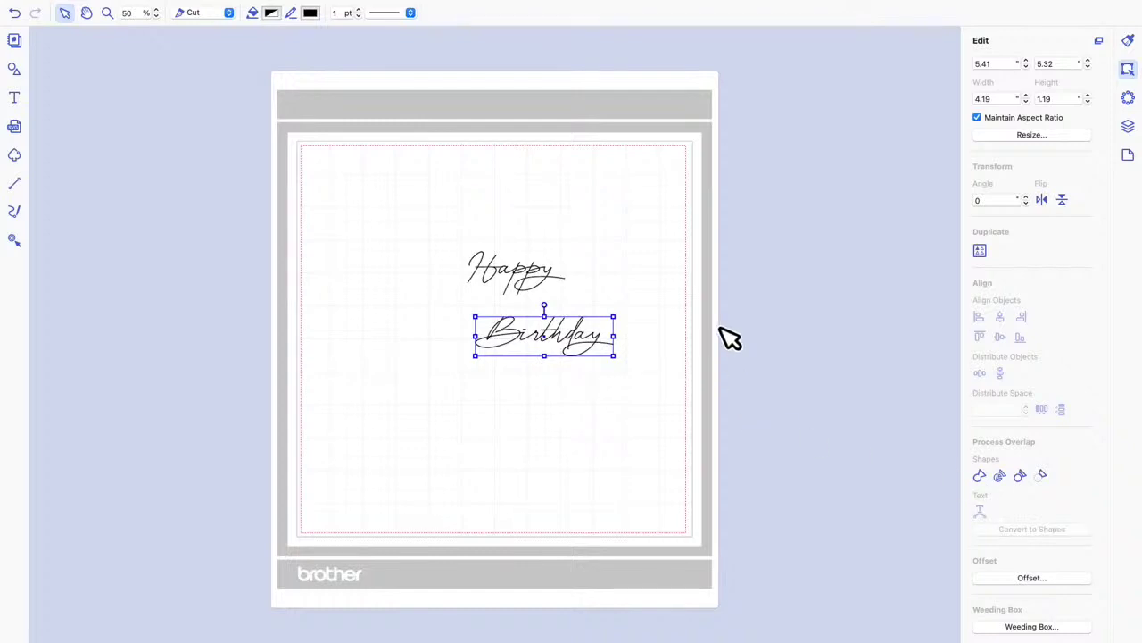
Move the welded "Birthday" up beside "Happy" so their connecting strokes overlap, and select both words
drag(568, 339, 660, 325)
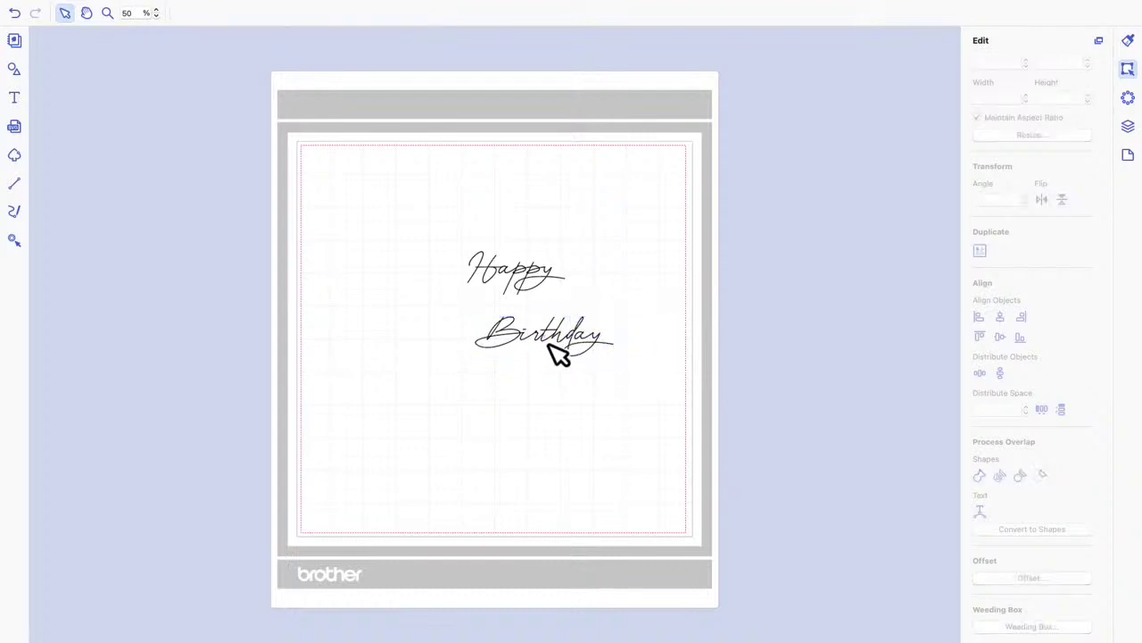
drag(546, 339, 641, 323)
click(536, 404)
click(550, 341)
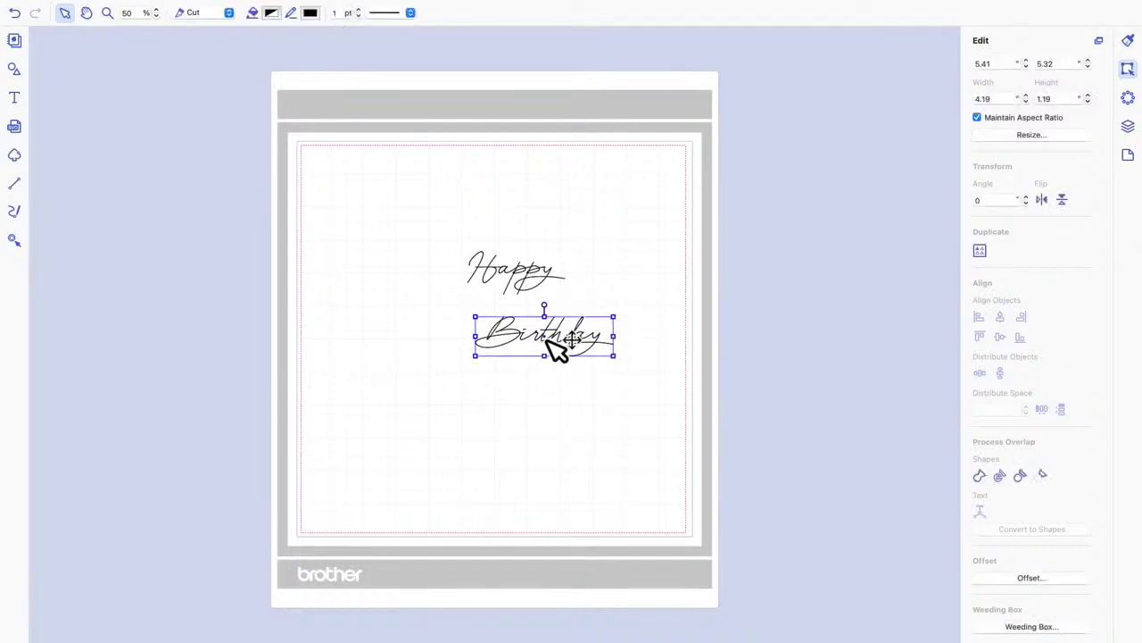
drag(549, 340, 625, 285)
click(586, 332)
drag(696, 327, 432, 244)
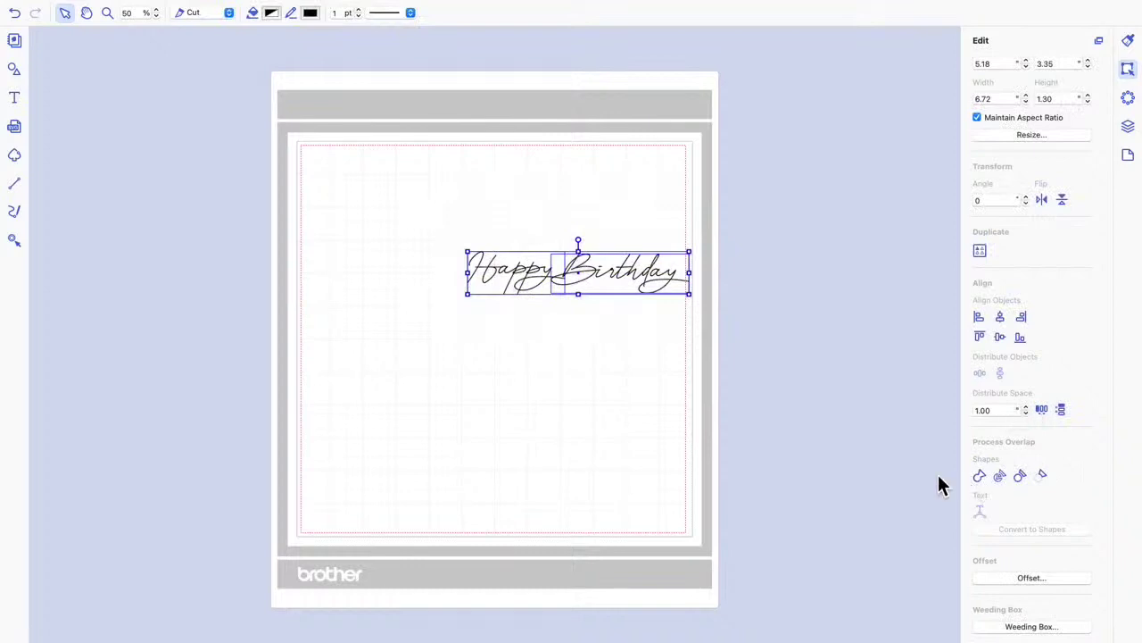
Weld "Happy" and "Birthday" into one shape and move the joined design toward the middle of the mat
click(654, 362)
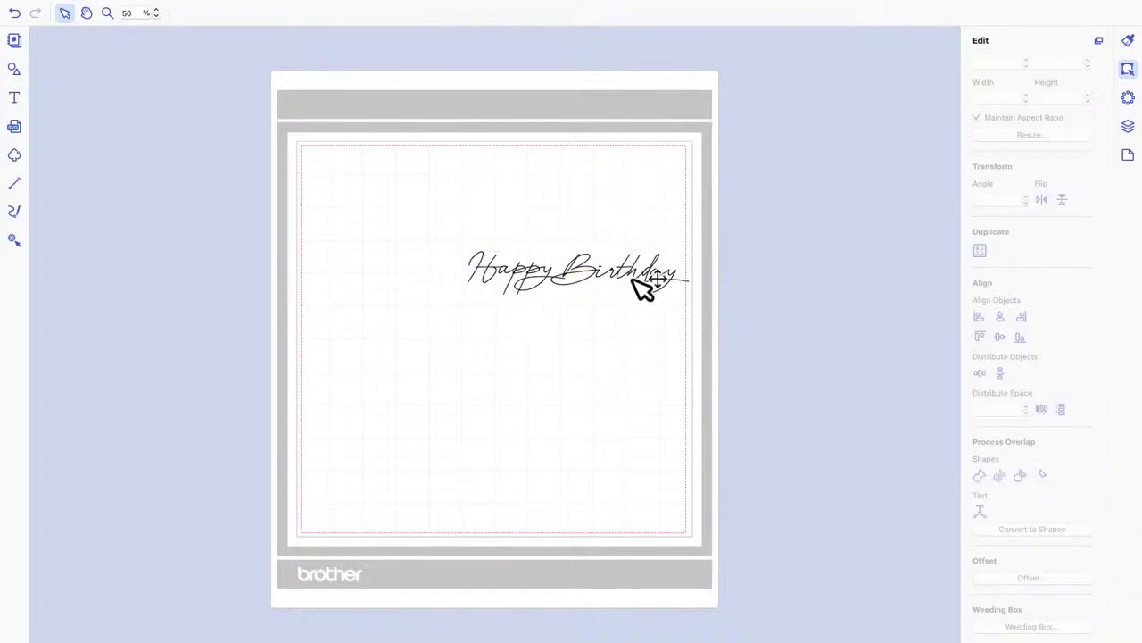
drag(634, 281, 519, 284)
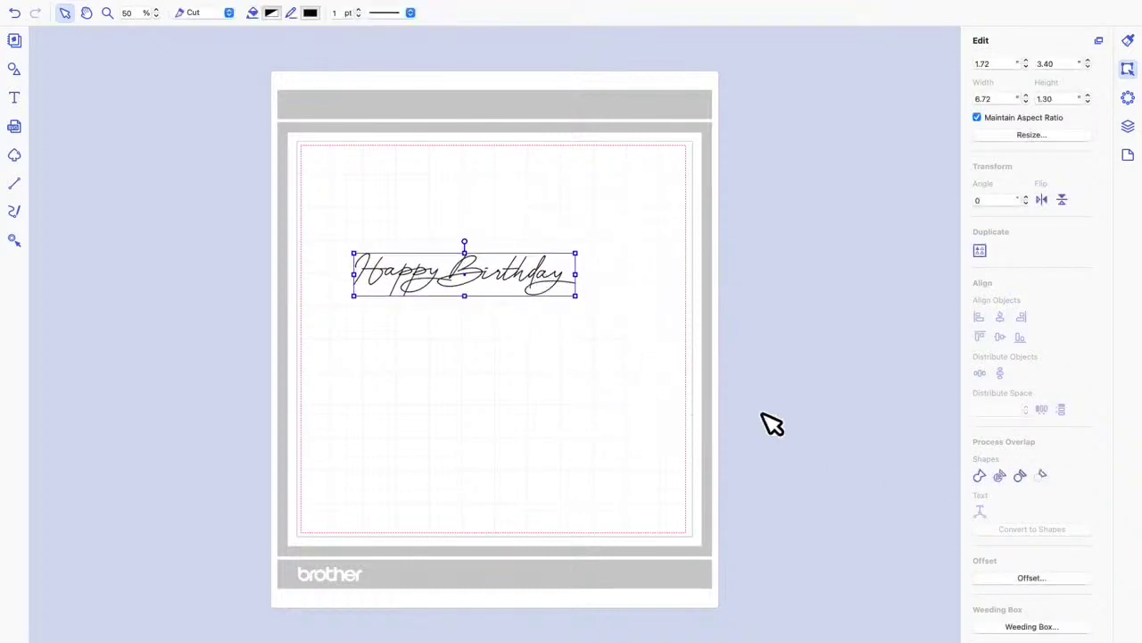
Try to create a 0.20-inch outward offset line with round corners around the welded "Happy Birthday" design
click(1032, 579)
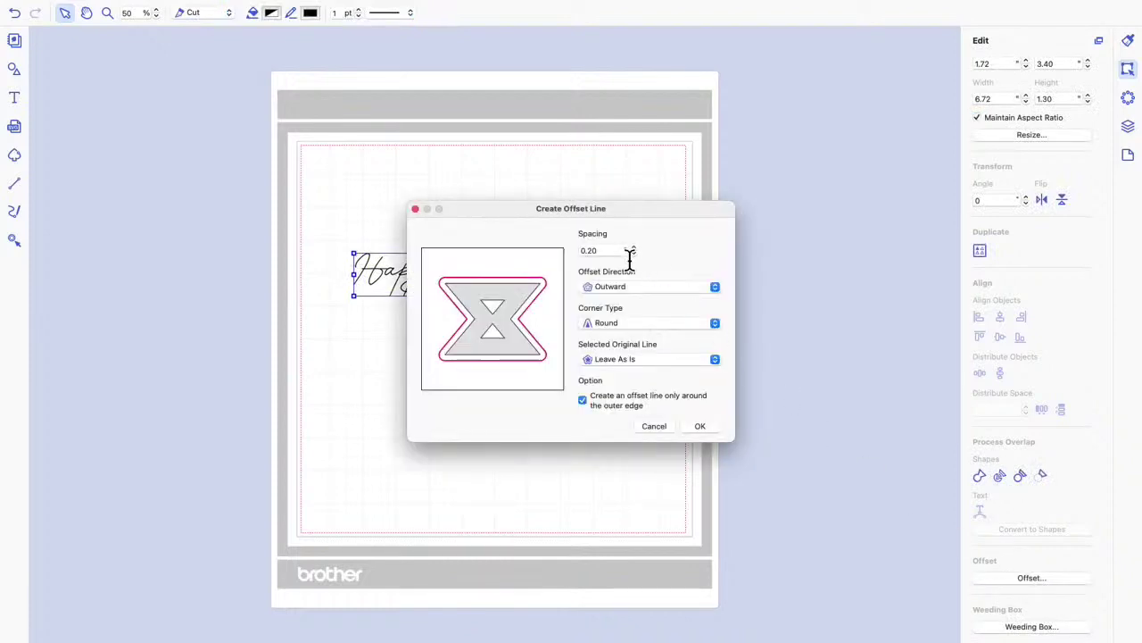
click(701, 426)
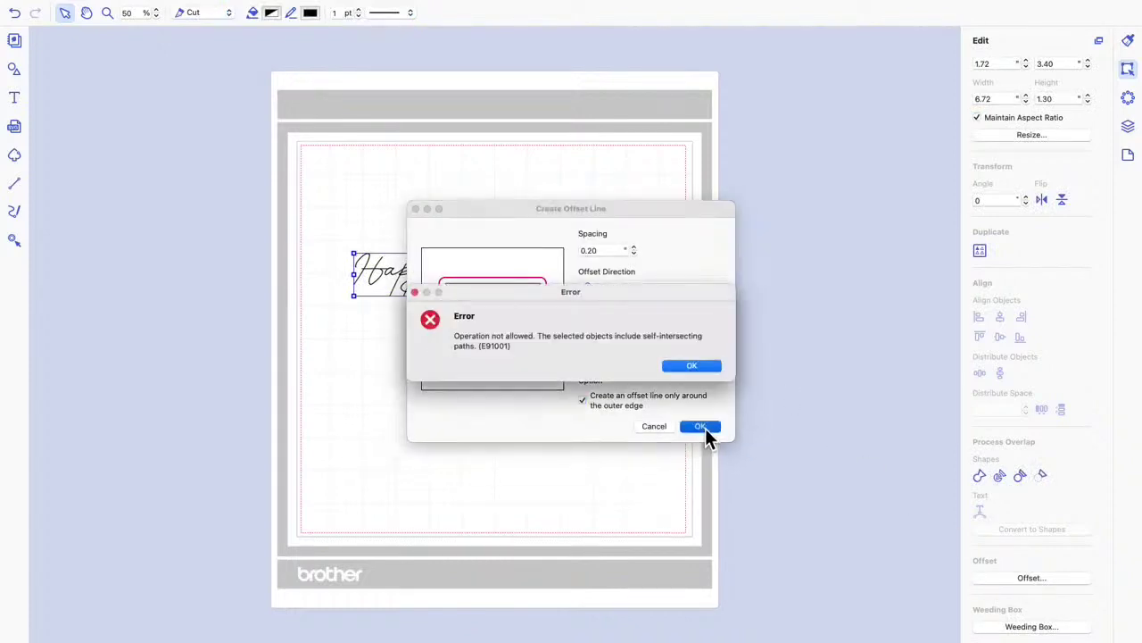
click(687, 366)
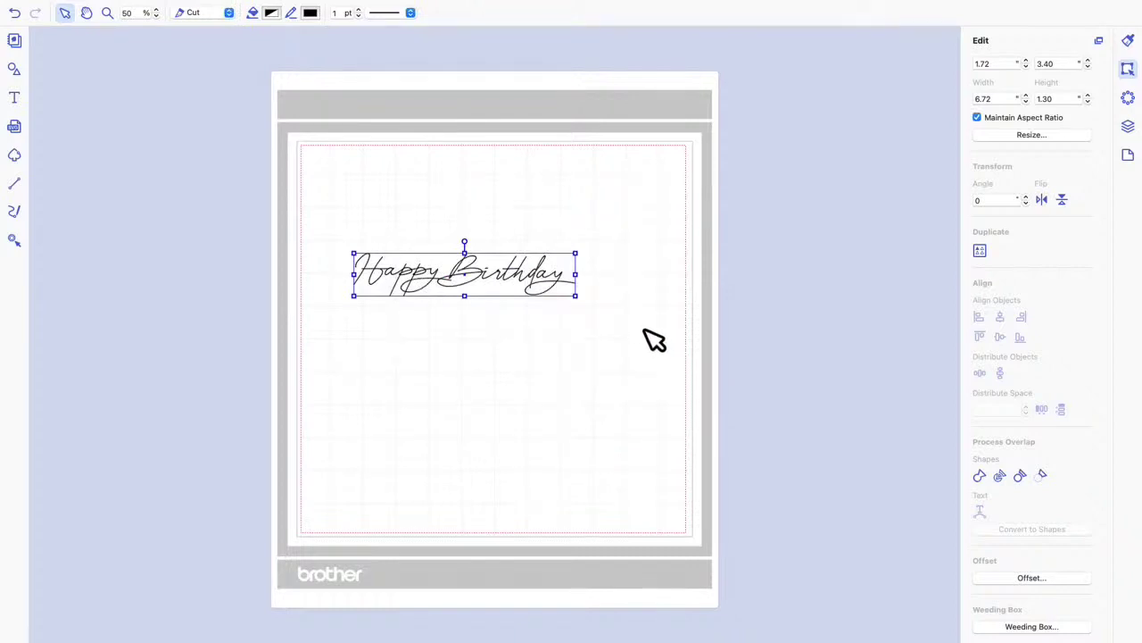
Delete the welded design and add new text "Happy Birthday" in the upper part of the mat
key(Delete)
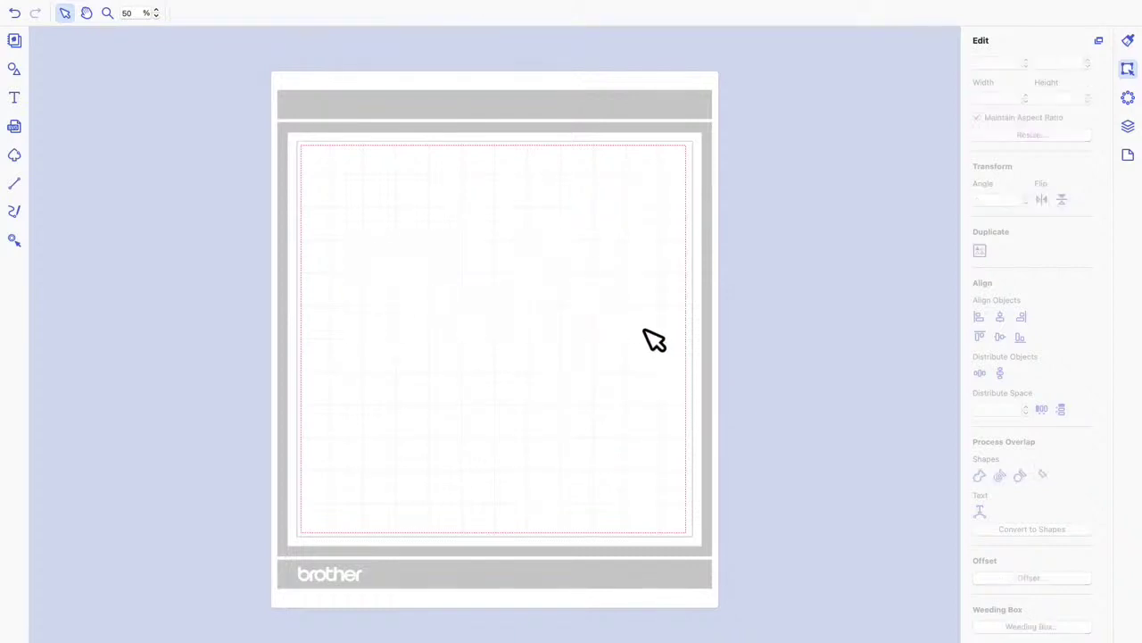
click(14, 97)
click(354, 214)
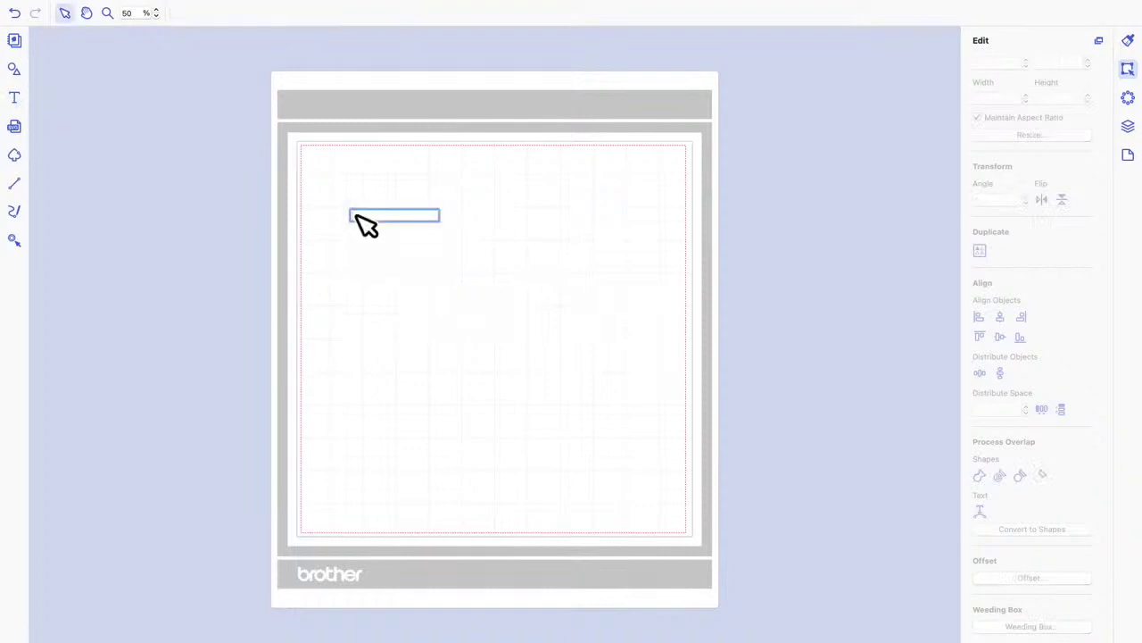
text(Happy B)
text(irthday)
key(Escape)
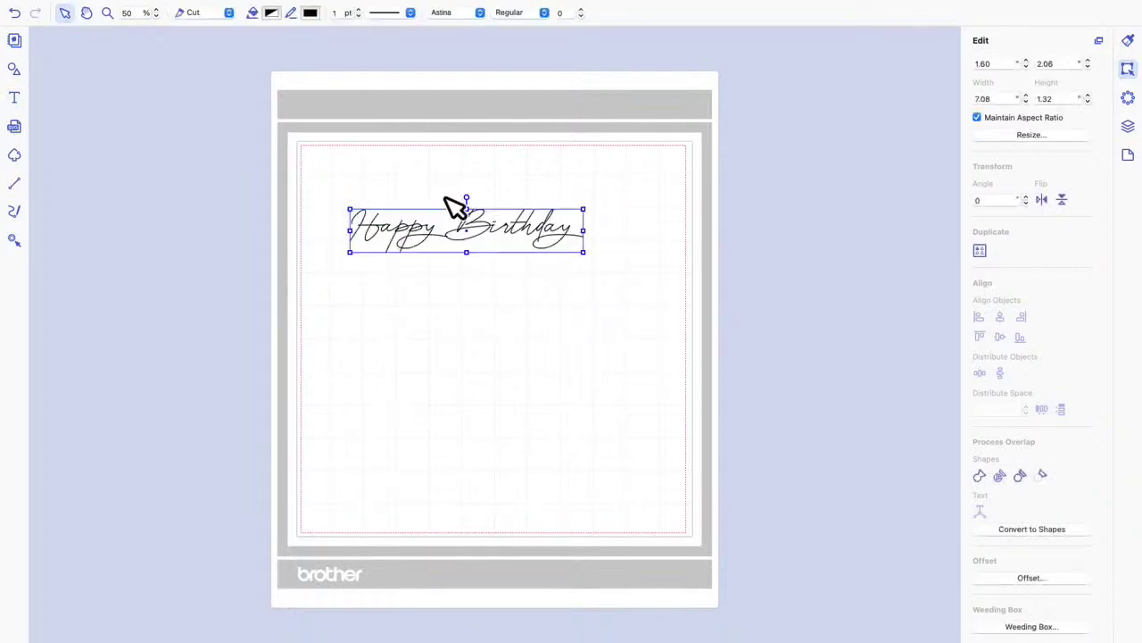
Change the "Happy Birthday" text's font to Arial and shrink it proportionally to about 3.28 inches wide
click(480, 13)
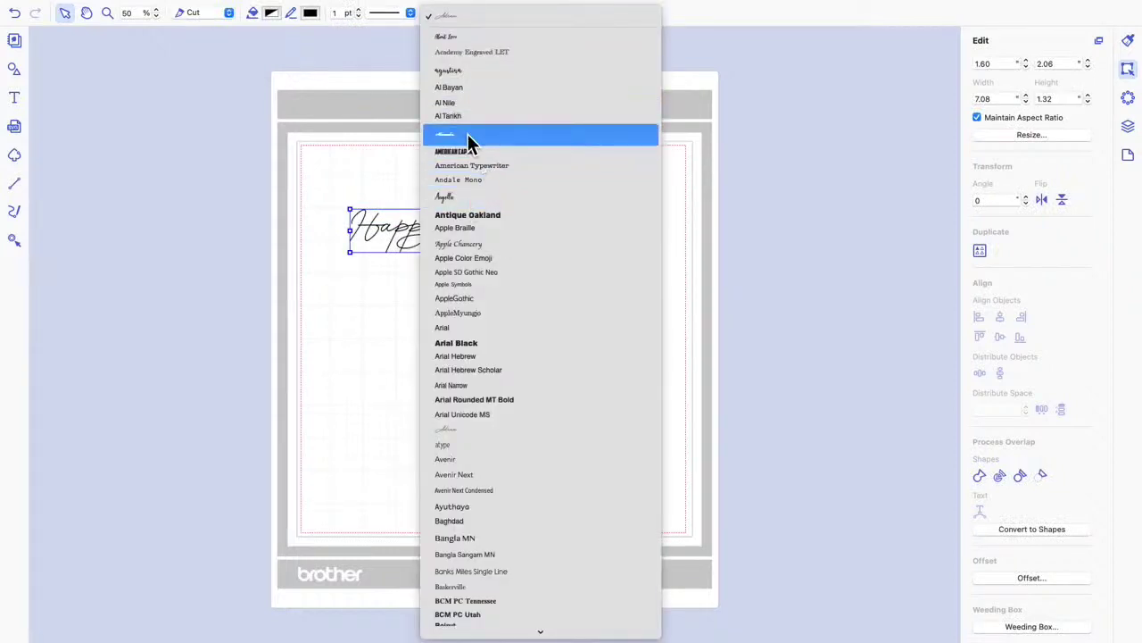
click(458, 328)
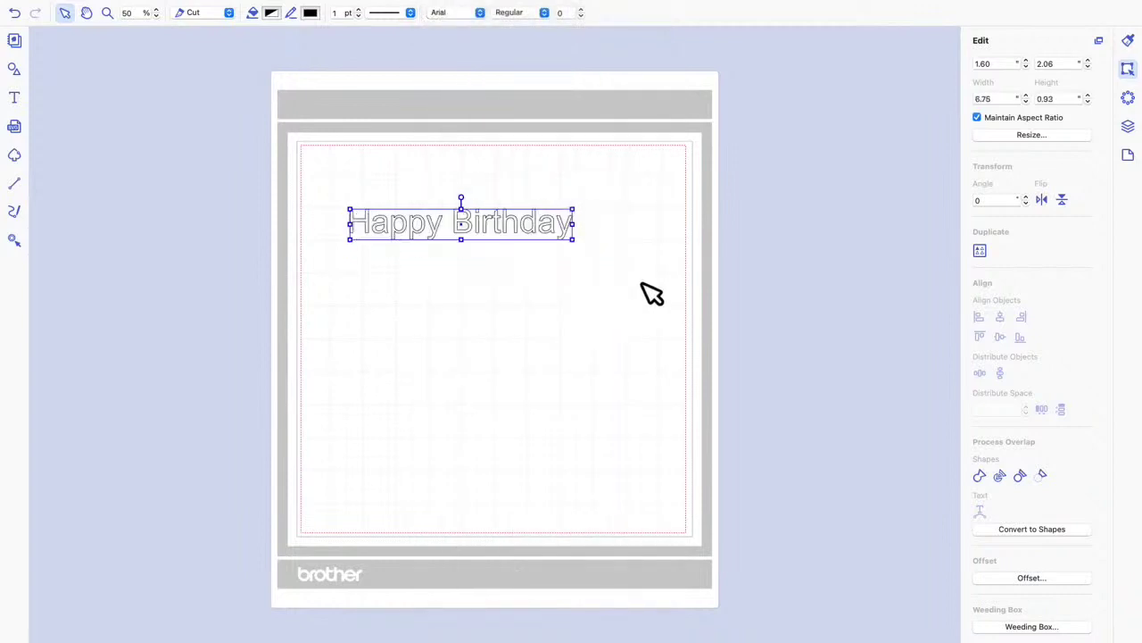
click(652, 294)
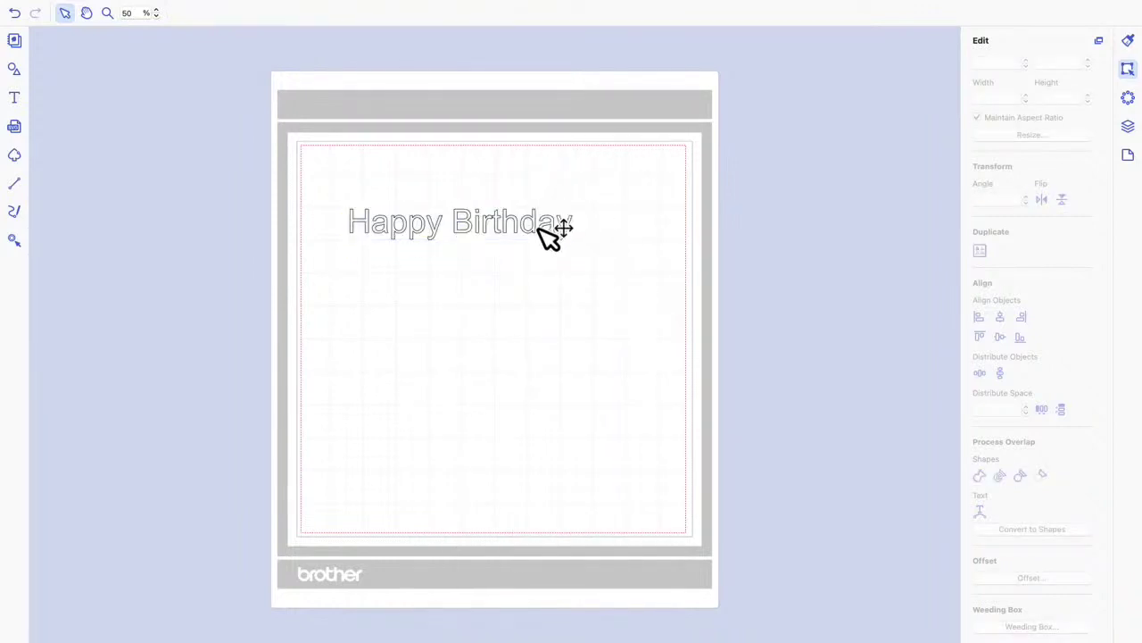
click(546, 234)
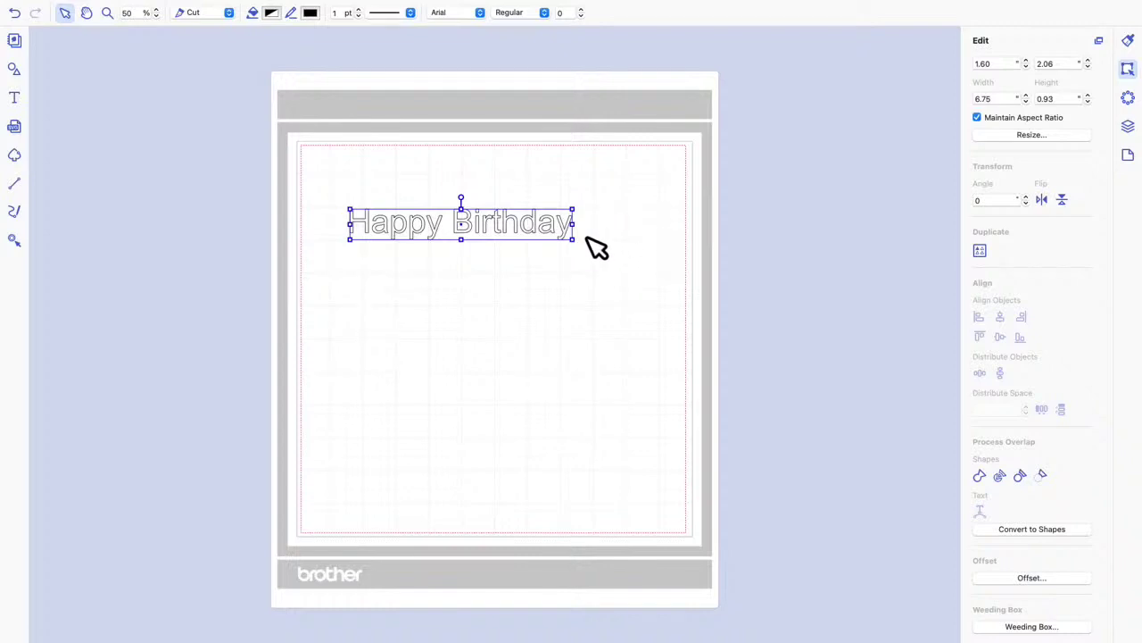
click(618, 251)
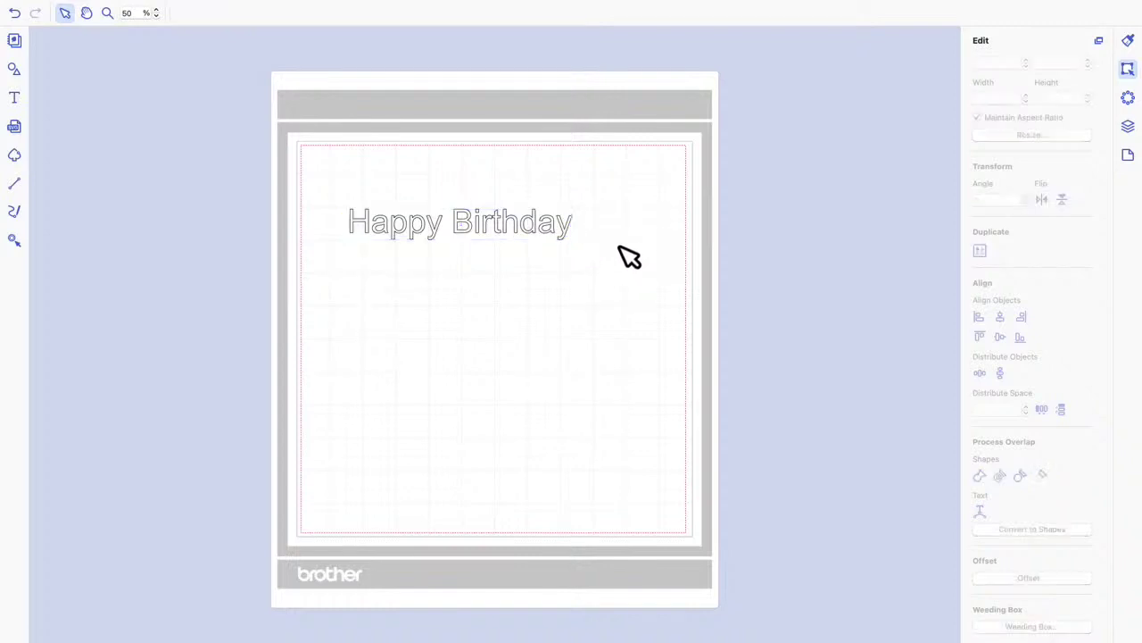
click(558, 230)
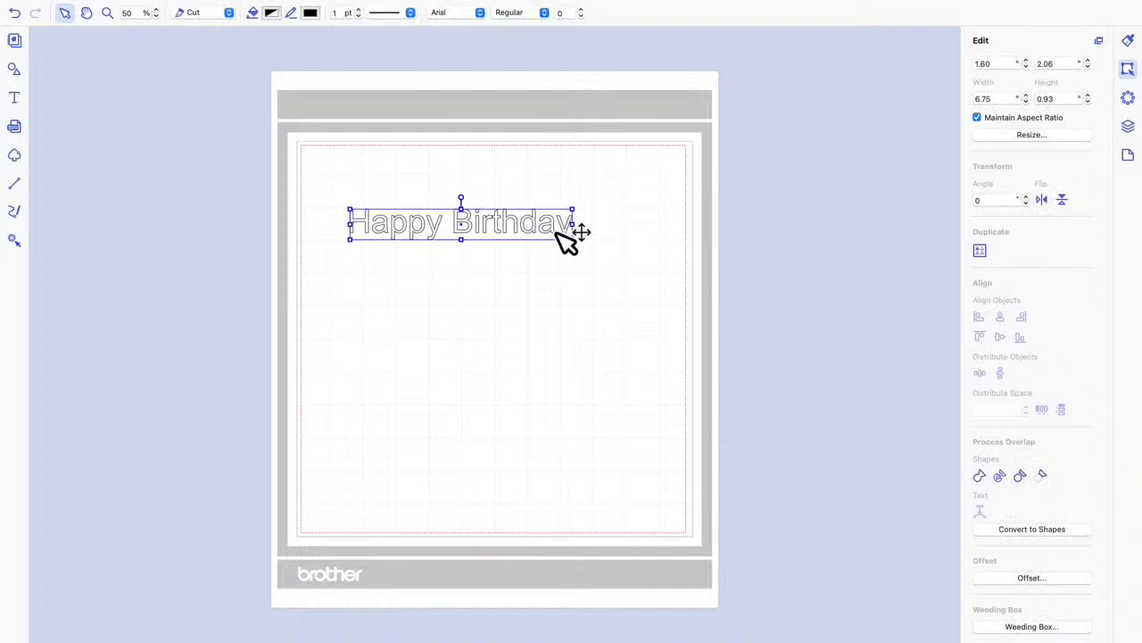
drag(576, 243, 469, 237)
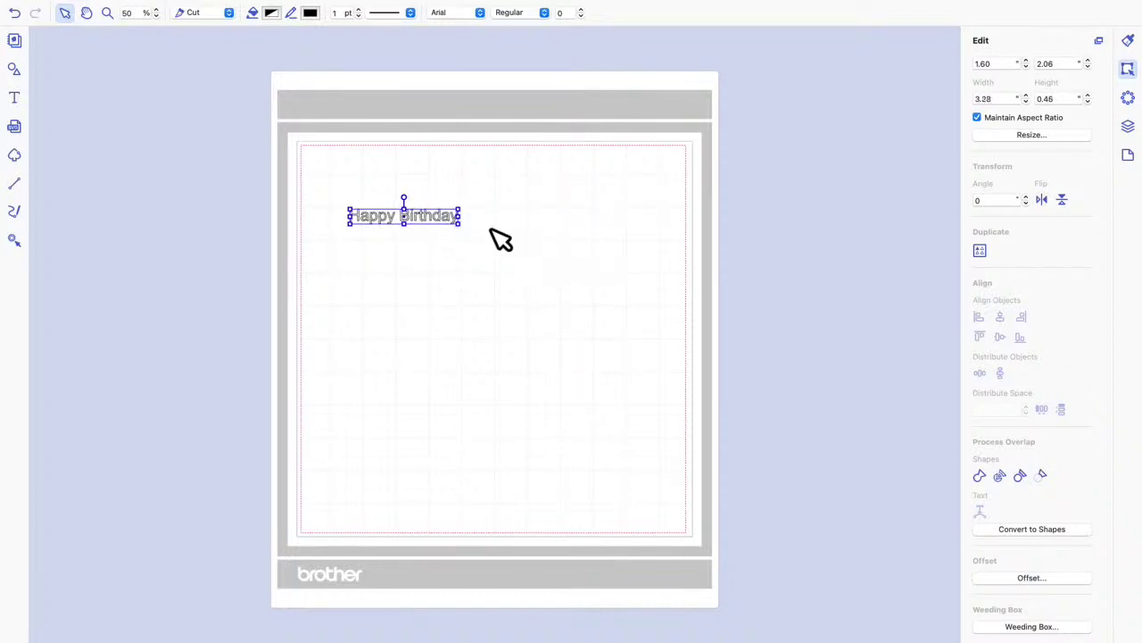
Create a round-cornered outward offset line around the text's outer edge only, with spacing smaller than 0.20 inch
click(1040, 579)
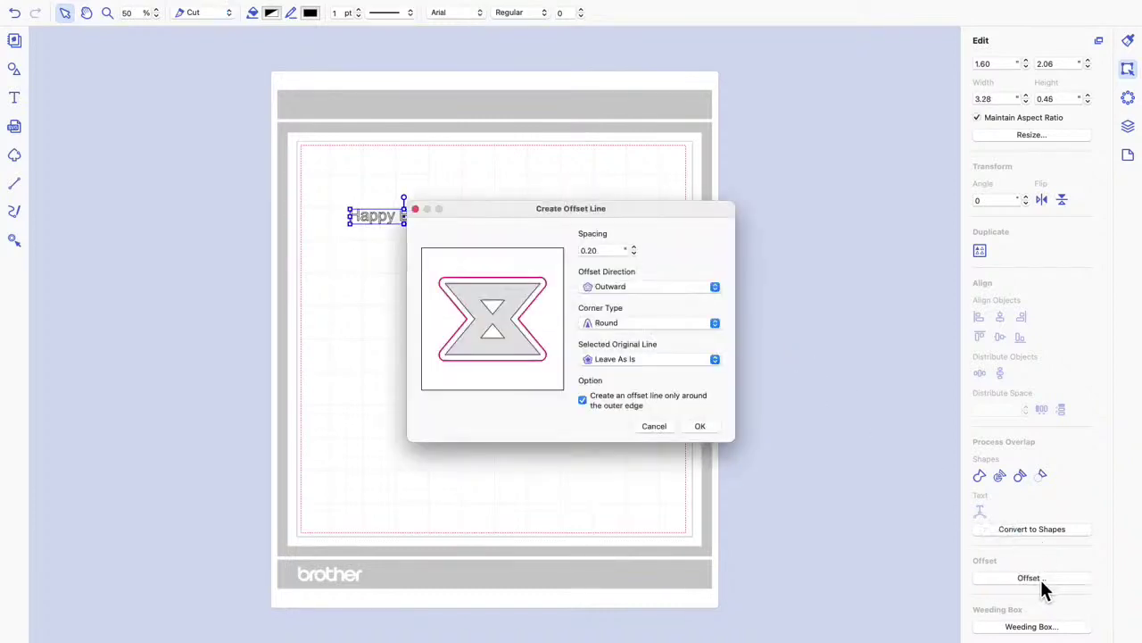
click(636, 253)
click(702, 428)
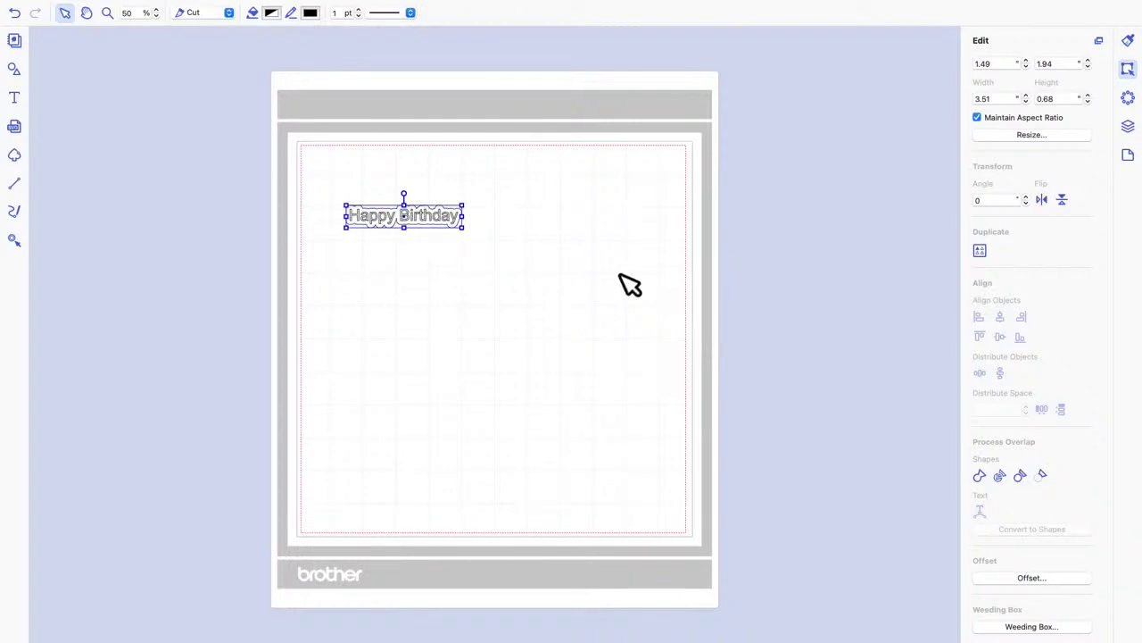
click(495, 228)
click(470, 232)
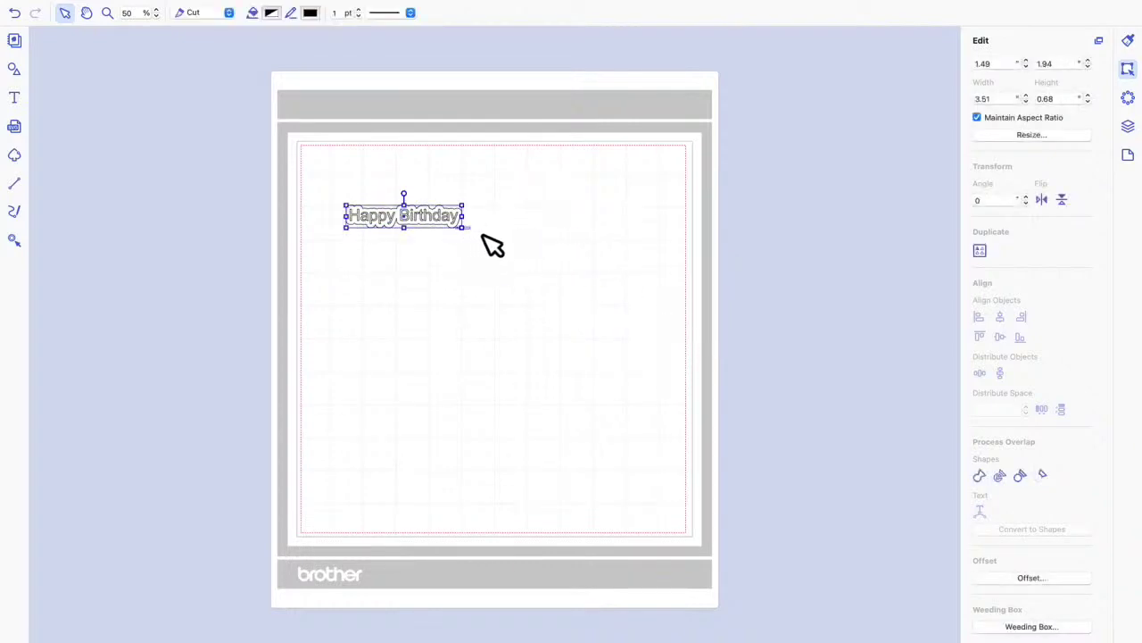
click(553, 227)
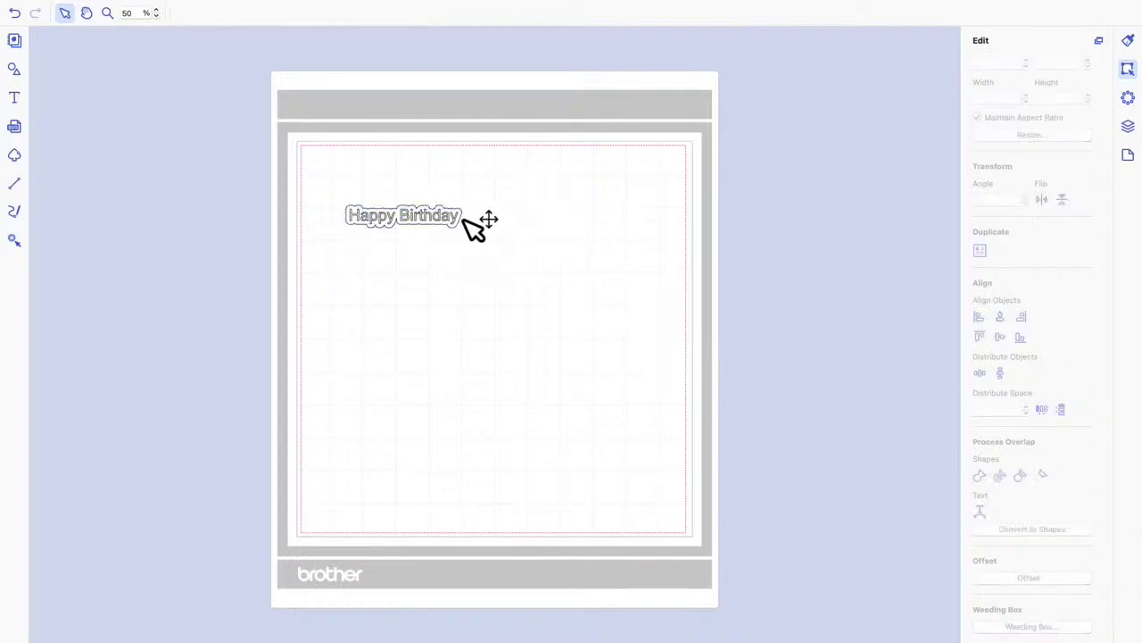
Set the text layer's operation to Draw and check that the offset shape's layer uses Cut
click(1128, 127)
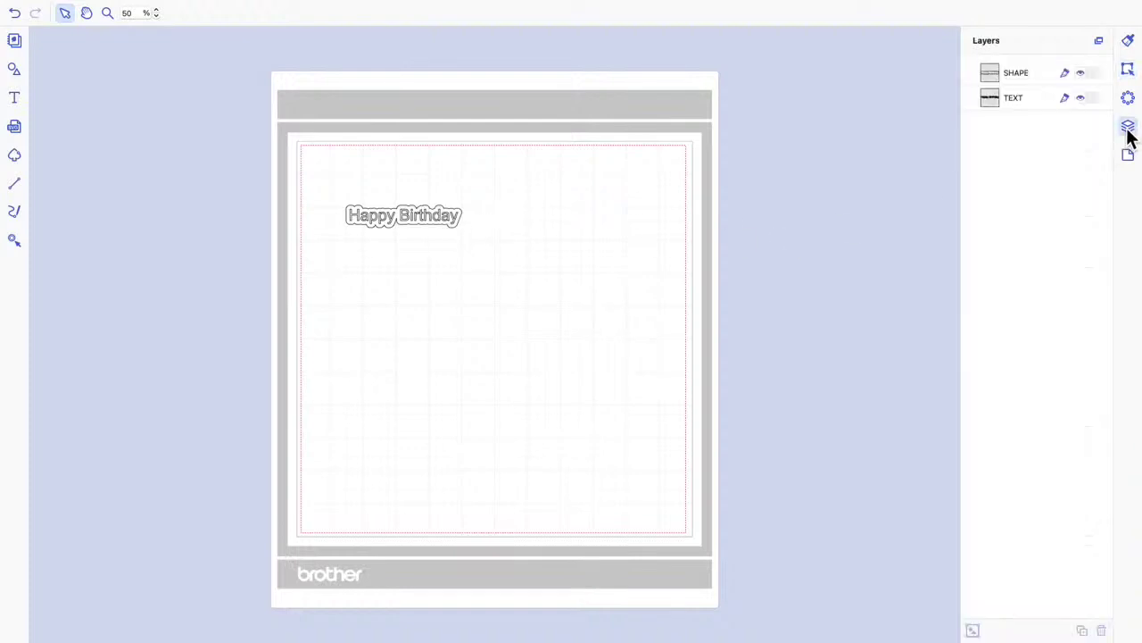
click(1001, 99)
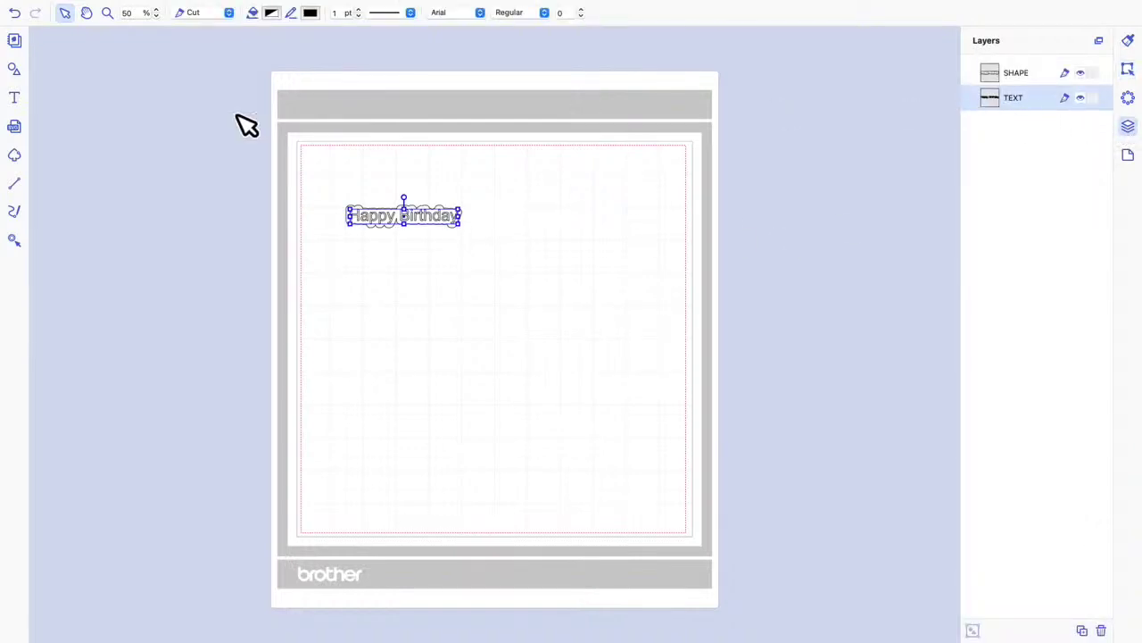
click(230, 13)
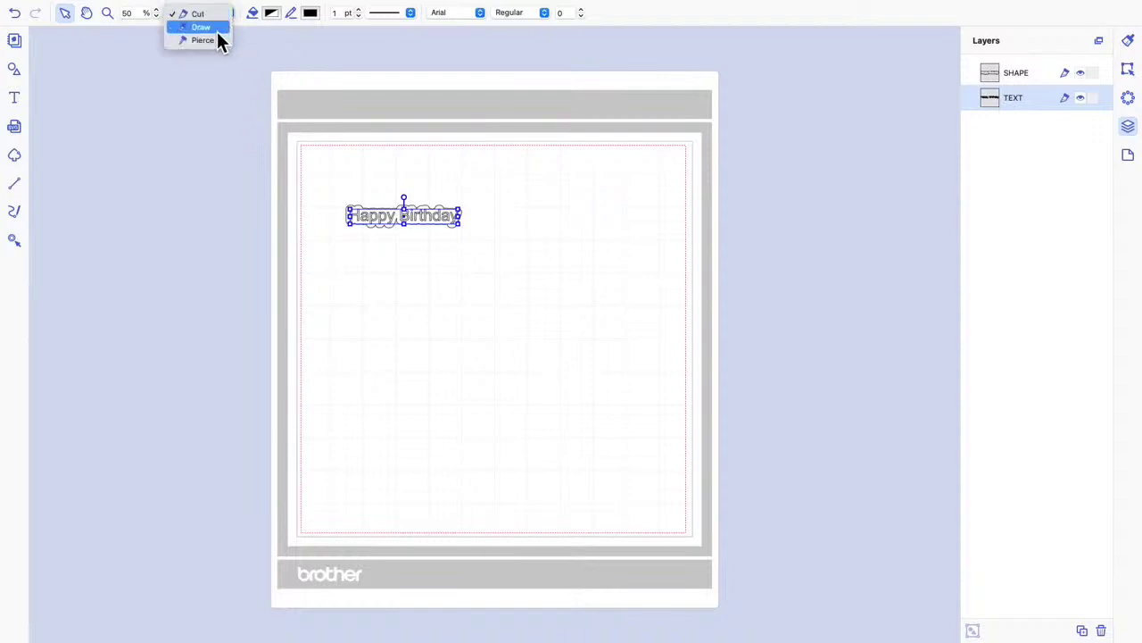
click(217, 29)
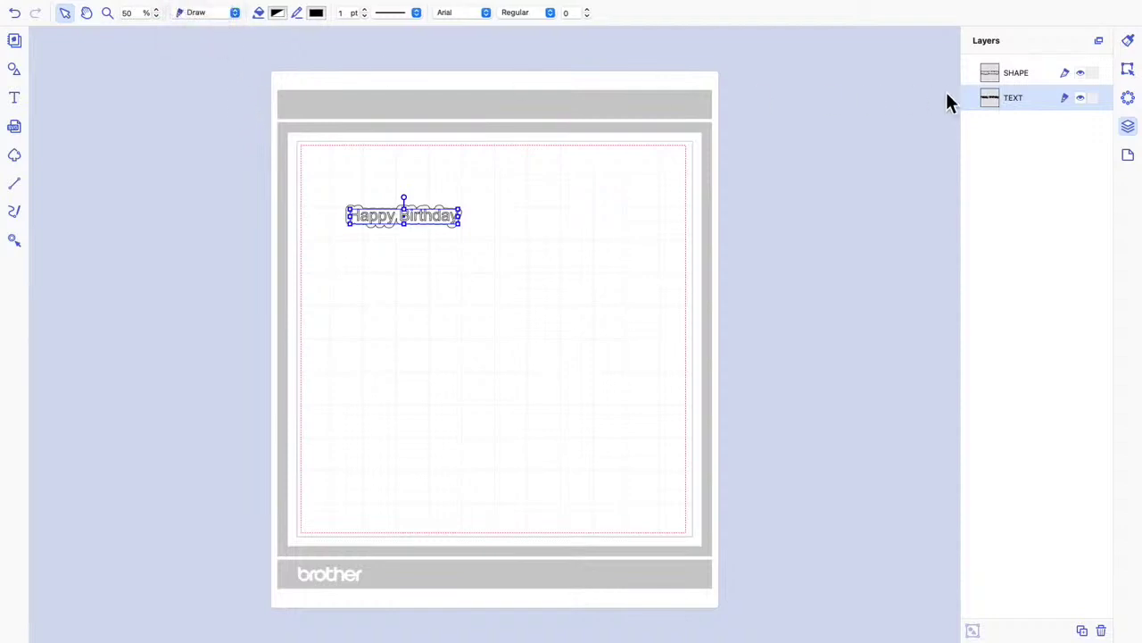
click(997, 77)
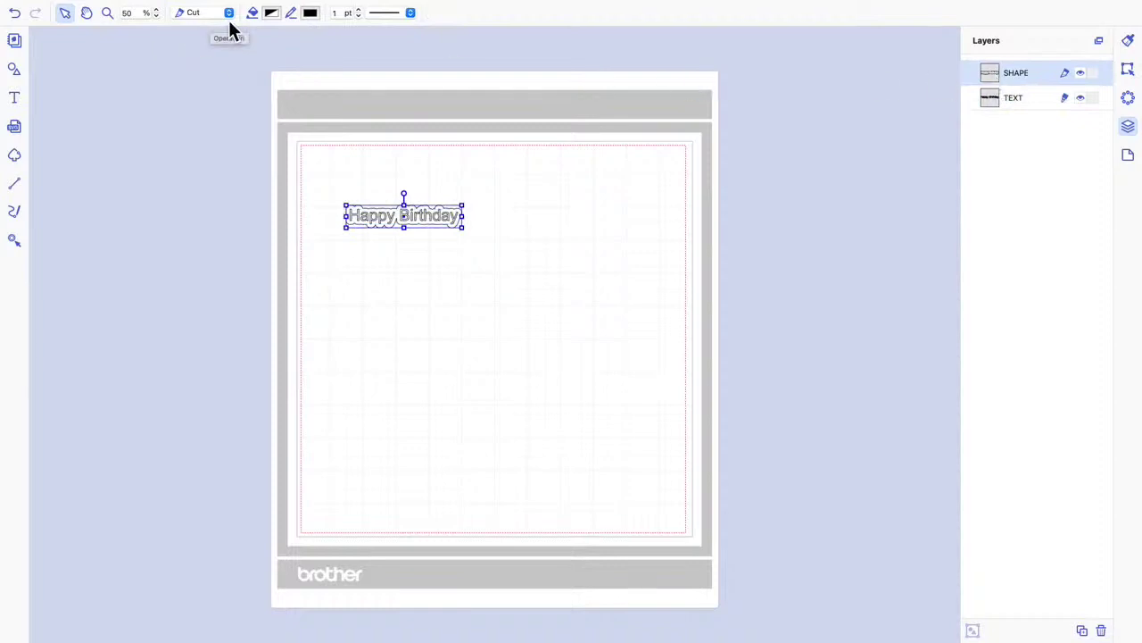
click(361, 186)
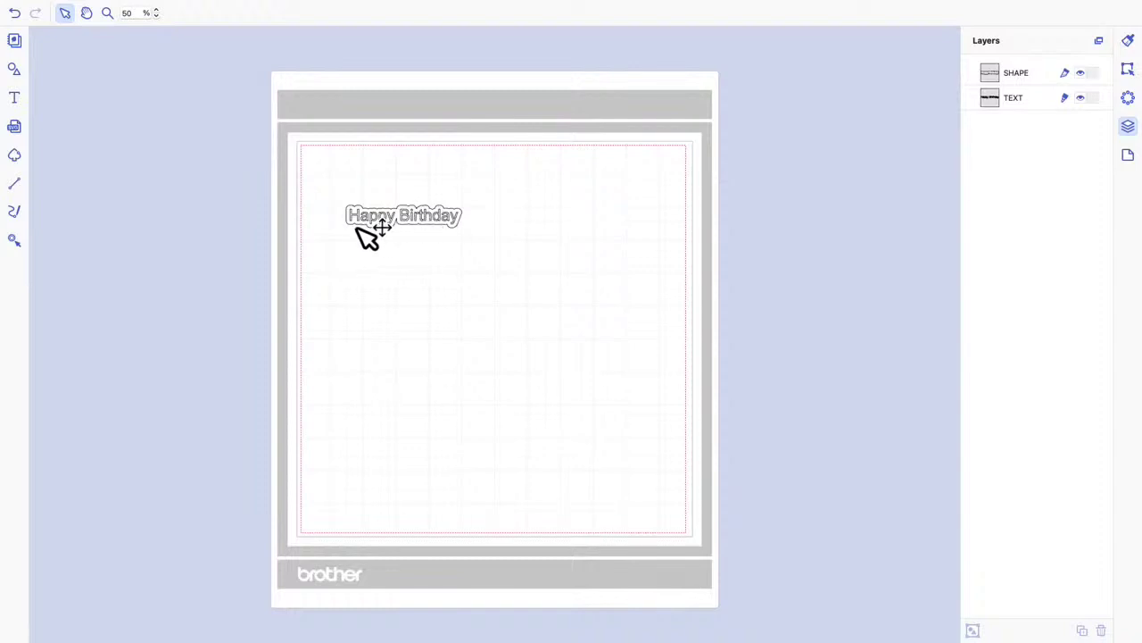
Select the text together with its offset outline and move both into the mat's upper-left corner
click(435, 220)
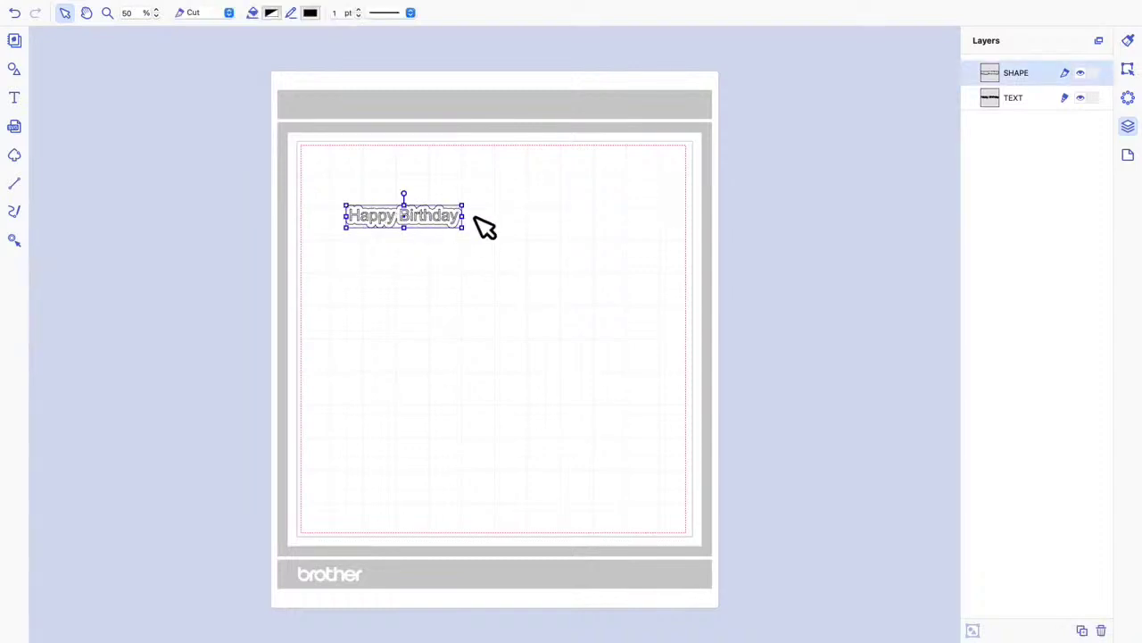
drag(323, 187, 505, 264)
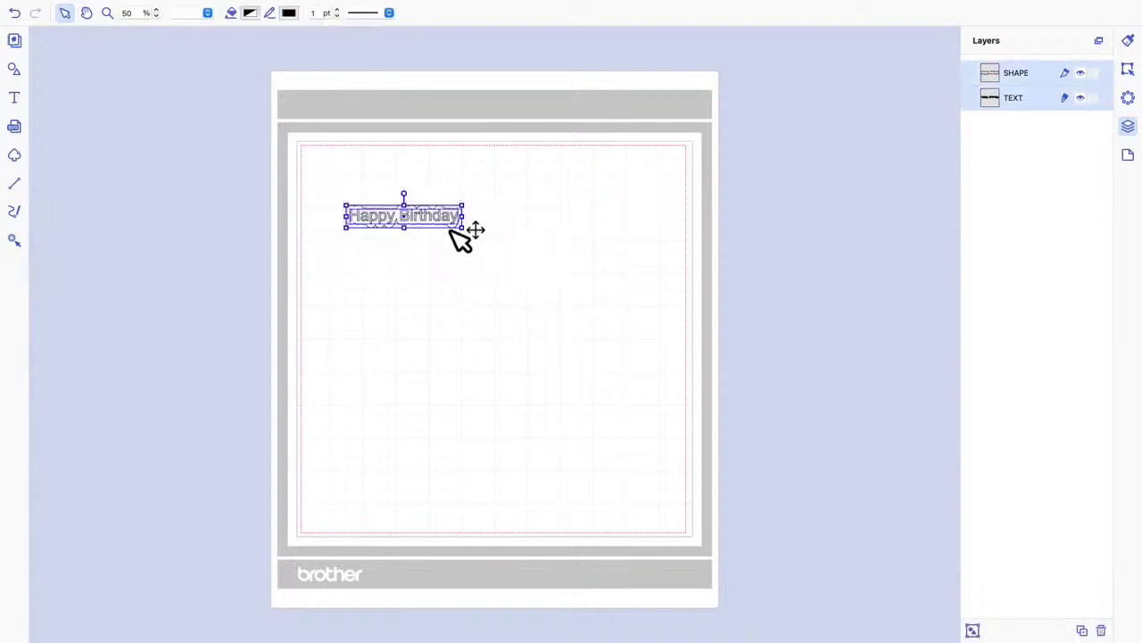
drag(452, 228, 412, 176)
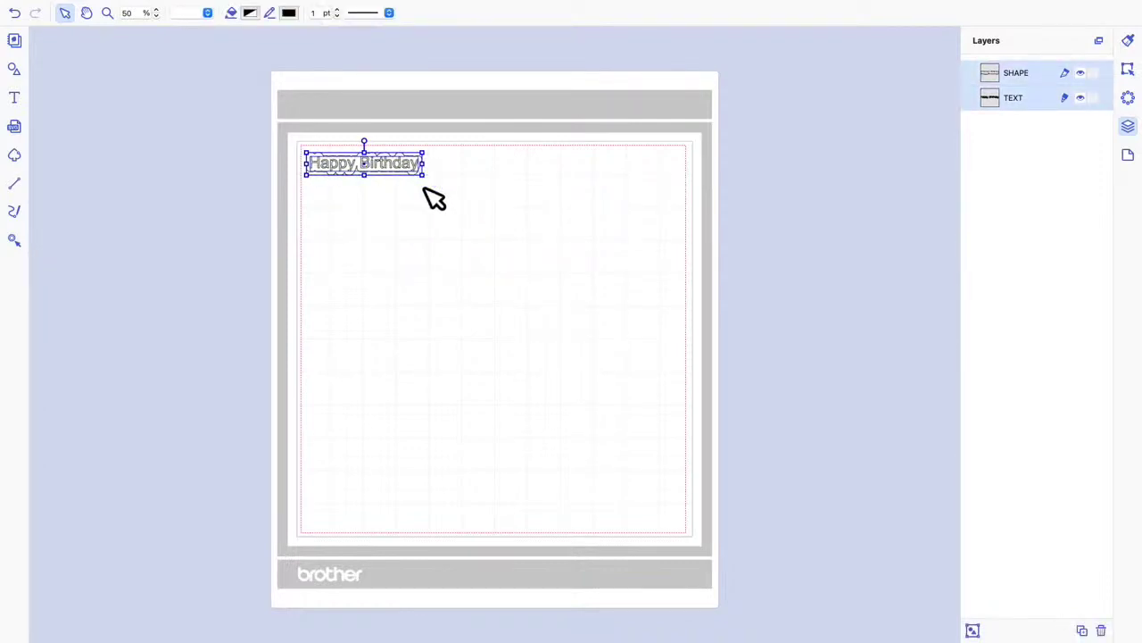
Duplicate the outlined "Happy Birthday" design automatically to fill the whole mat
click(1129, 75)
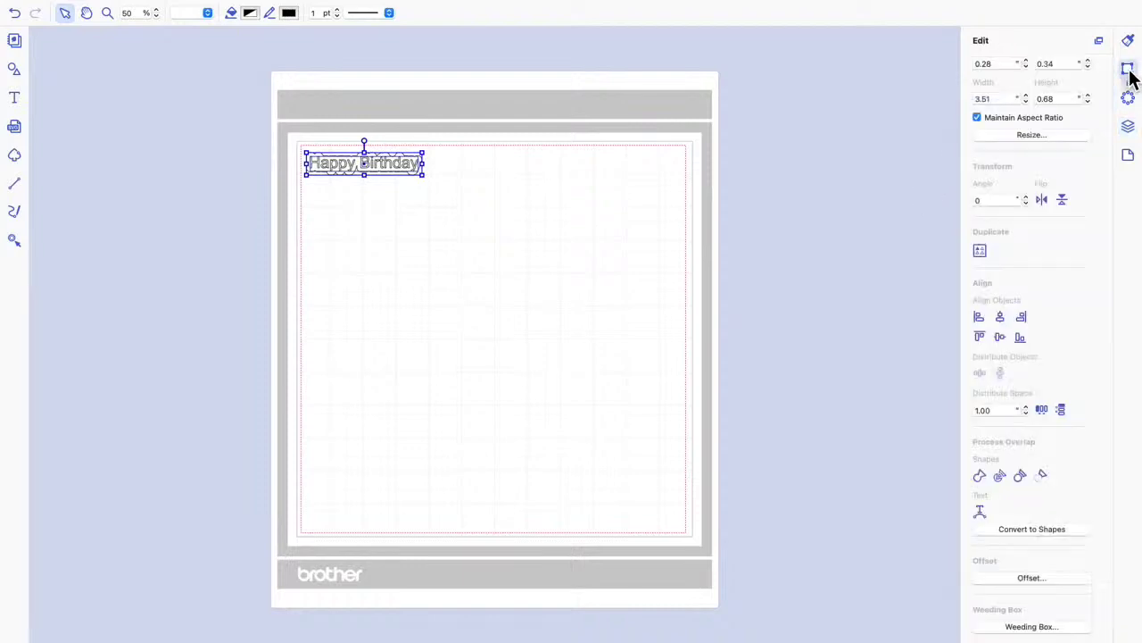
click(979, 251)
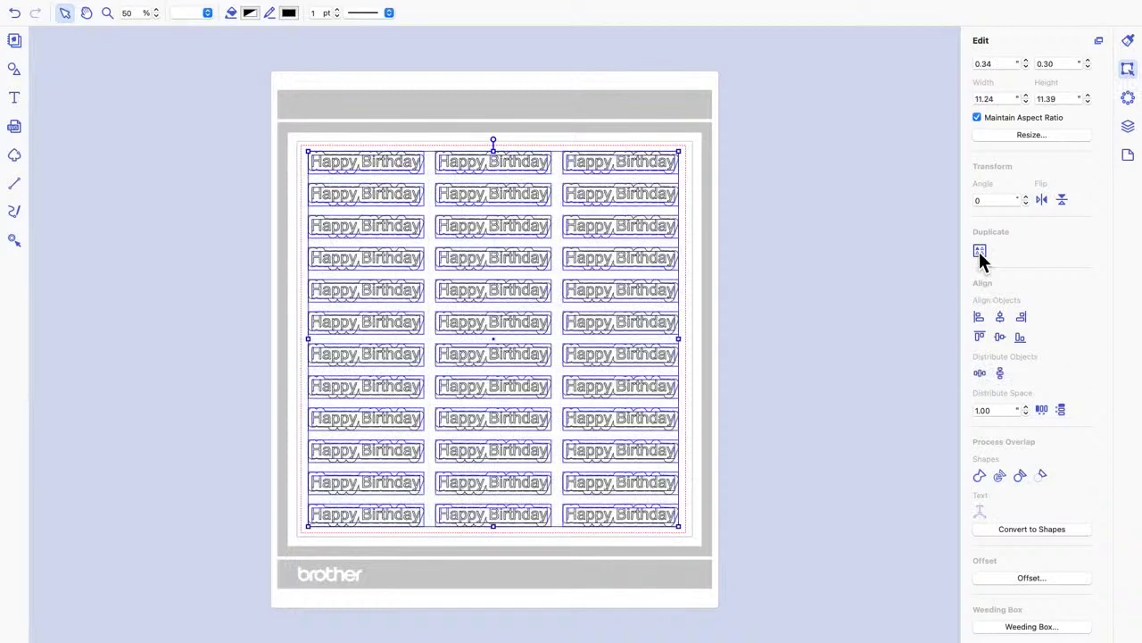
click(783, 273)
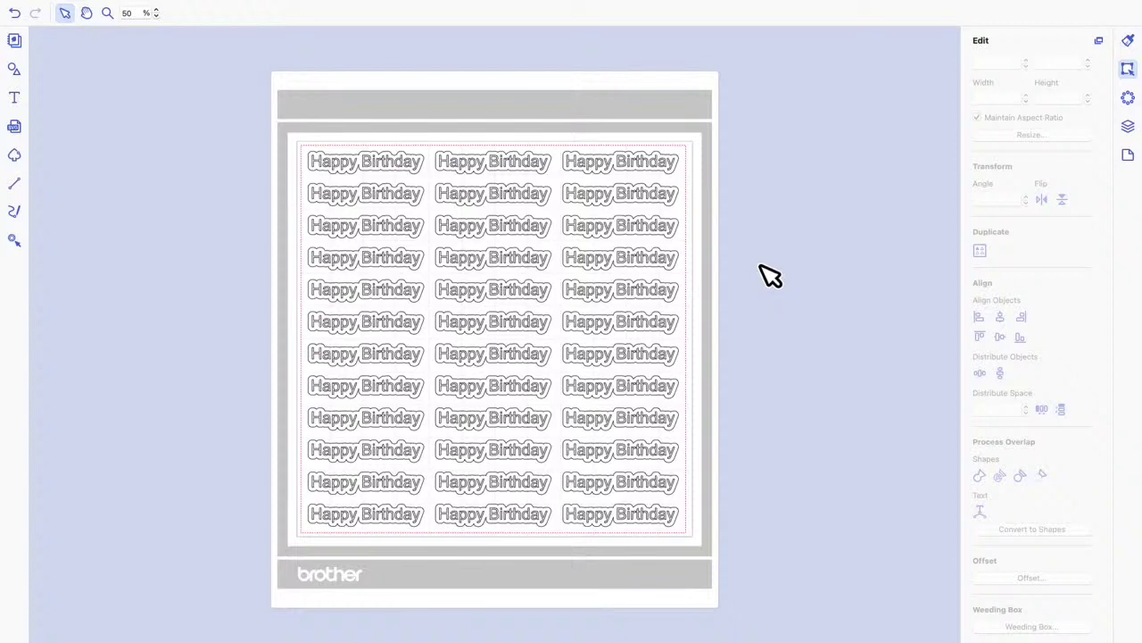
Delete all the duplicates, keeping only the outlined "Happy Birthday" design in the mat's upper-left corner
drag(266, 189, 594, 329)
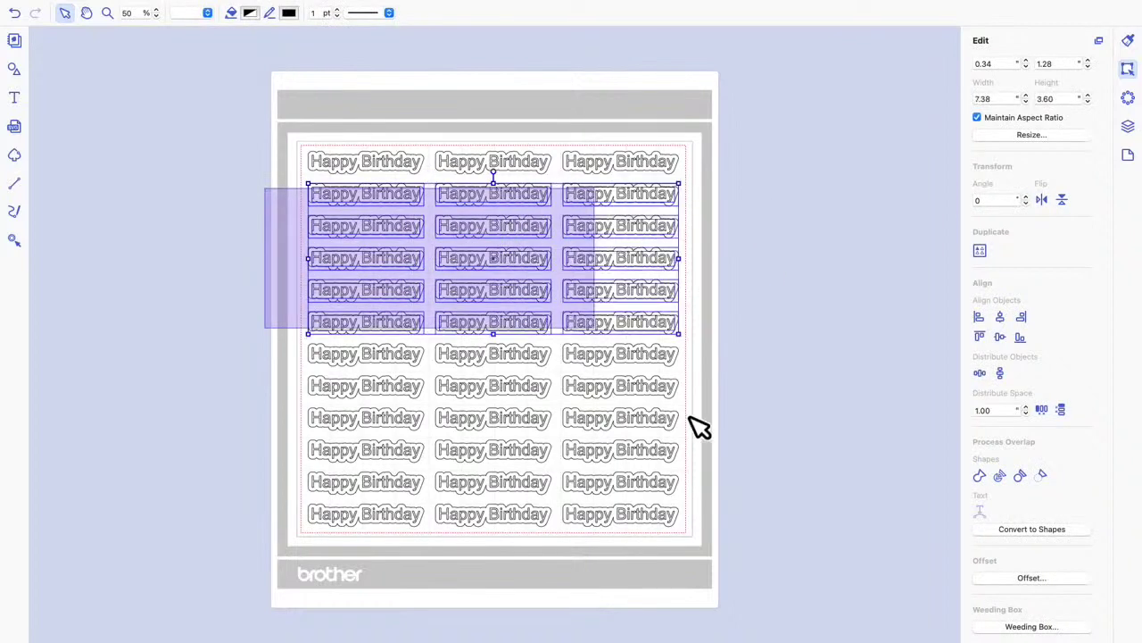
drag(699, 426, 755, 566)
key(Delete)
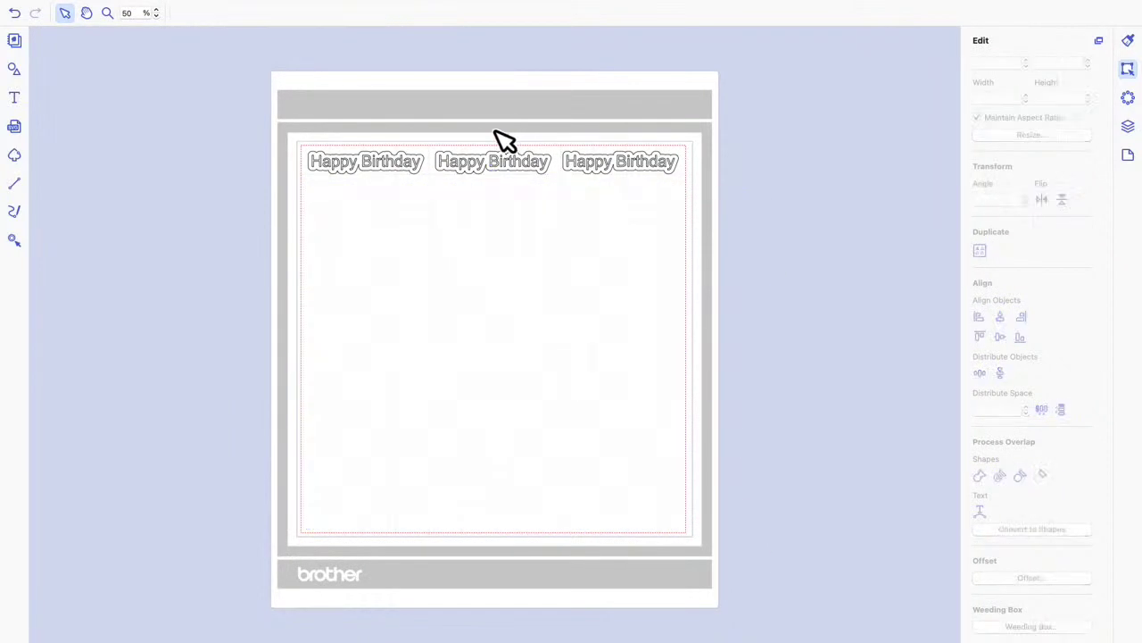
drag(434, 136, 622, 184)
key(Delete)
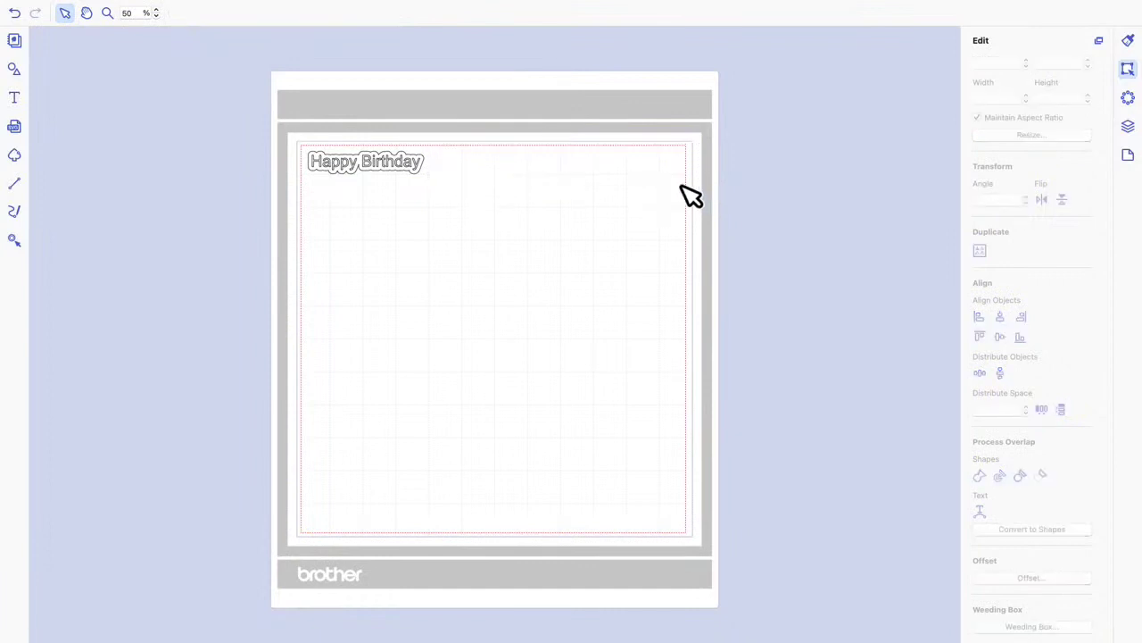
Create a second, outward offset outline around the existing offset shape with 0.12" spacing and round corners, leaving the original line as is
click(1130, 129)
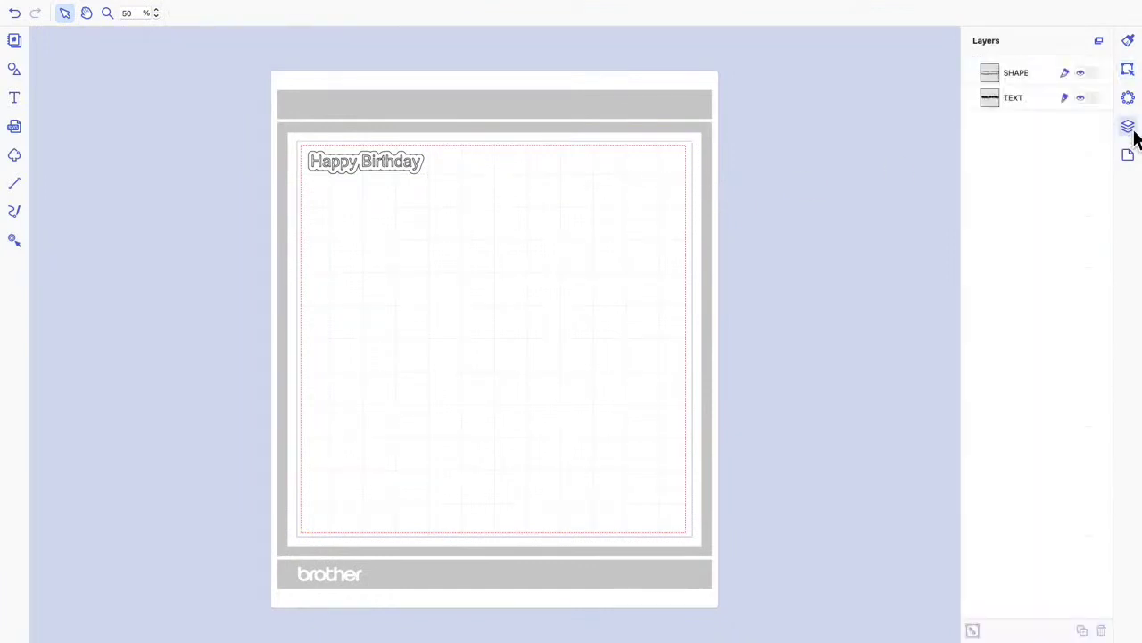
click(998, 75)
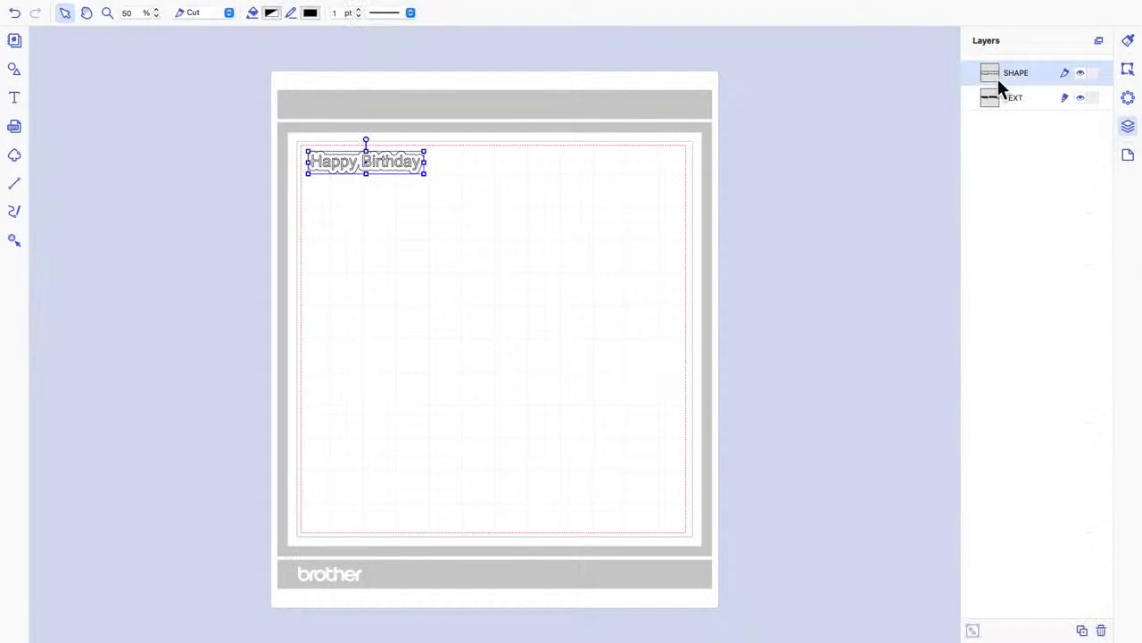
click(1128, 70)
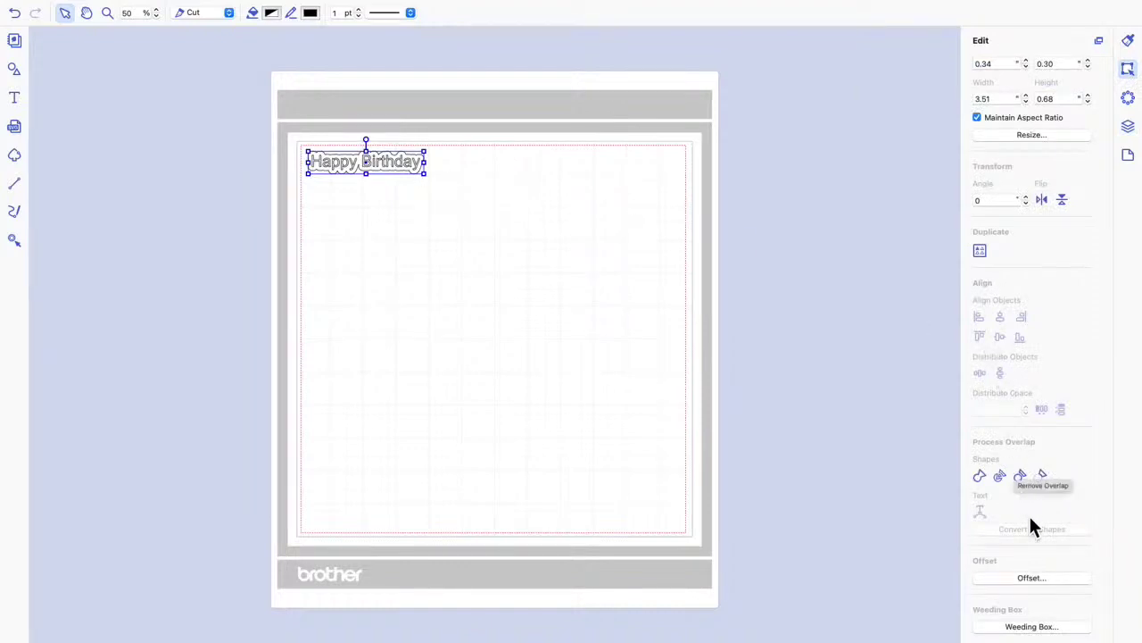
click(1038, 579)
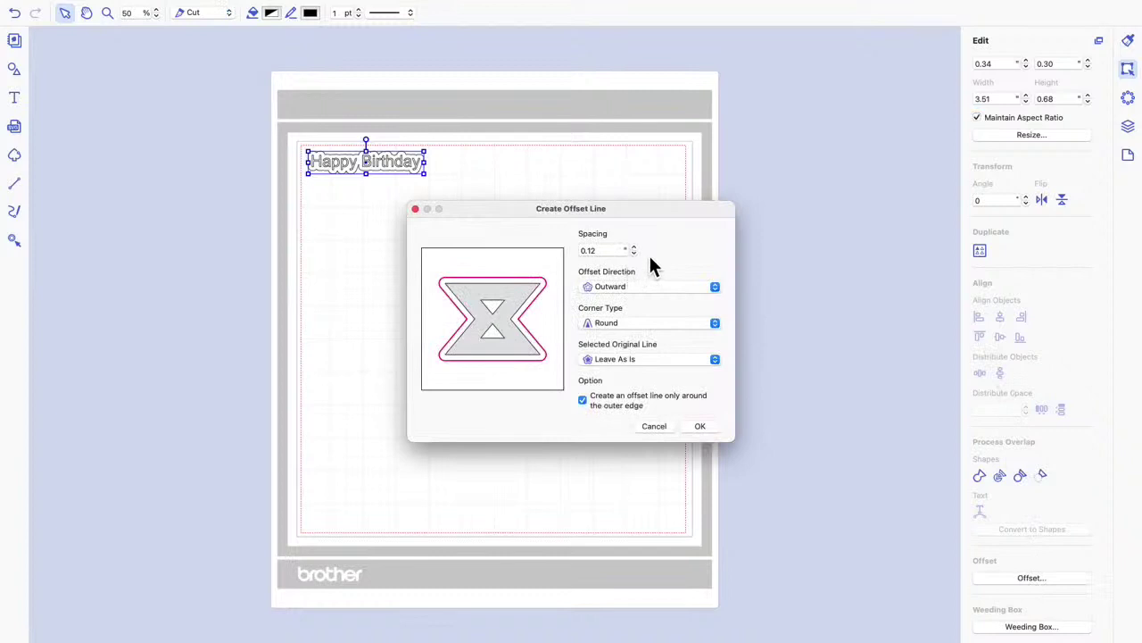
click(712, 428)
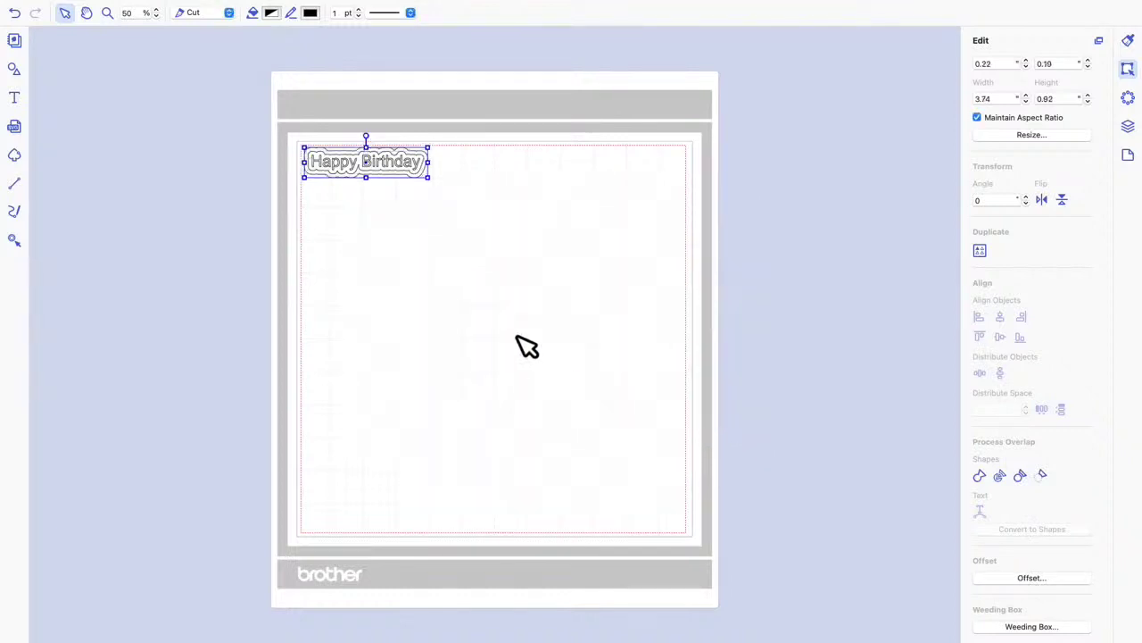
Pull the text and its two offset outlines apart on the mat, and undo the moves of the text and the smaller outline
click(501, 217)
drag(396, 172, 550, 192)
drag(419, 183, 479, 255)
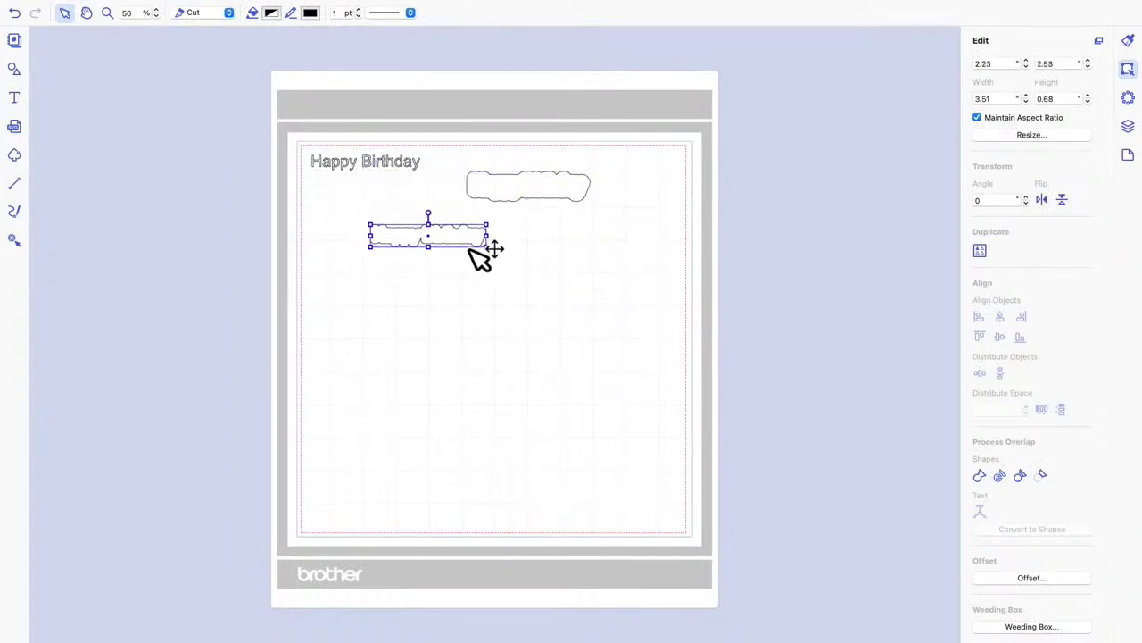
drag(409, 172, 416, 192)
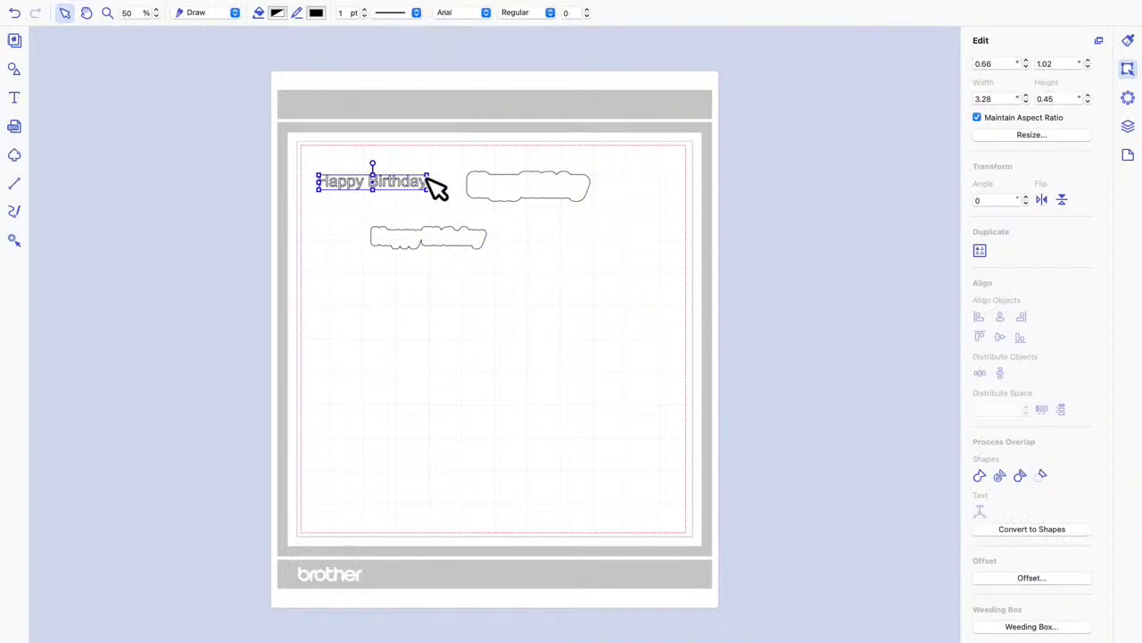
click(16, 15)
click(16, 14)
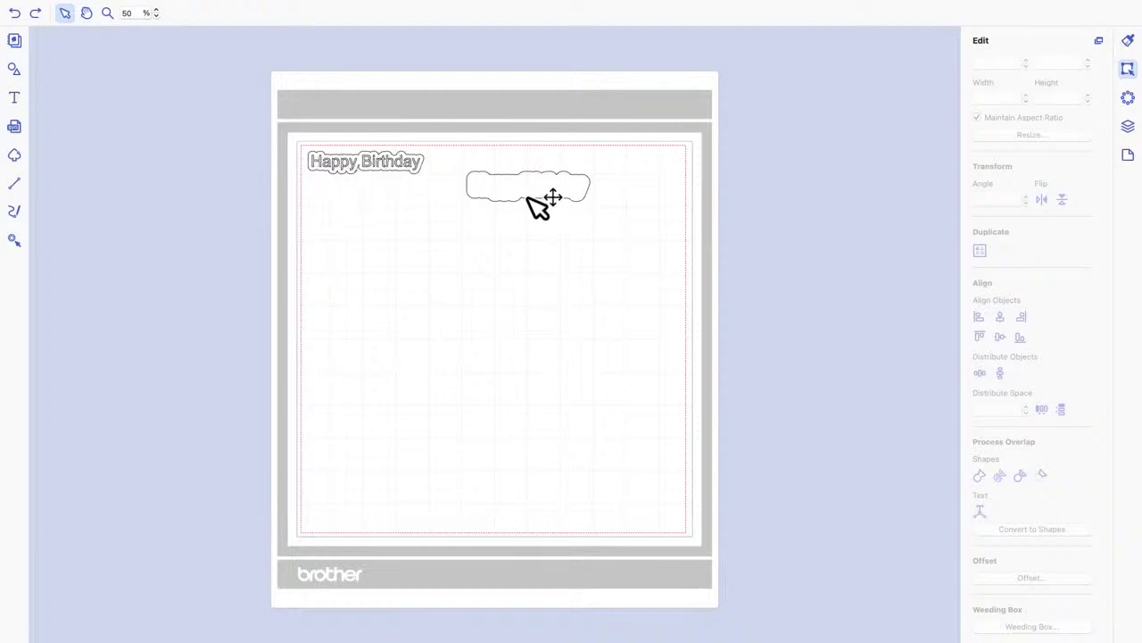
Move the larger outline toward the mat's upper-right corner and back around the "Happy Birthday" design
mouse_move(528, 187)
mouse_down()
mouse_move(545, 184)
mouse_move(541, 171)
mouse_move(602, 178)
mouse_up()
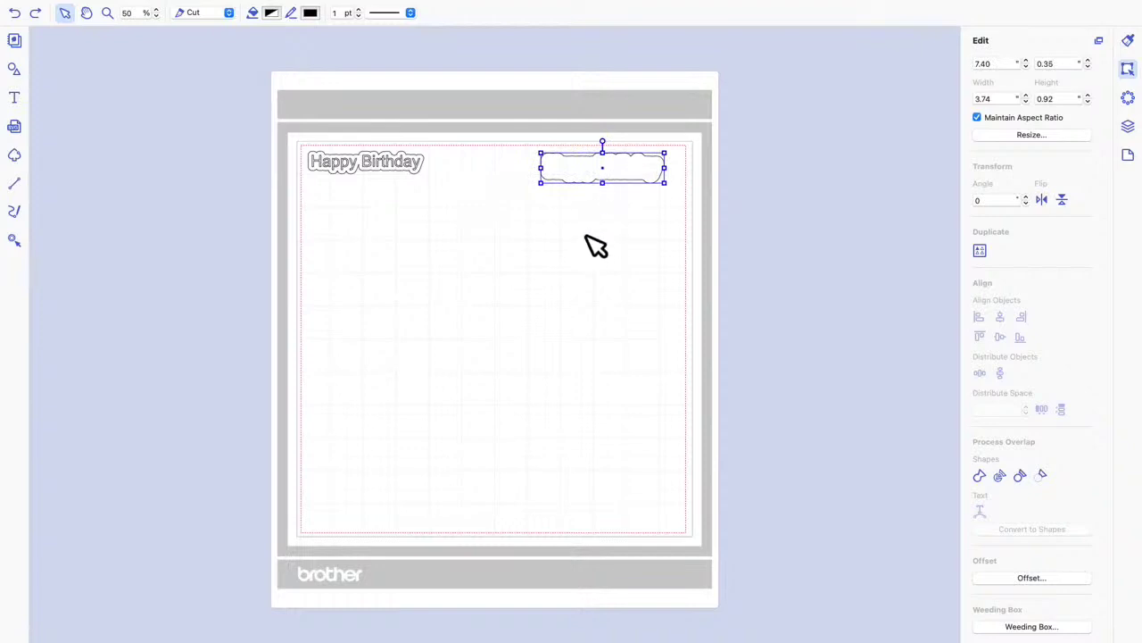
drag(629, 170, 393, 164)
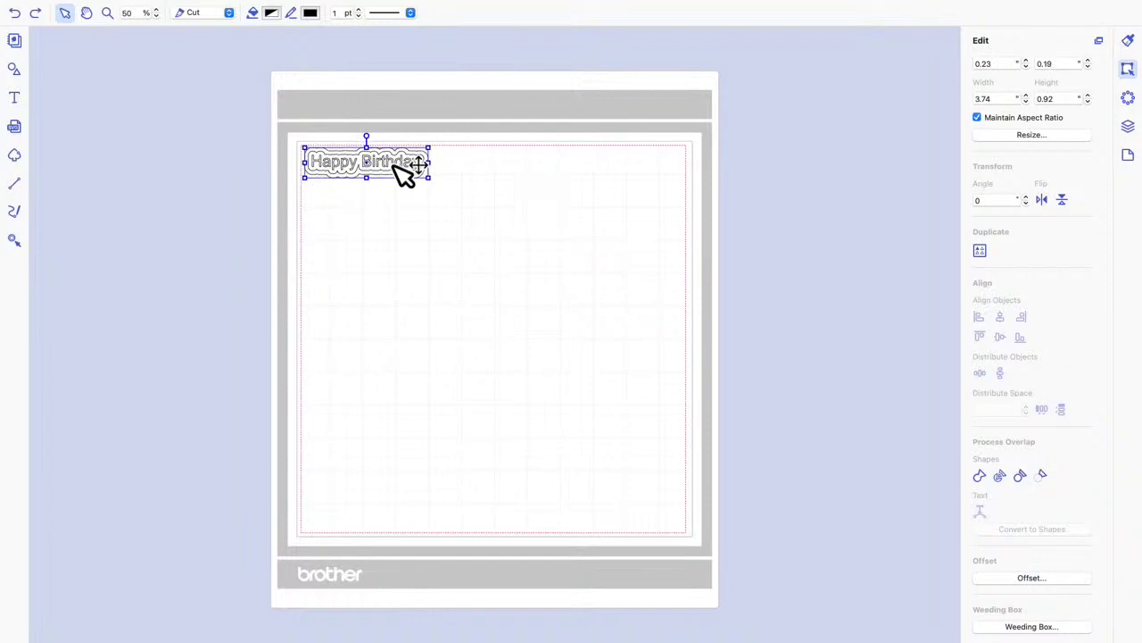
click(483, 215)
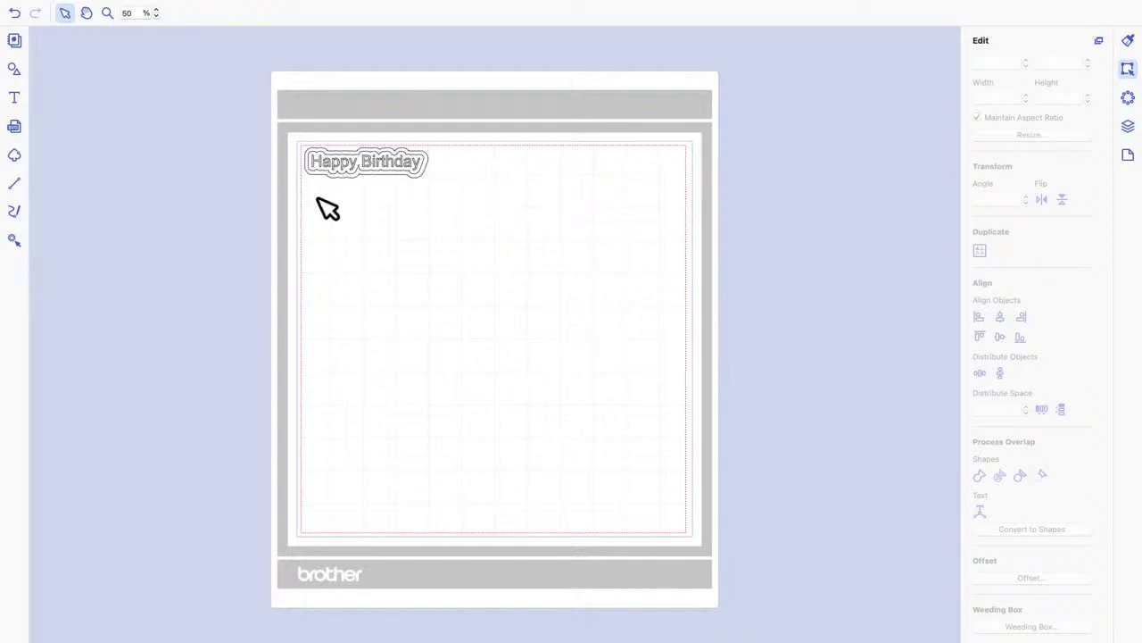
Move the larger outline to the mat's upper-right corner and fill the mat with duplicates of the design and outline together
drag(426, 176, 651, 173)
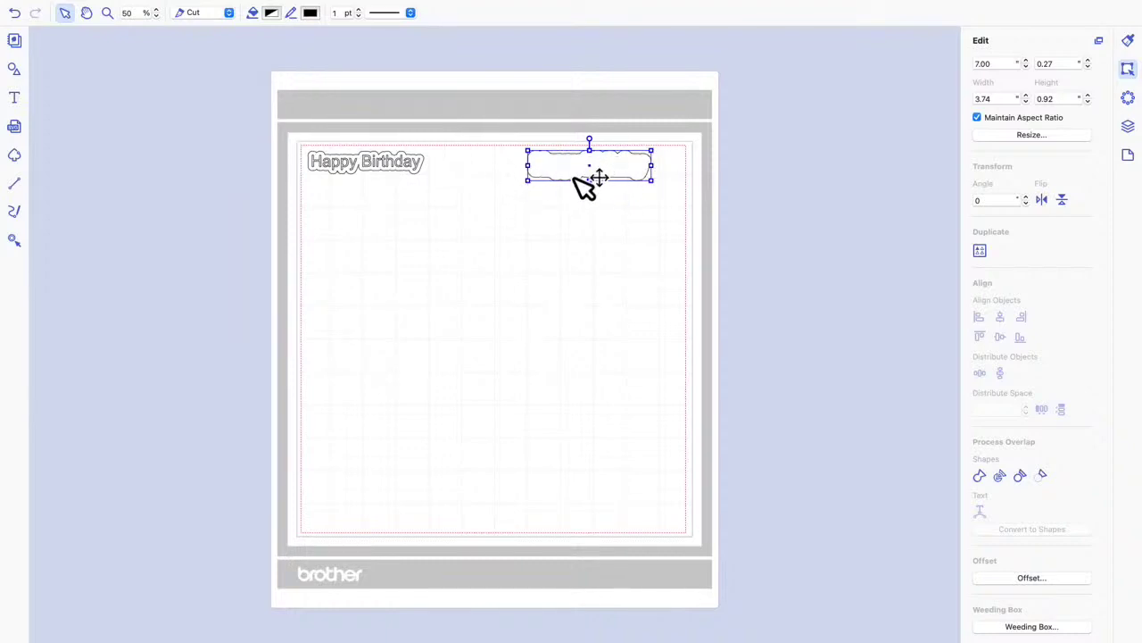
mouse_move(615, 172)
mouse_down()
mouse_move(633, 173)
mouse_move(632, 187)
mouse_up()
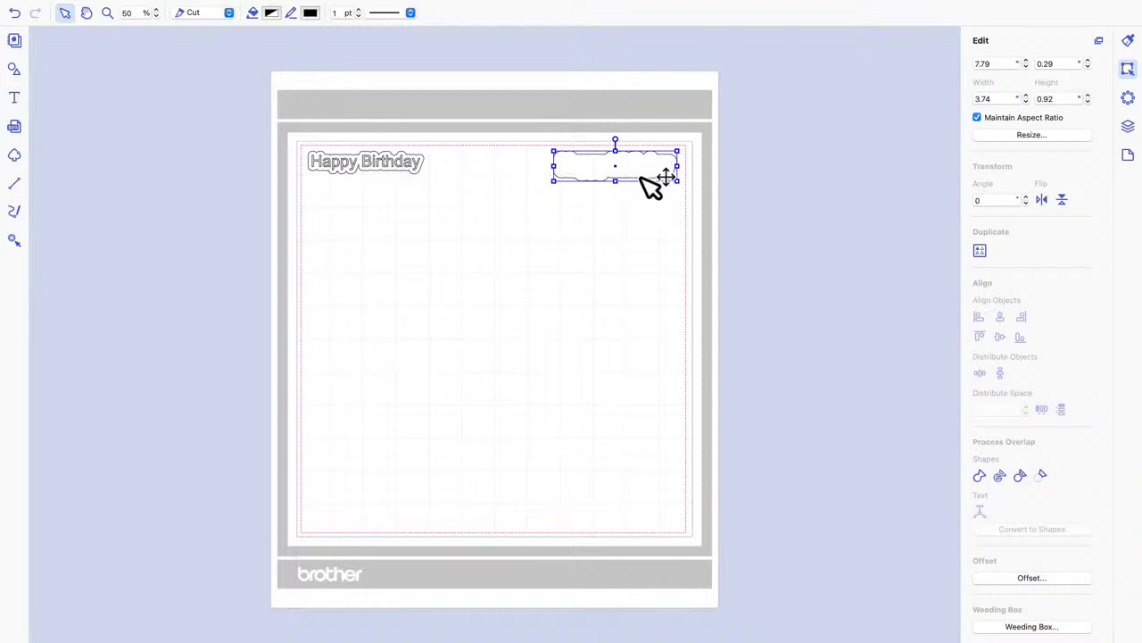
drag(274, 125, 741, 216)
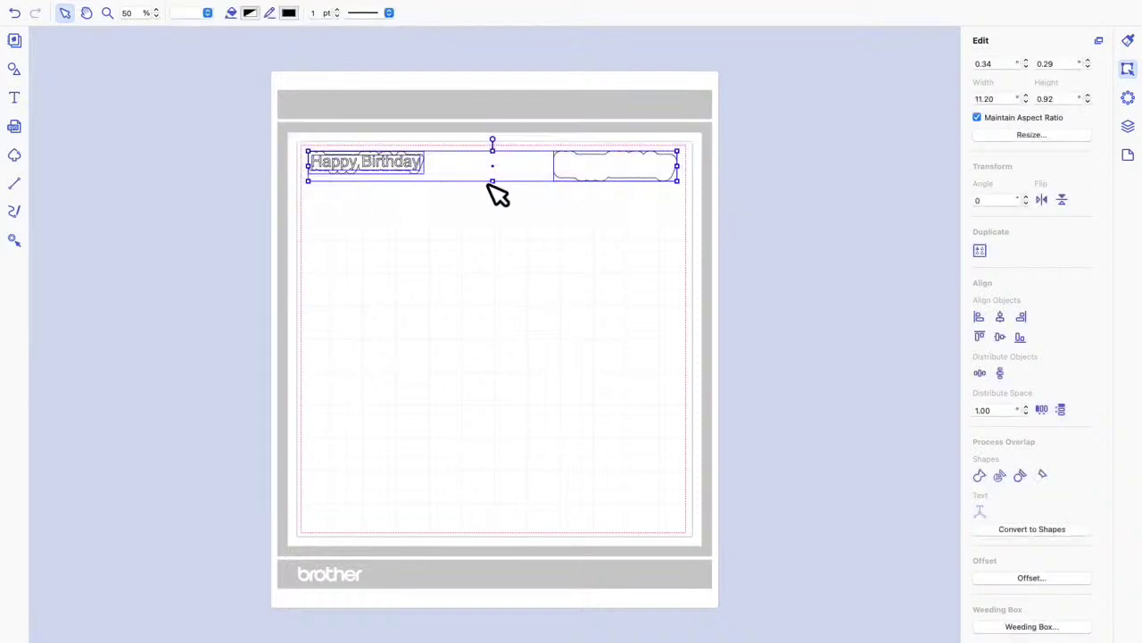
click(980, 253)
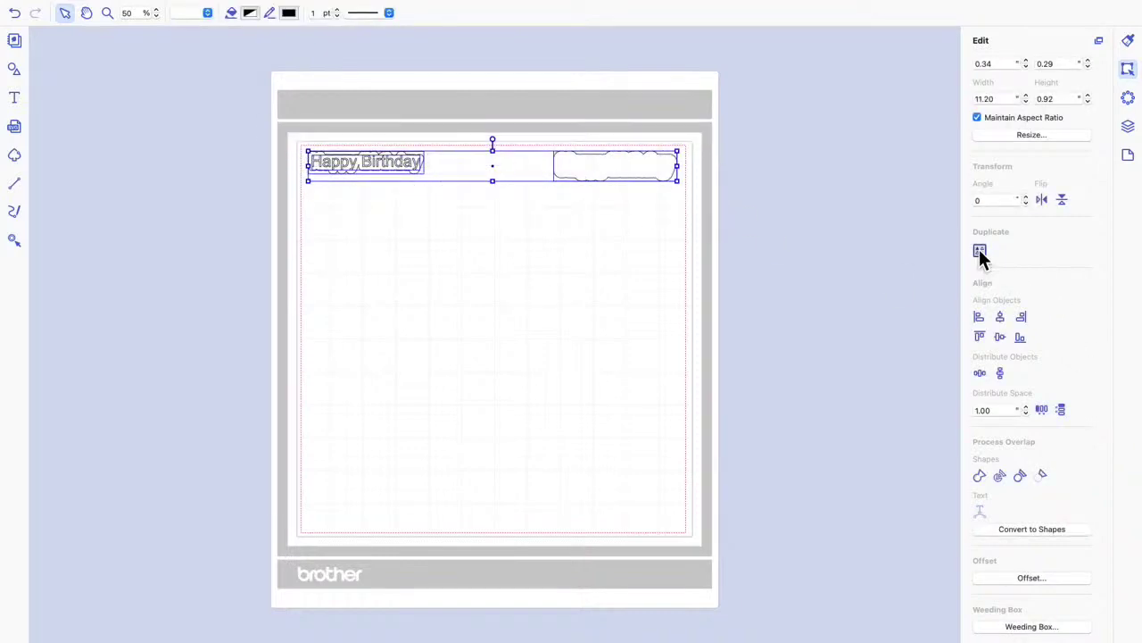
click(790, 327)
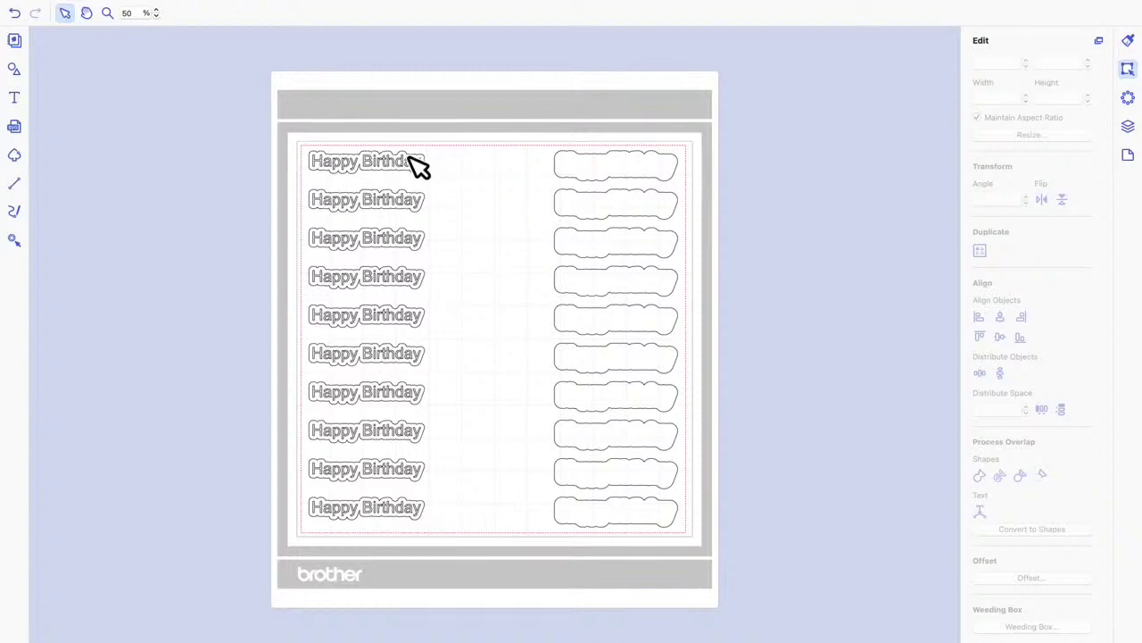
Fill the first row's larger outline with black (Licorice) and move it over the first "Happy Birthday" design
click(614, 171)
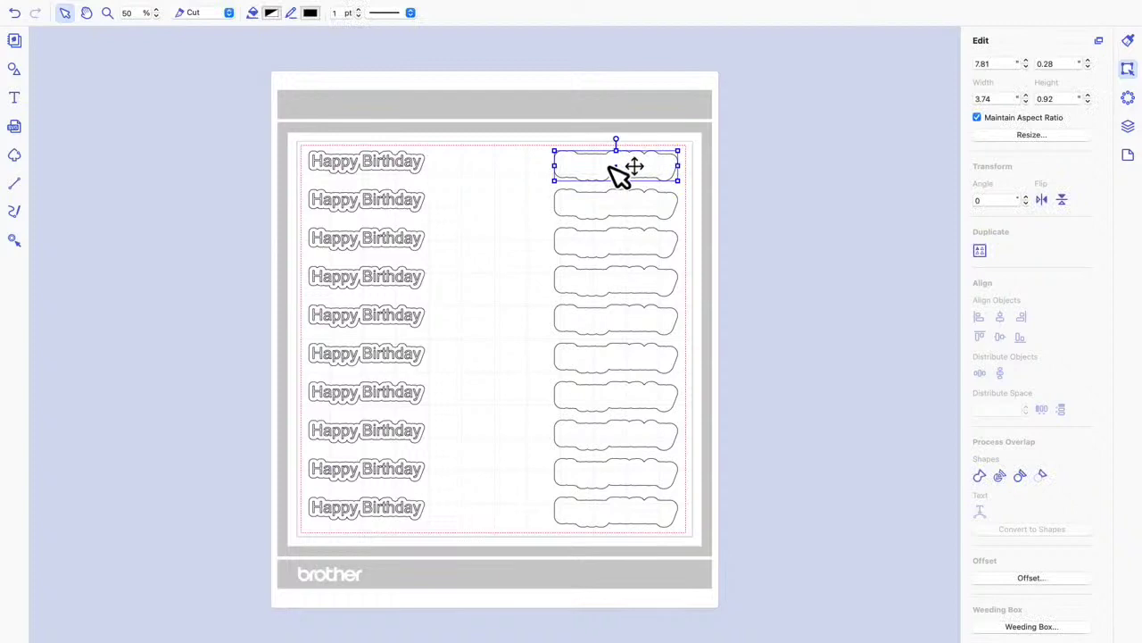
click(271, 12)
click(806, 221)
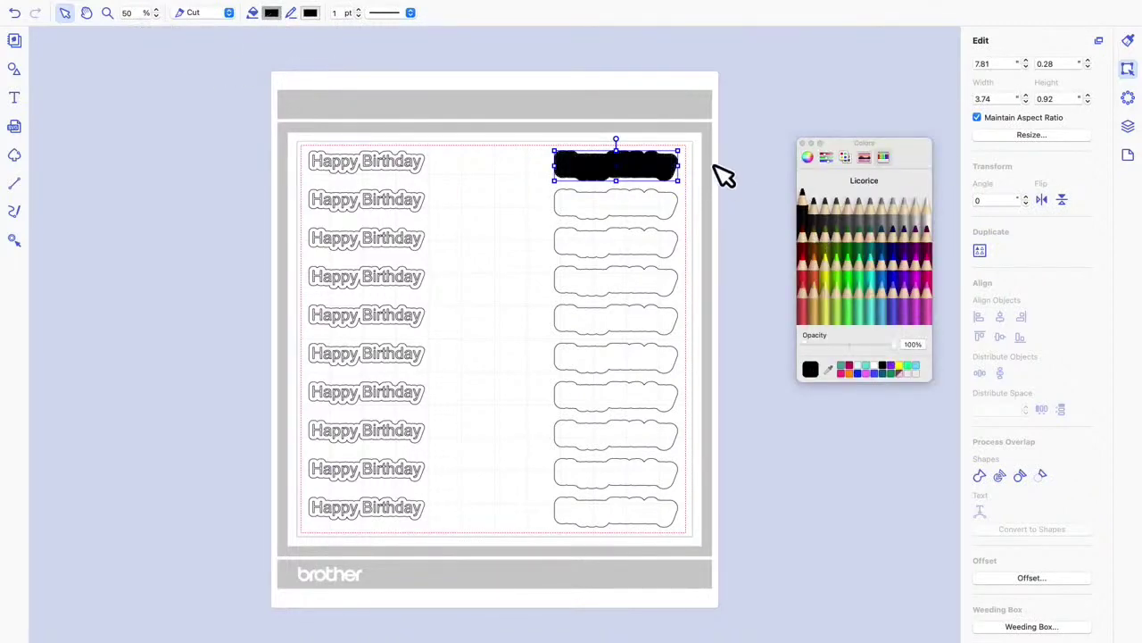
drag(675, 173, 420, 170)
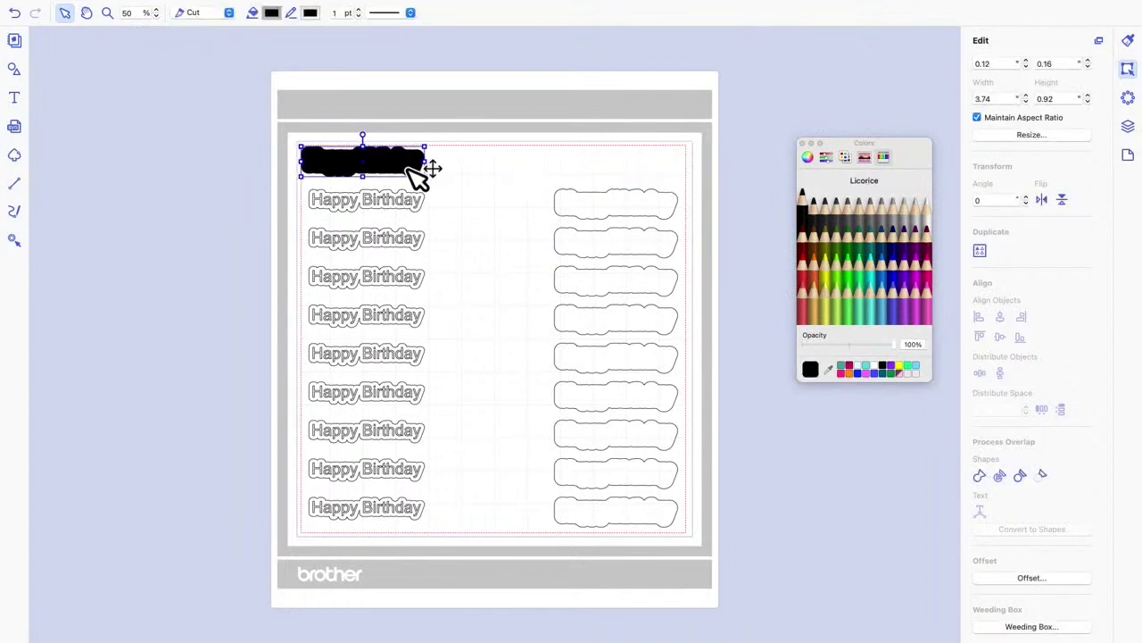
Send the black shape to the back of the stacking order, behind the first "Happy Birthday" design
click(1128, 126)
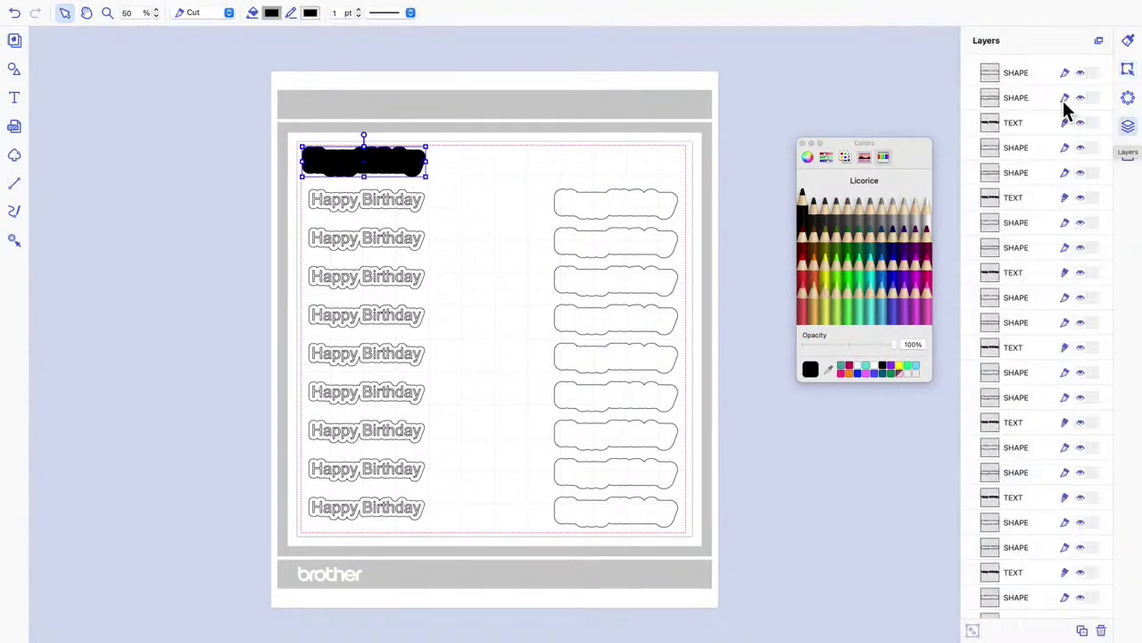
click(1128, 70)
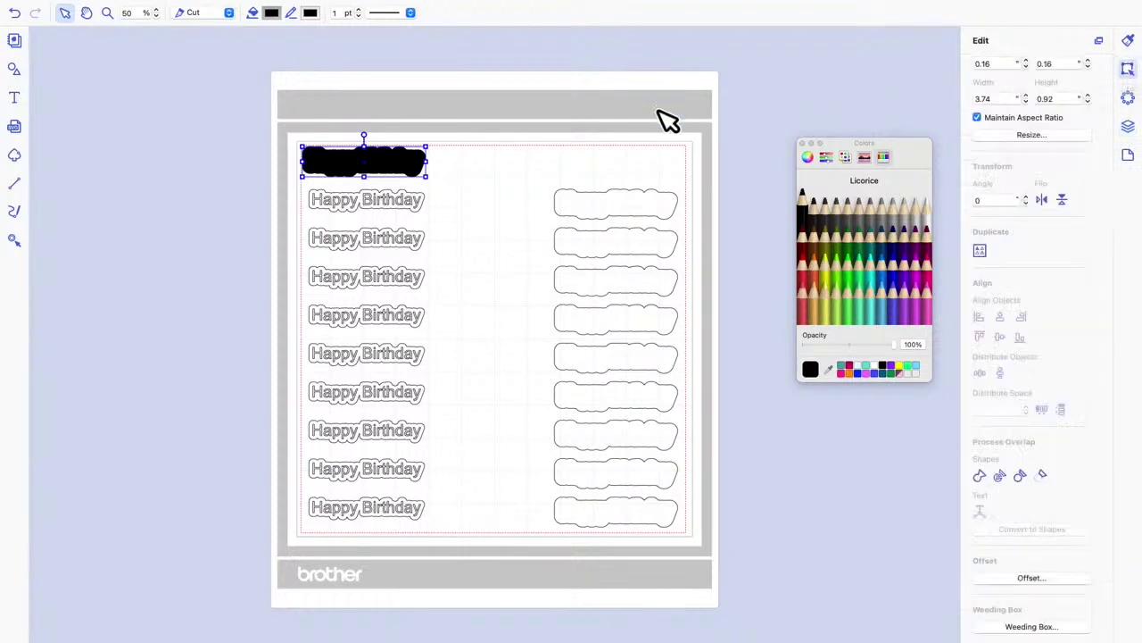
right_click(416, 167)
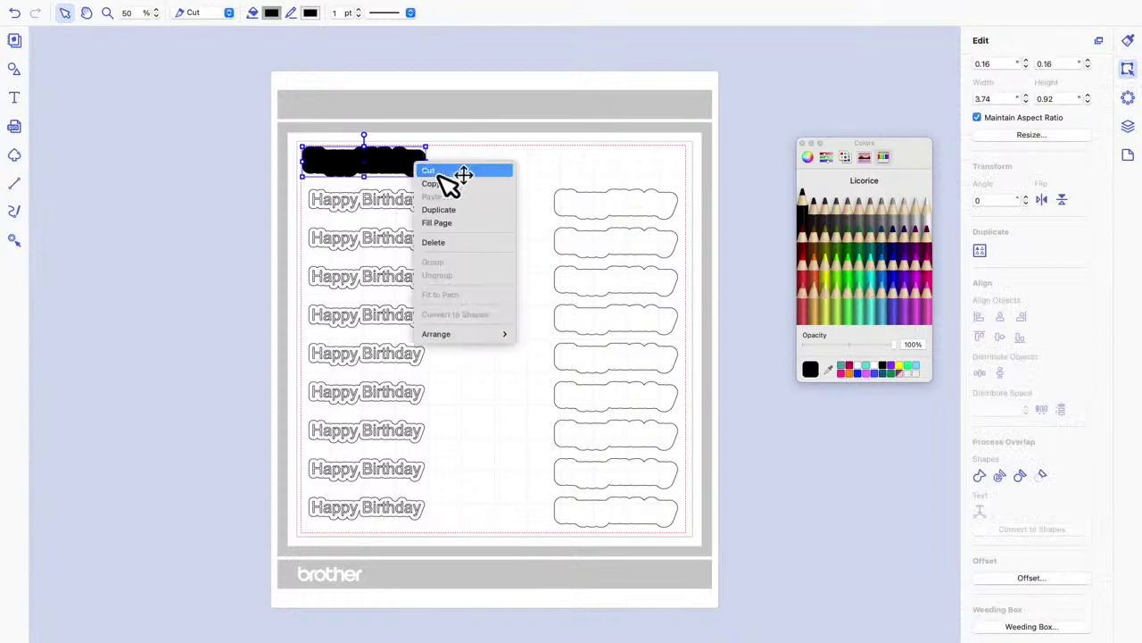
mouse_move(501, 339)
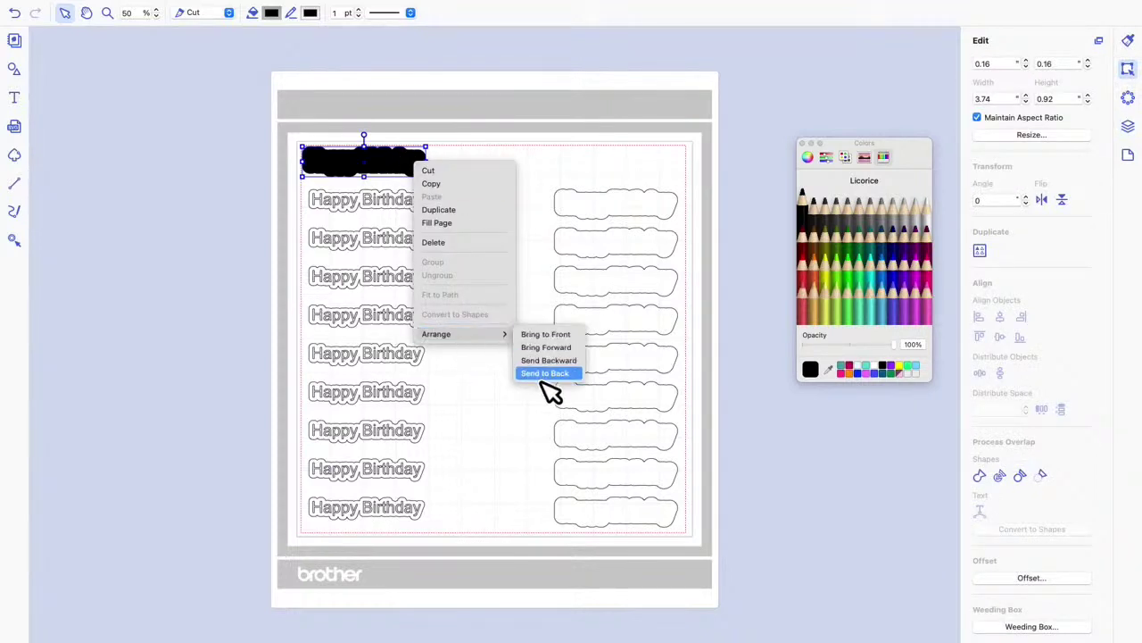
key(Escape)
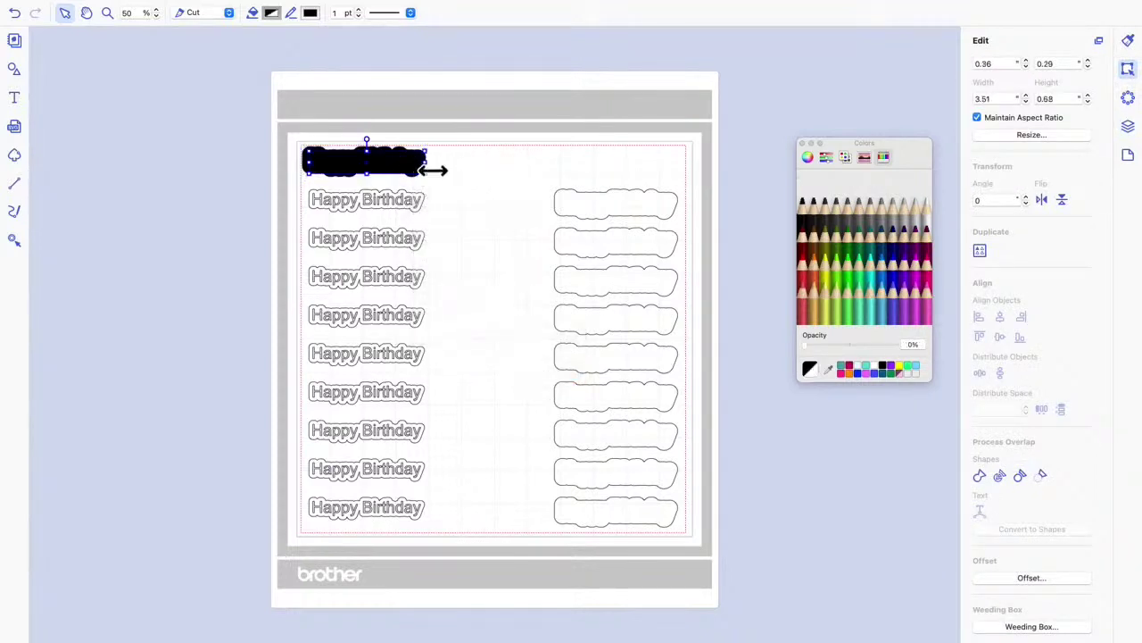
Bring the smaller outline over the black shape to the front of the stacking order
right_click(418, 155)
click(422, 159)
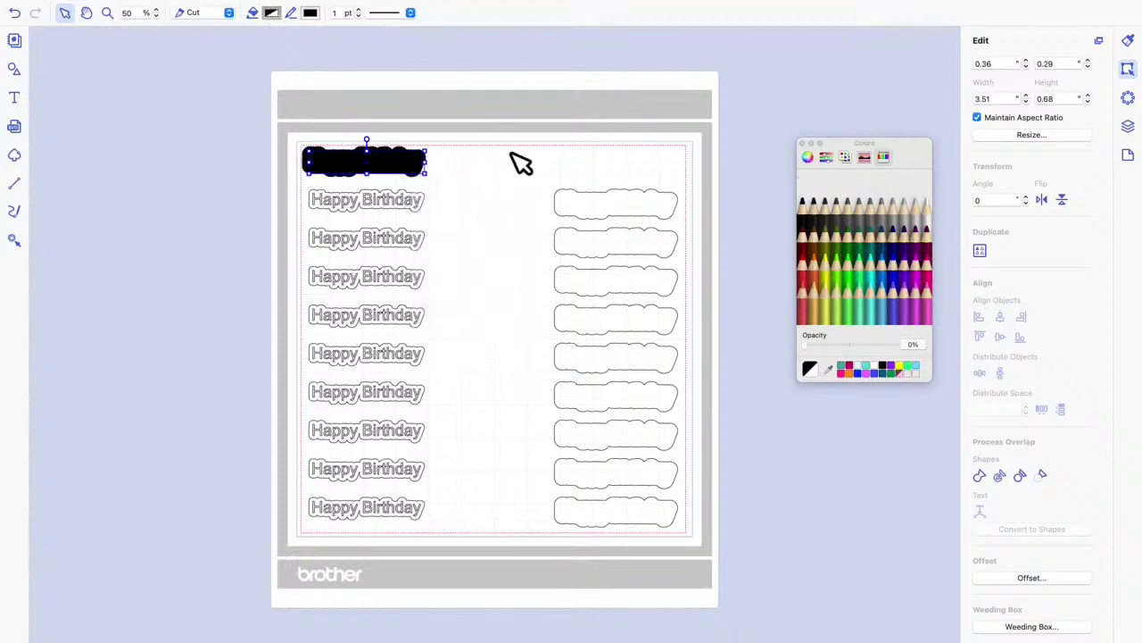
right_click(394, 159)
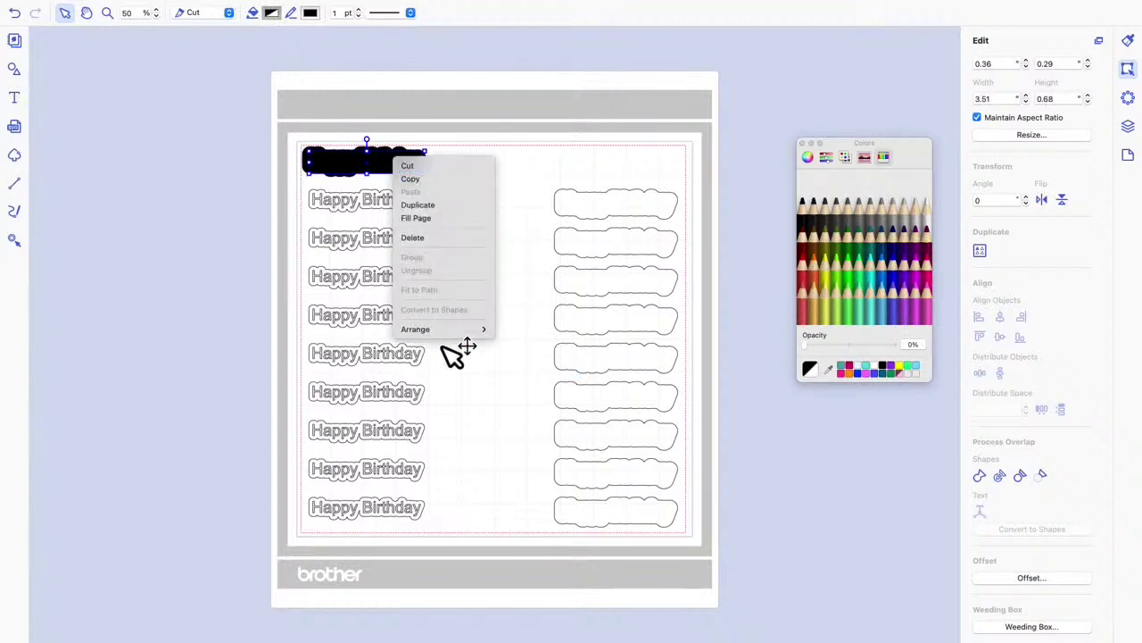
mouse_move(456, 330)
click(528, 330)
click(490, 171)
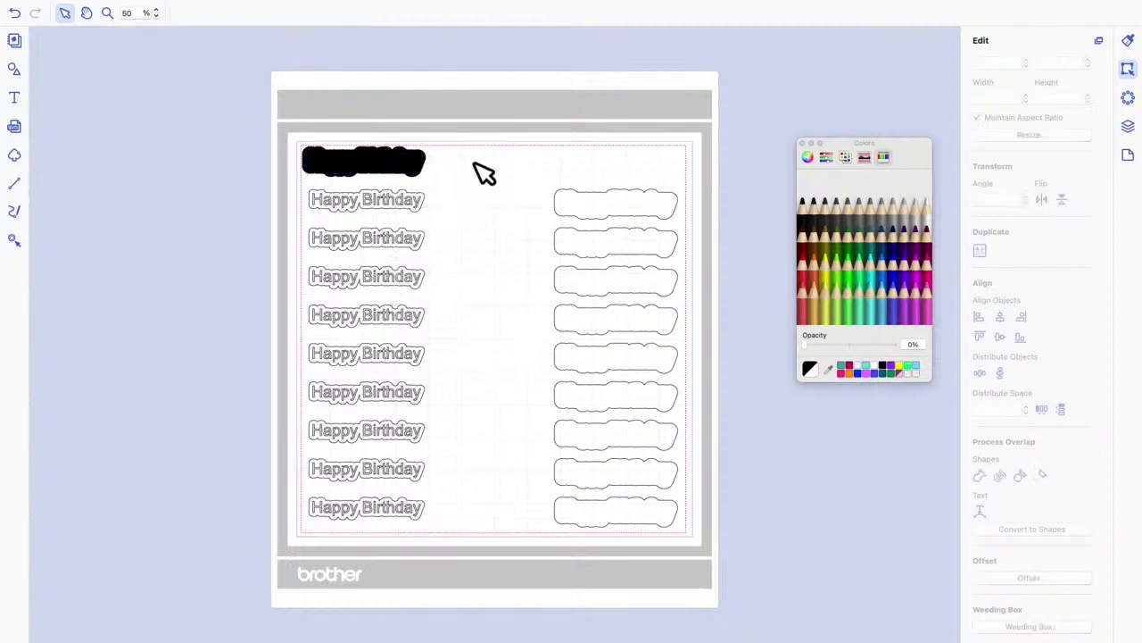
Move the first "Happy Birthday" text off the black shape to the empty area beside it, and recentre the smaller outline on the shape
drag(408, 166, 525, 174)
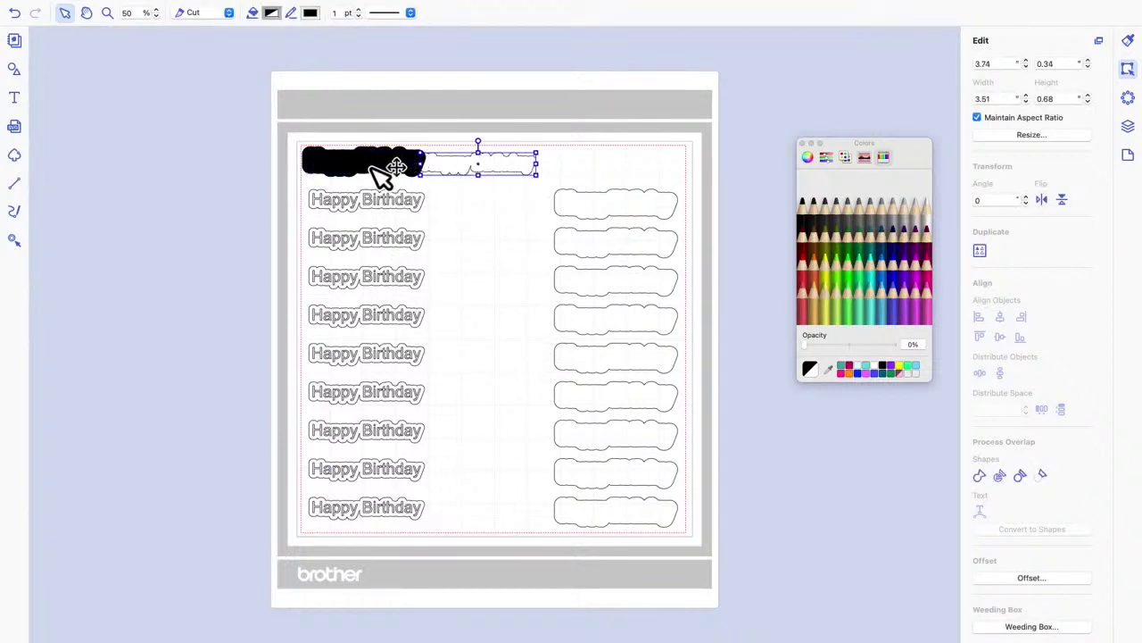
double_click(387, 176)
click(471, 173)
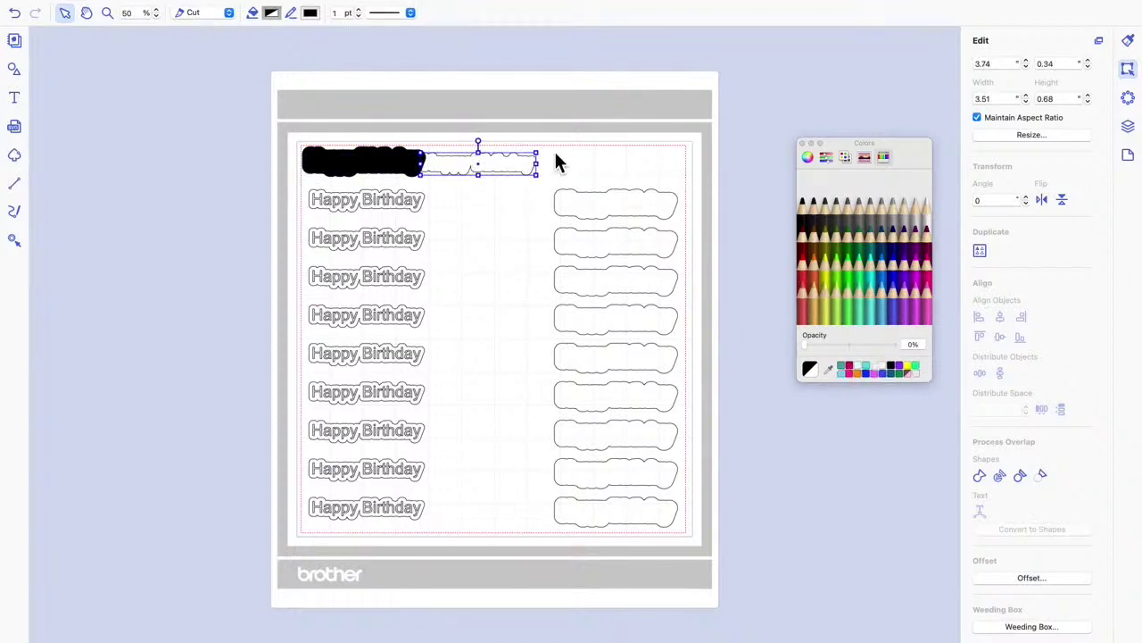
mouse_move(490, 173)
mouse_down()
mouse_move(433, 162)
mouse_move(546, 151)
mouse_up()
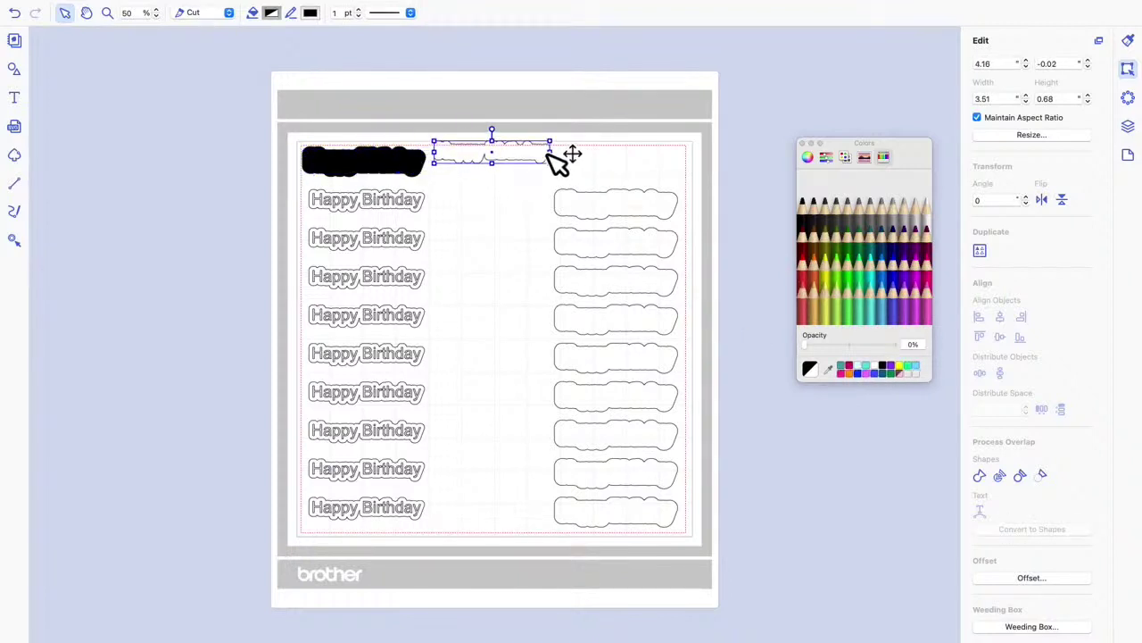
click(361, 166)
drag(361, 165, 502, 207)
drag(510, 158, 384, 165)
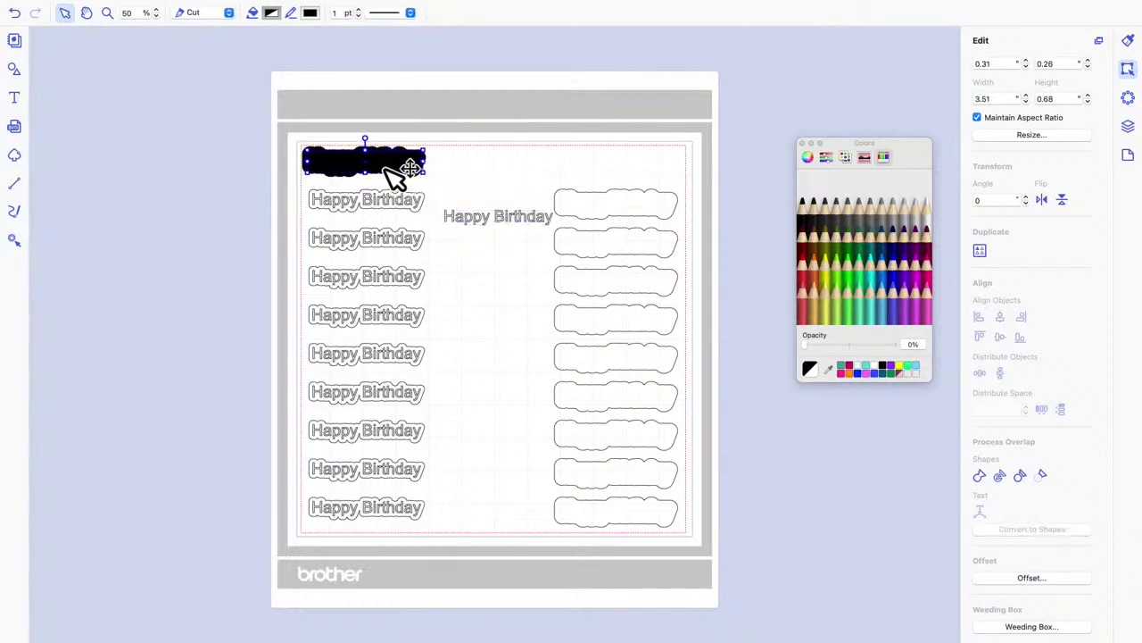
Bring the repositioned smaller outline to the front and fill it with white (Snow)
right_click(384, 162)
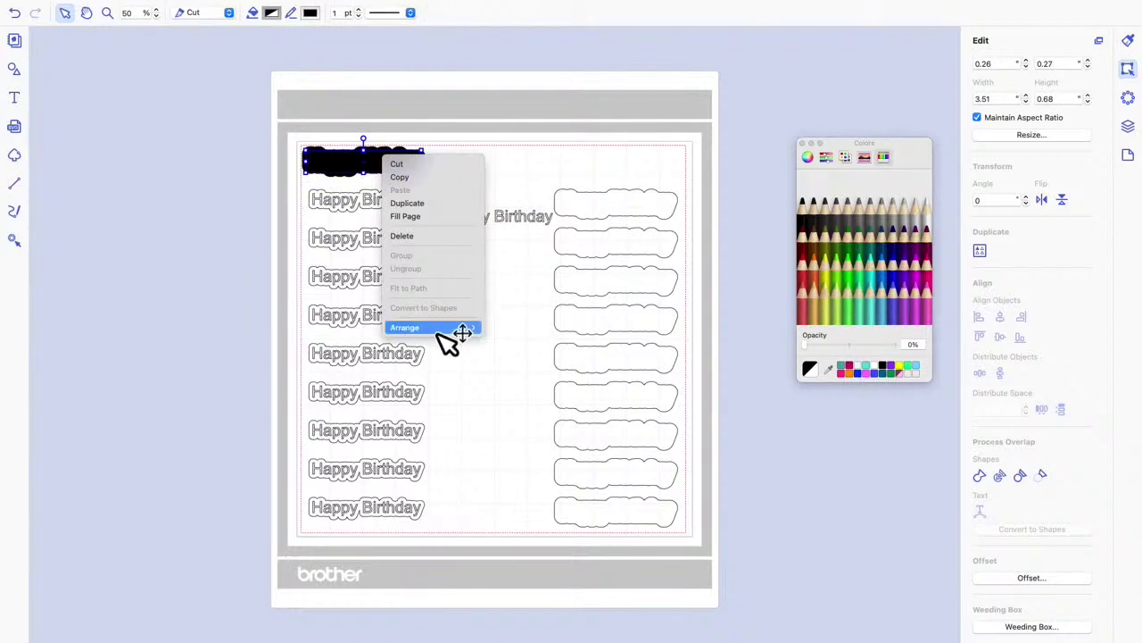
mouse_move(451, 328)
click(516, 330)
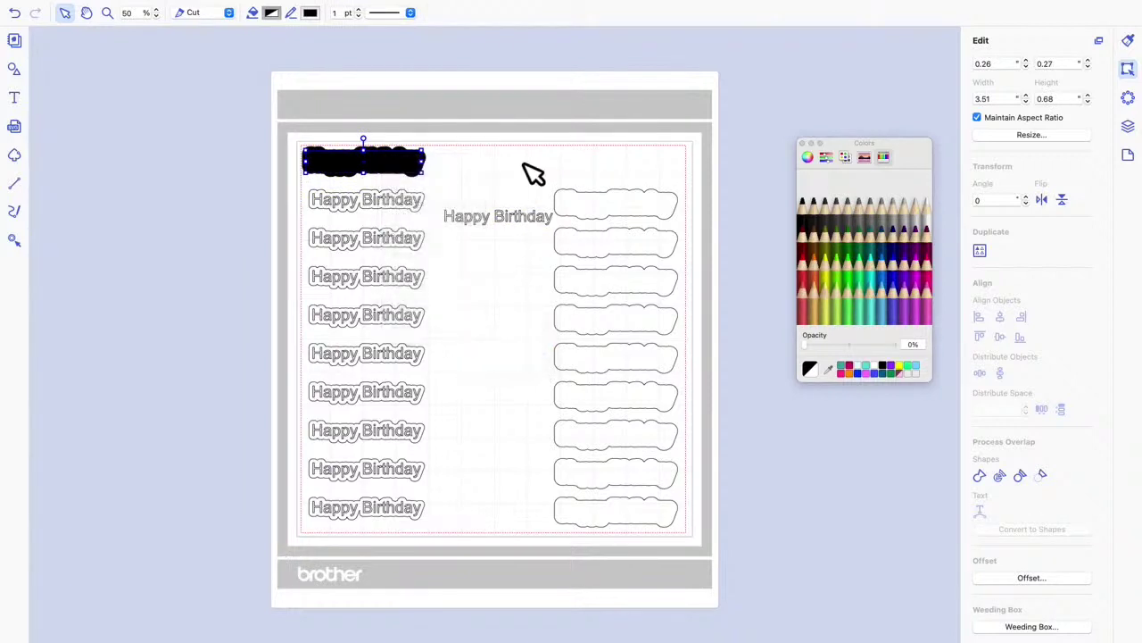
click(533, 174)
click(413, 173)
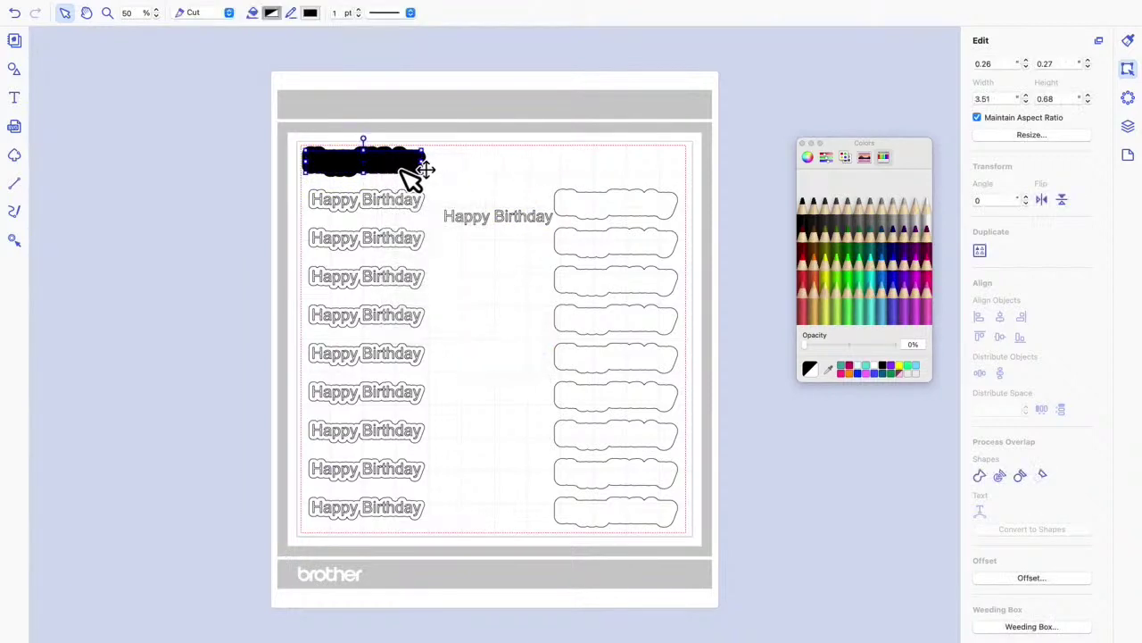
click(883, 374)
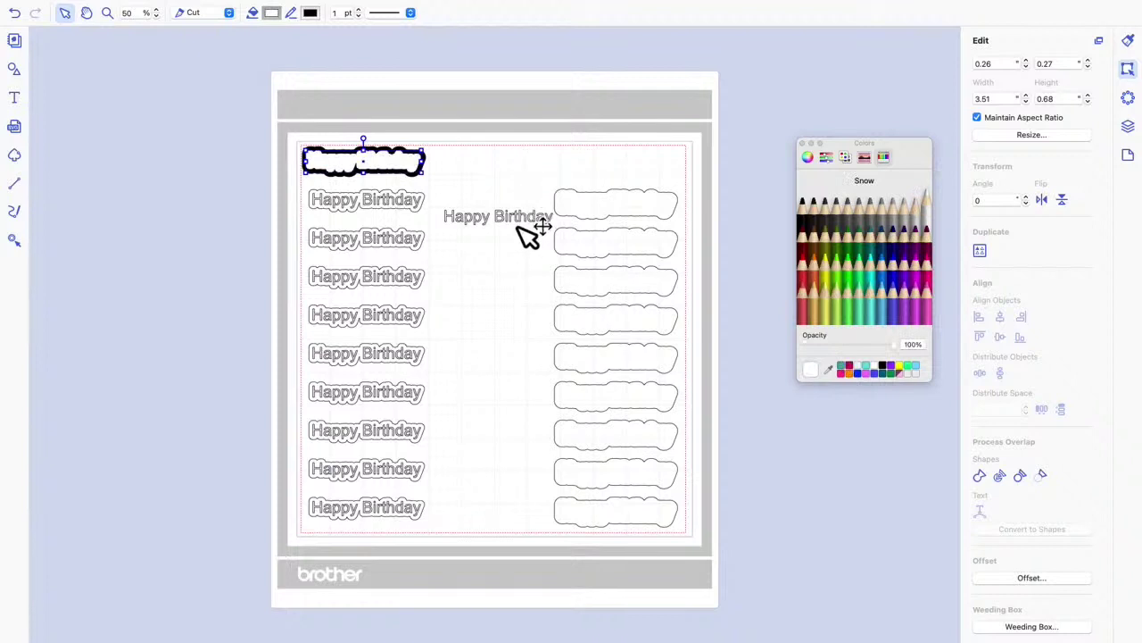
Move the loose "Happy Birthday" text onto the layered shape and bring the selected object there to the front
drag(519, 229, 384, 169)
right_click(385, 168)
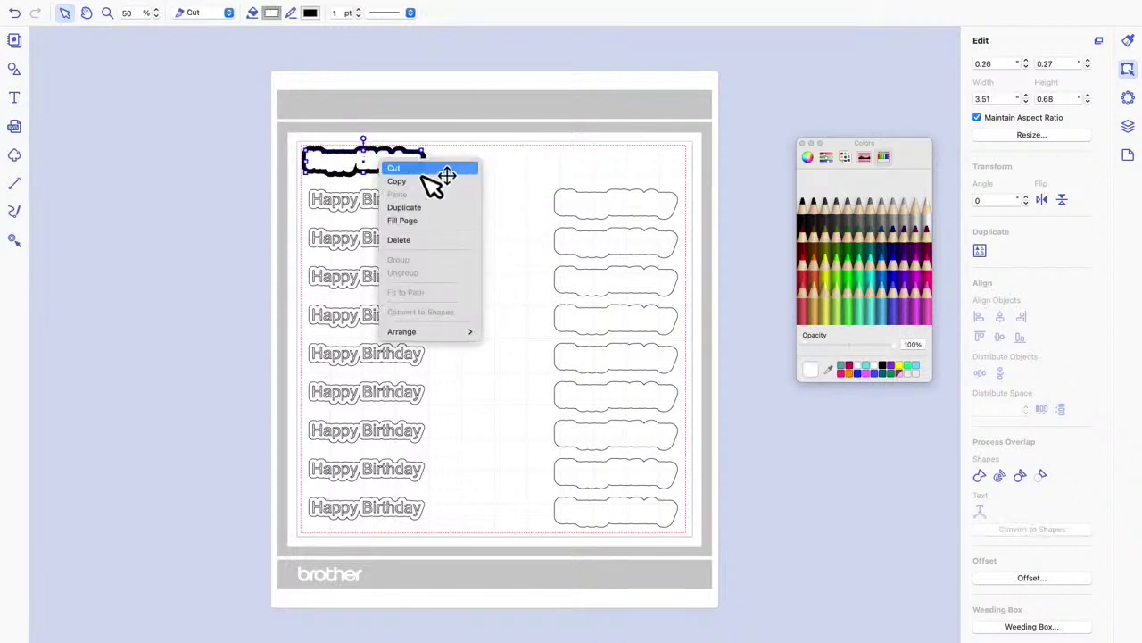
mouse_move(446, 332)
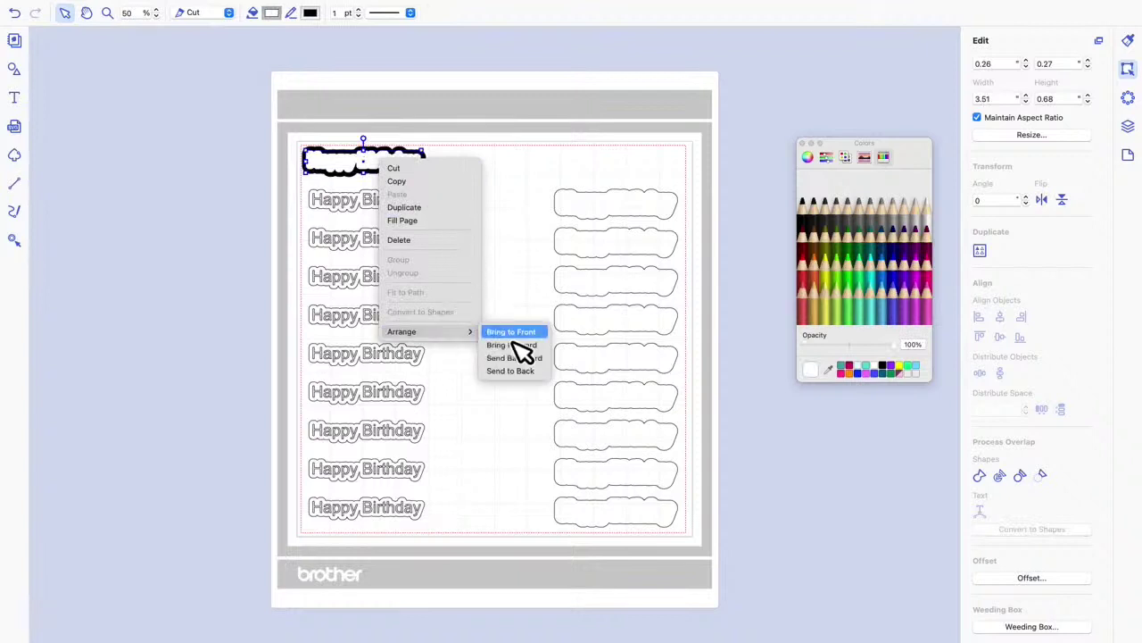
click(539, 223)
Select the white smaller outline on the black shape and fill it with black (Licorice)
click(416, 170)
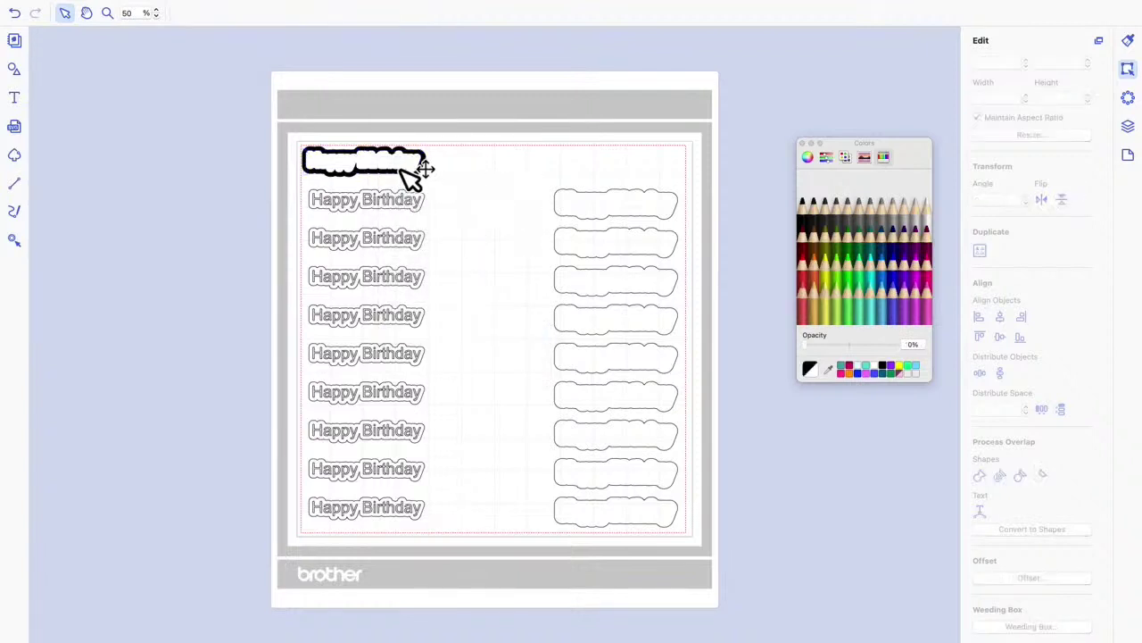
click(416, 170)
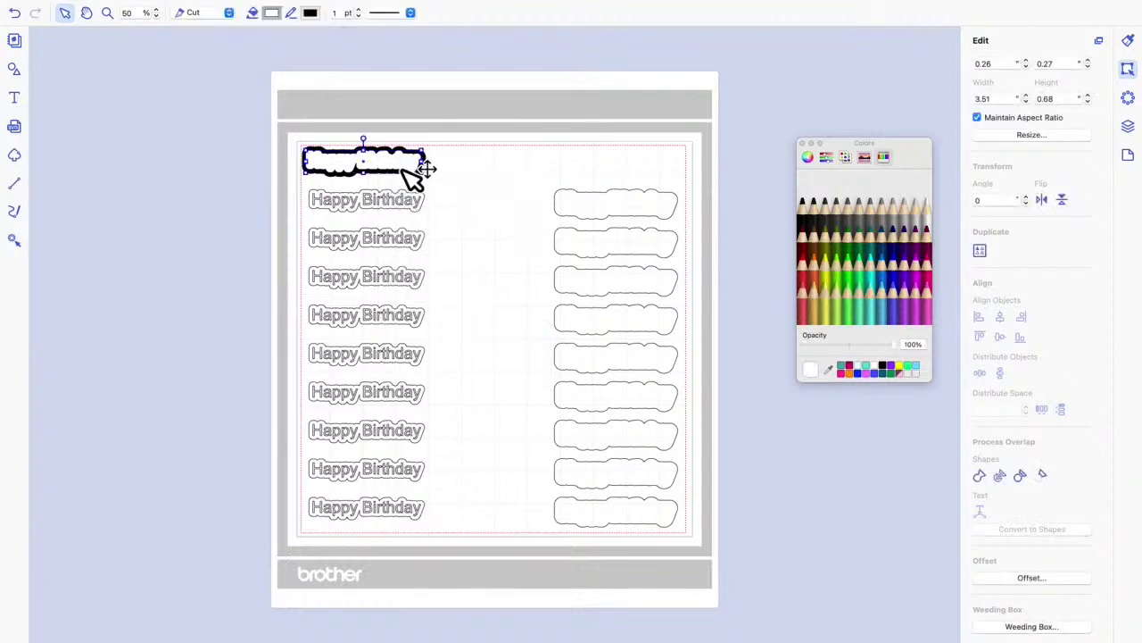
click(809, 223)
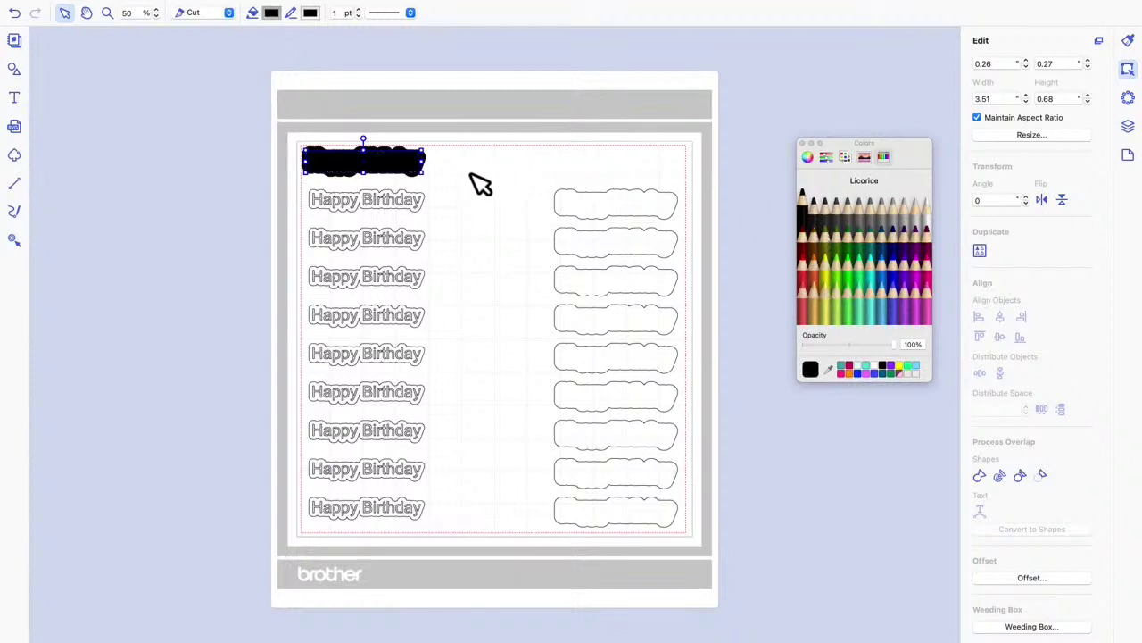
Move the smaller outline off the black shape to the empty area beside it and set its fill opacity to 0%
click(423, 163)
drag(469, 178, 581, 177)
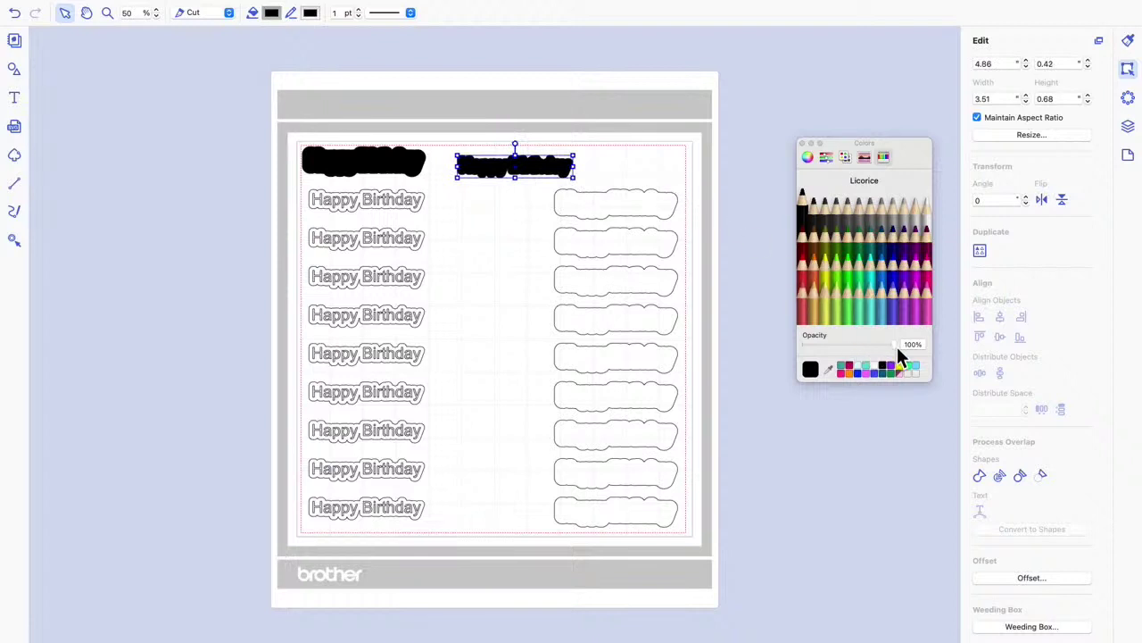
drag(898, 350, 799, 357)
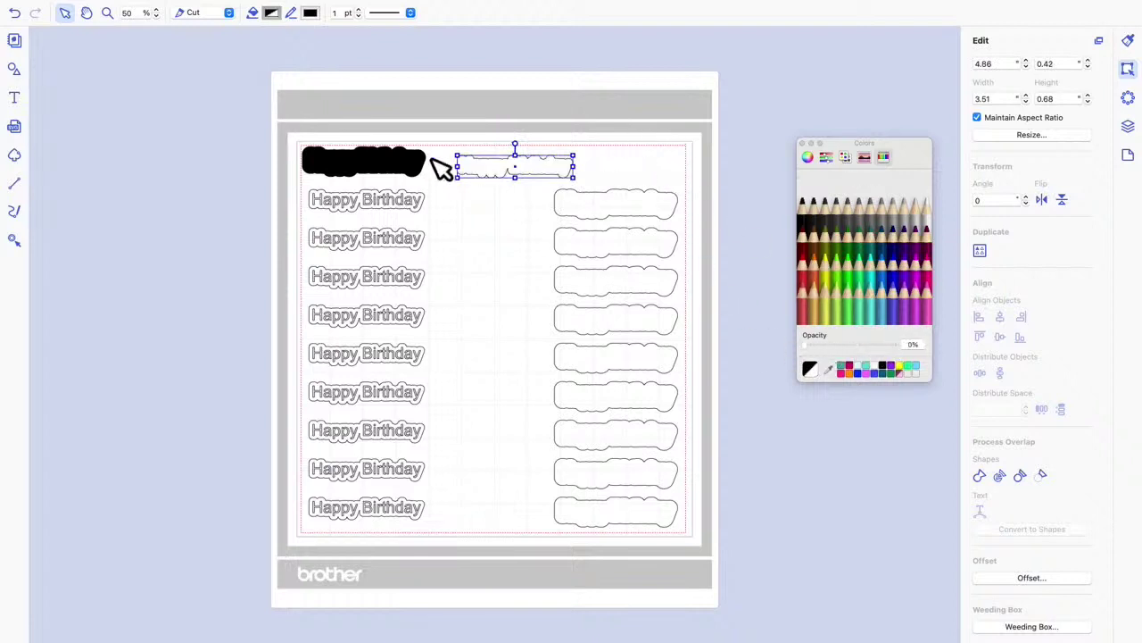
Move the loose "Happy Birthday" text to the empty area between the columns and place the smaller outline back on the black shape
drag(454, 202, 523, 247)
drag(548, 173, 389, 163)
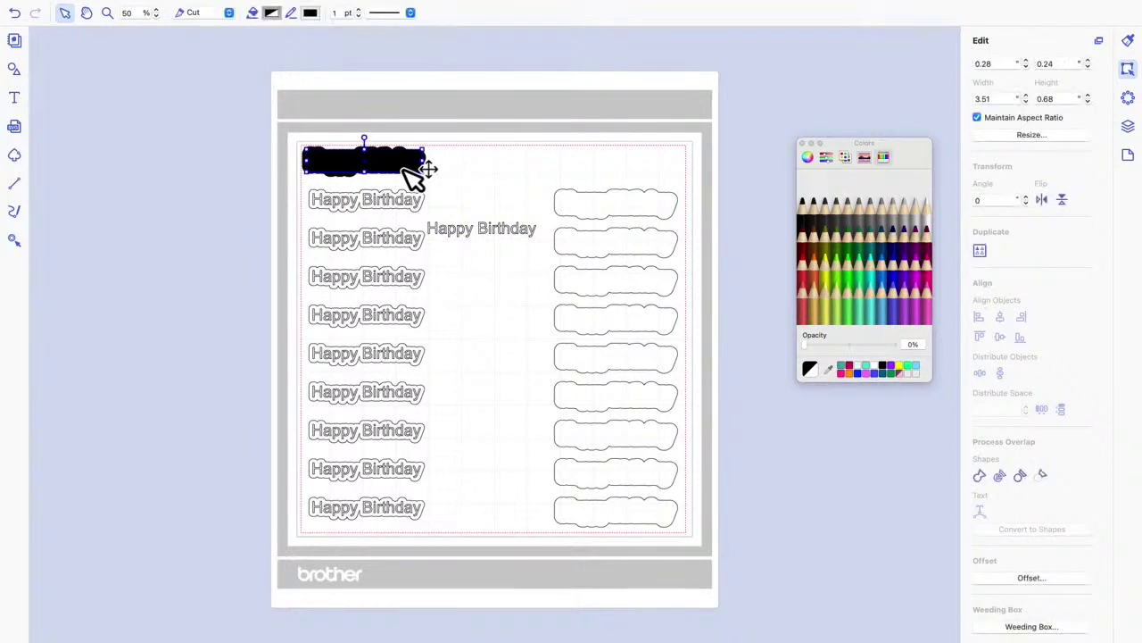
Bring the smaller outline on the black shape to the front, fill it with white and deselect it
right_click(407, 165)
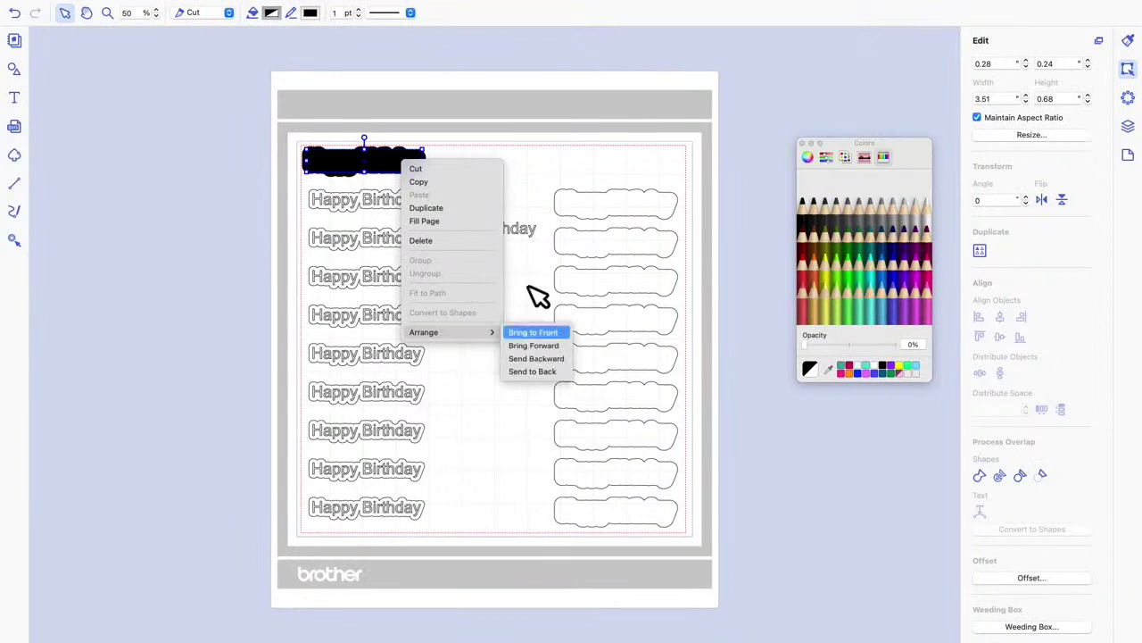
click(536, 170)
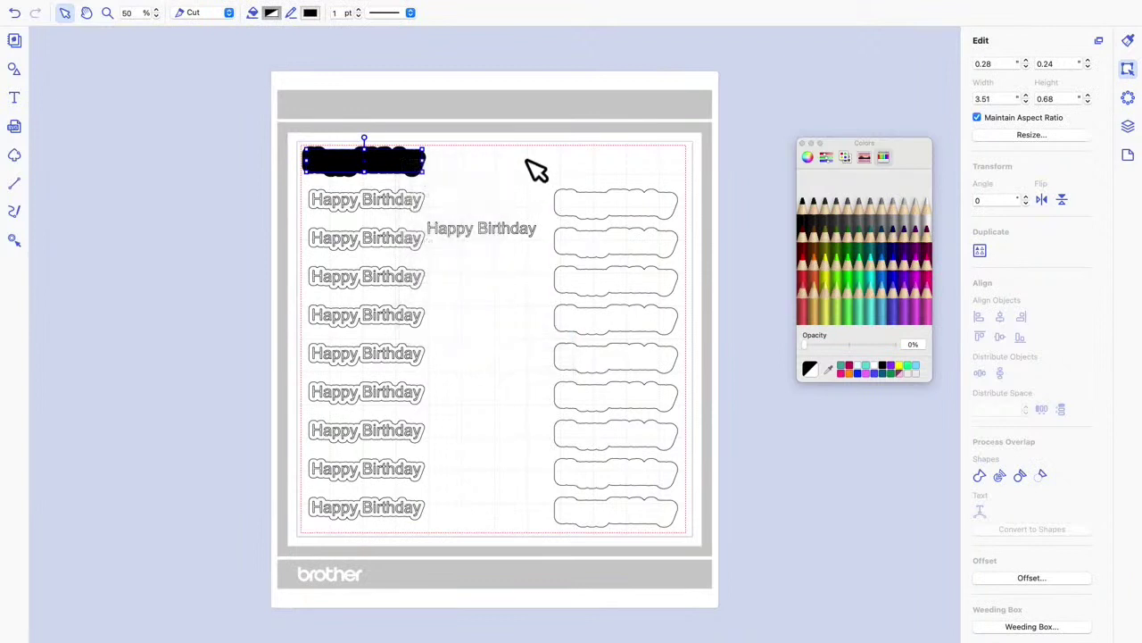
click(876, 371)
click(559, 172)
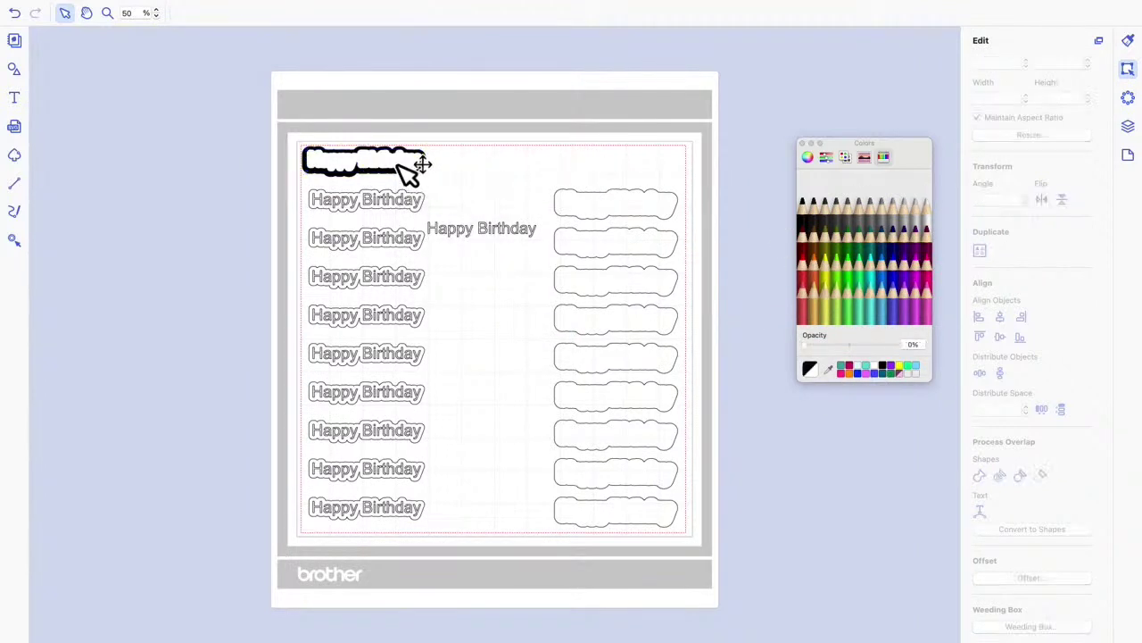
Nudge the white-filled shape over its black backing and place the right column's top outline around the second-row "Happy Birthday" label
click(408, 170)
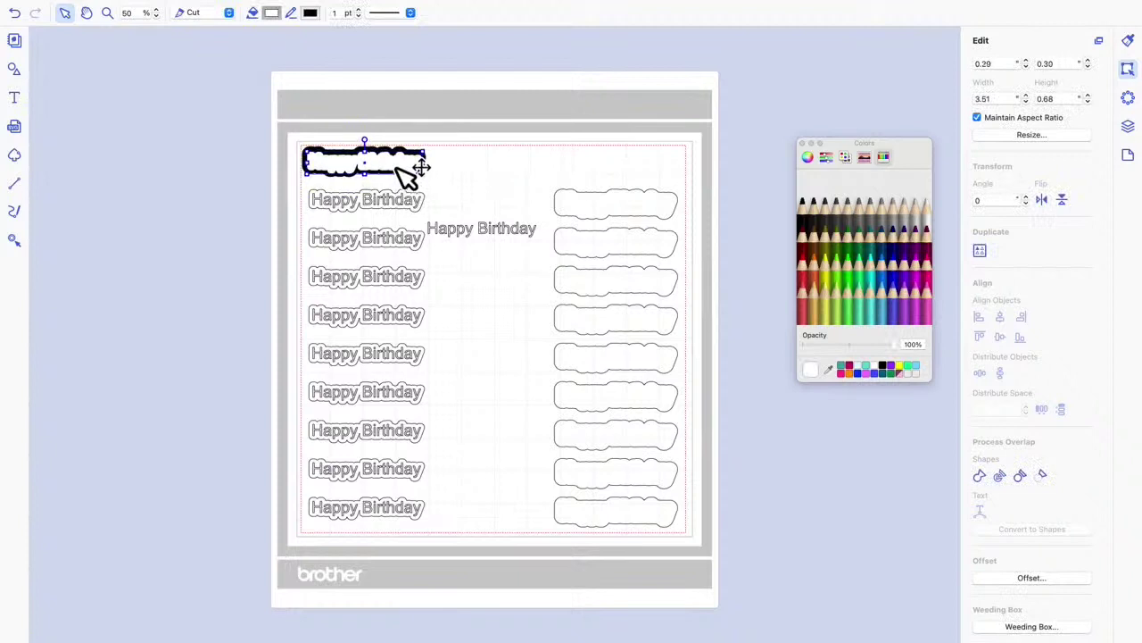
drag(409, 170, 409, 169)
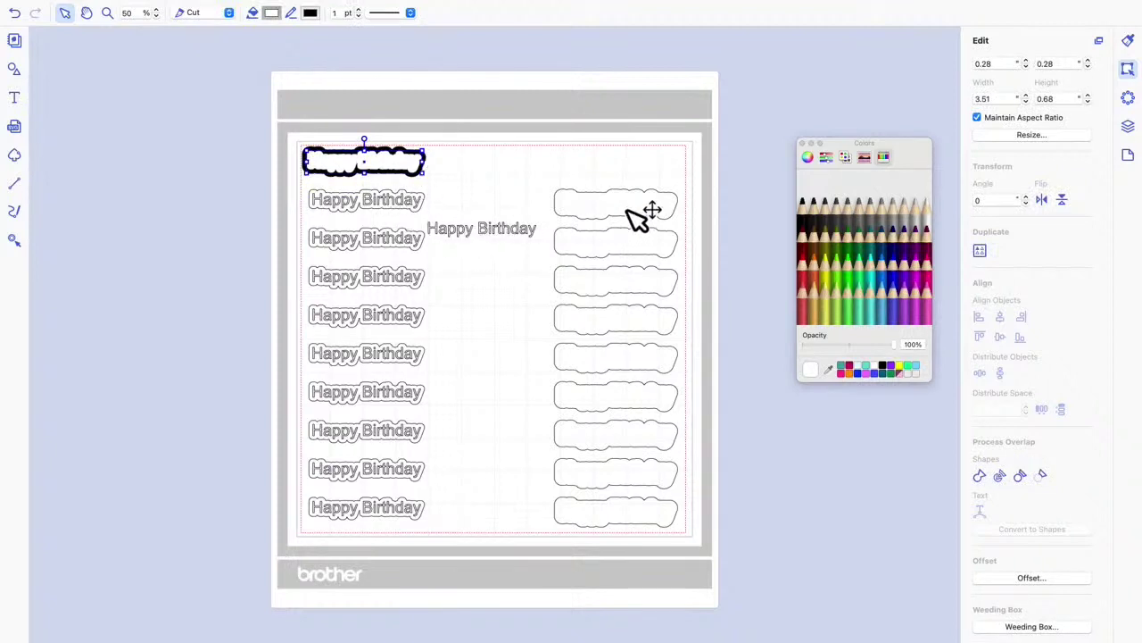
drag(628, 204, 390, 208)
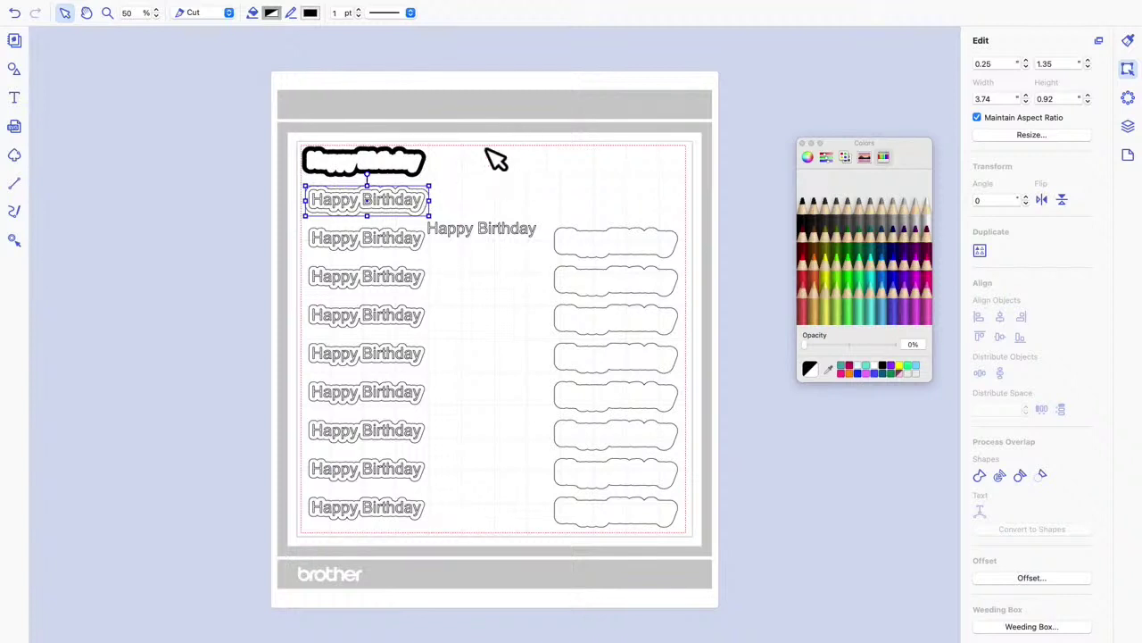
Move the black backing shape and the second-row outer outline to the right column, setting the black shape's fill opacity to 0%
drag(437, 166, 685, 175)
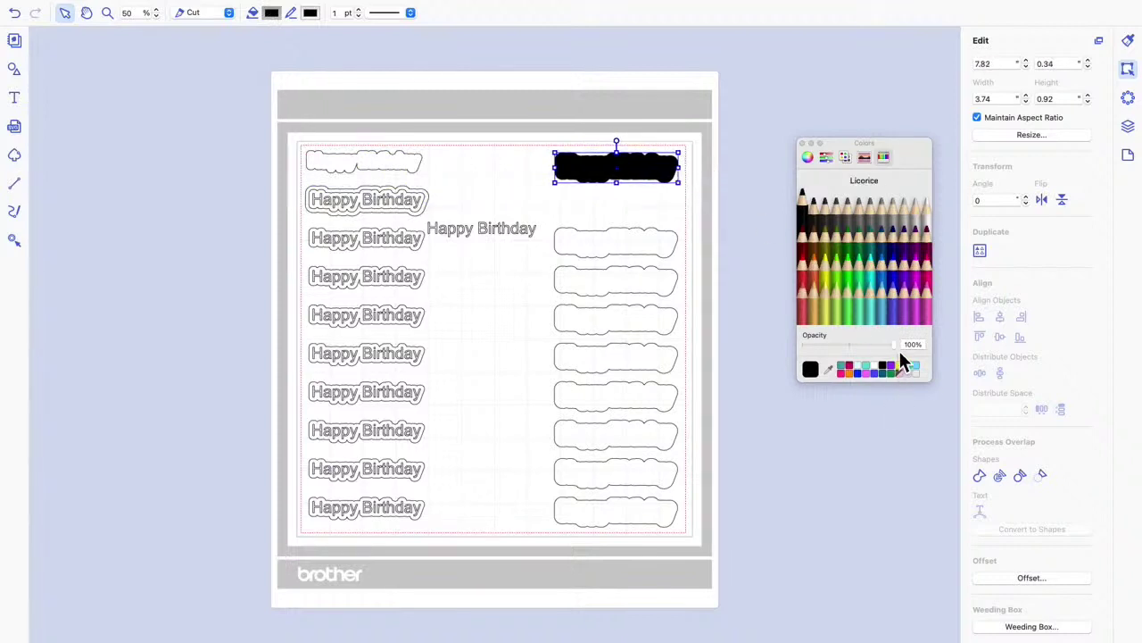
drag(901, 356, 802, 359)
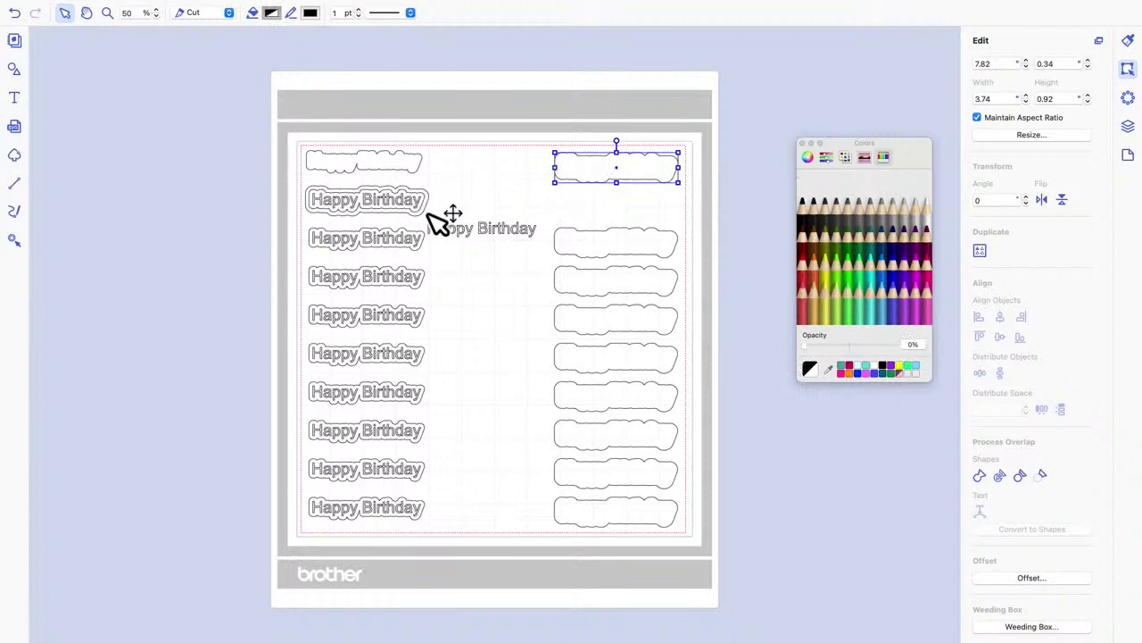
drag(426, 212, 676, 214)
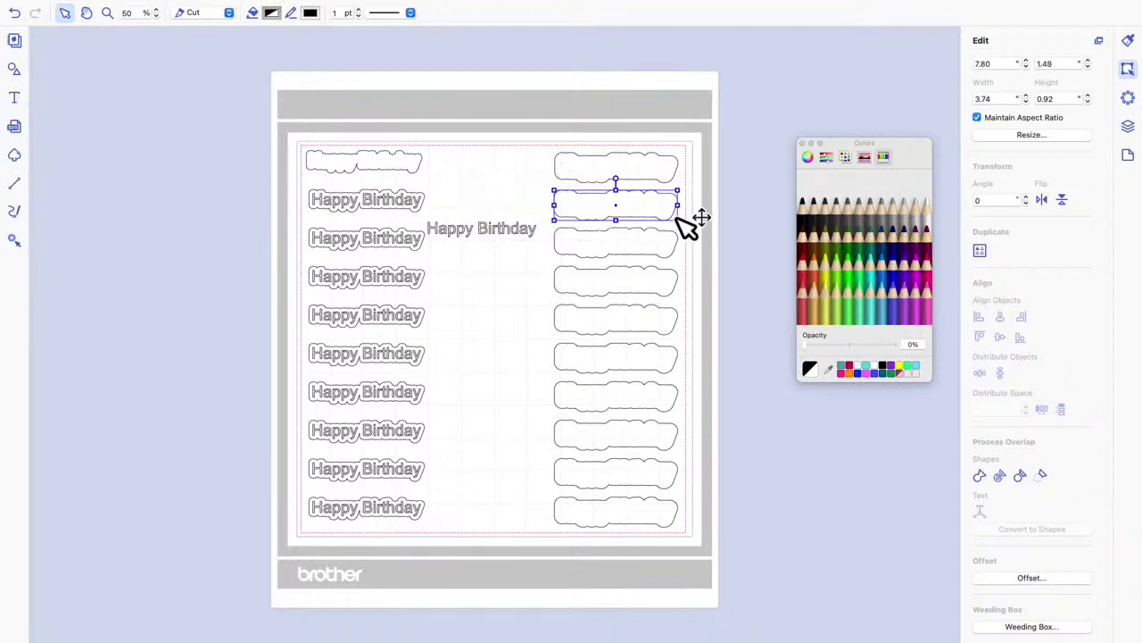
Set the white top-row shape's fill opacity to 0% and place the loose "Happy Birthday" text inside its outline
drag(505, 234, 485, 184)
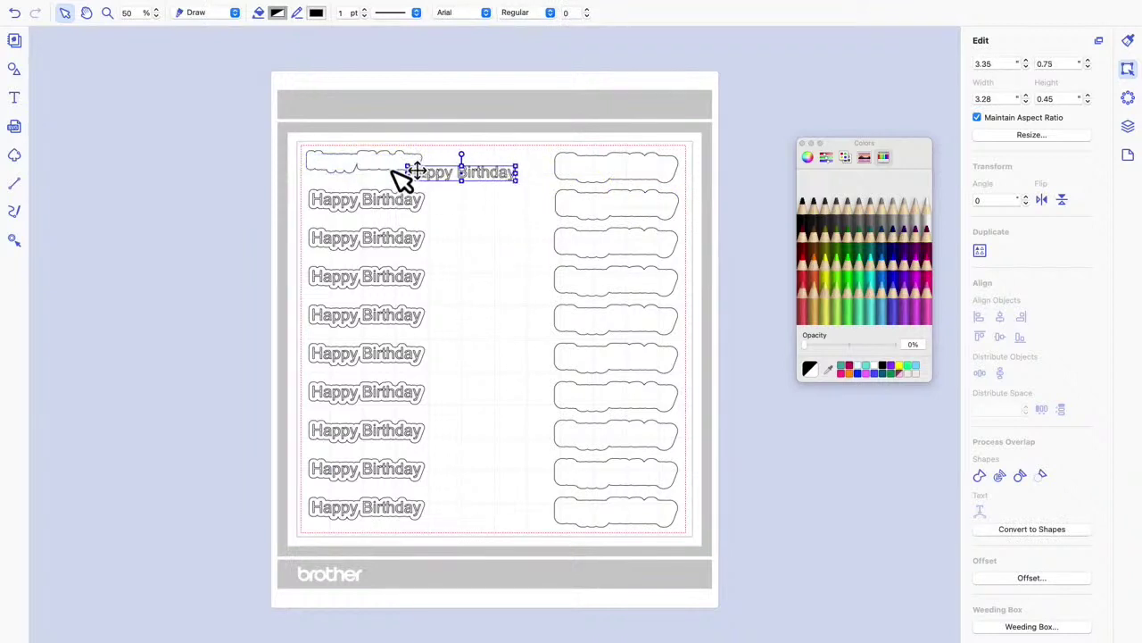
click(399, 175)
drag(899, 351, 803, 346)
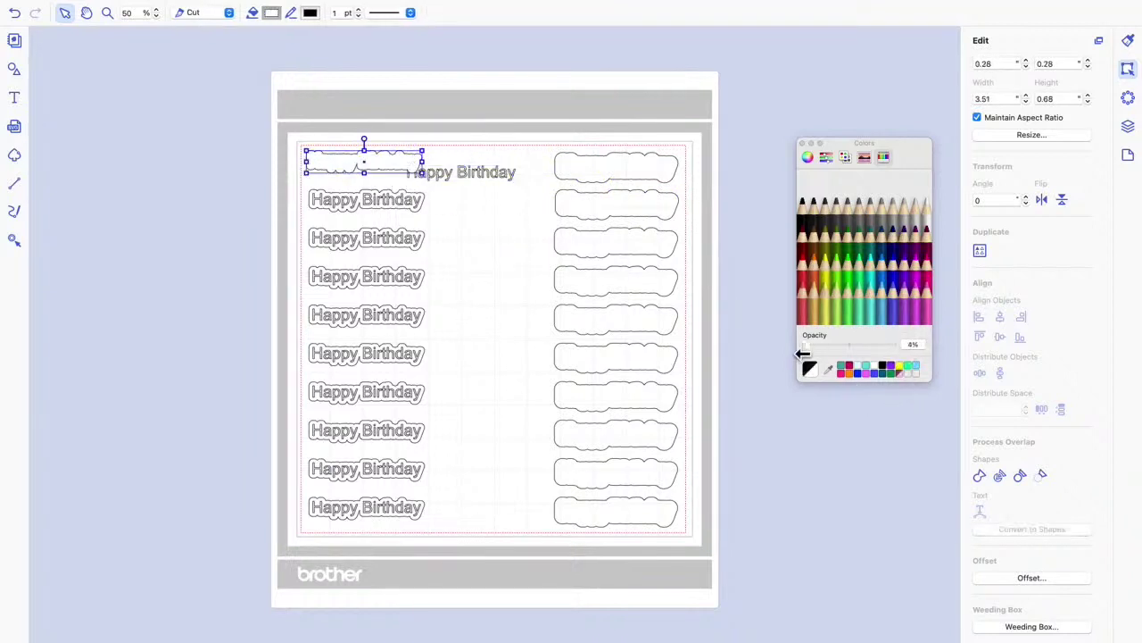
click(427, 179)
drag(423, 177, 391, 175)
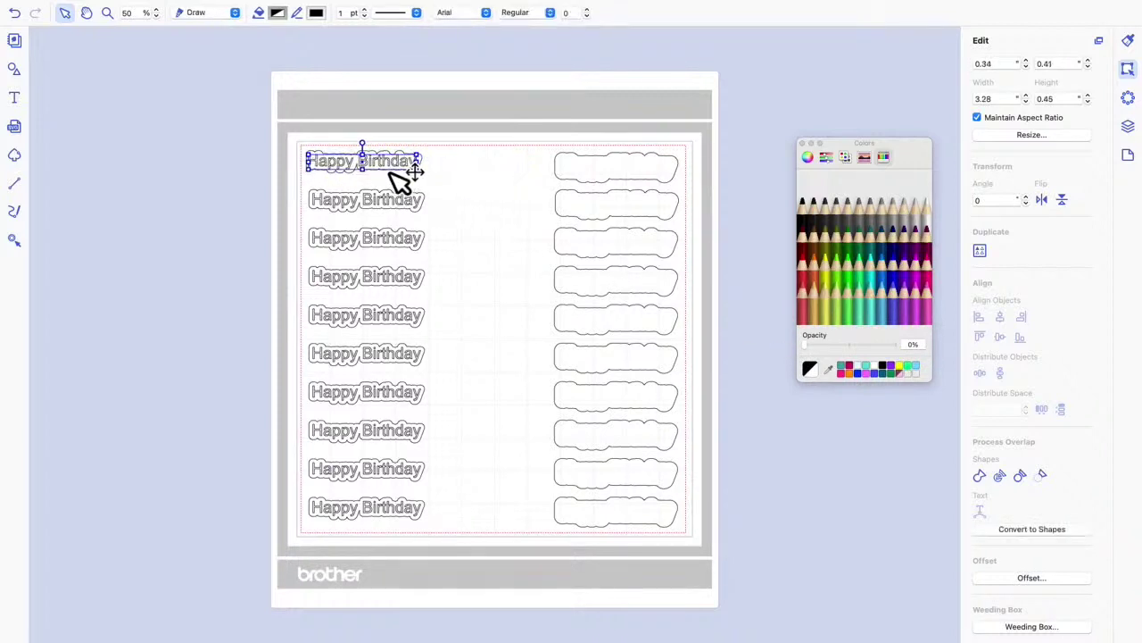
click(464, 193)
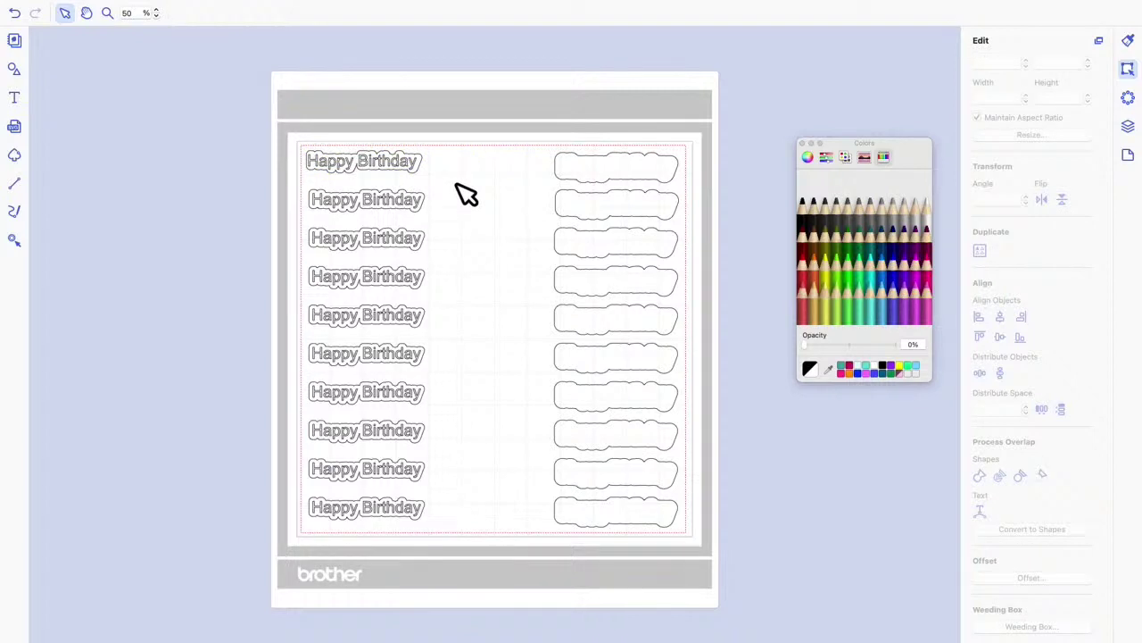
Delete the offset outline around the top-row "Happy Birthday" text, keeping the text
click(415, 171)
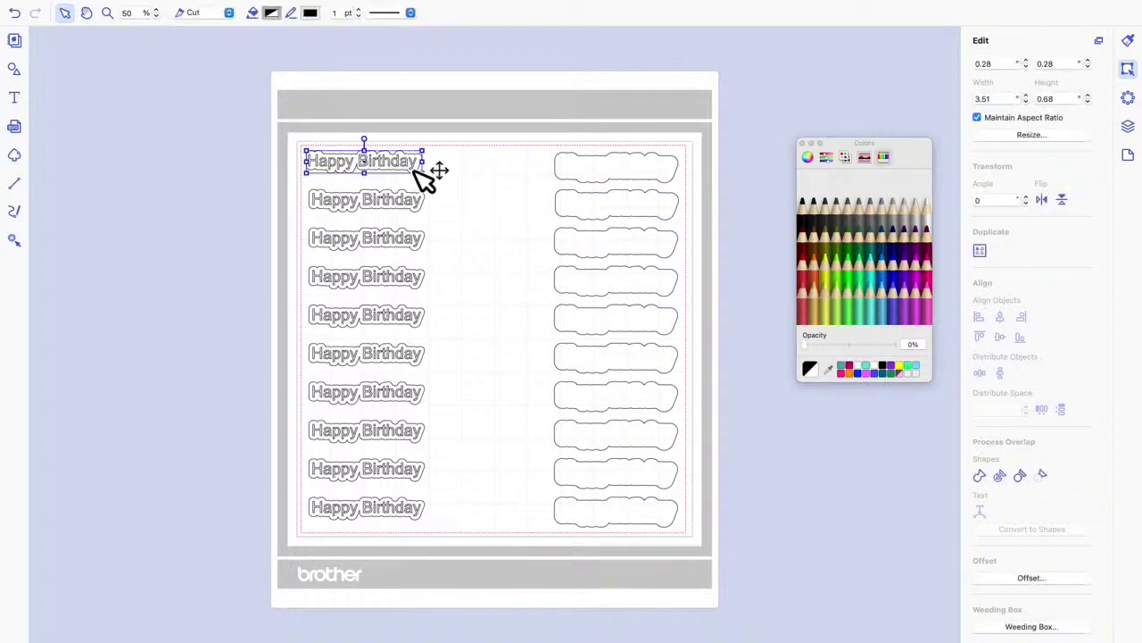
double_click(426, 179)
click(459, 194)
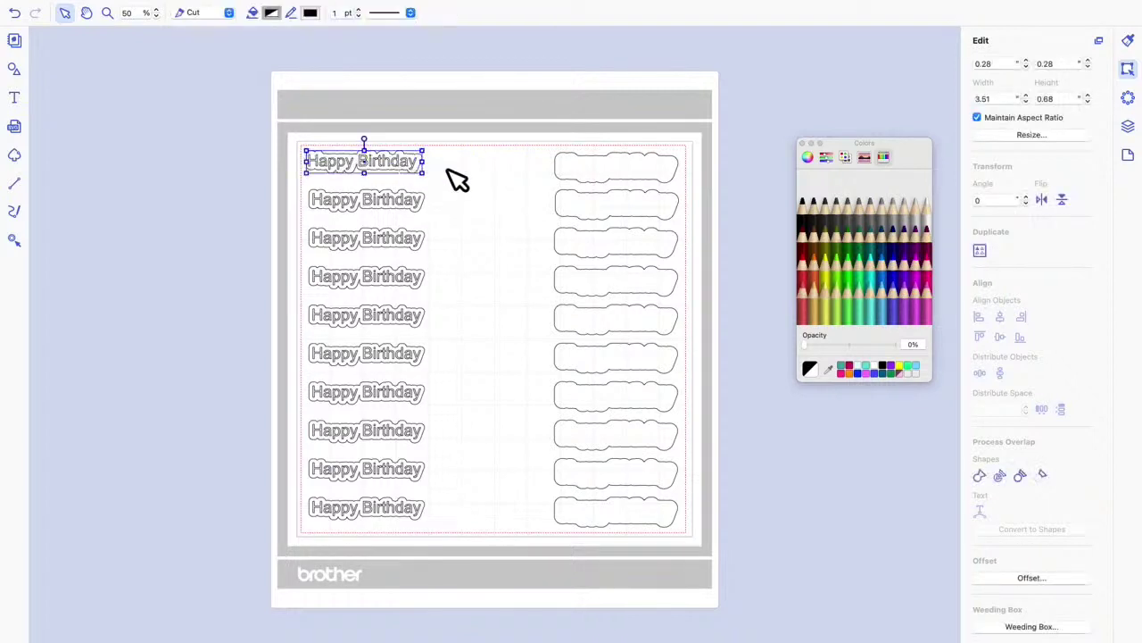
click(449, 169)
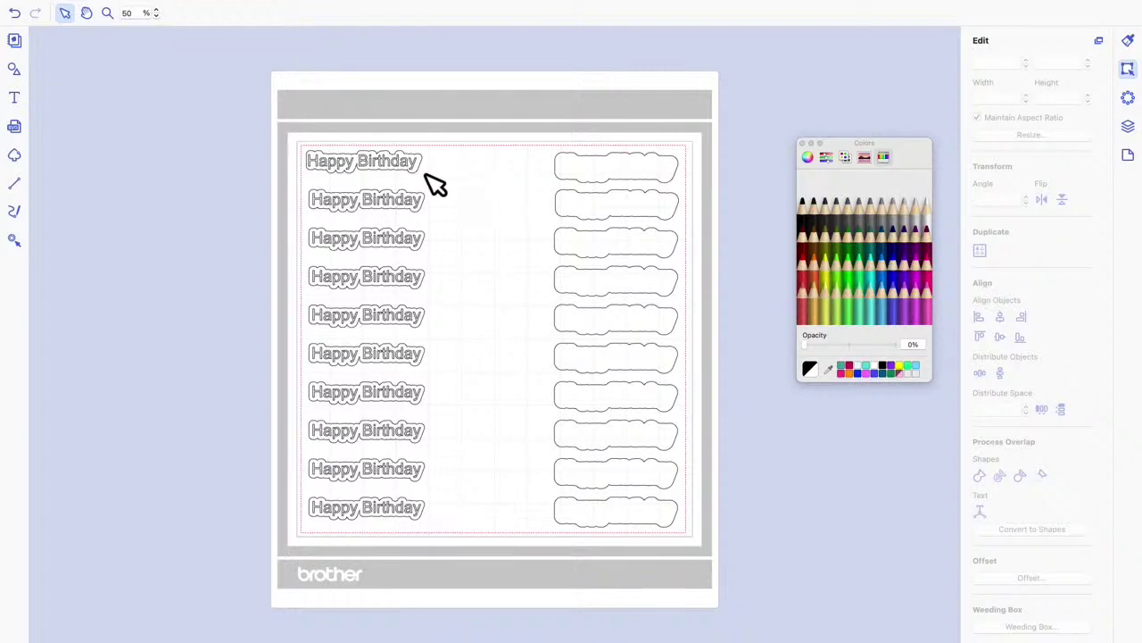
click(435, 183)
key(Delete)
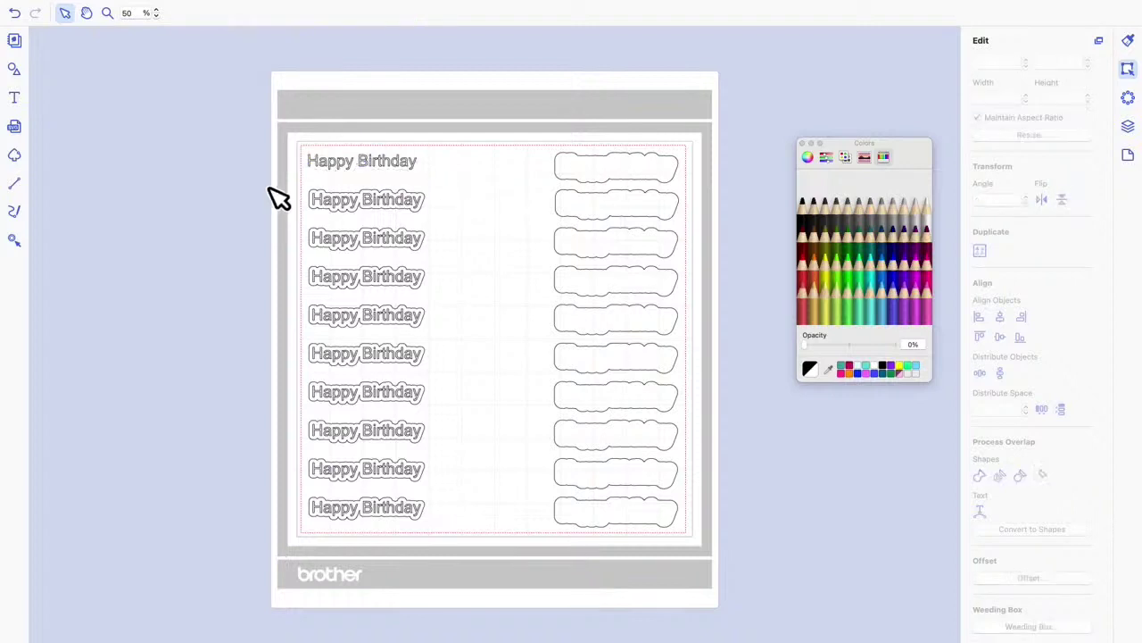
Delete all the "Happy Birthday" labels below the top row and the whole right-hand column of outlines
drag(271, 183, 504, 542)
key(Delete)
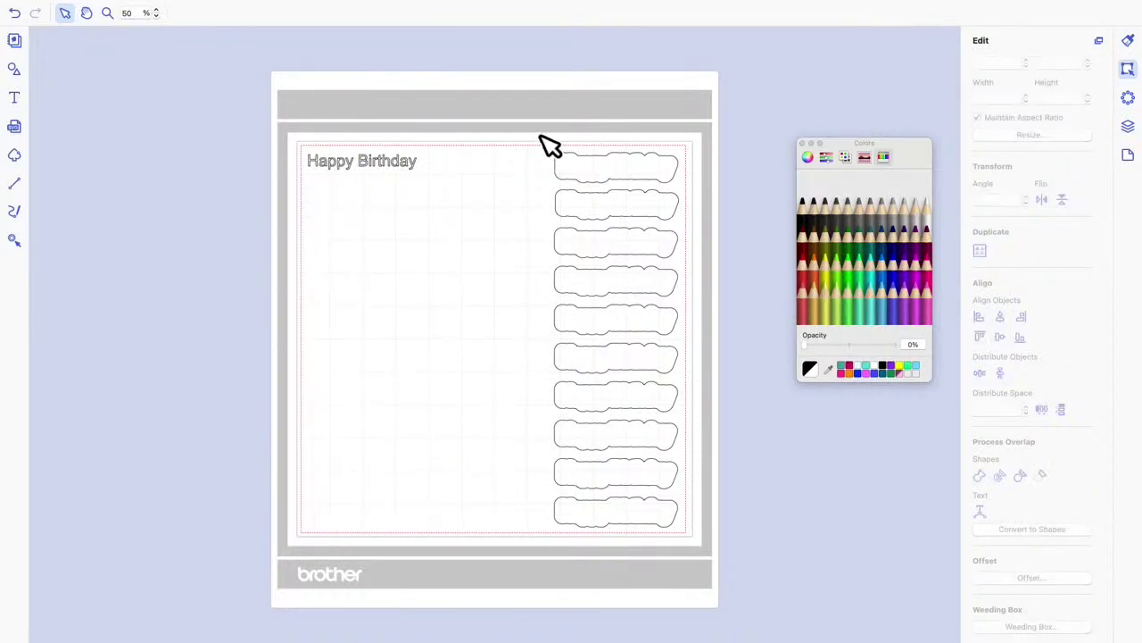
drag(539, 141, 695, 552)
key(Delete)
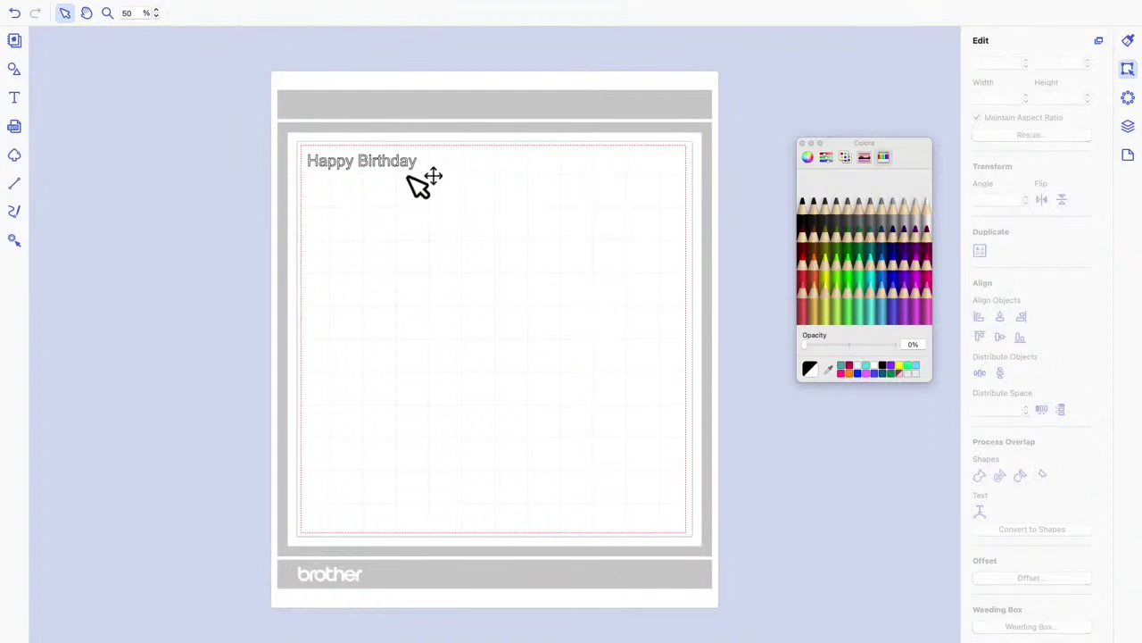
Create a 0.08-inch outward round offset line around the "Happy Birthday" text and move it off to the right of the text
click(409, 176)
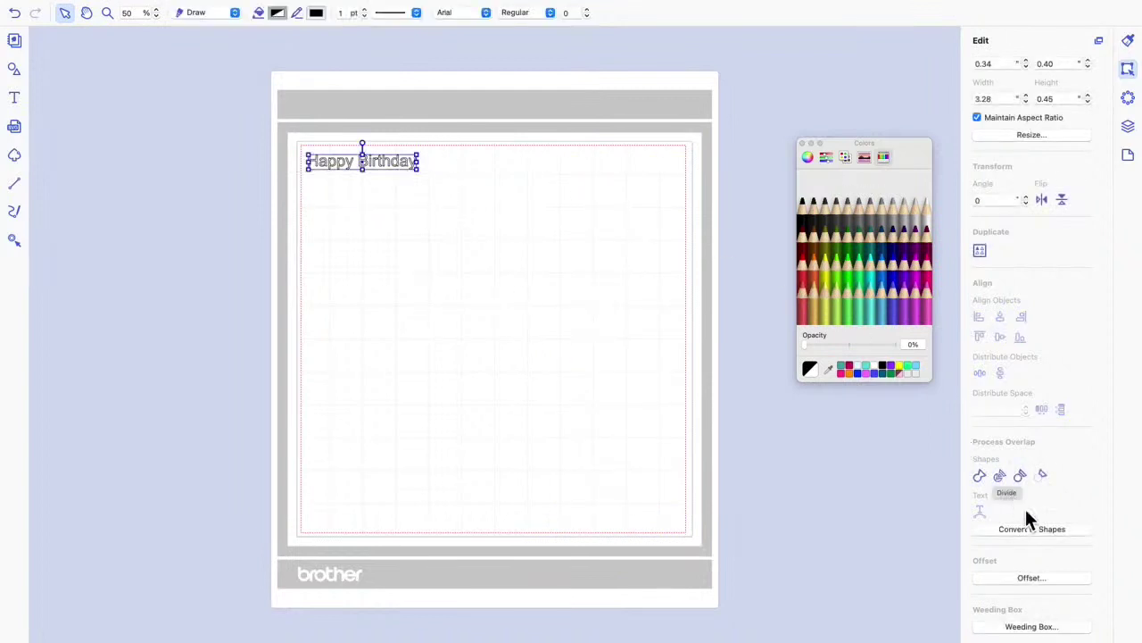
click(1044, 580)
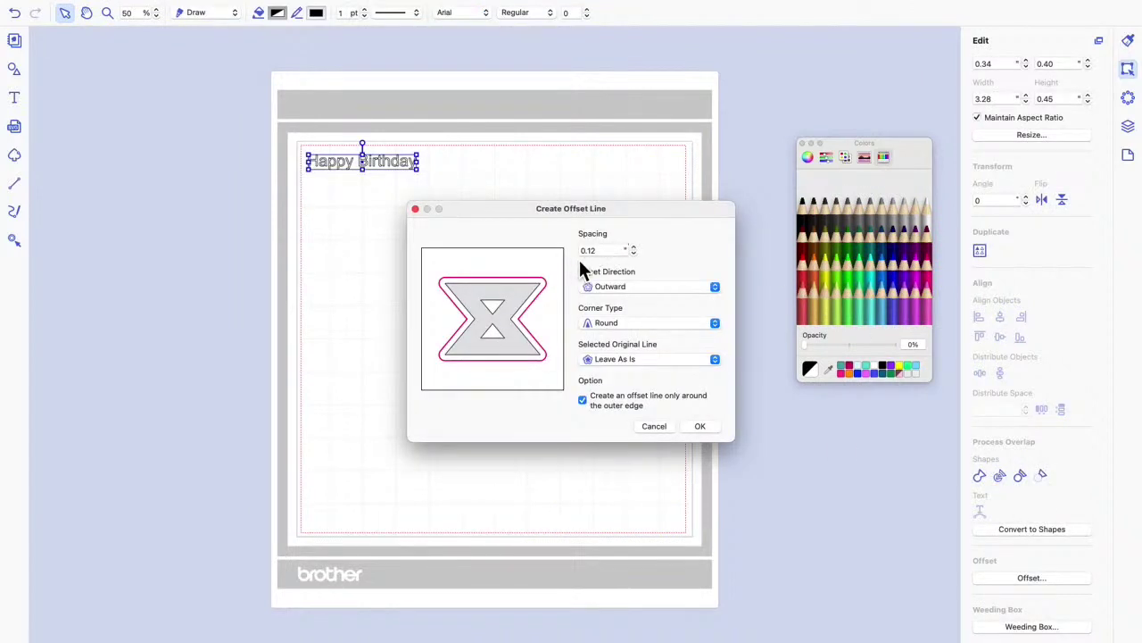
click(636, 254)
click(705, 428)
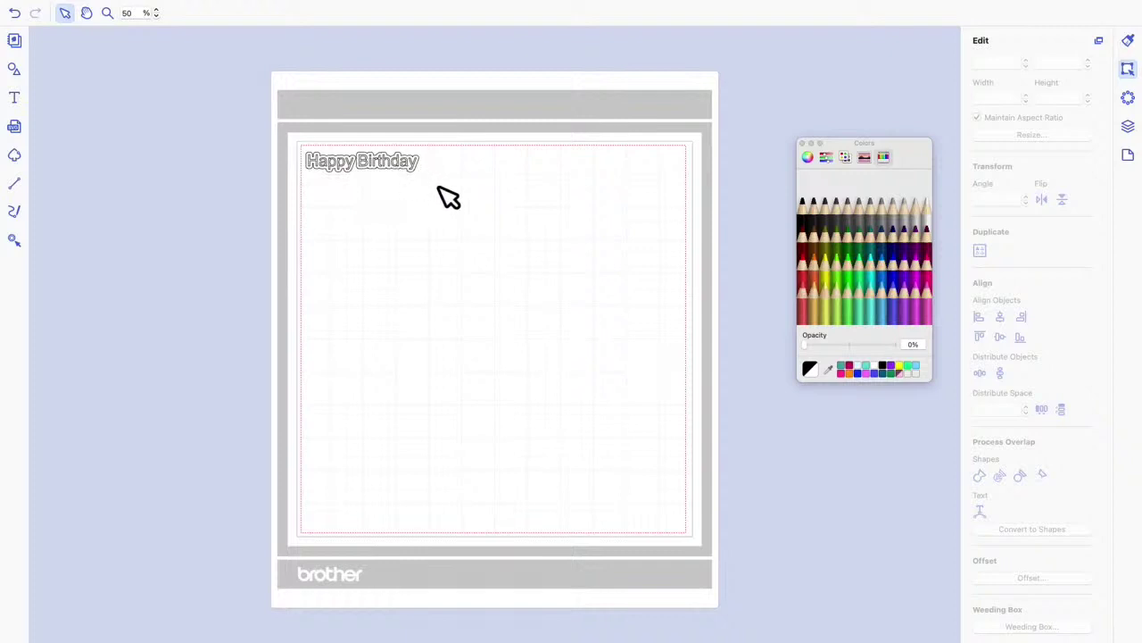
drag(419, 175, 612, 208)
Create a 0.04-inch outward round offset line around the "Happy Birthday" text and move it just below the text
click(404, 165)
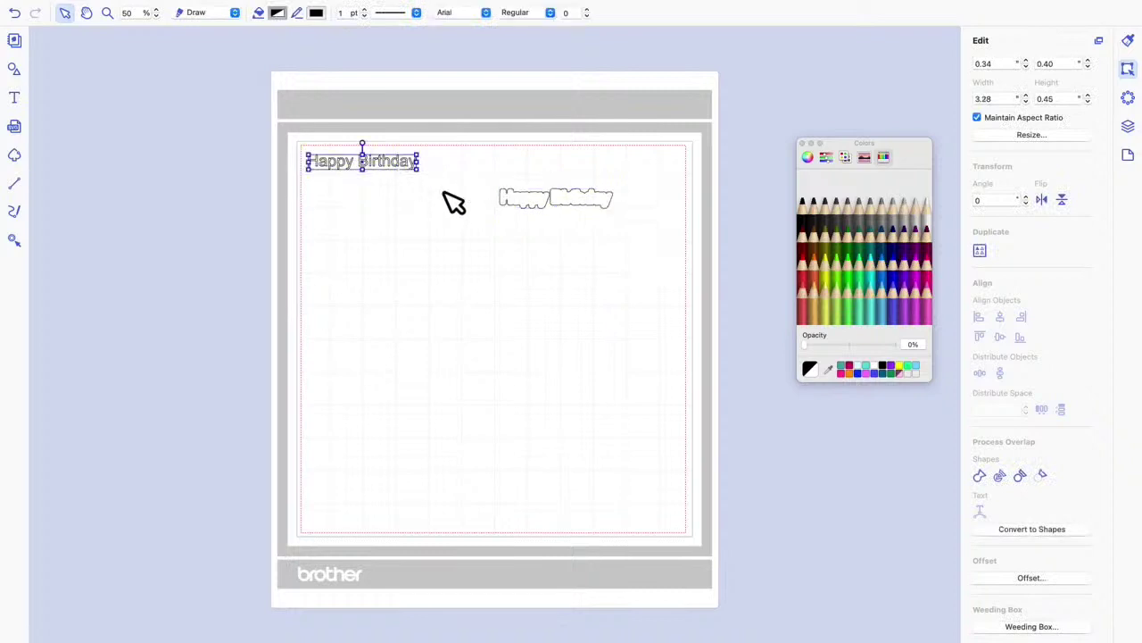
click(1031, 577)
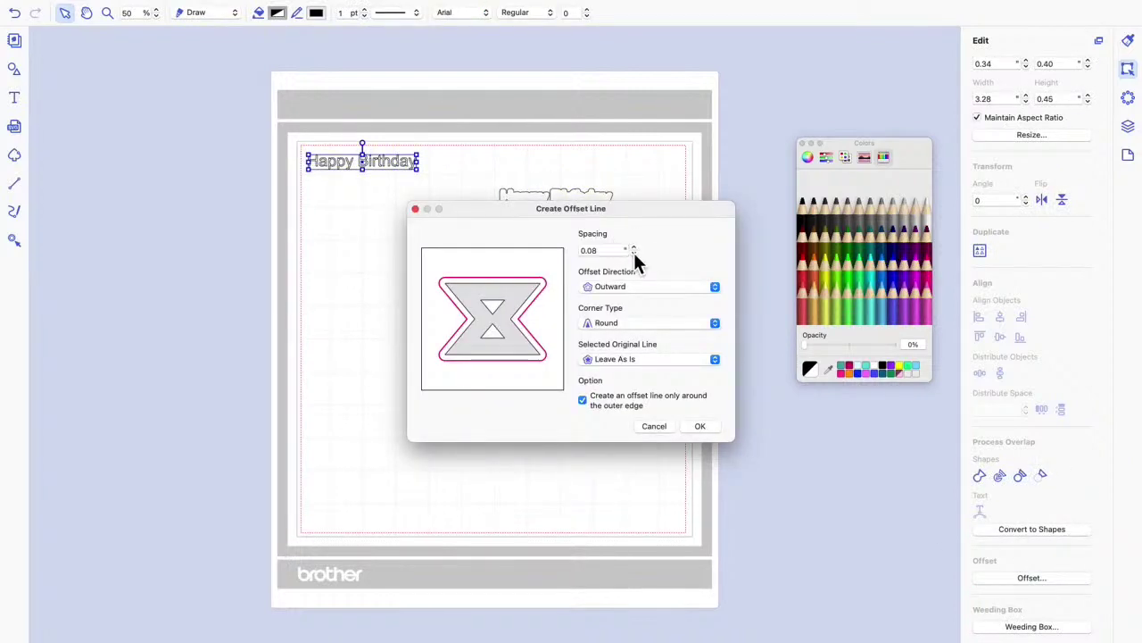
click(701, 426)
click(722, 438)
click(419, 175)
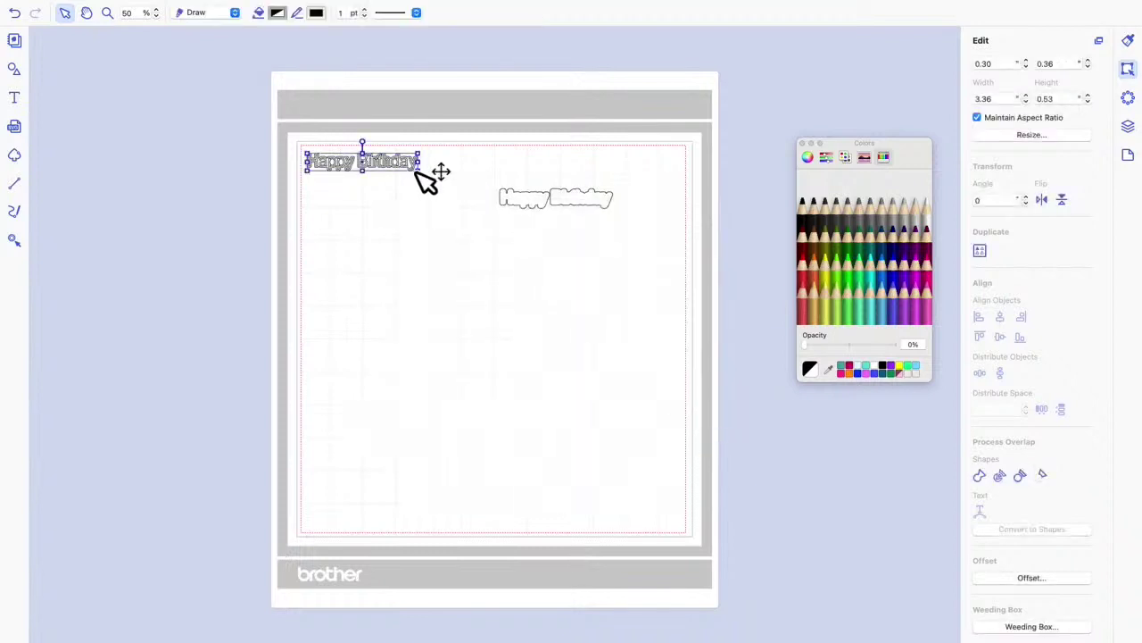
drag(402, 179, 407, 207)
click(351, 219)
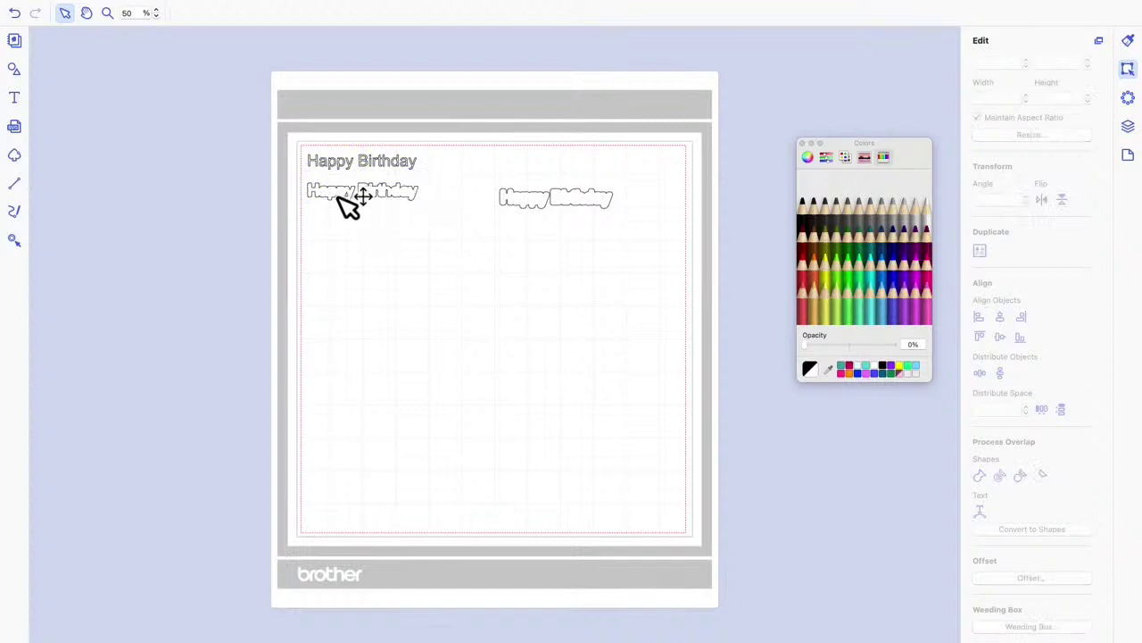
mouse_move(387, 191)
mouse_down()
mouse_move(388, 163)
mouse_move(395, 201)
mouse_up()
click(398, 234)
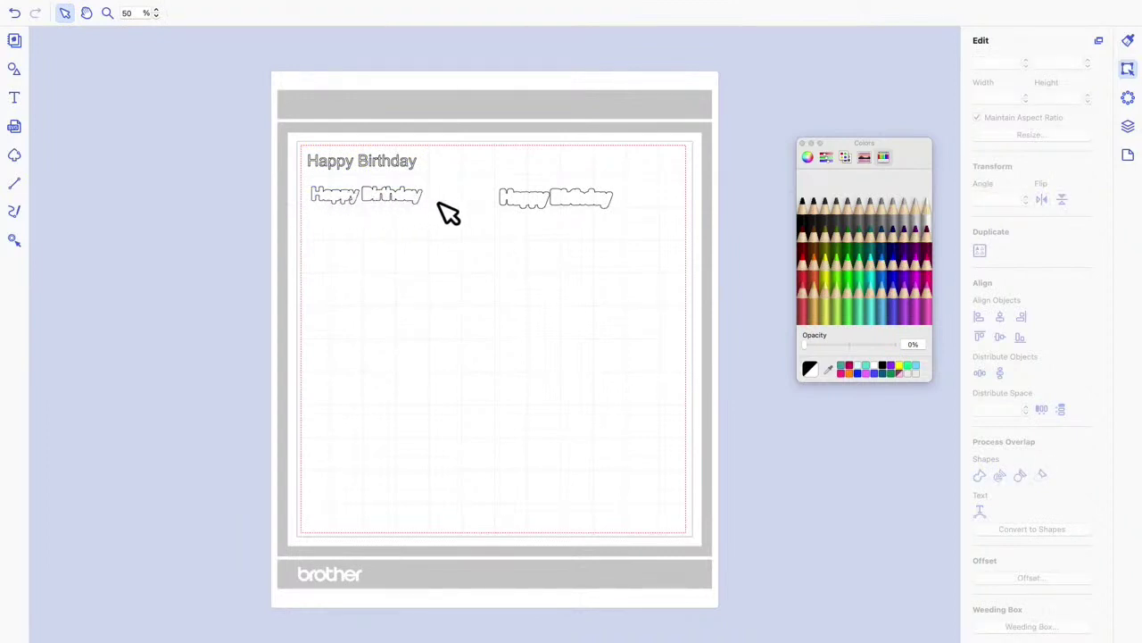
Create a 0.12-inch outward round offset line around the "Happy Birthday" text and move it below the narrower outlines
click(406, 168)
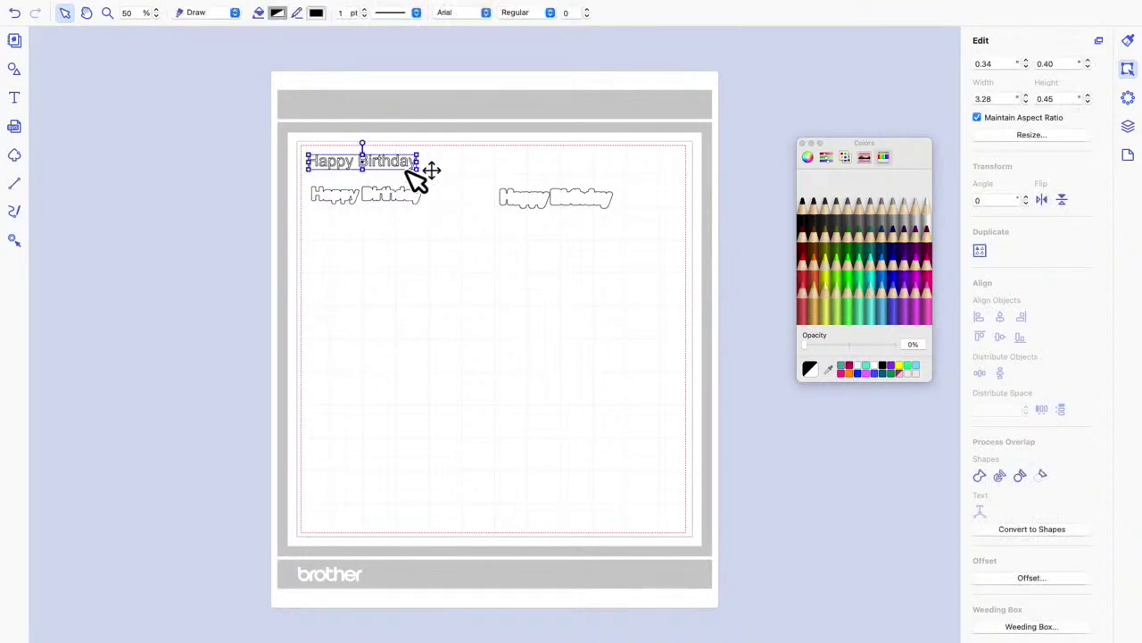
click(1031, 578)
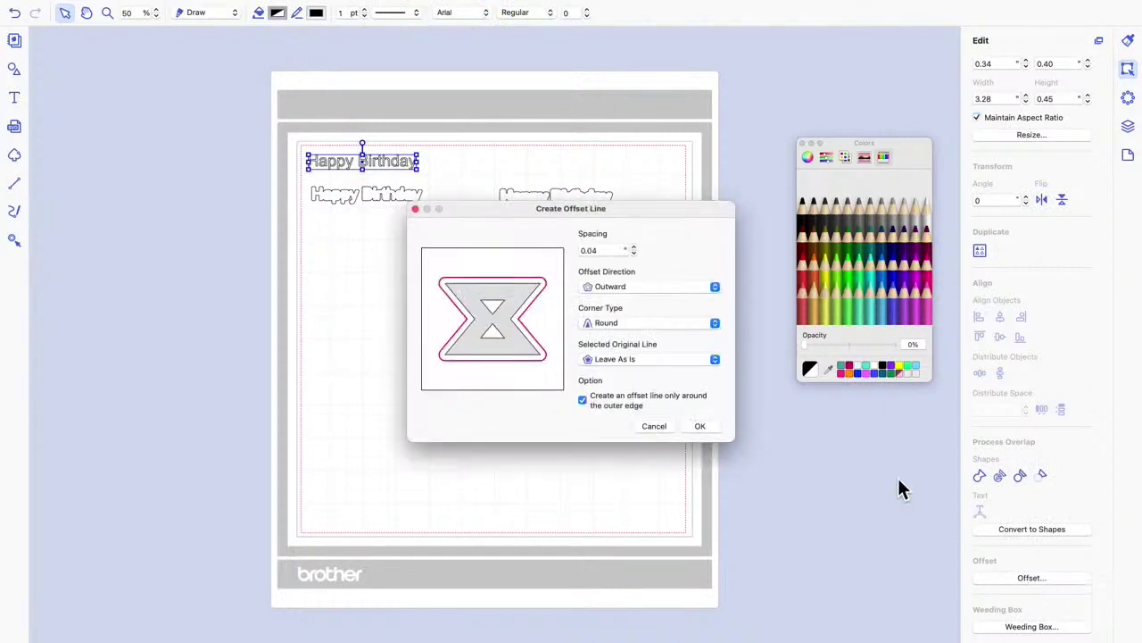
click(634, 247)
click(704, 427)
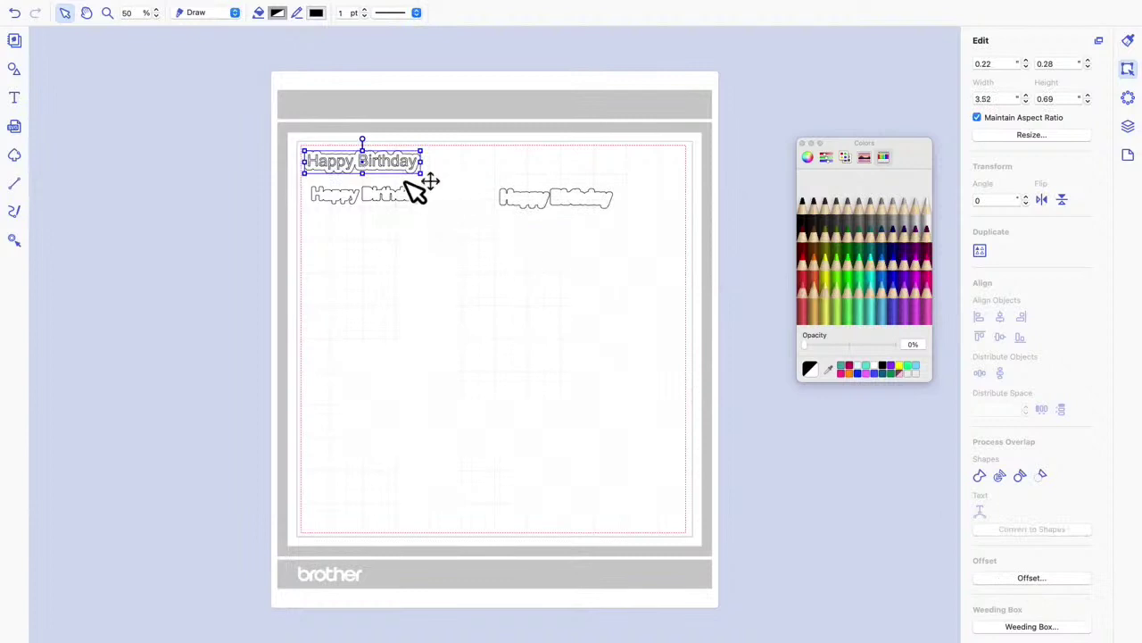
drag(369, 176, 367, 291)
click(359, 286)
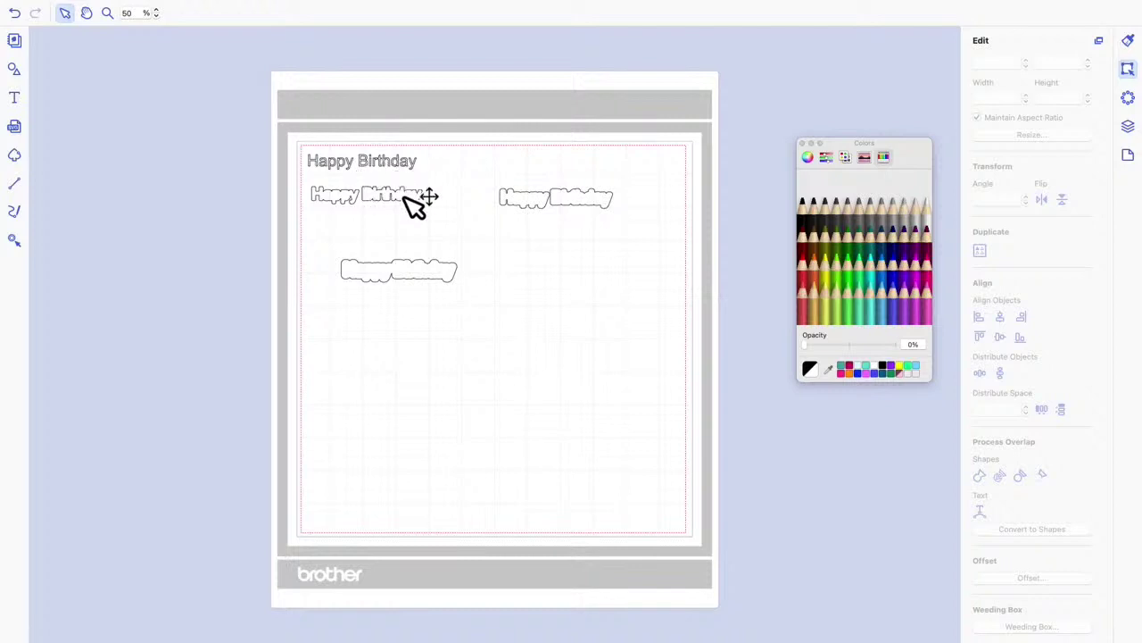
Delete the three separated offset outlines, leaving only the "Happy Birthday" text on the mat
click(403, 192)
key(Delete)
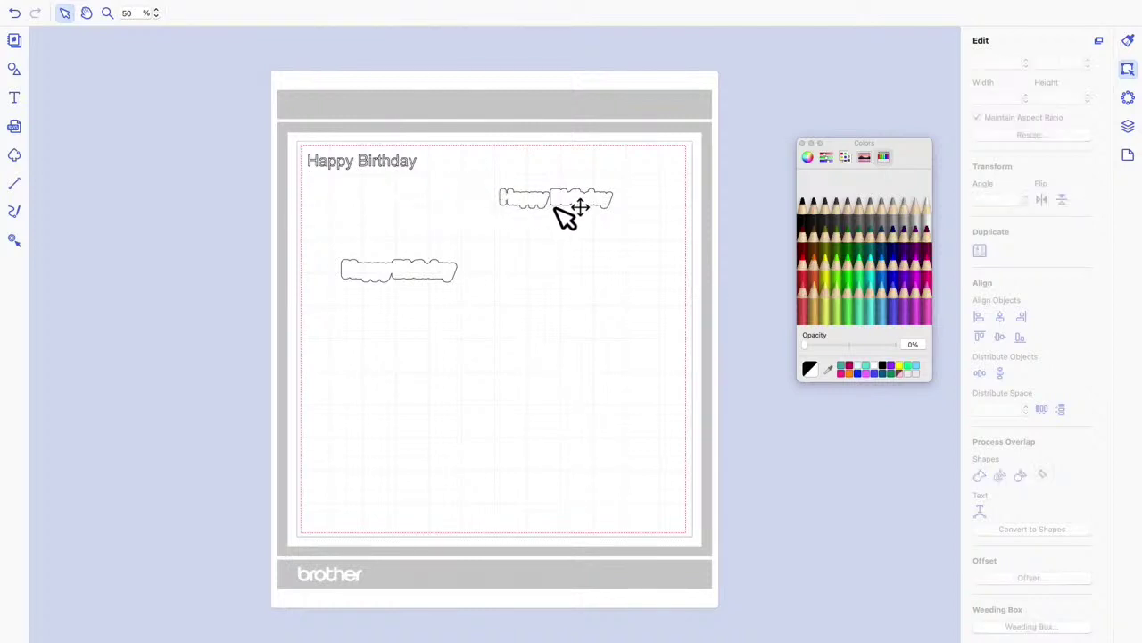
click(558, 199)
key(Delete)
click(423, 271)
key(Delete)
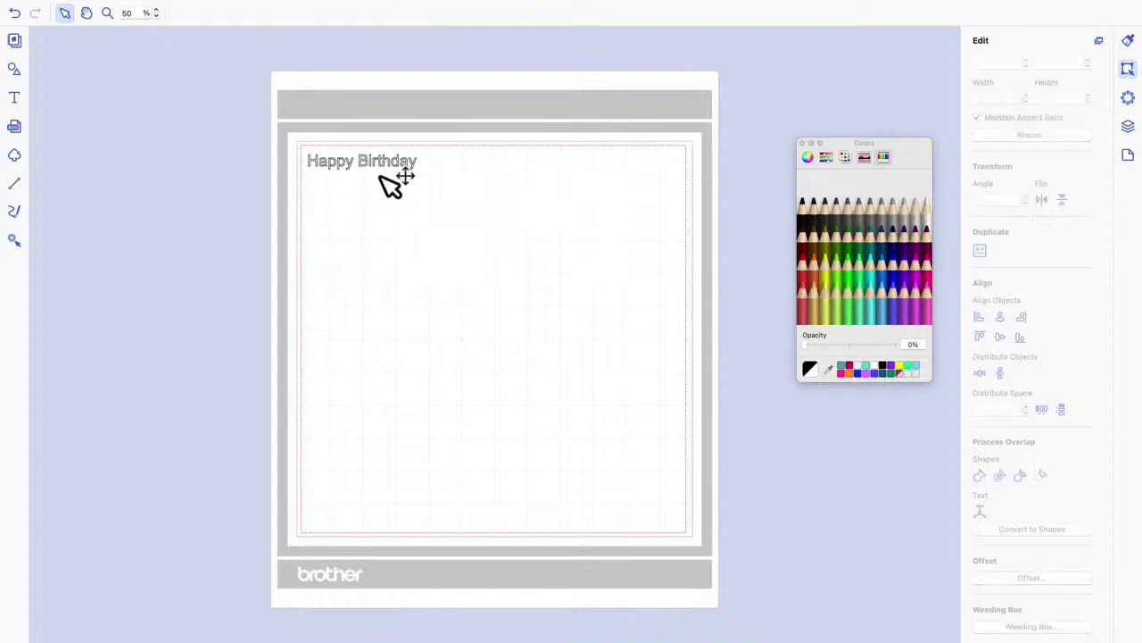
Create a 0.08-inch outward round offset line around the "Happy Birthday" text, move it down the mat, and reselect the text
click(382, 166)
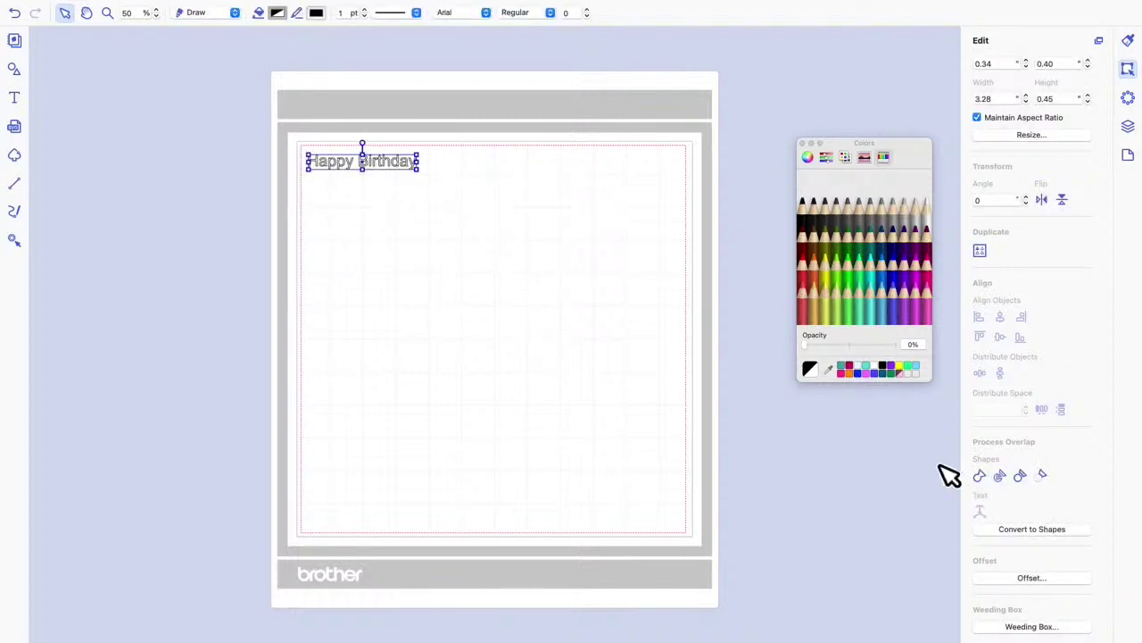
click(1030, 577)
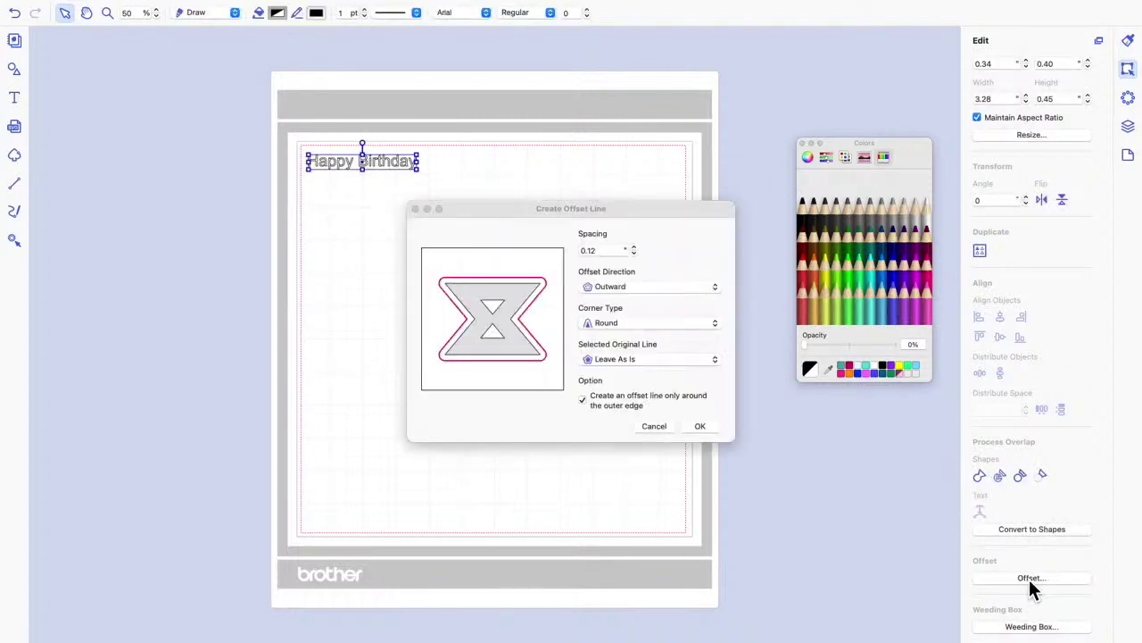
click(635, 253)
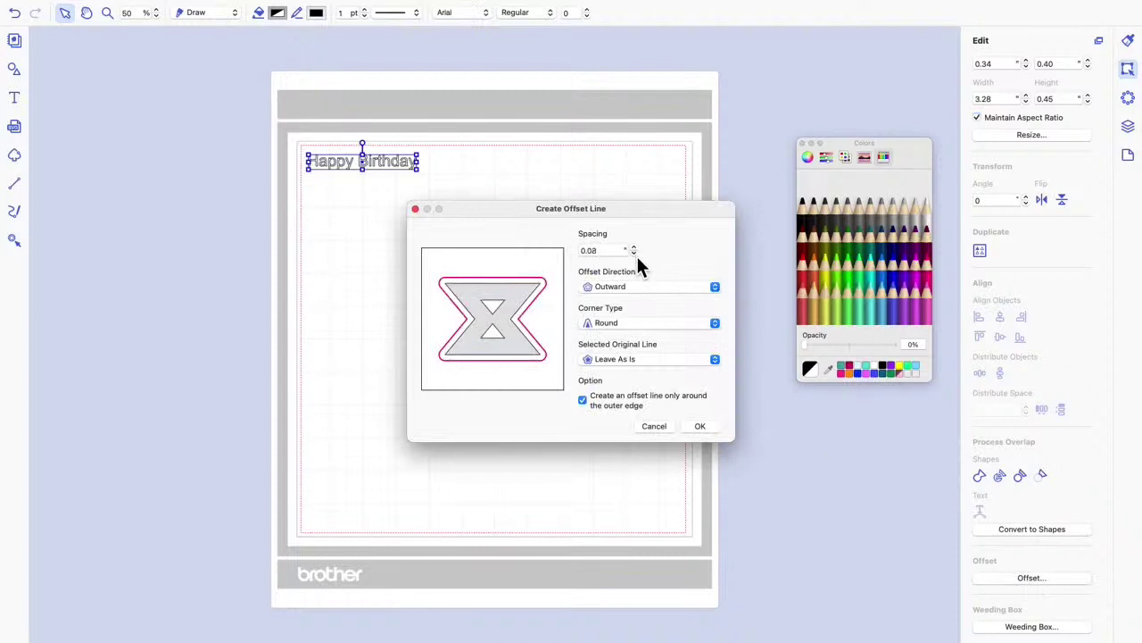
click(702, 426)
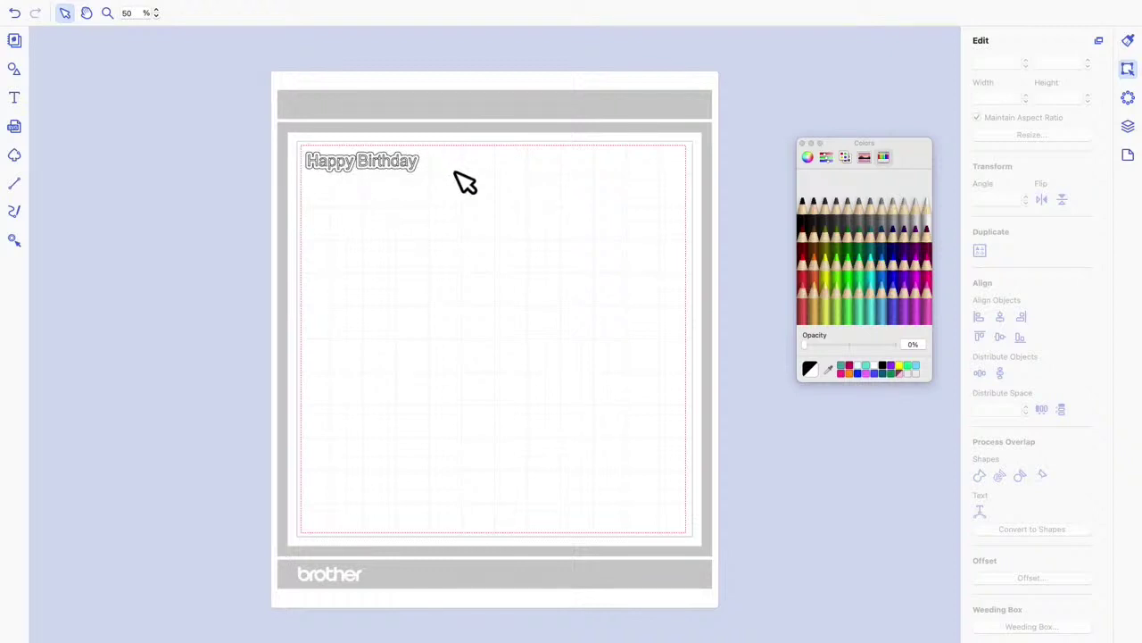
drag(392, 171, 430, 304)
click(402, 171)
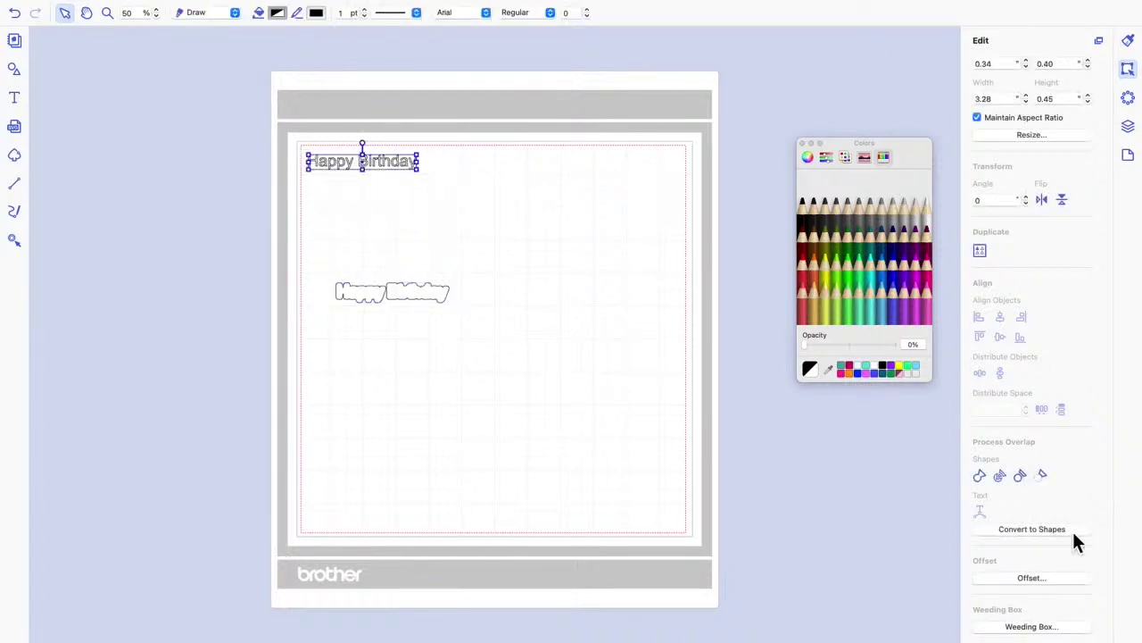
Create an outward round offset line around the outer edge of the selected "Happy Birthday" text
click(1036, 579)
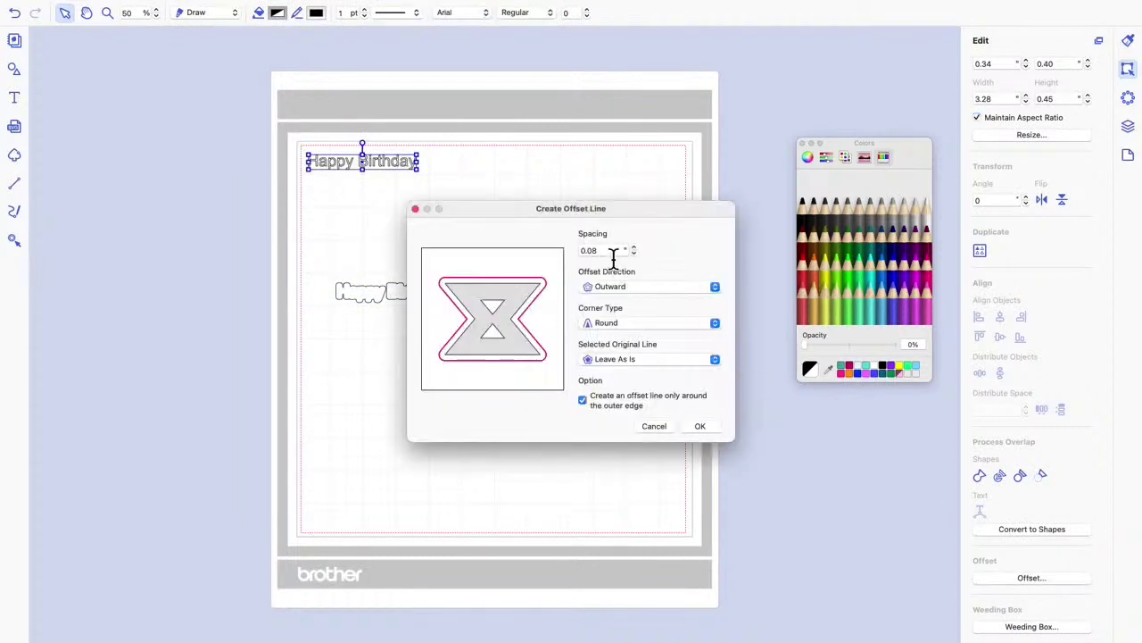
key(BackSpace)
key(Return)
click(714, 428)
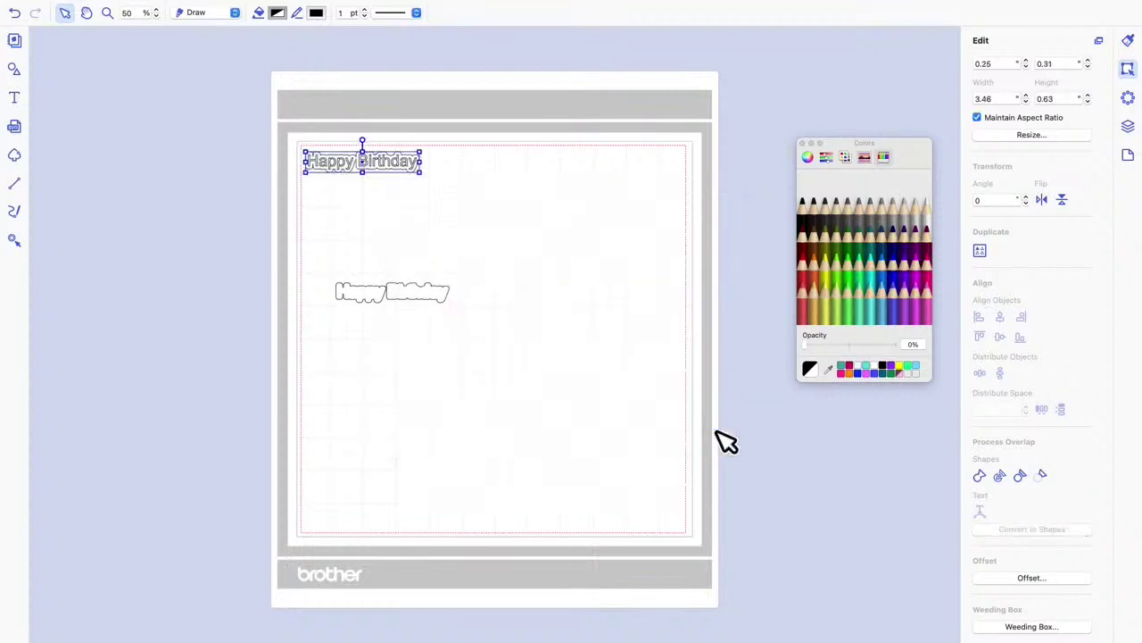
Move the new offset outline down from the "Happy Birthday" text, and return it to its place around the text
click(485, 188)
click(418, 182)
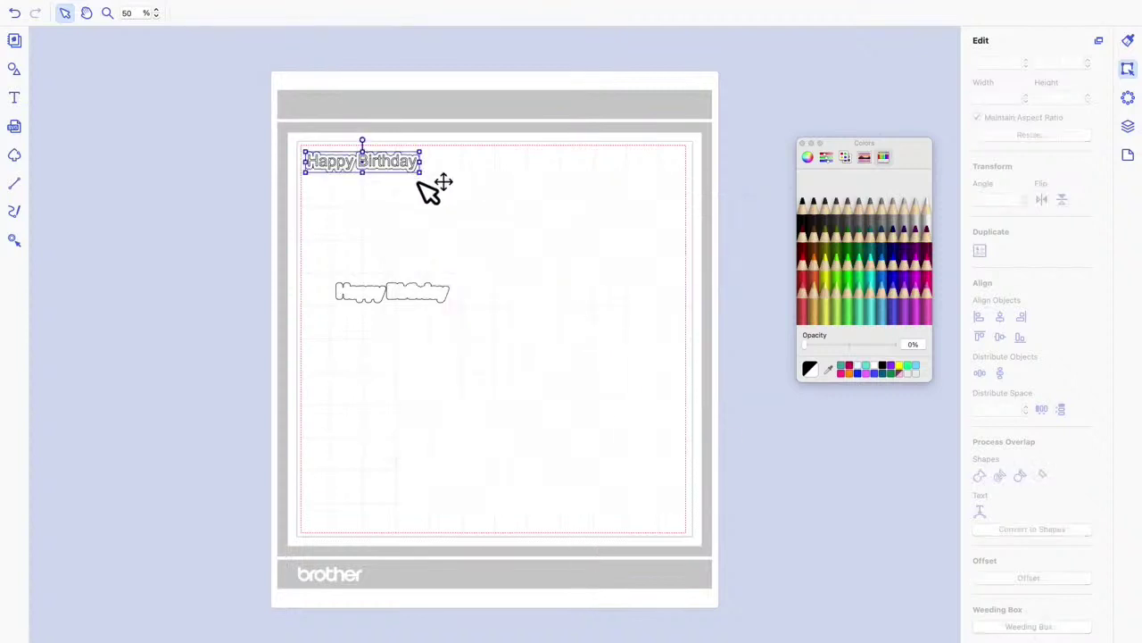
drag(428, 190, 485, 249)
click(535, 250)
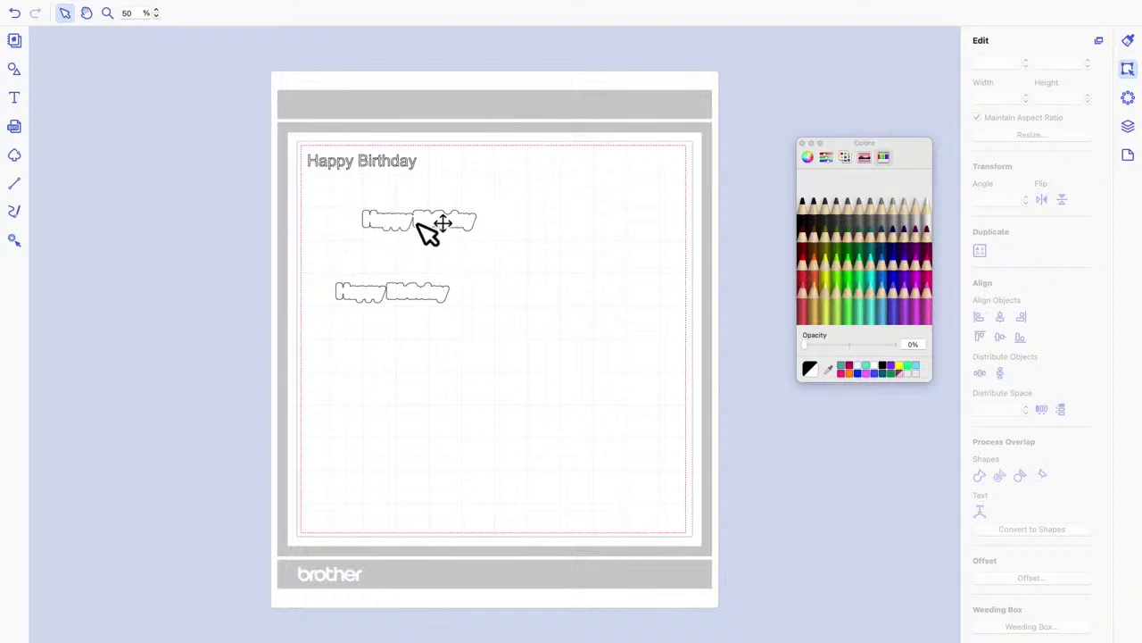
click(443, 225)
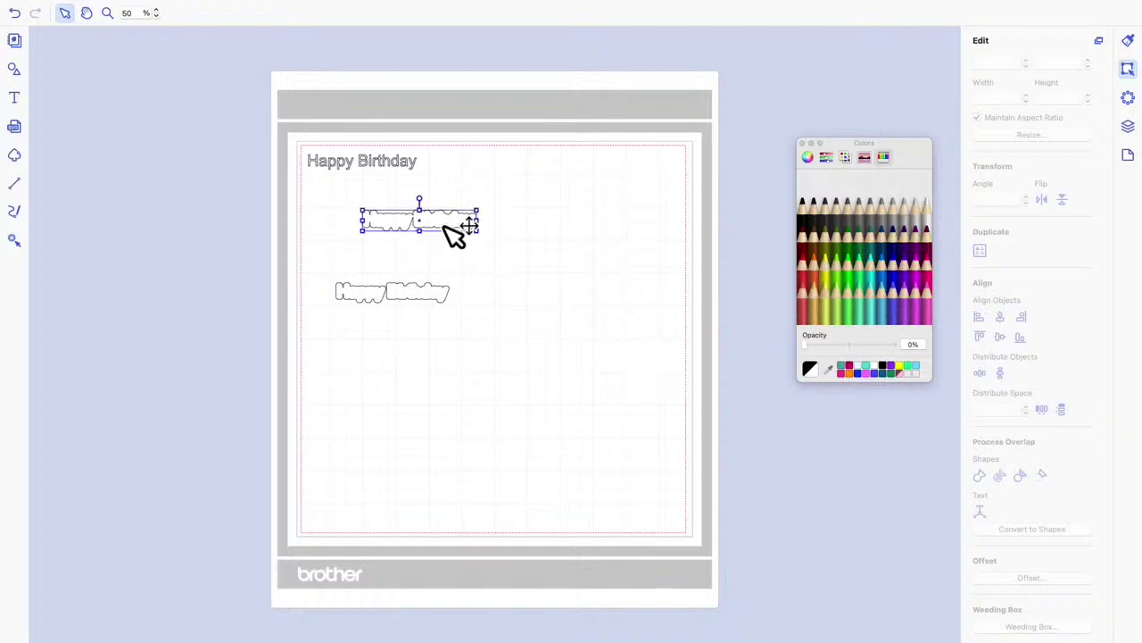
drag(443, 225, 398, 177)
click(431, 186)
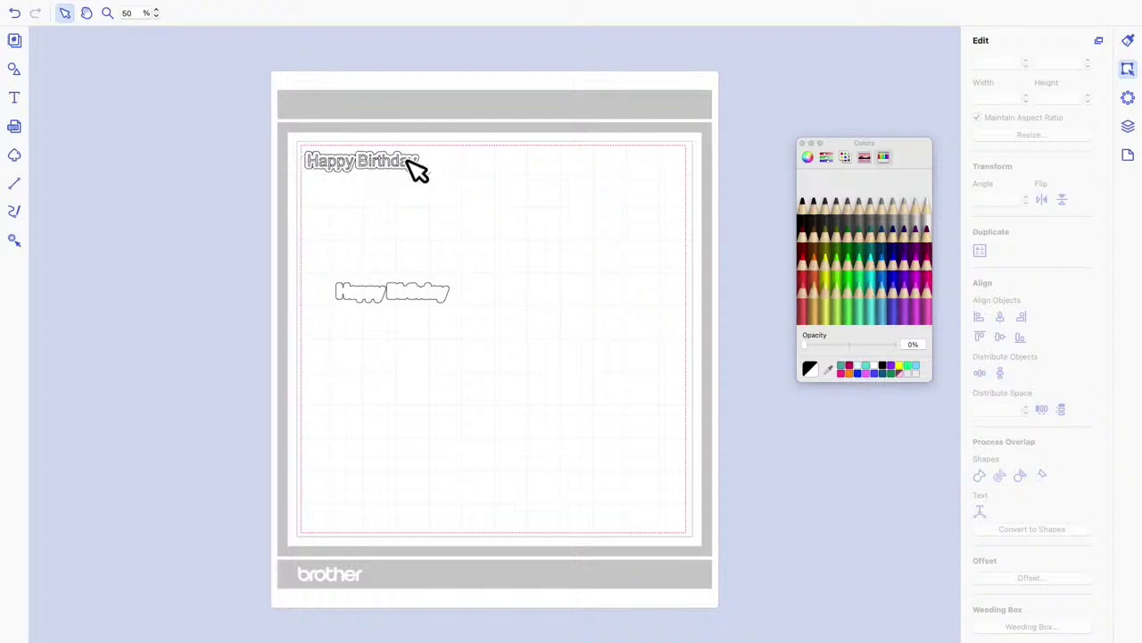
Create a 0.04-inch outward round offset line around the inner outline's outer edge, and move it to the mat's upper-right area
click(411, 162)
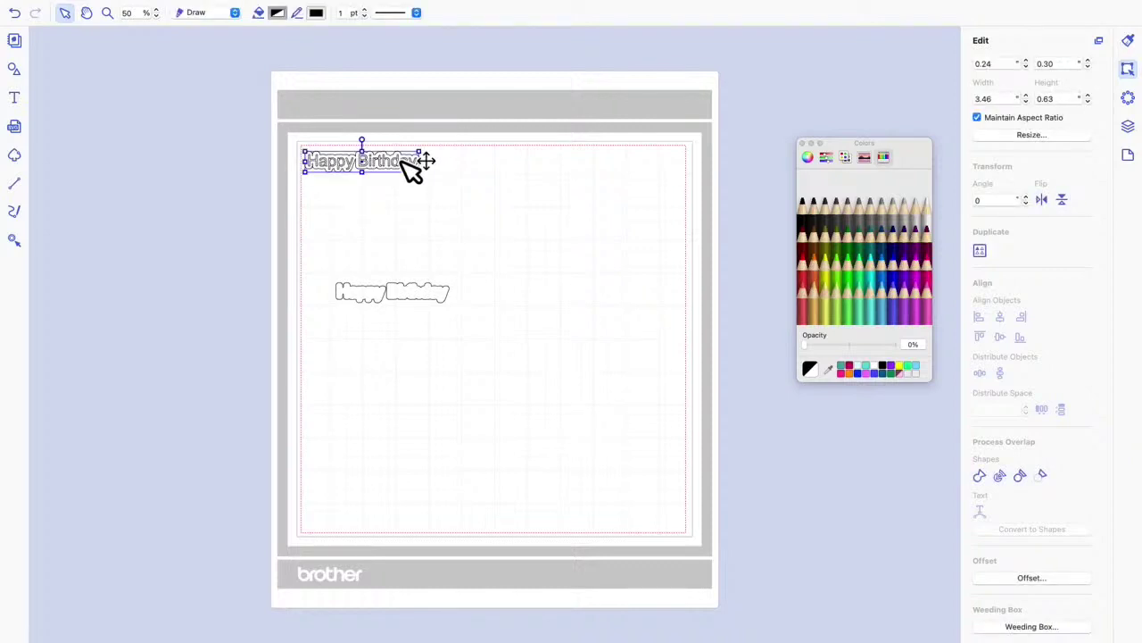
click(1032, 579)
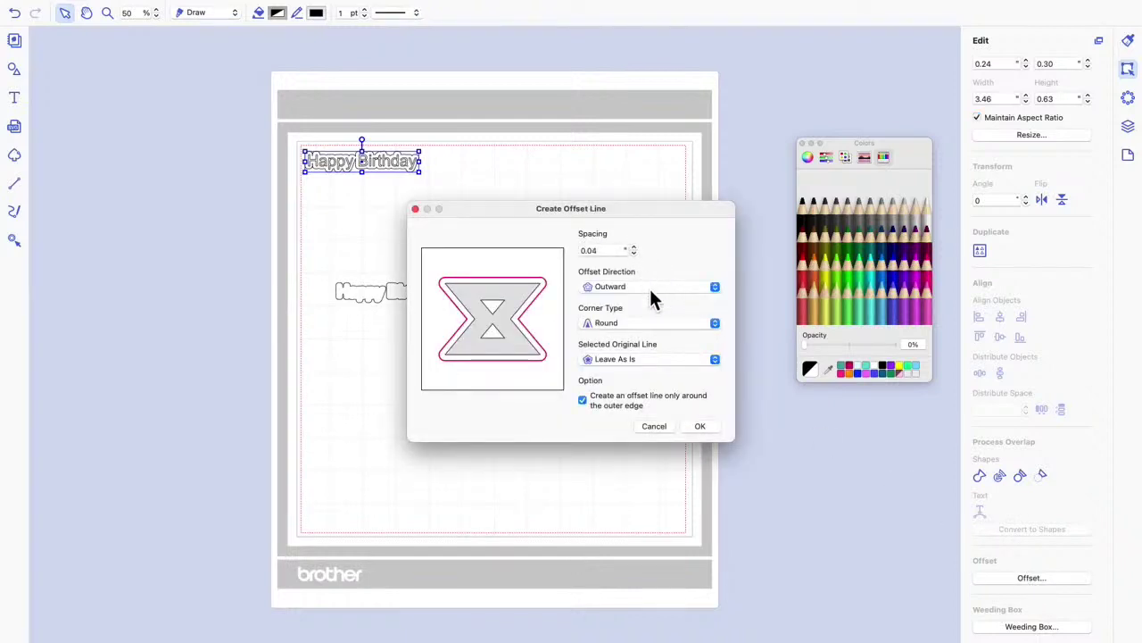
click(700, 425)
click(536, 170)
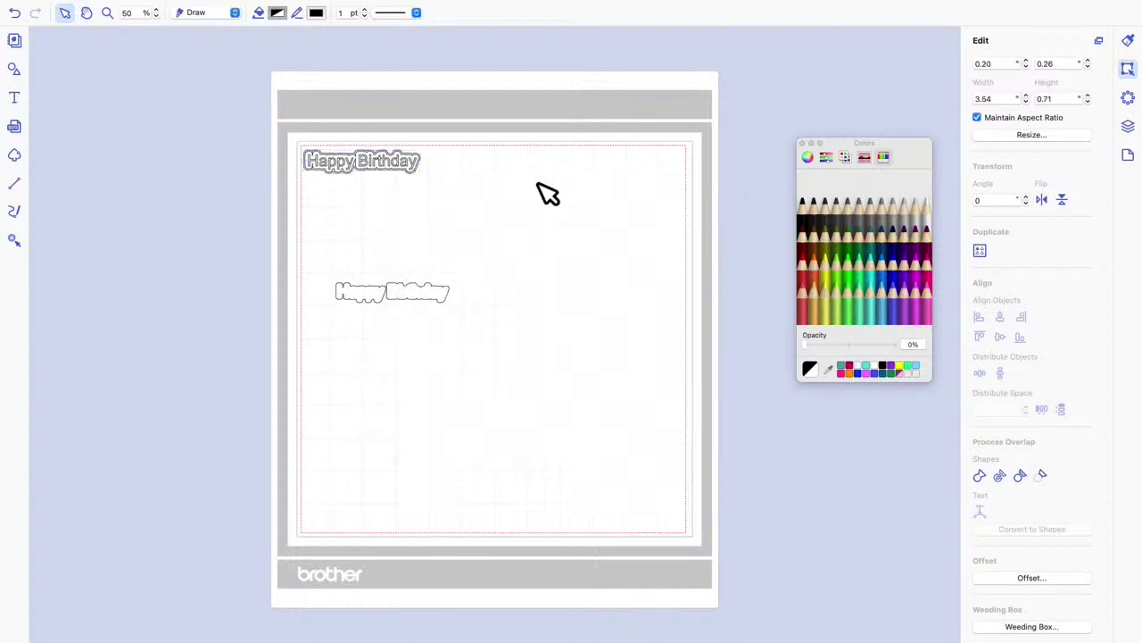
drag(415, 161, 647, 168)
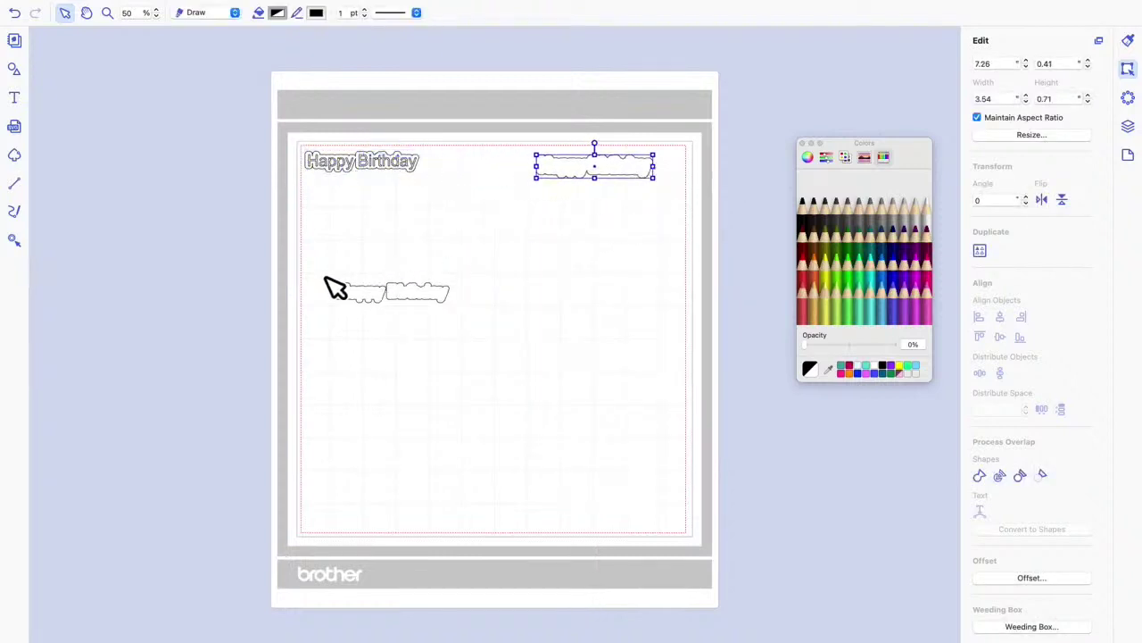
Delete the earlier outline in the middle of the mat, and move the wider outline right beside the "Happy Birthday" text
drag(319, 271, 519, 308)
key(Delete)
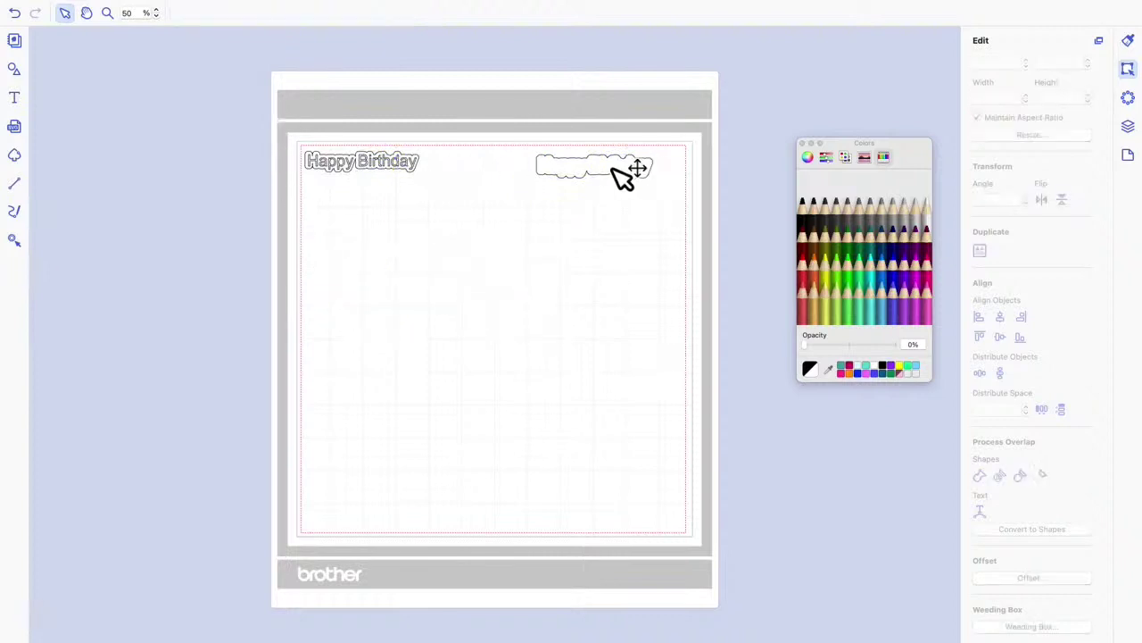
drag(606, 165, 494, 166)
click(407, 205)
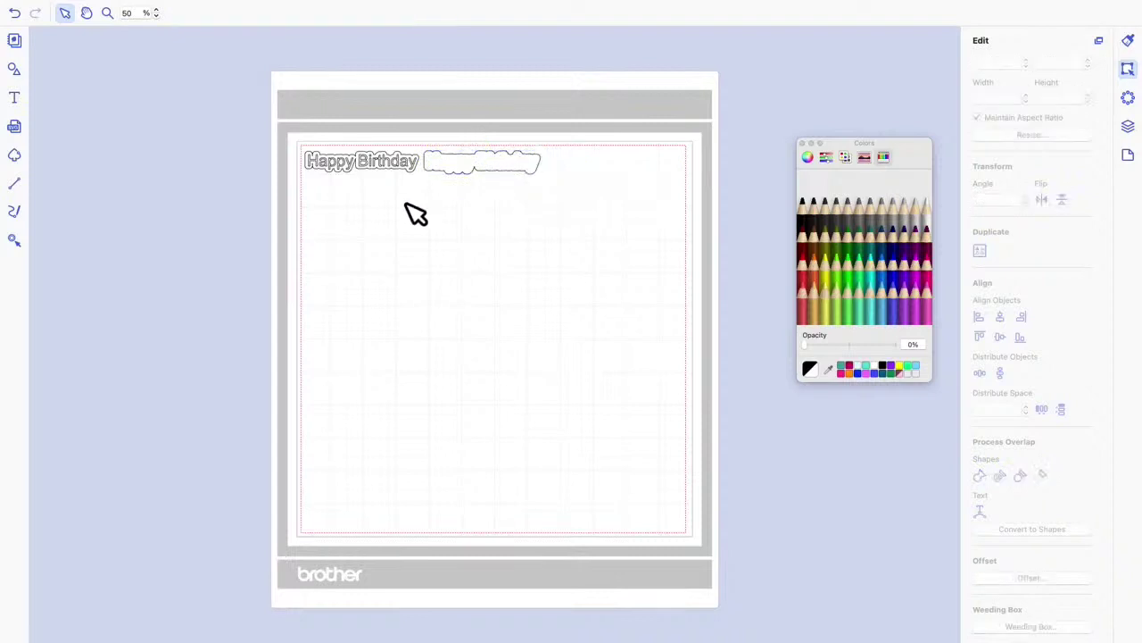
Fill the mat with duplicates of the outlined "Happy Birthday" text and the wider outline beside it
drag(263, 104, 613, 229)
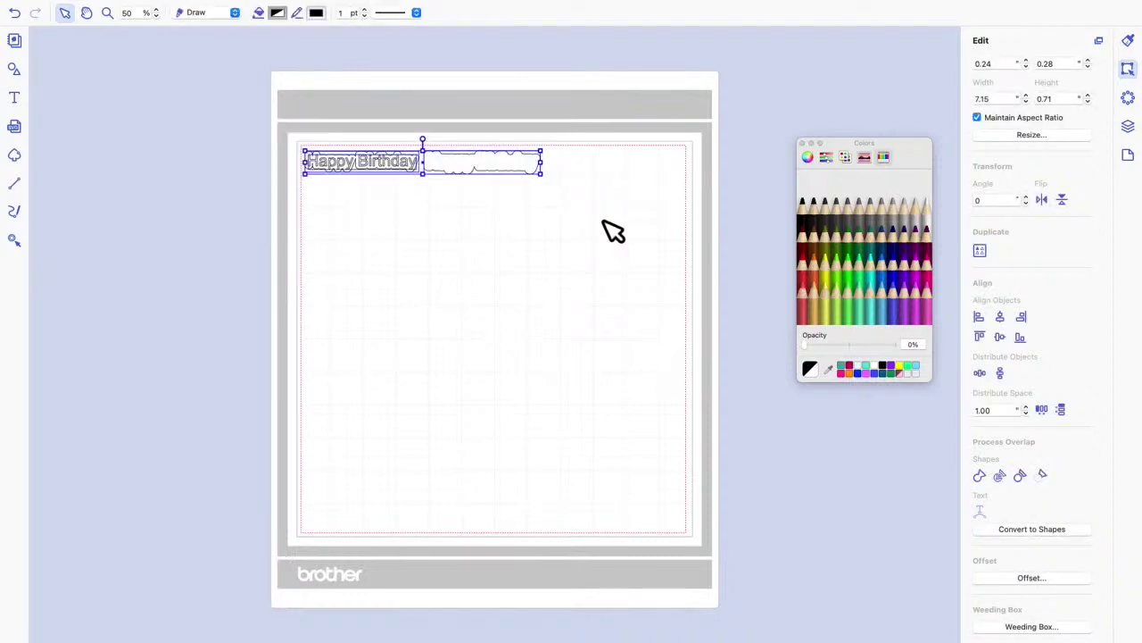
click(982, 253)
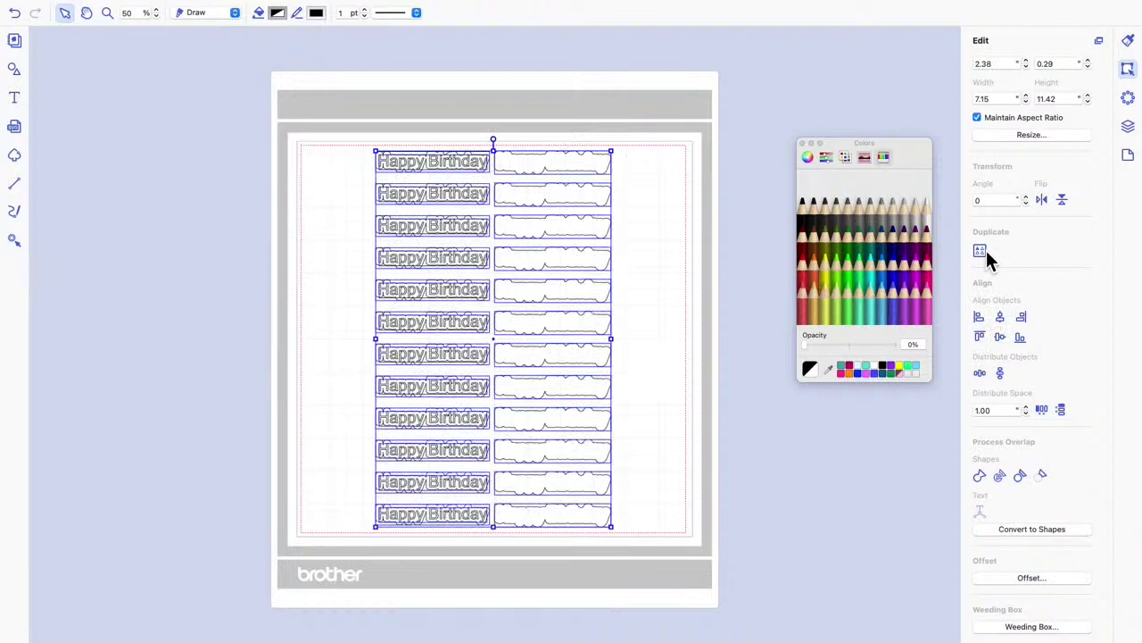
click(685, 250)
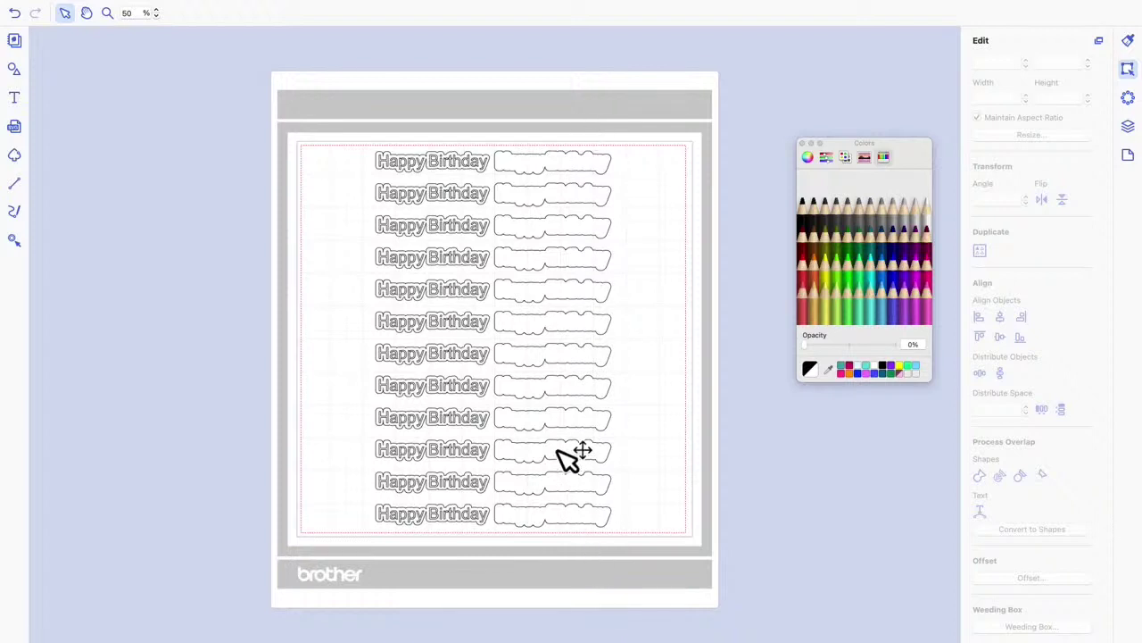
Spread the two columns apart, moving the plain outlines to the right and the outlined texts to the left of the mat
drag(498, 135, 654, 532)
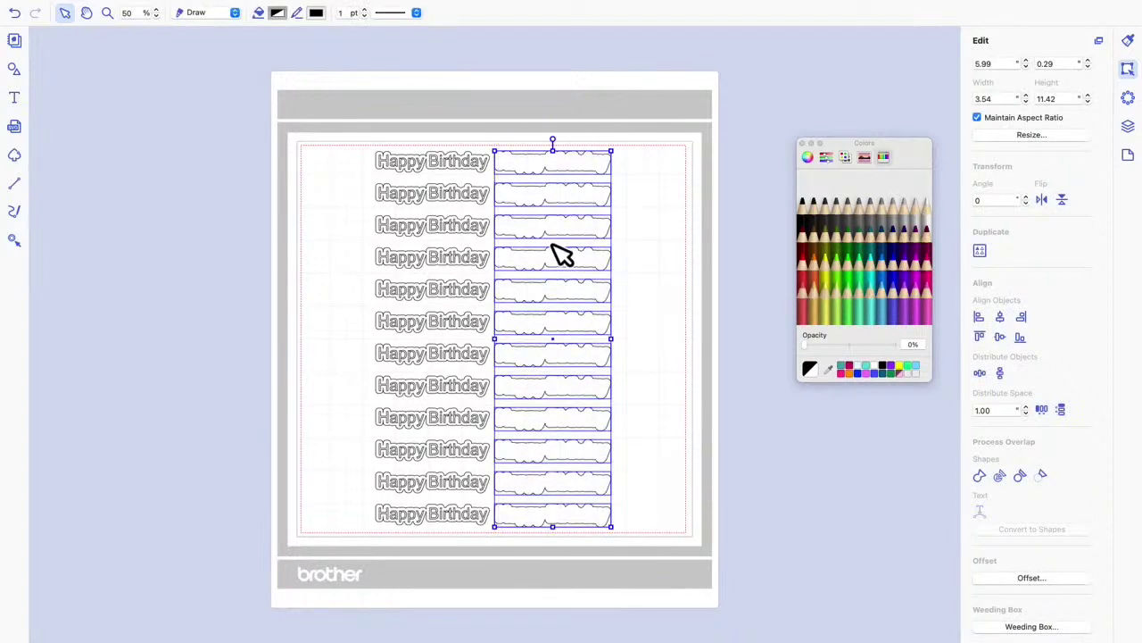
drag(537, 229, 578, 229)
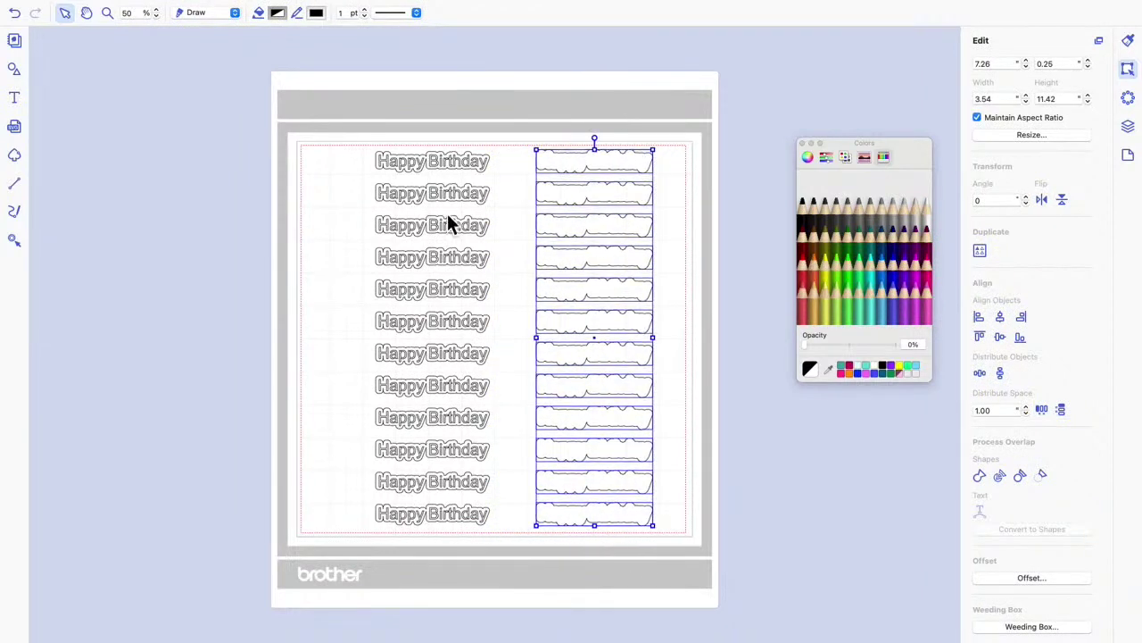
drag(325, 129, 516, 541)
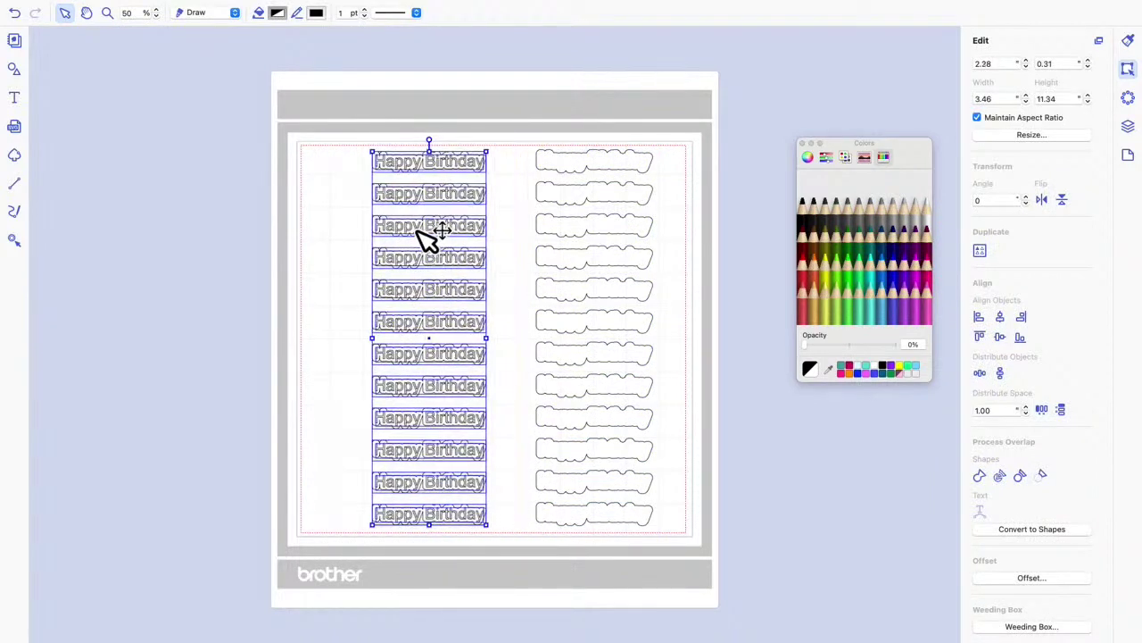
drag(431, 236, 397, 230)
click(280, 166)
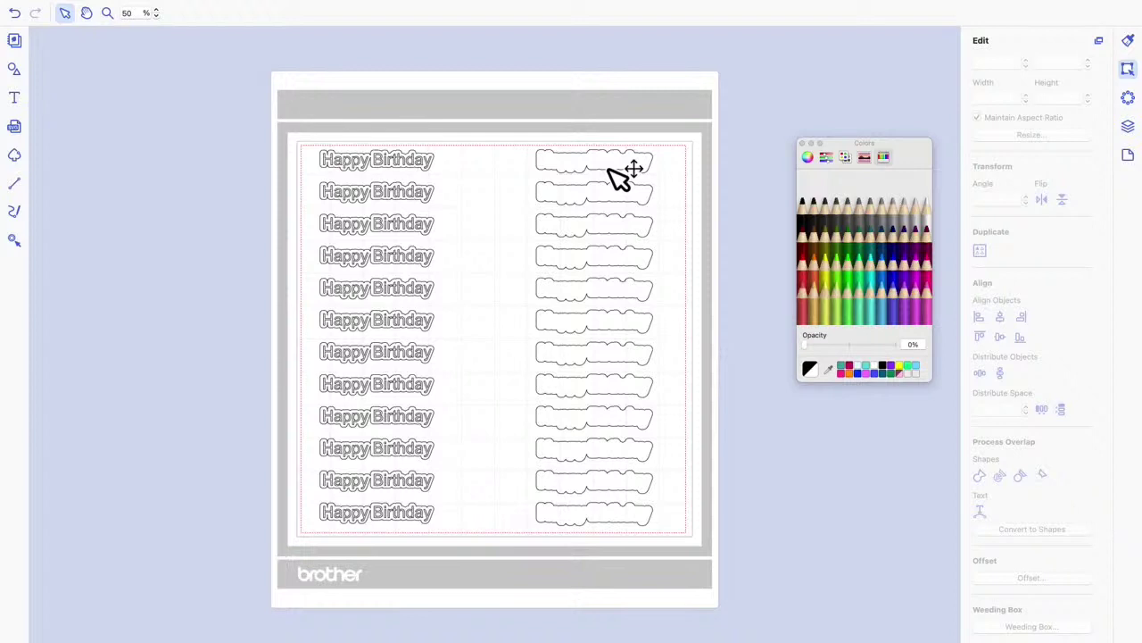
Delete all objects from the mat and add a new "Happy Birthday" text
drag(278, 131, 717, 560)
key(Delete)
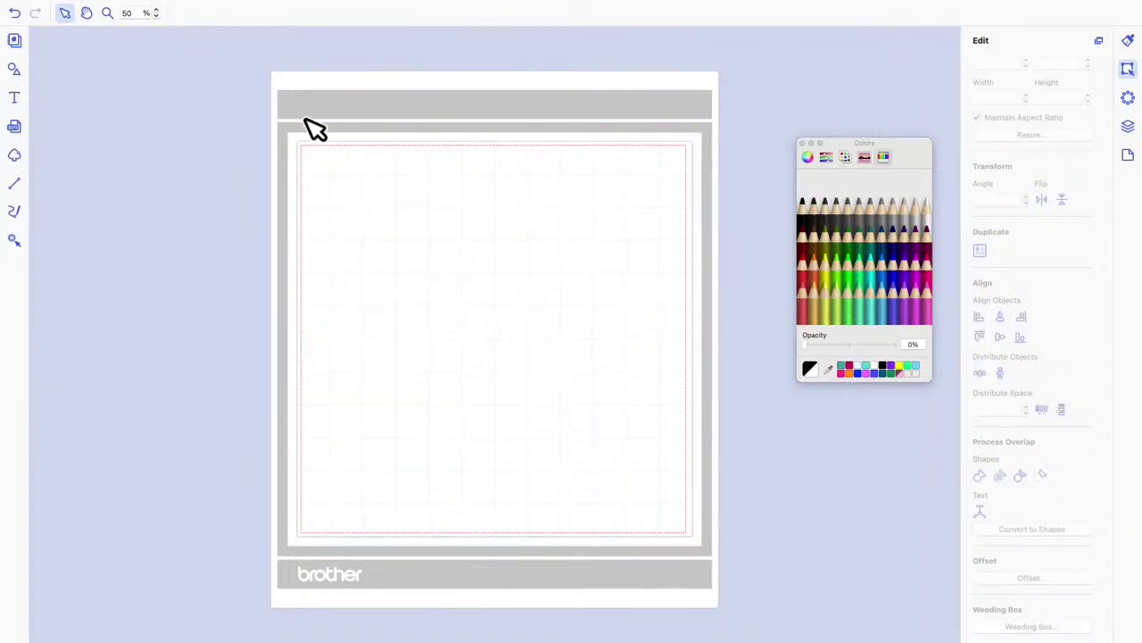
click(14, 100)
click(379, 205)
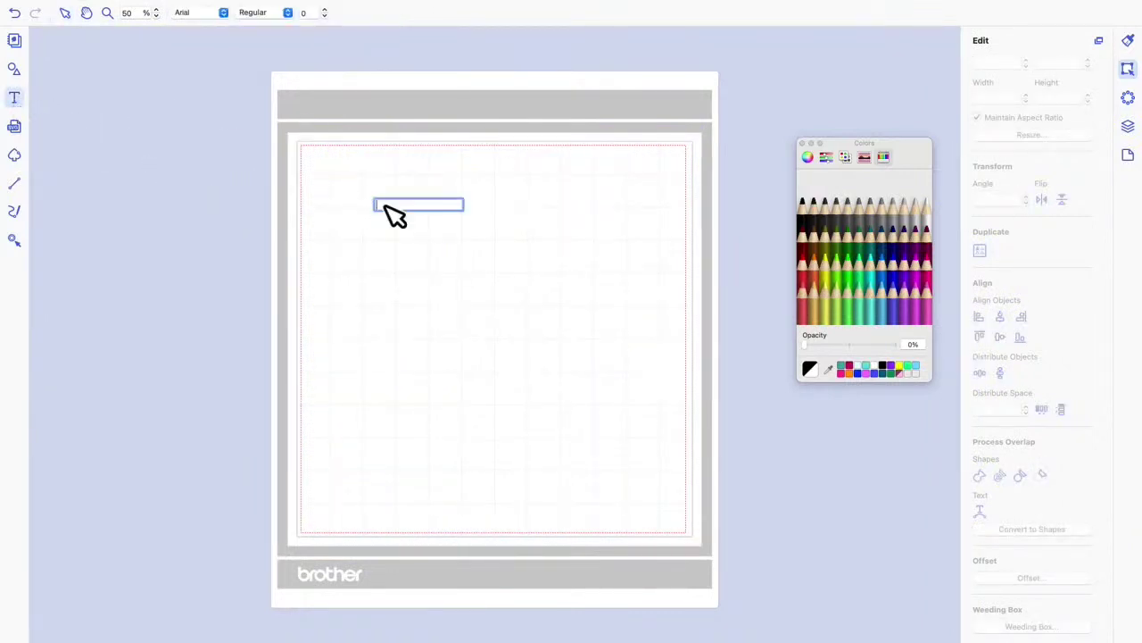
key(Escape)
text(Happy Birthday)
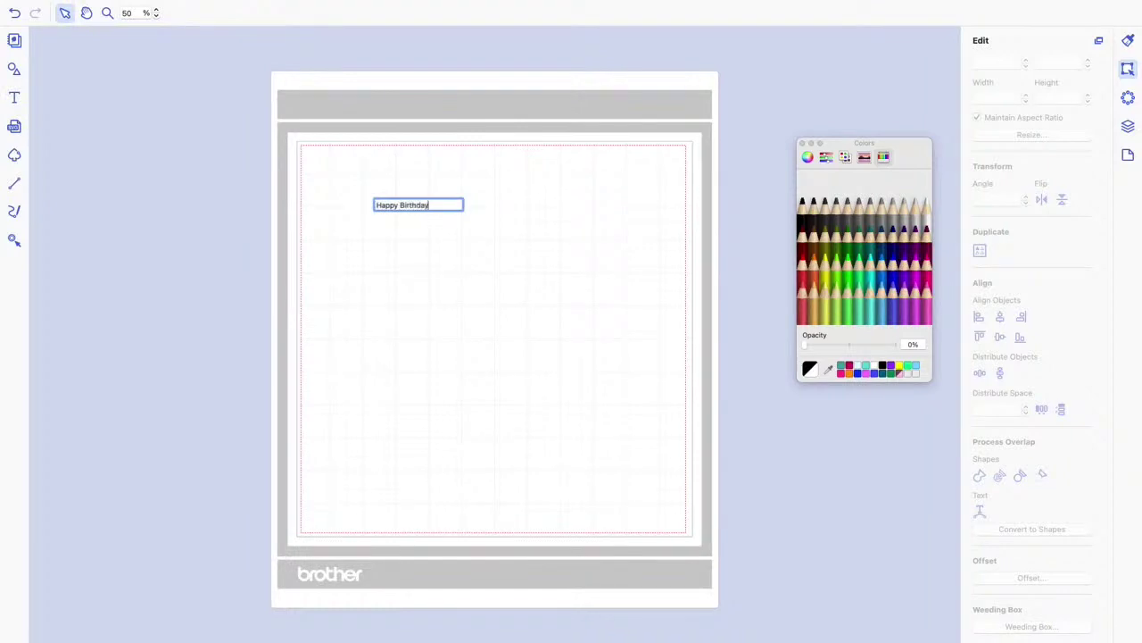
key(Escape)
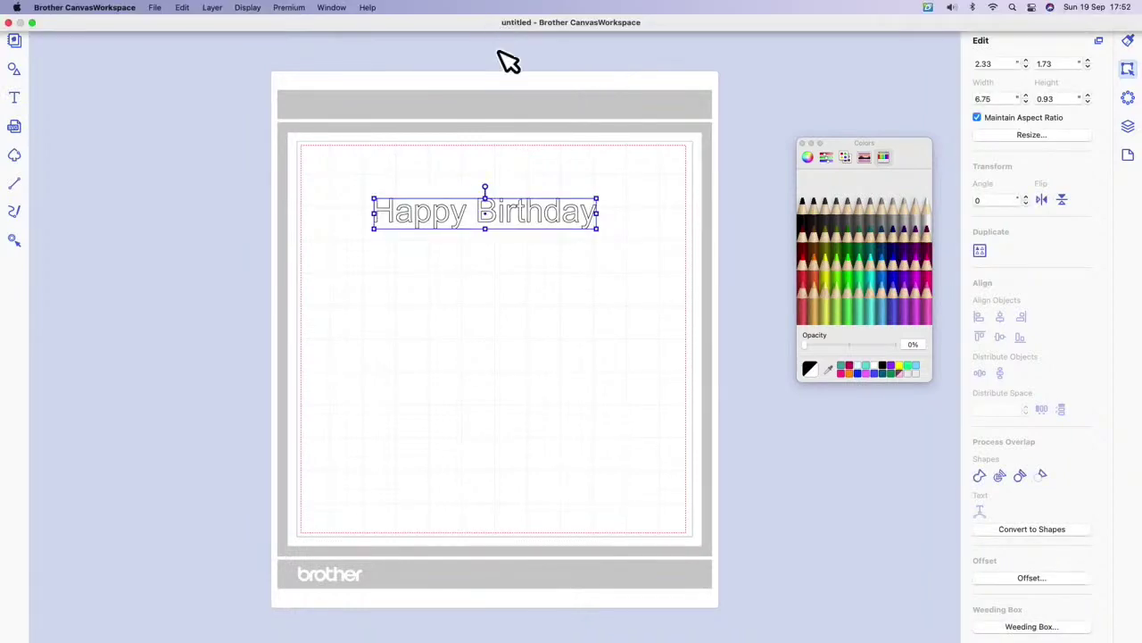
click(498, 62)
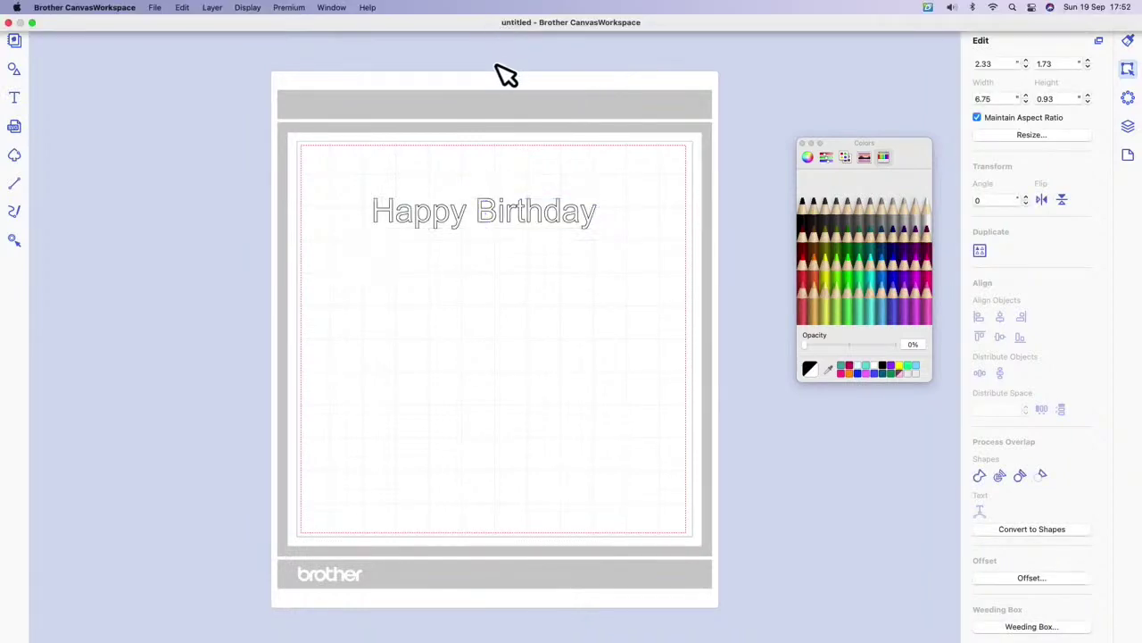
Set the font of the "Happy Birthday" text to Astina
click(522, 230)
click(483, 16)
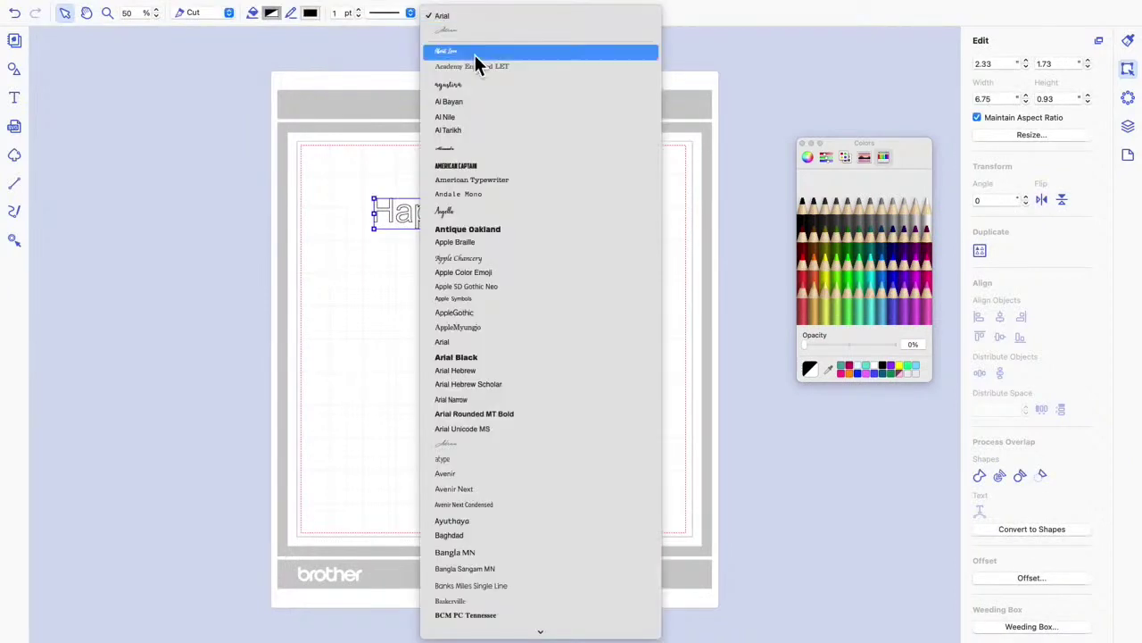
click(469, 32)
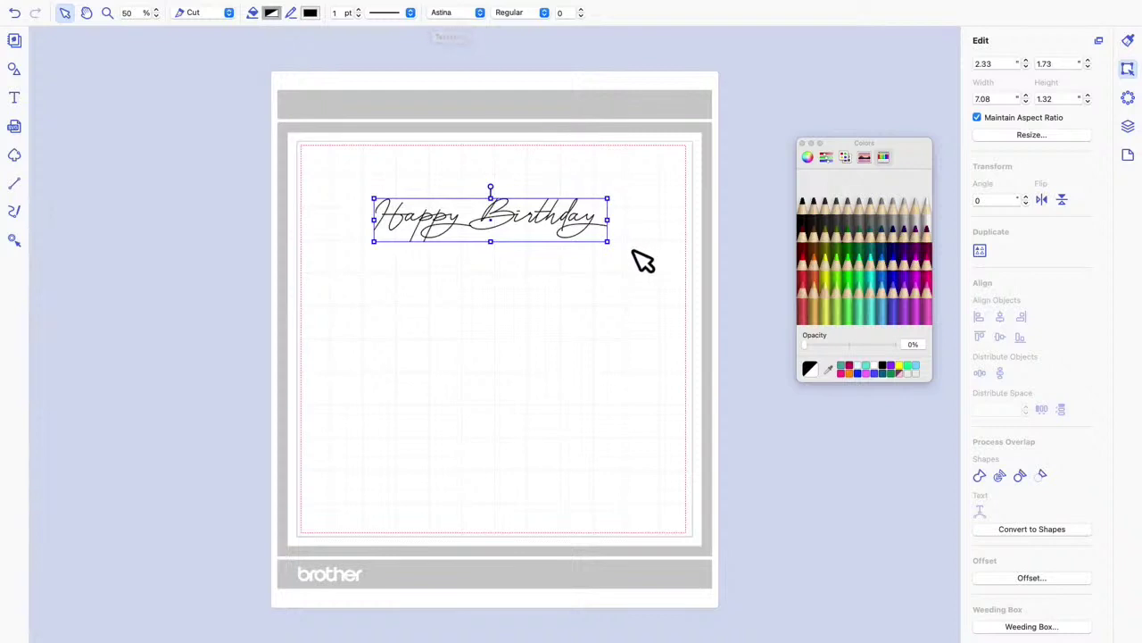
Scale the script text down to about 2.83 by 0.53 inches and move it to the mat's upper-left corner
drag(608, 242, 472, 210)
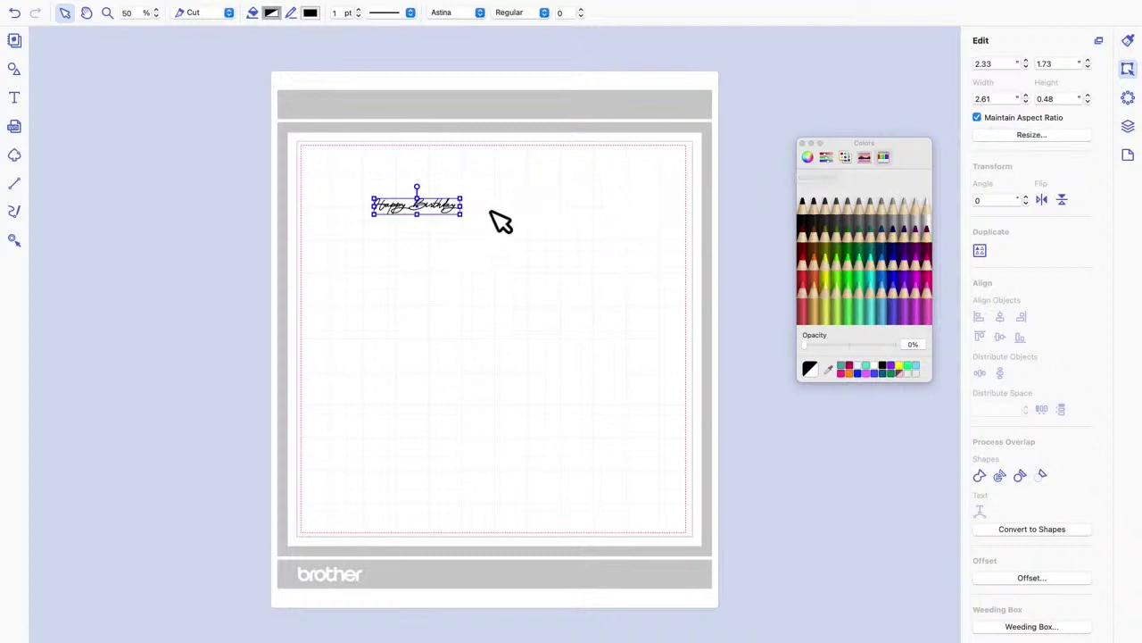
drag(465, 219, 469, 219)
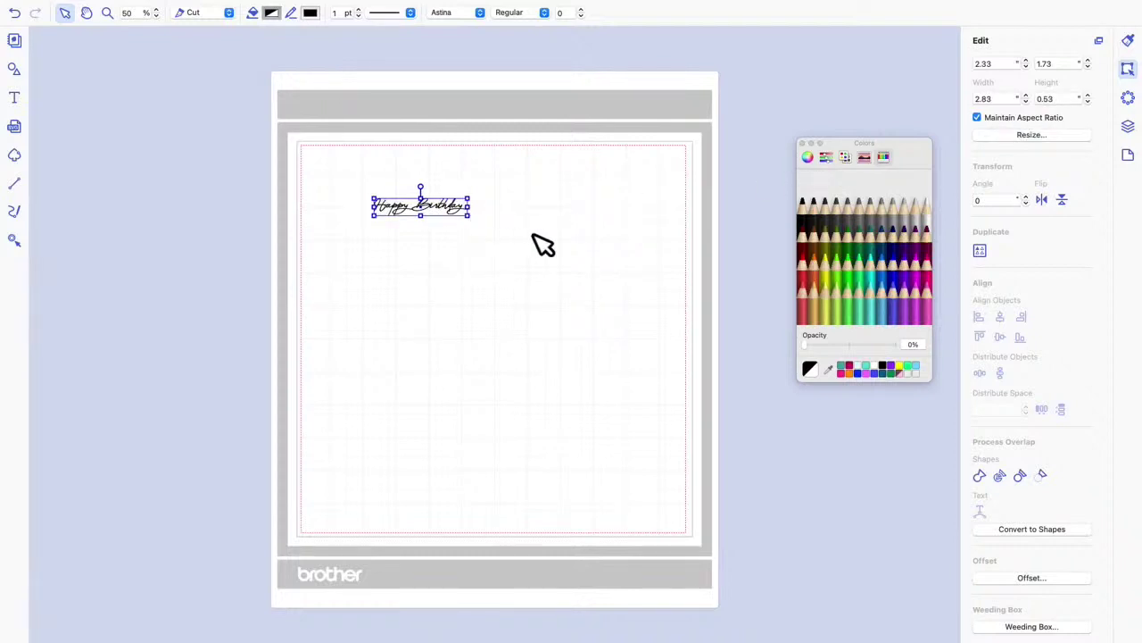
drag(457, 216, 392, 175)
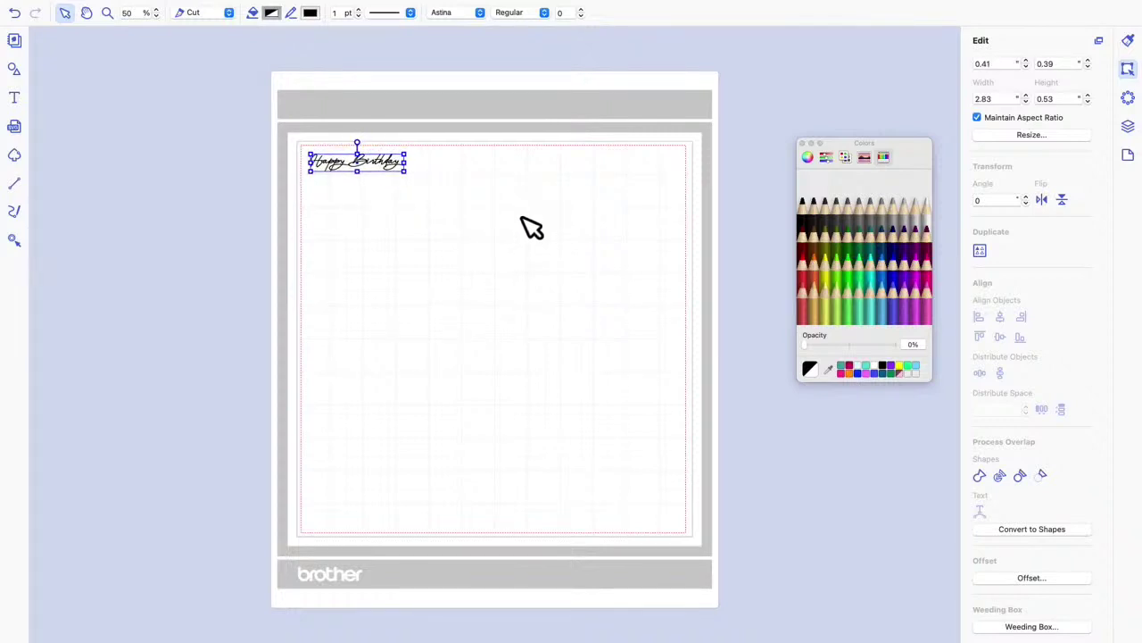
Try to create a 0.04-inch outward round offset line around the Astina text
click(1031, 580)
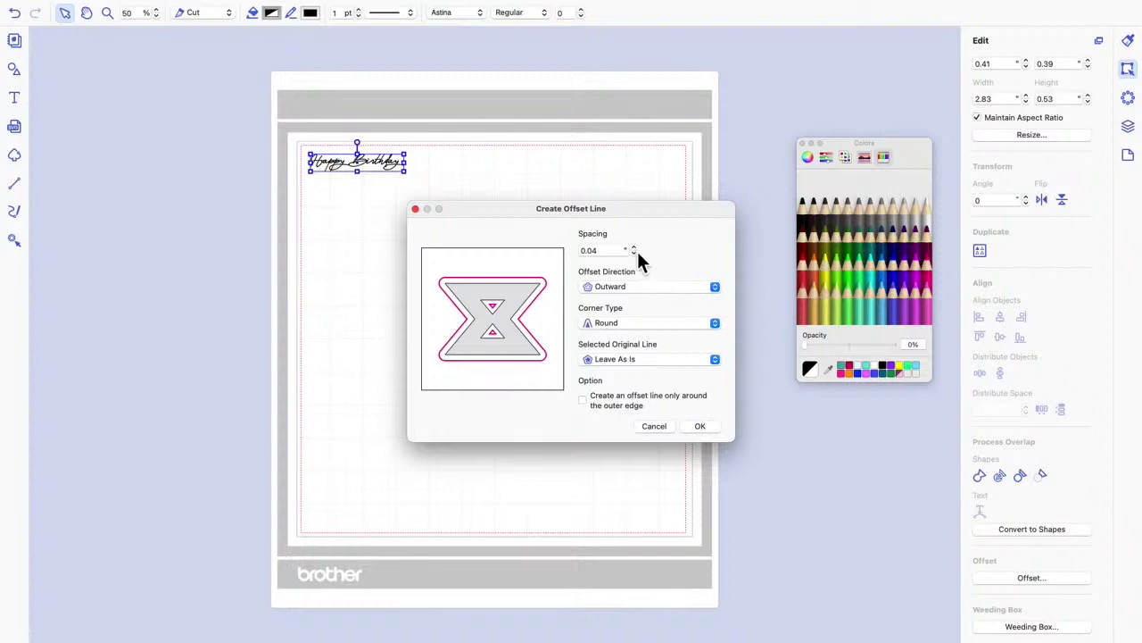
click(702, 427)
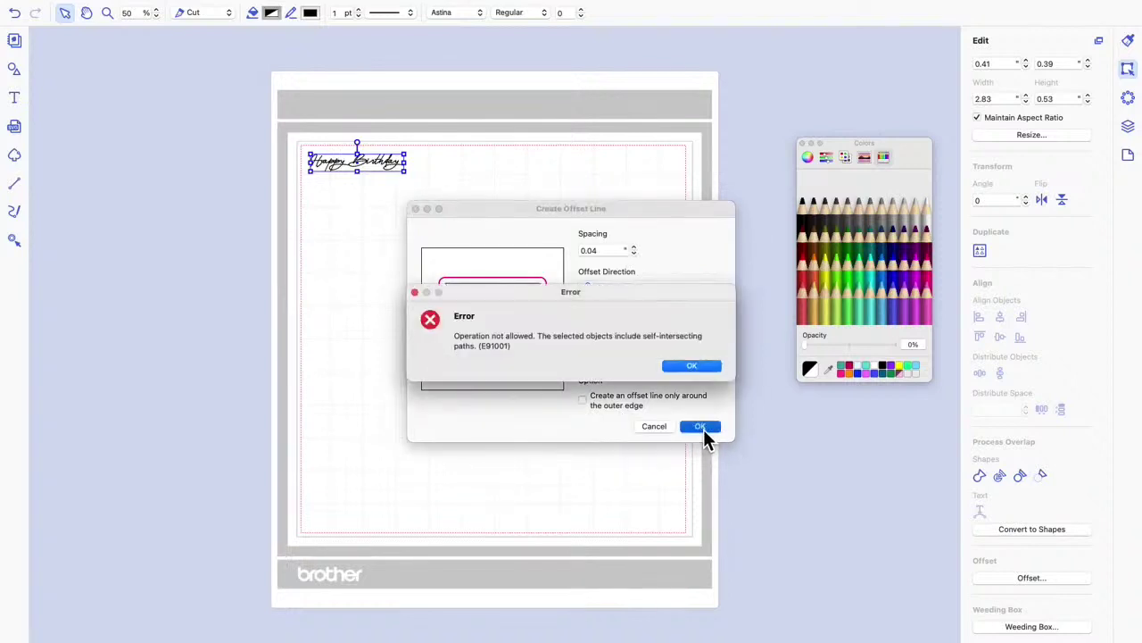
click(705, 368)
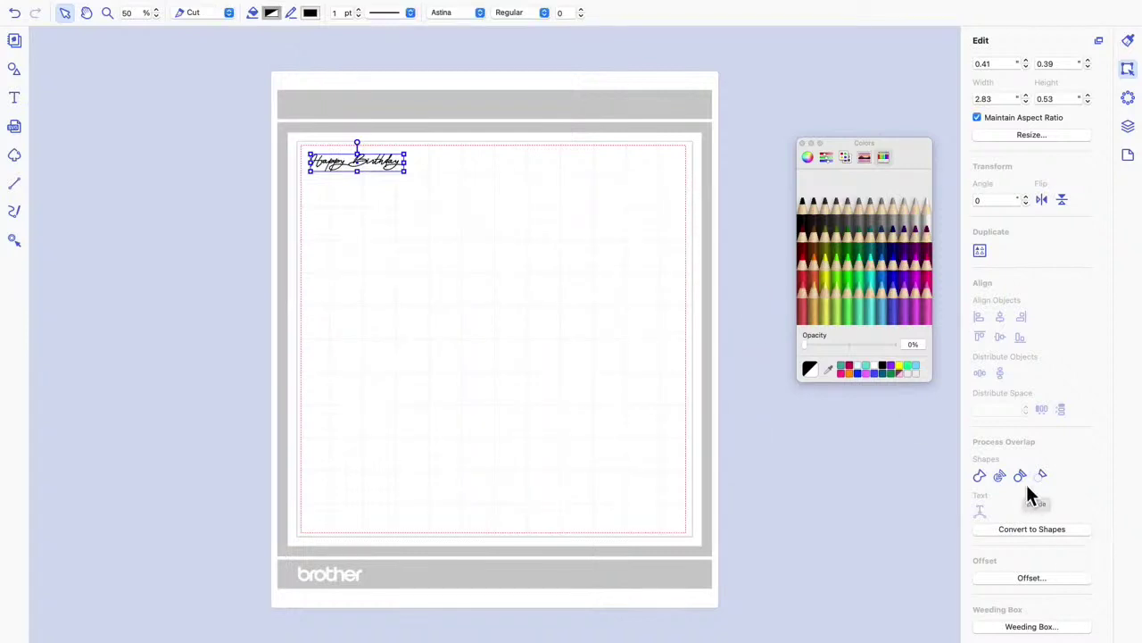
click(1031, 579)
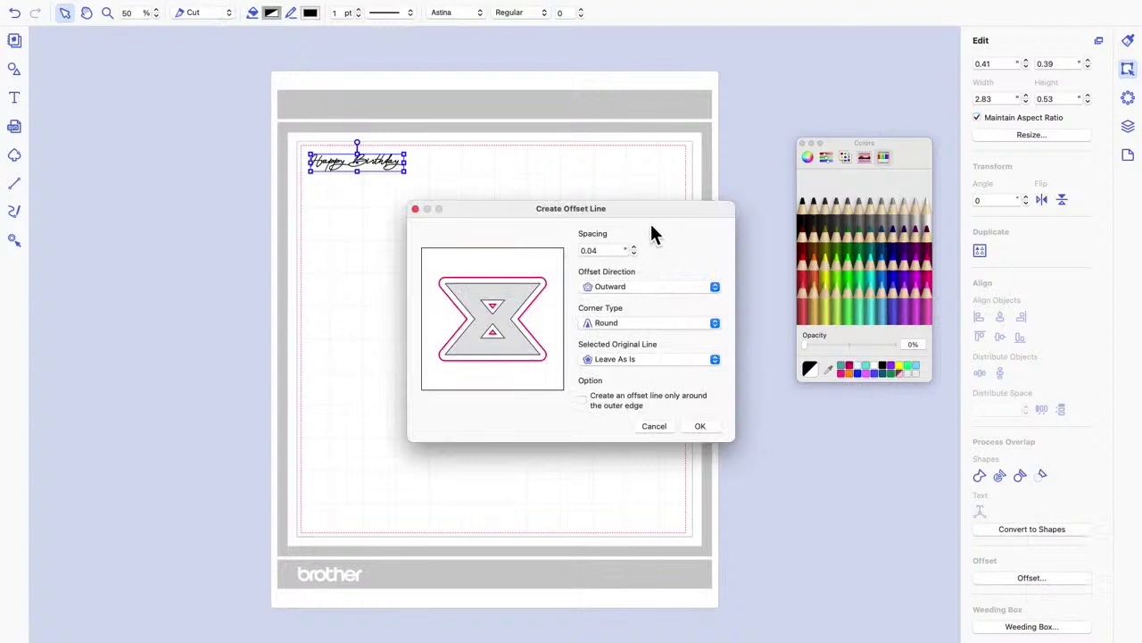
drag(654, 212, 484, 268)
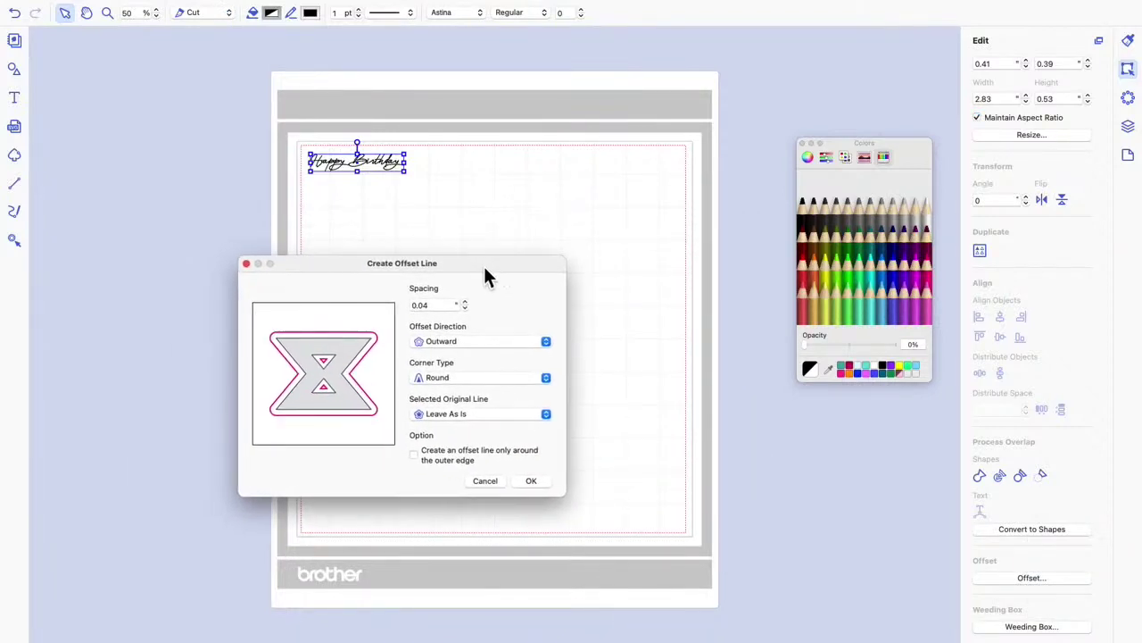
click(247, 264)
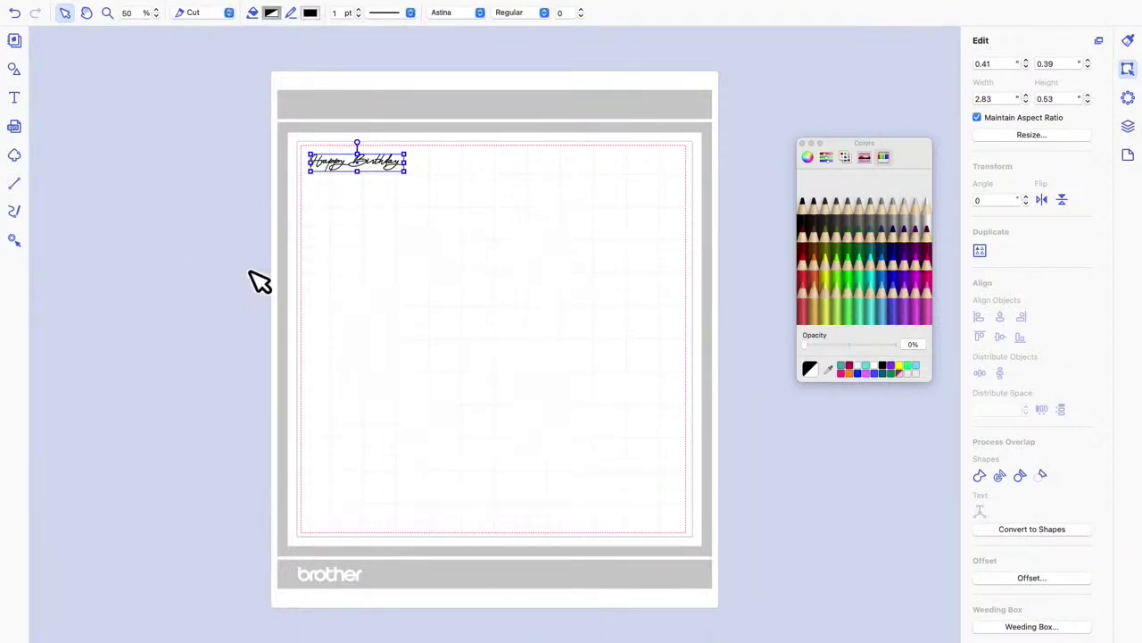
Weld the small Astina "Happy Birthday" text in the mat's upper-left corner into shapes
click(980, 475)
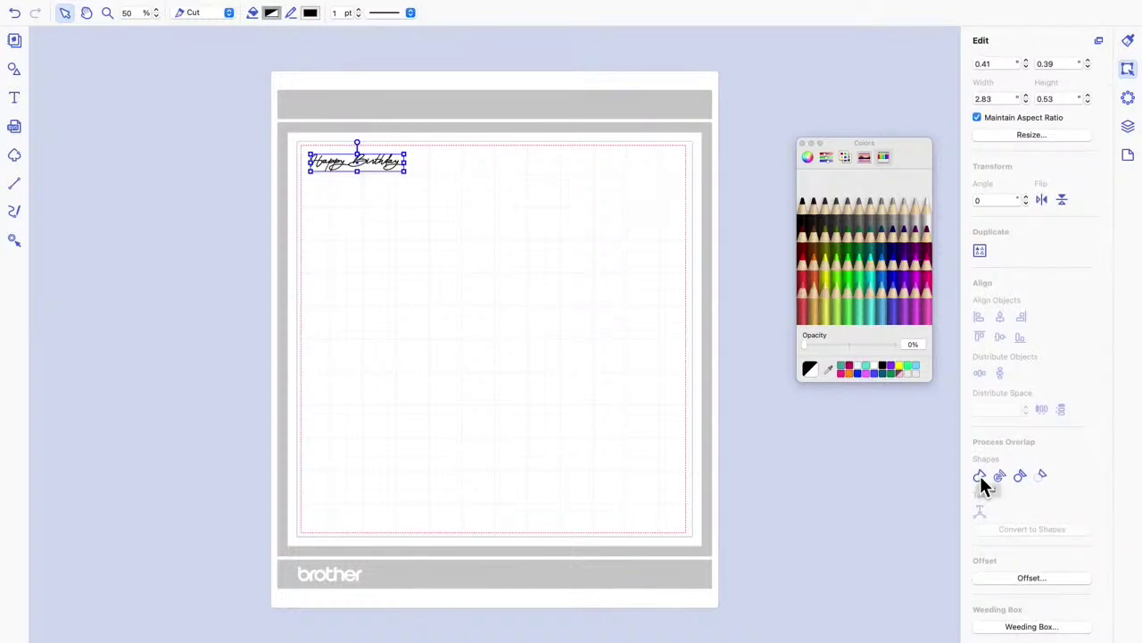
click(438, 194)
click(399, 178)
Try to create a 0.08-inch outward round offset line around the welded "Happy Birthday" in the mat's upper-left corner
click(1034, 578)
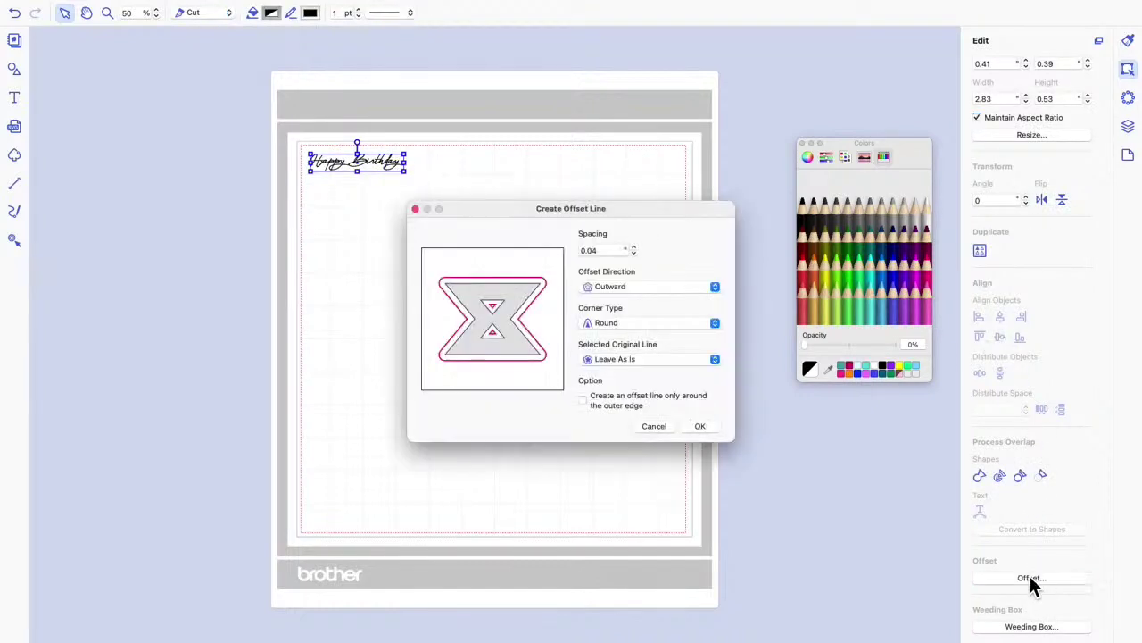
click(635, 248)
click(634, 248)
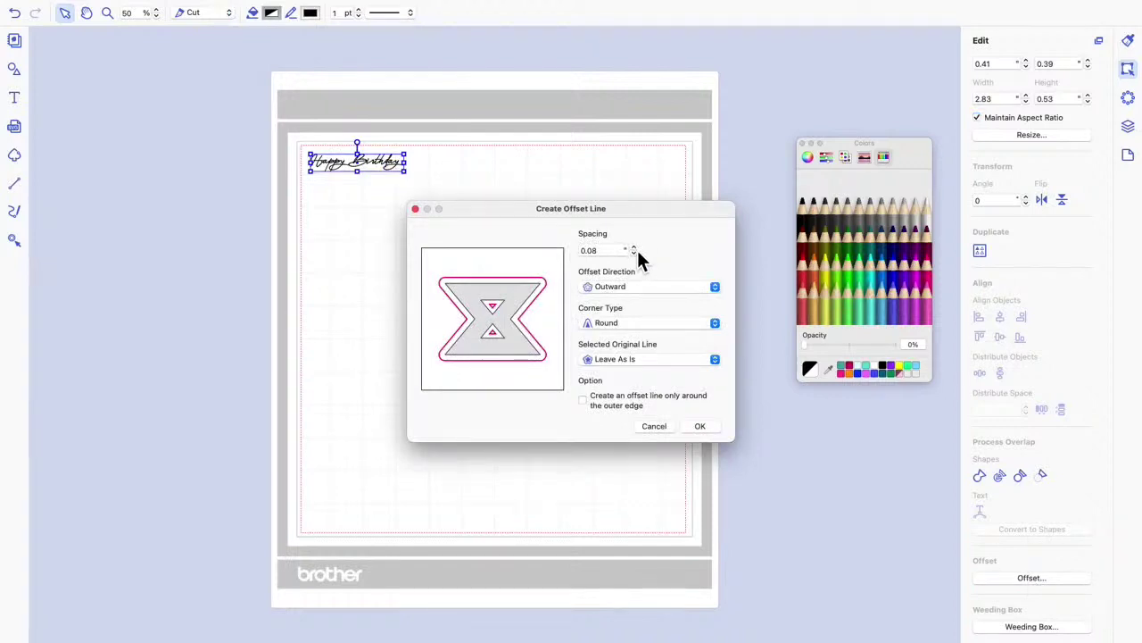
click(709, 433)
click(685, 368)
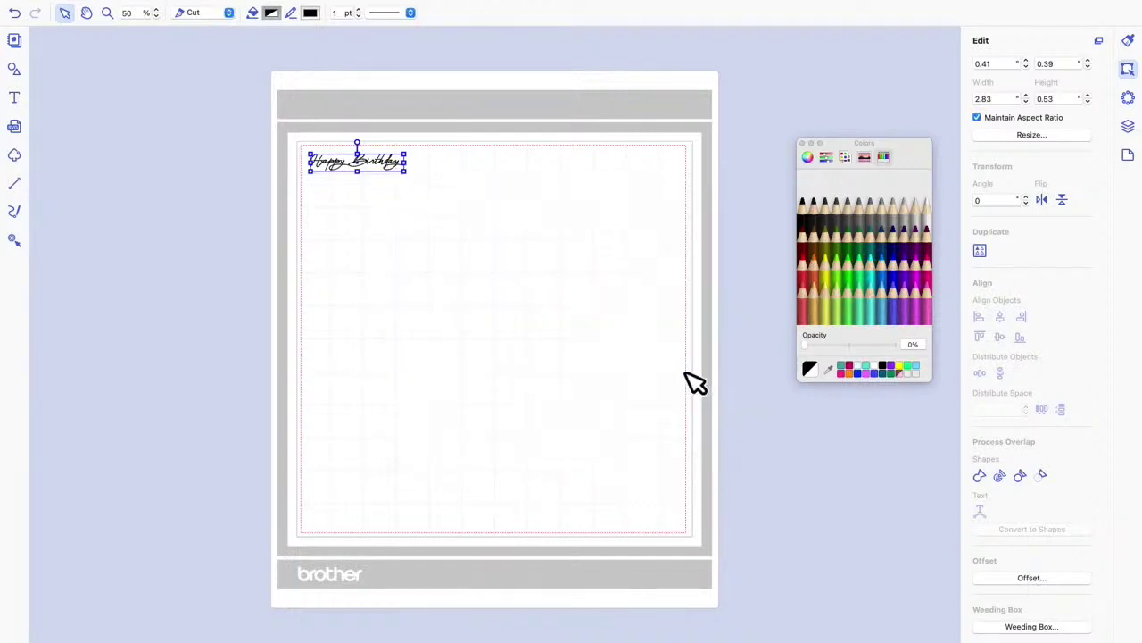
click(502, 165)
click(398, 169)
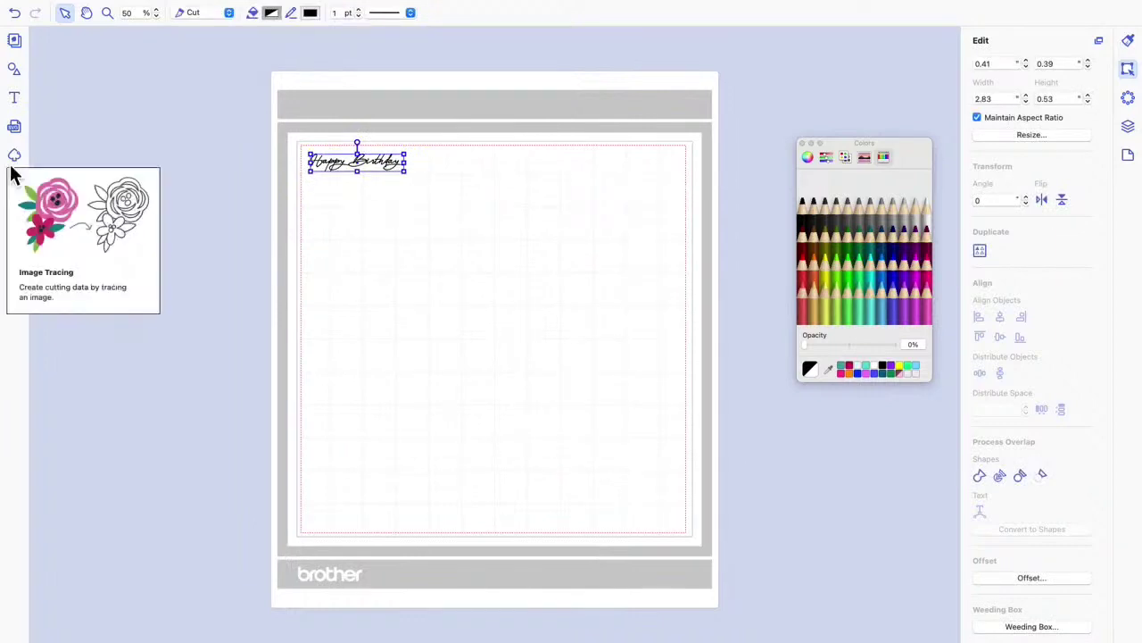
Add a second "Happy Birthday" text in the Astina font near the middle of the mat
click(14, 100)
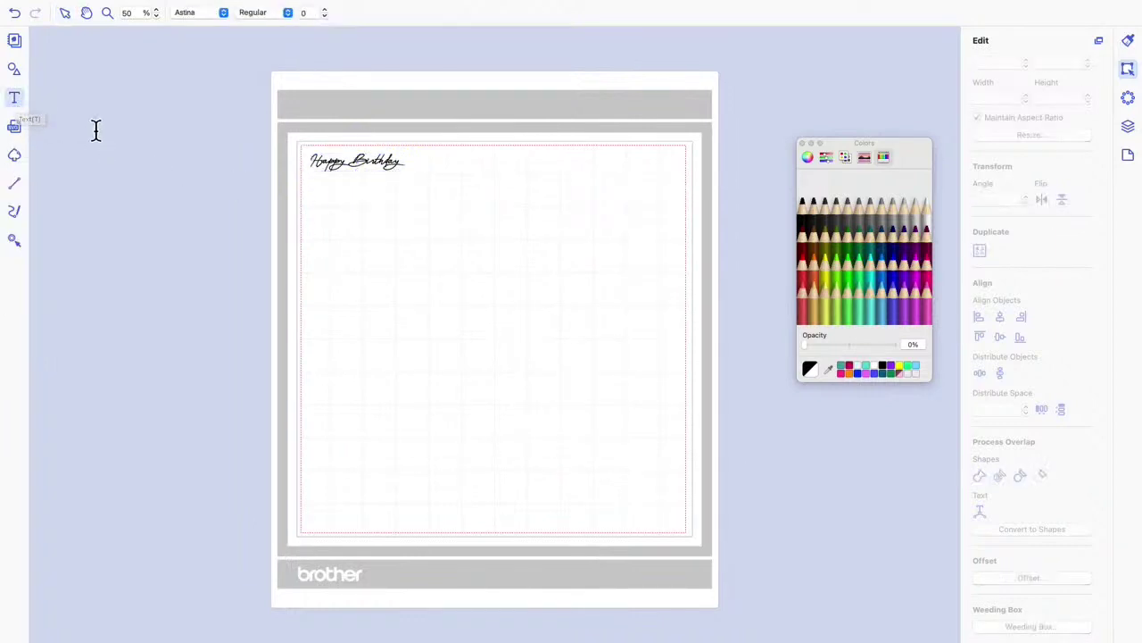
click(441, 310)
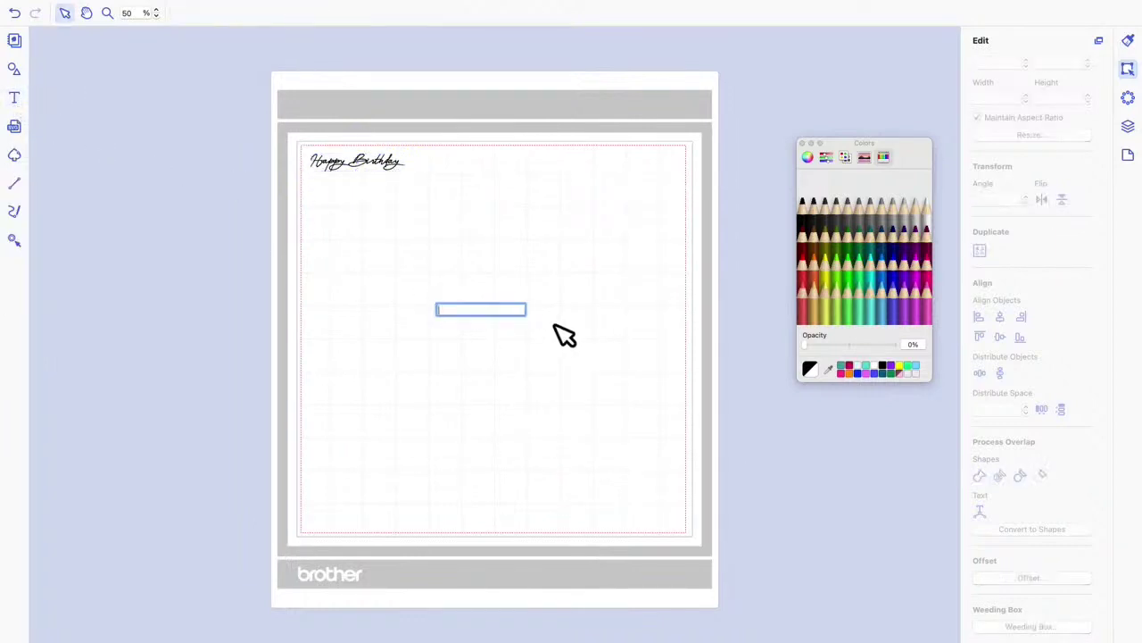
text(Happy Birthday)
key(Escape)
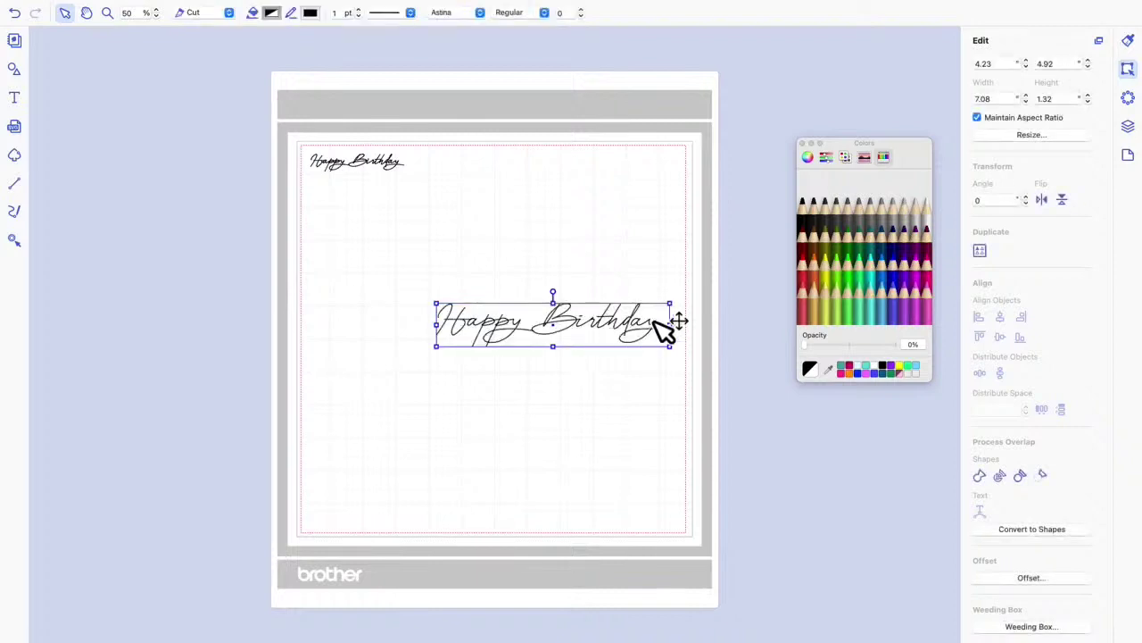
Move the new "Happy Birthday" text lower on the mat and enlarge it to about 20.13 by 3.74 inches
drag(607, 327, 443, 262)
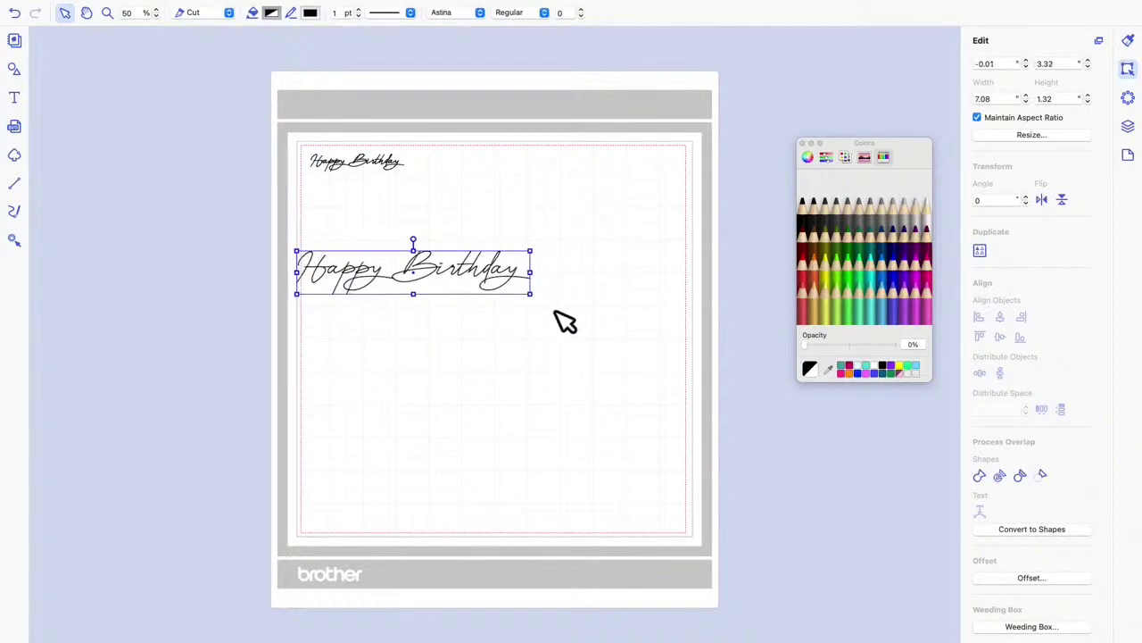
drag(534, 292, 760, 428)
drag(683, 294, 586, 373)
drag(912, 150, 887, 46)
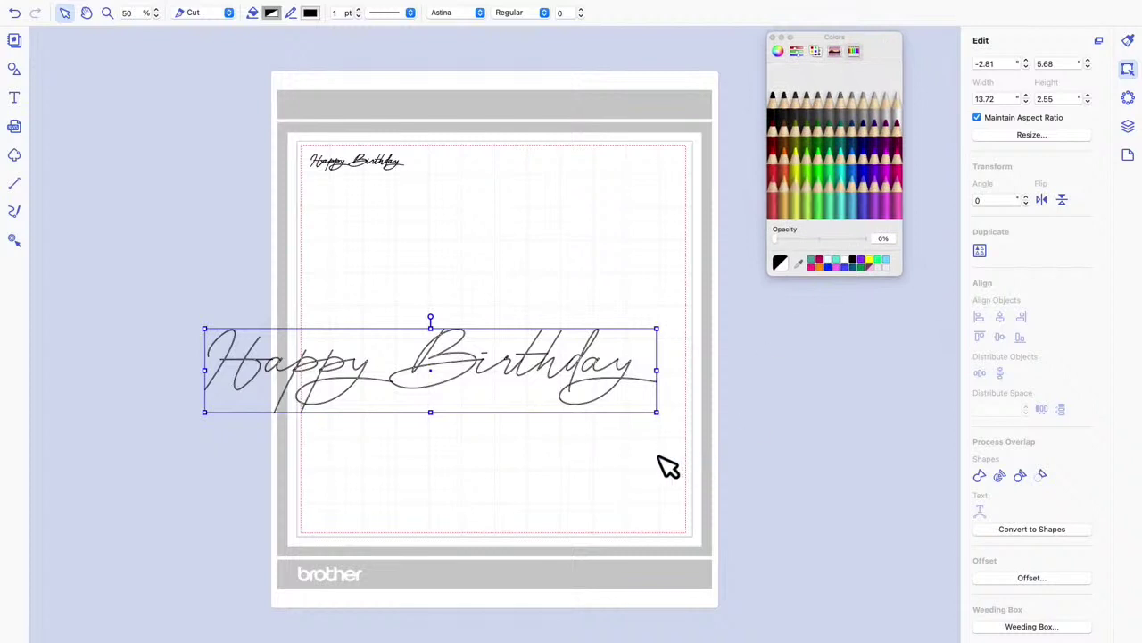
drag(665, 417, 879, 533)
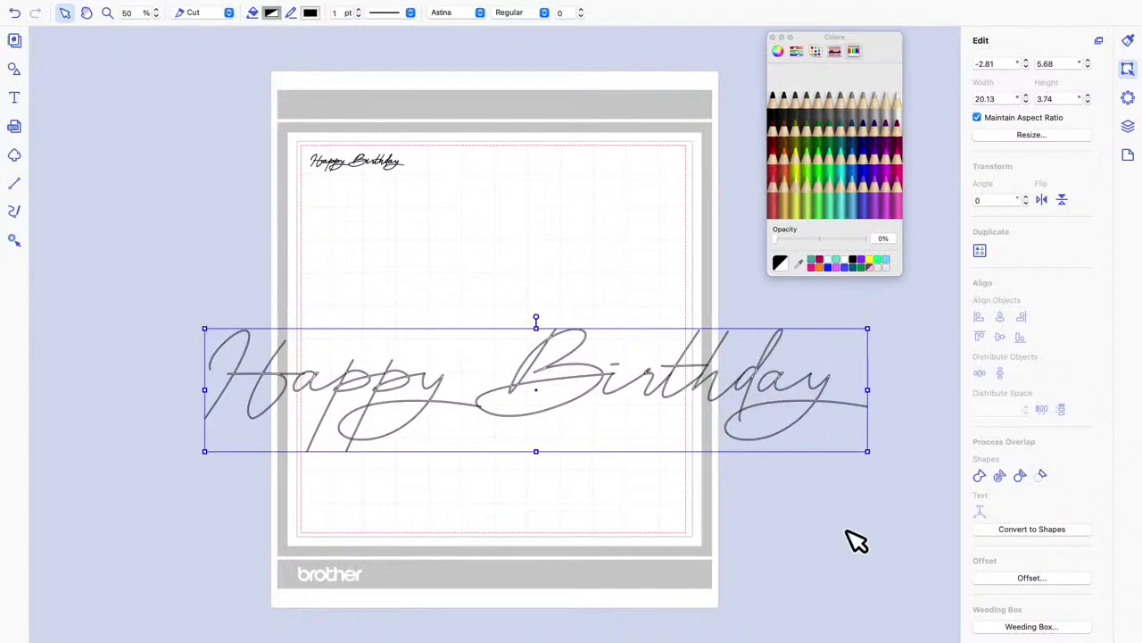
scroll(429, 434, down, 1)
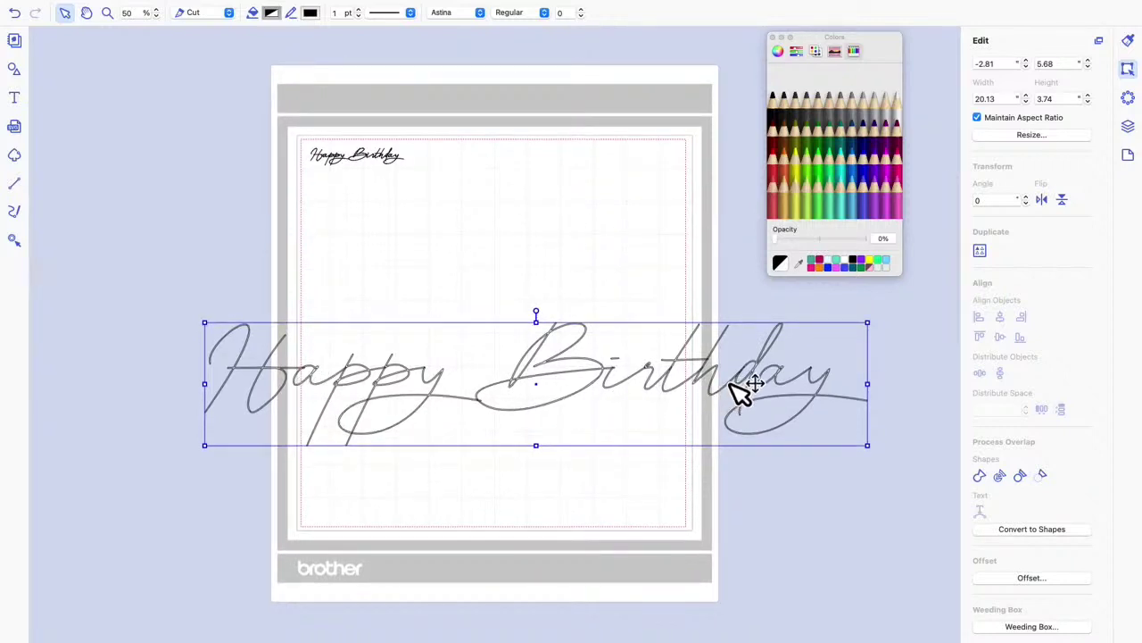
Convert the large "Happy Birthday" text to shapes and set its fill and line colors to Strawberry
click(1044, 531)
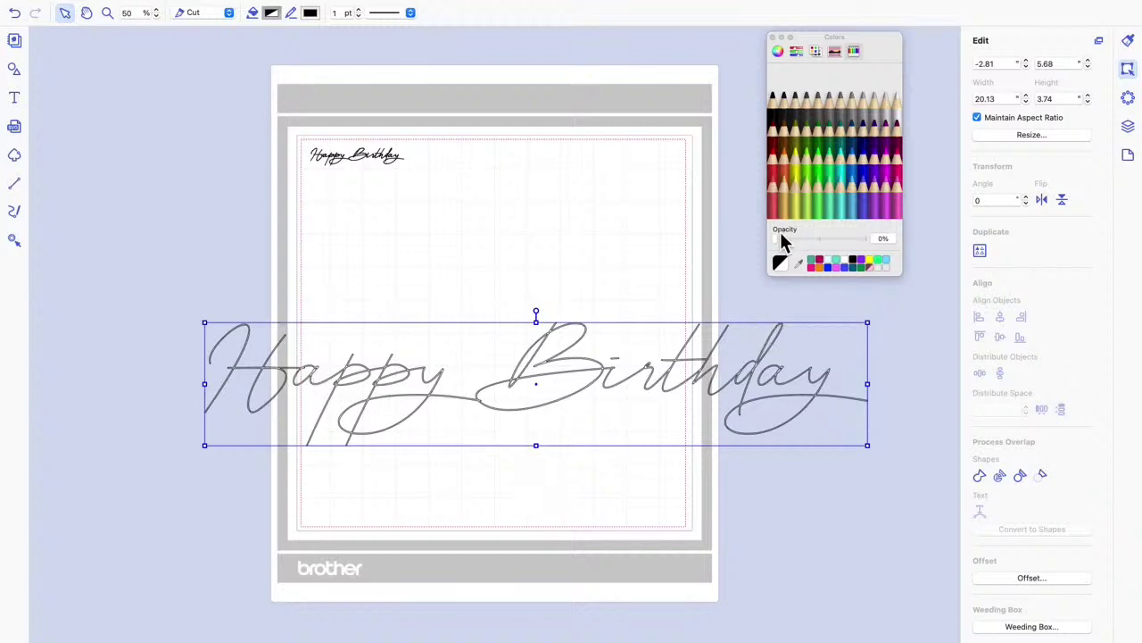
click(898, 174)
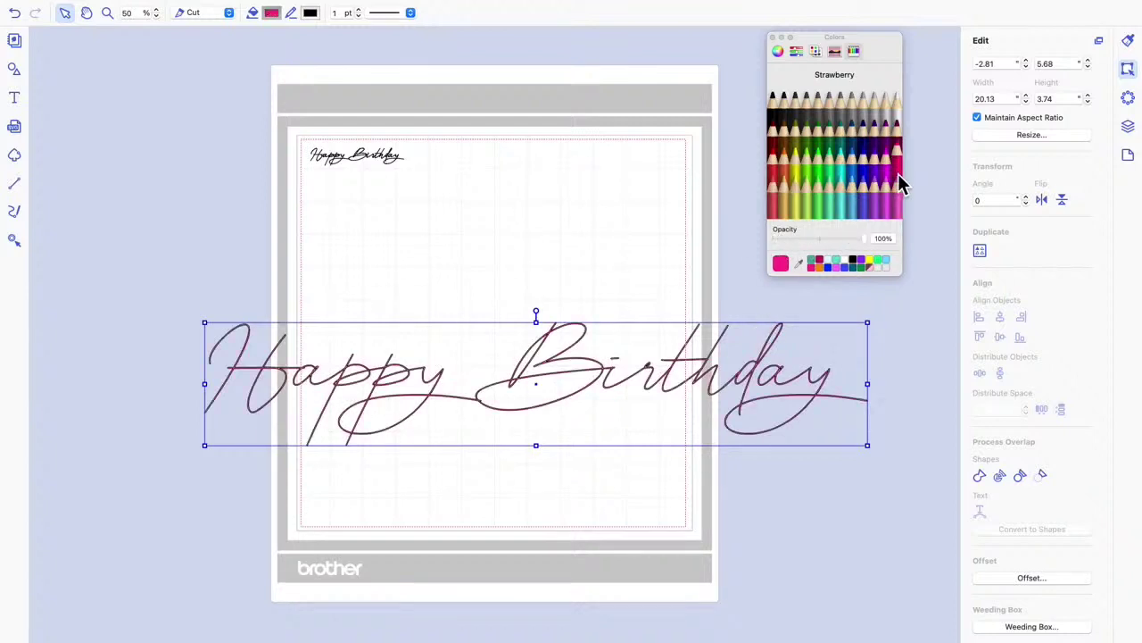
click(313, 13)
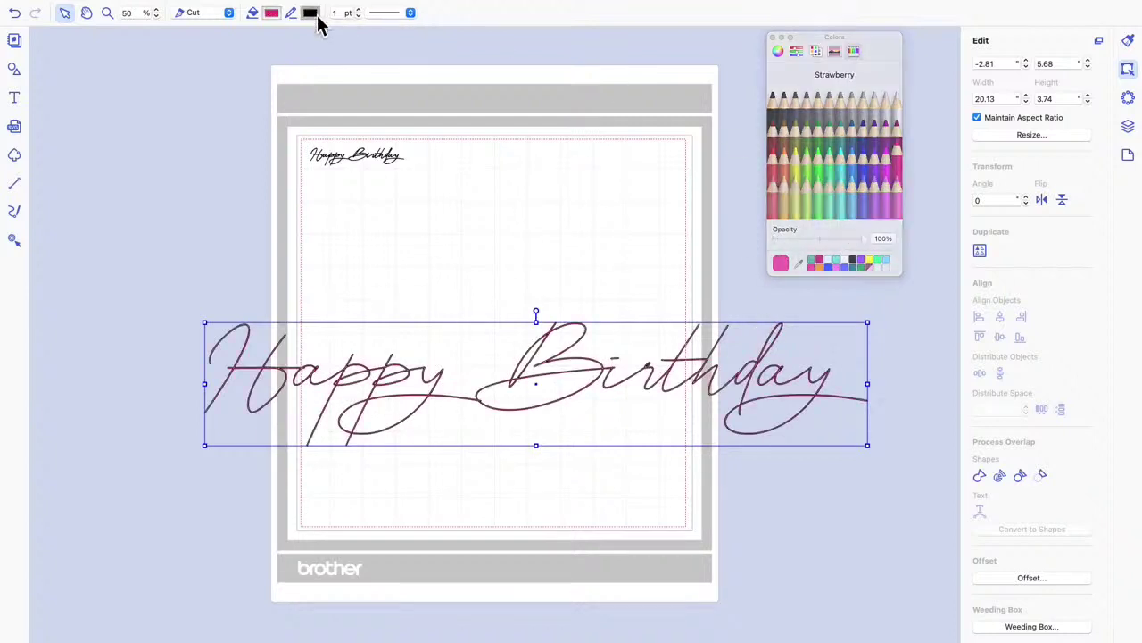
click(898, 170)
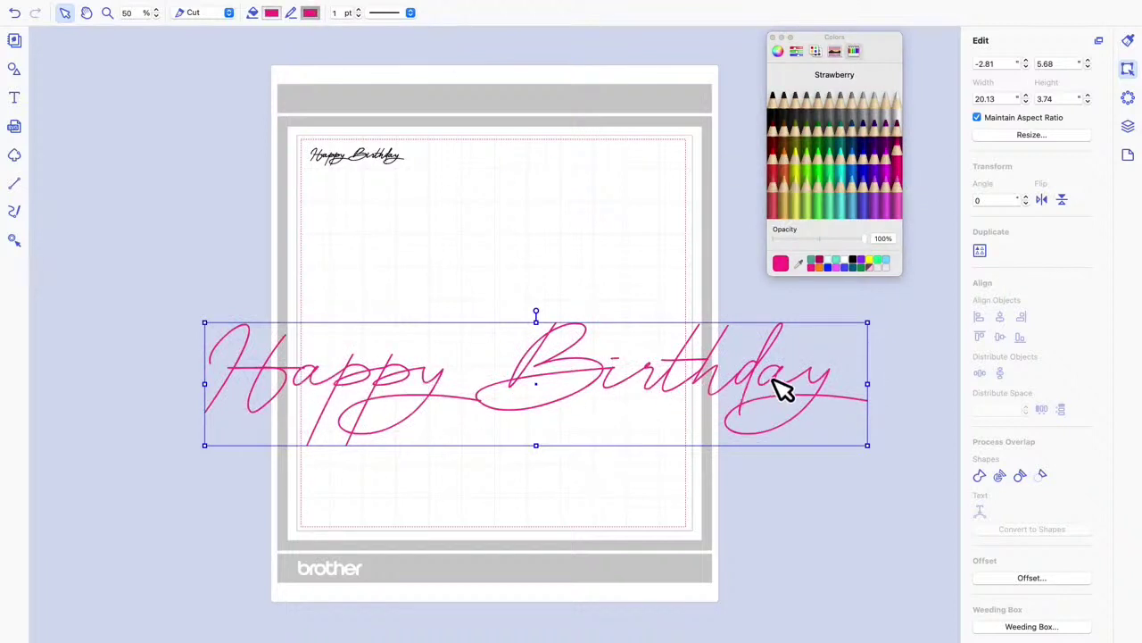
Shrink the pink text to about 4.13 by 0.77 inches and try a 0.08-inch outward round offset around only its outer edge
drag(866, 445, 396, 306)
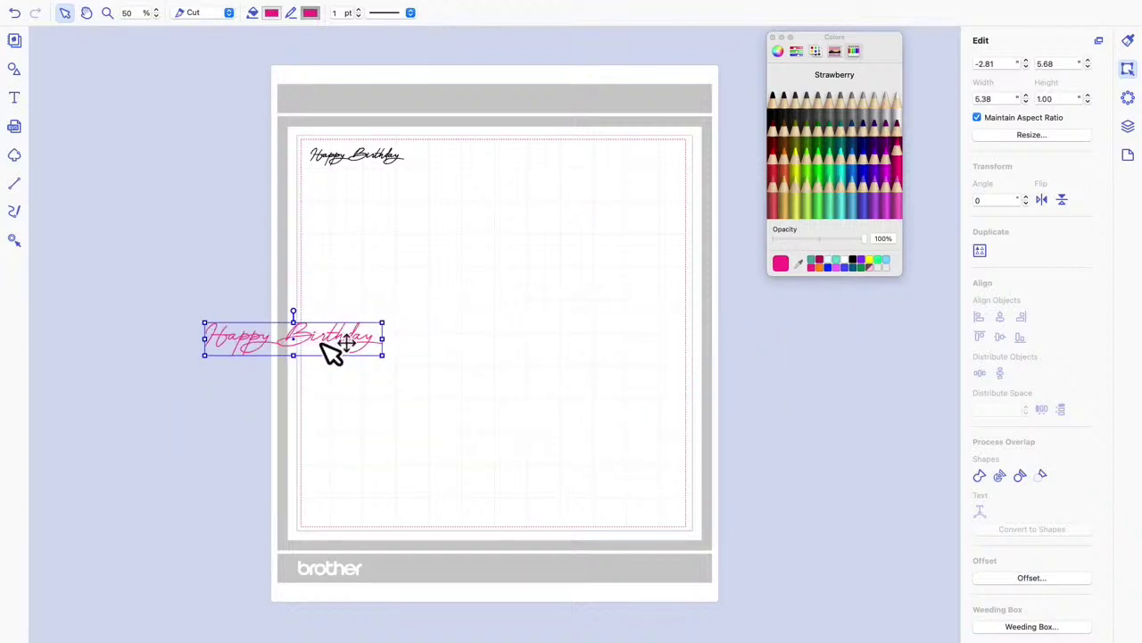
drag(320, 336, 567, 279)
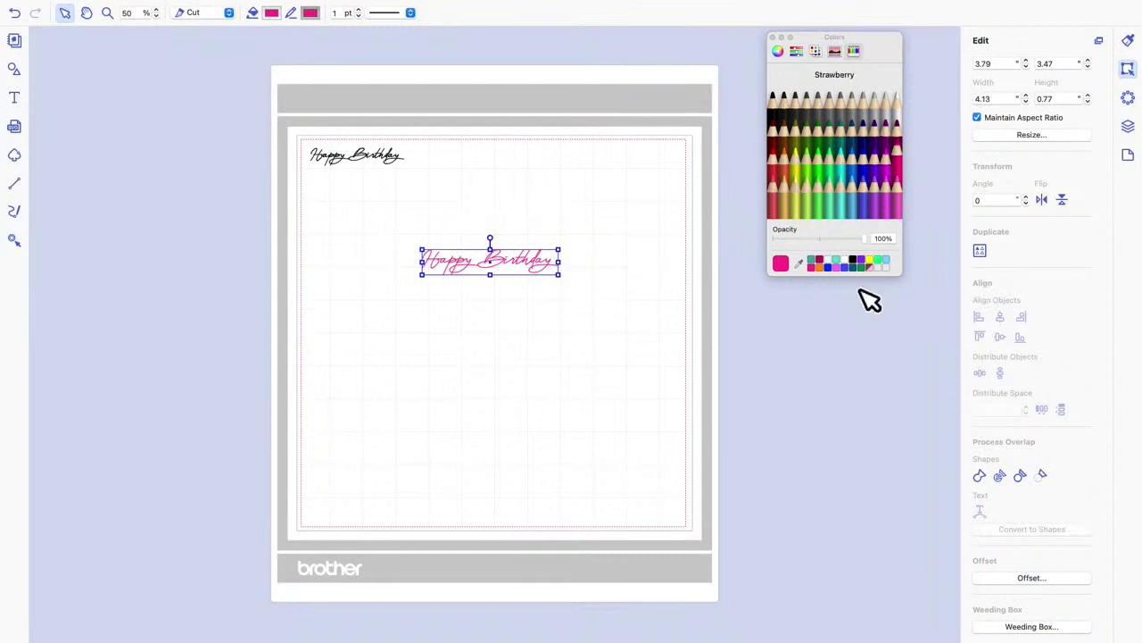
click(1039, 580)
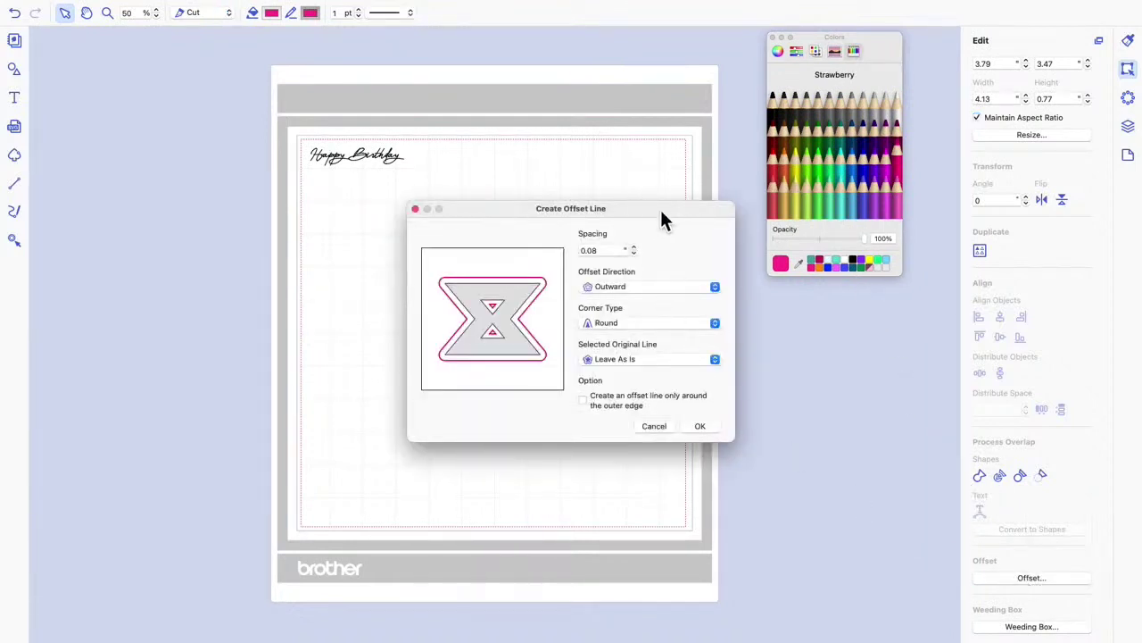
drag(661, 218, 324, 332)
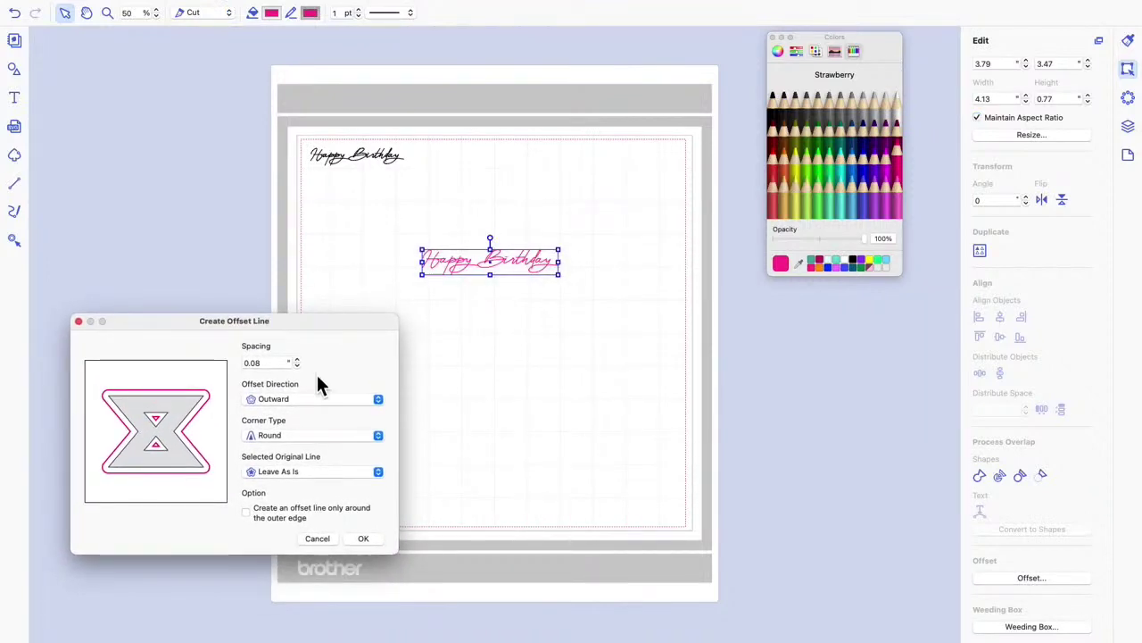
click(247, 514)
click(364, 538)
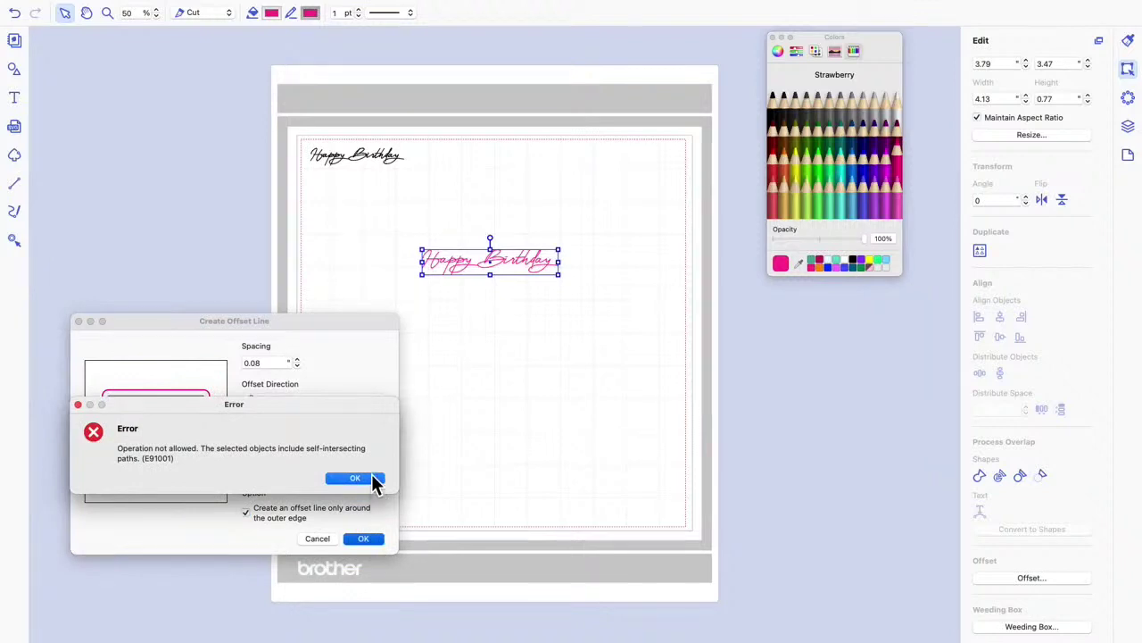
click(357, 478)
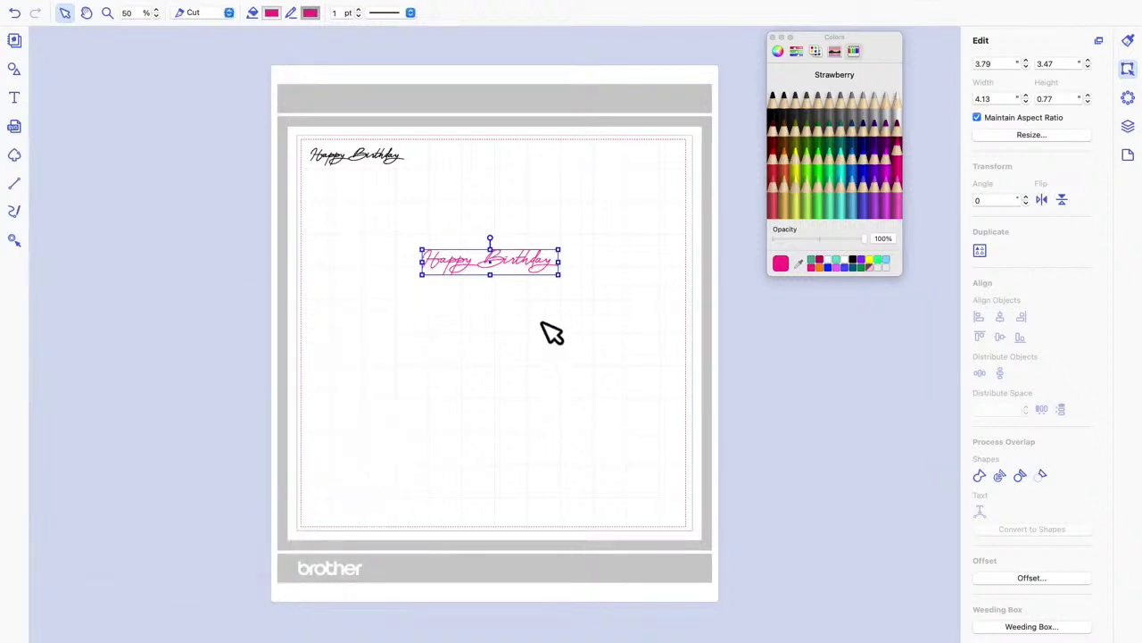
Try the 0.08-inch outward round offset on the pink text again with the outer-edge-only option turned off
click(1031, 579)
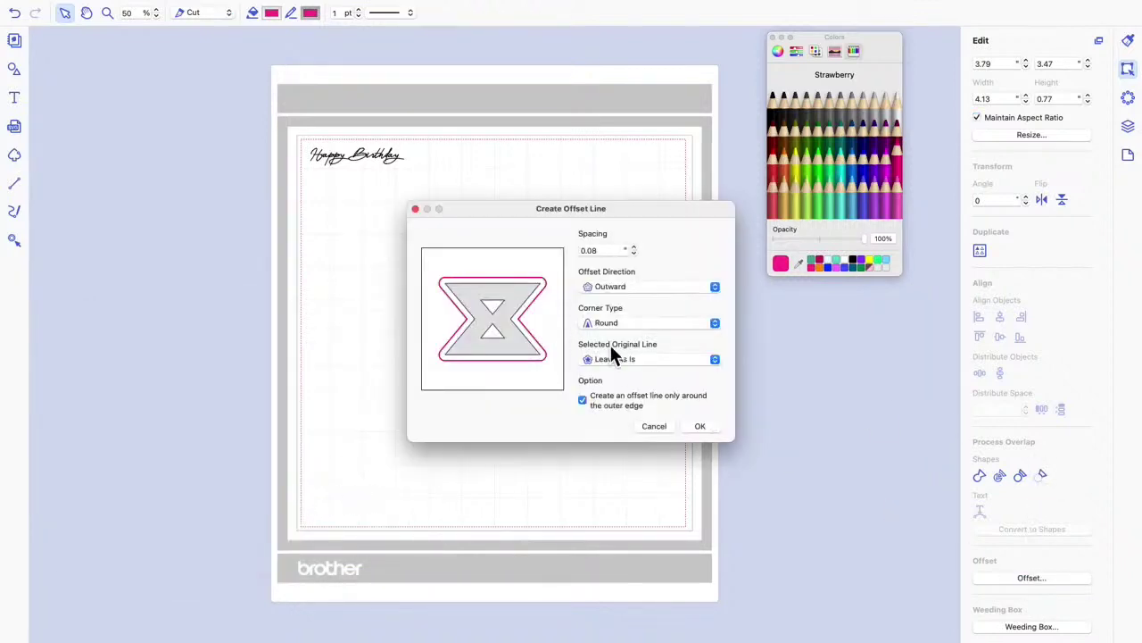
click(583, 400)
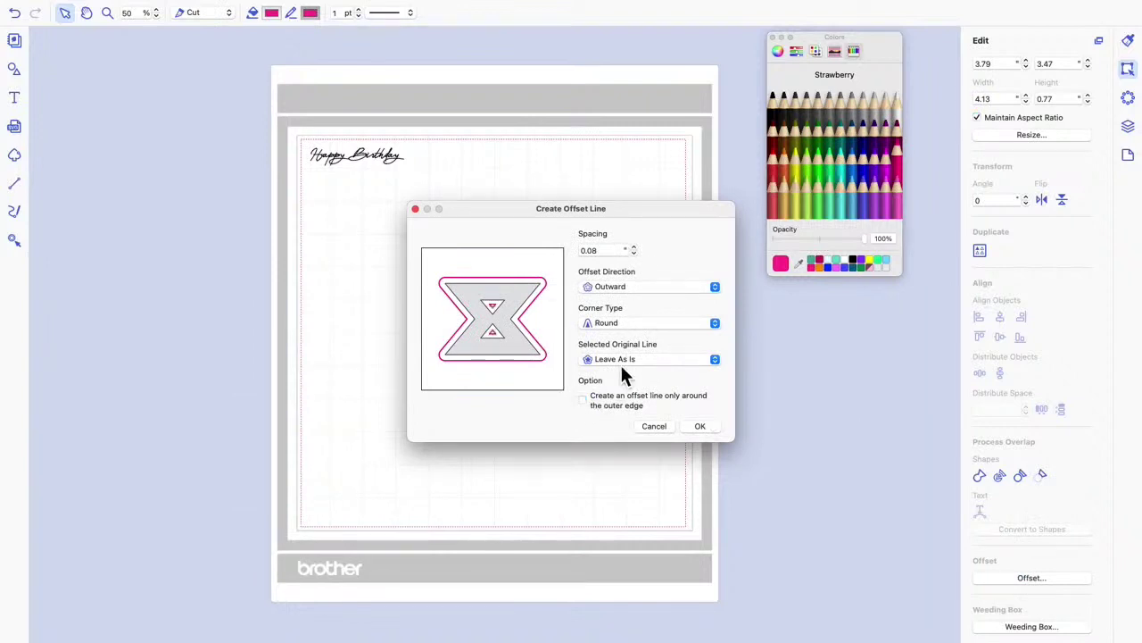
click(705, 426)
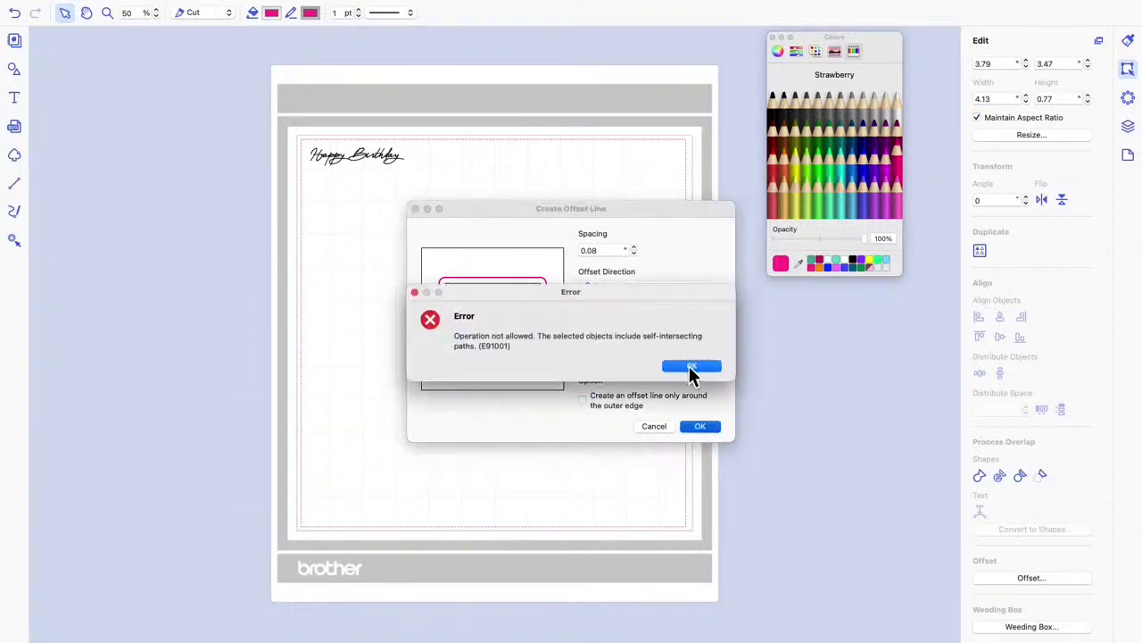
click(691, 366)
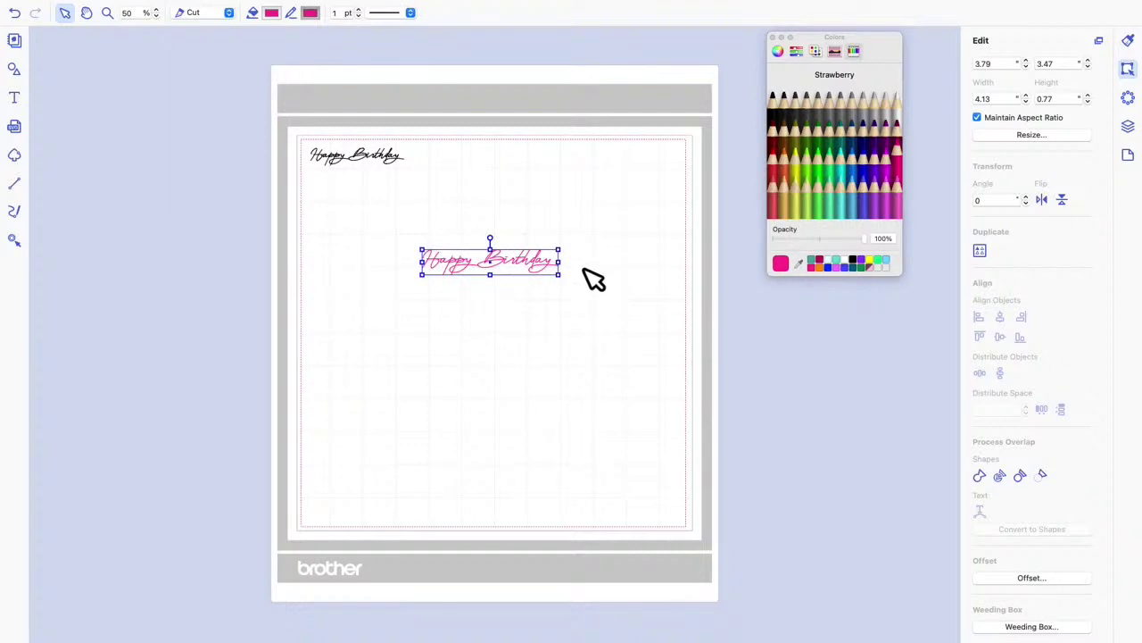
Enlarge the pink "Happy Birthday" to about 19.68 by 3.66 inches and move it across the middle of the mat
drag(560, 274, 881, 425)
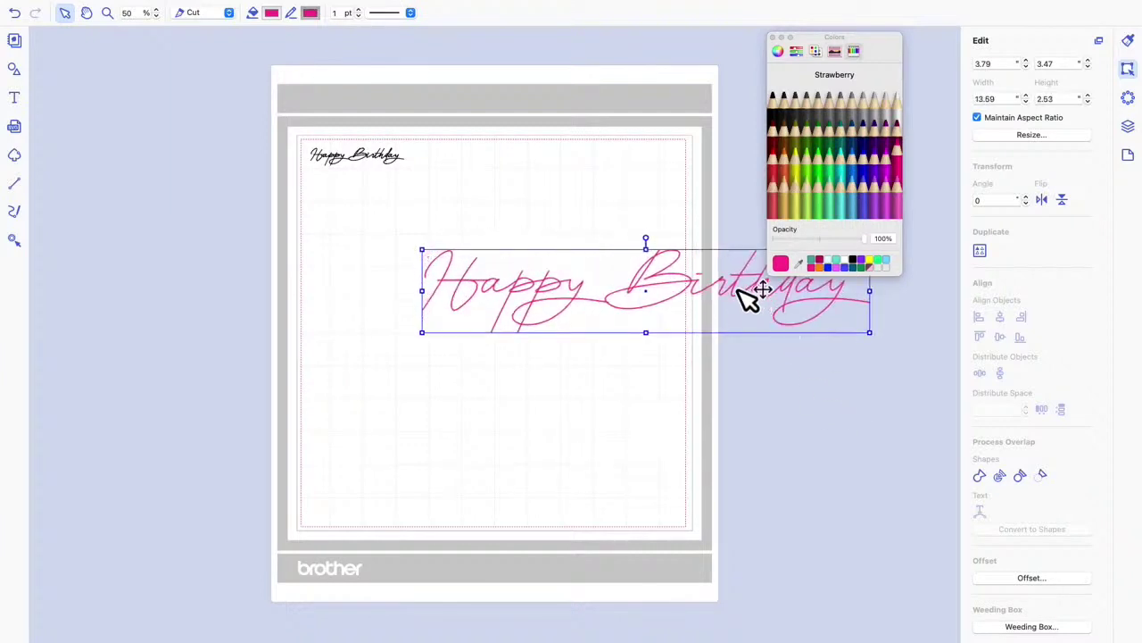
drag(745, 292, 436, 353)
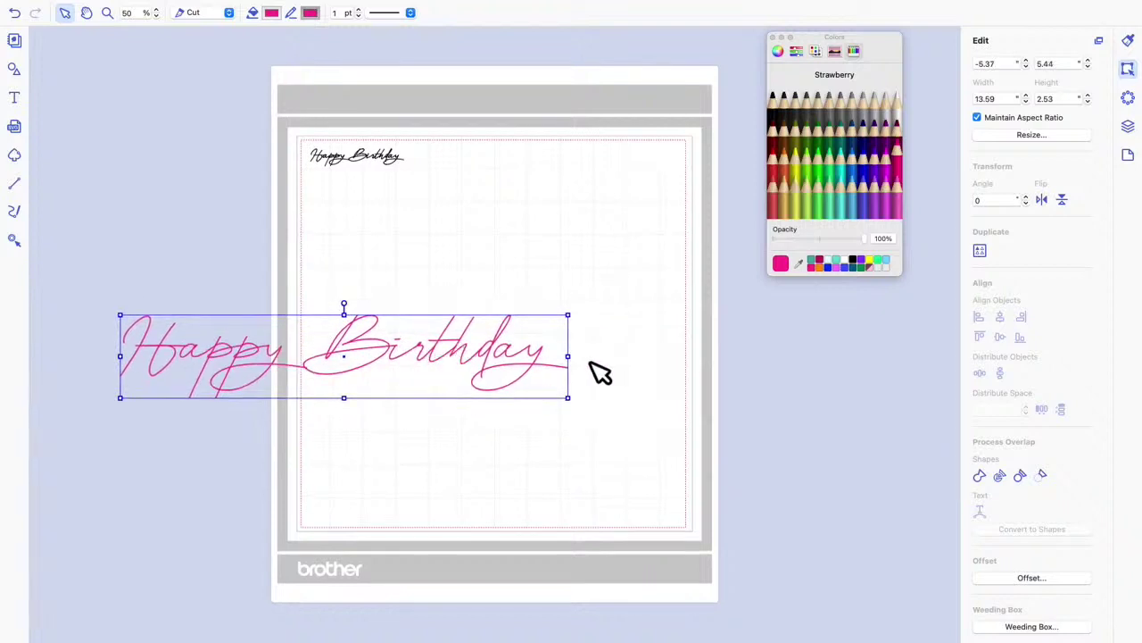
drag(571, 402, 803, 480)
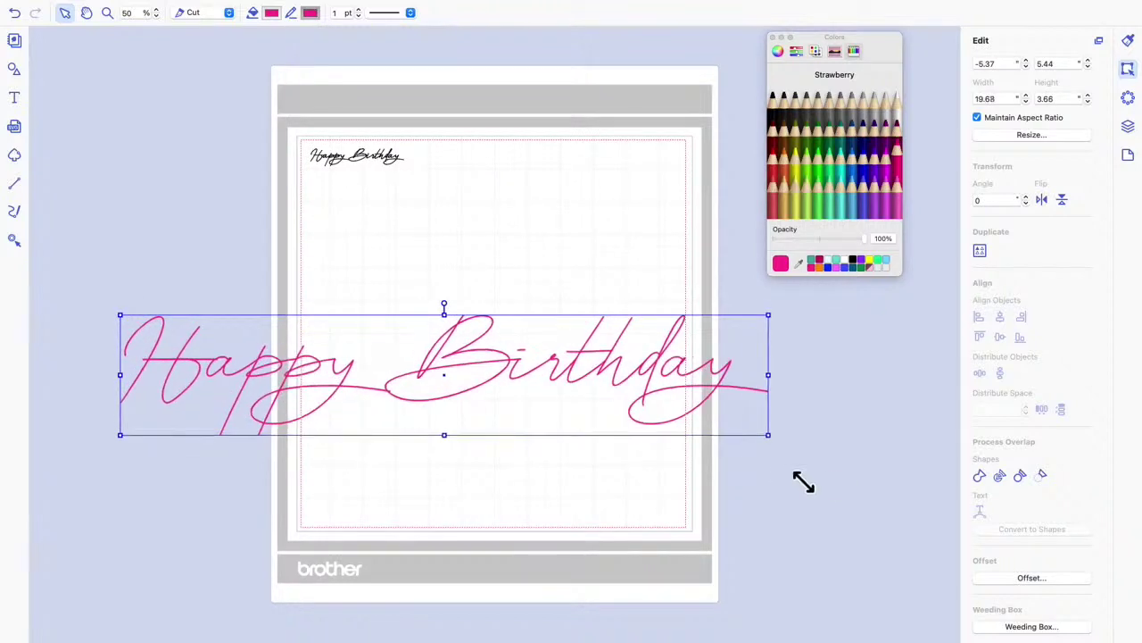
Create a 0.16-inch outward round offset line around only the outer edge of the pink text, leaving the original line as is
click(1033, 577)
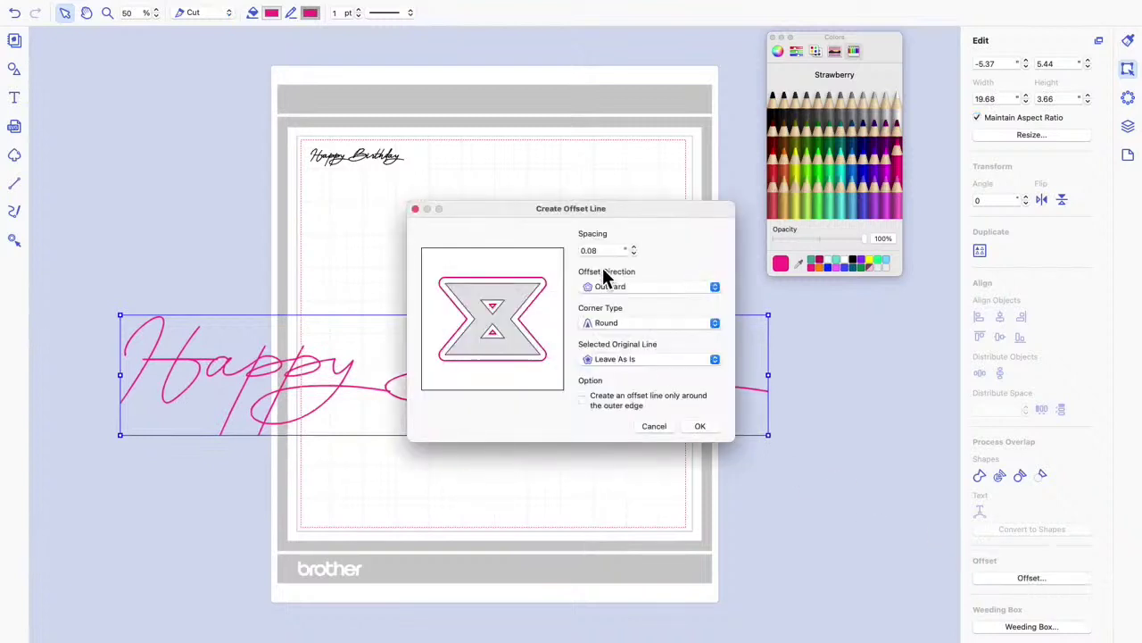
click(633, 248)
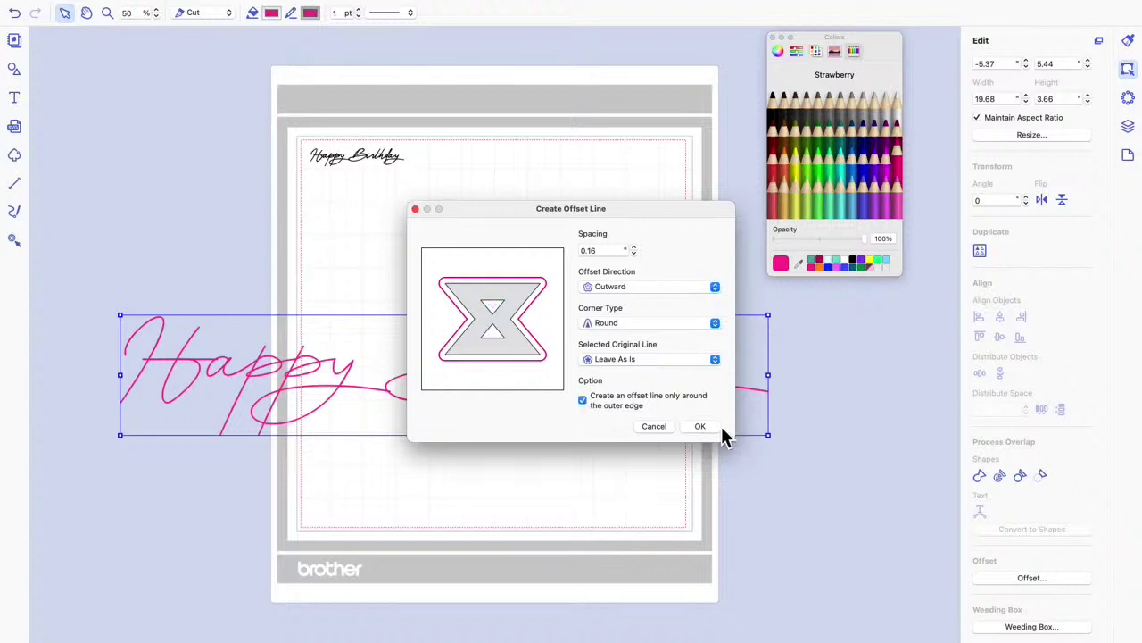
click(700, 427)
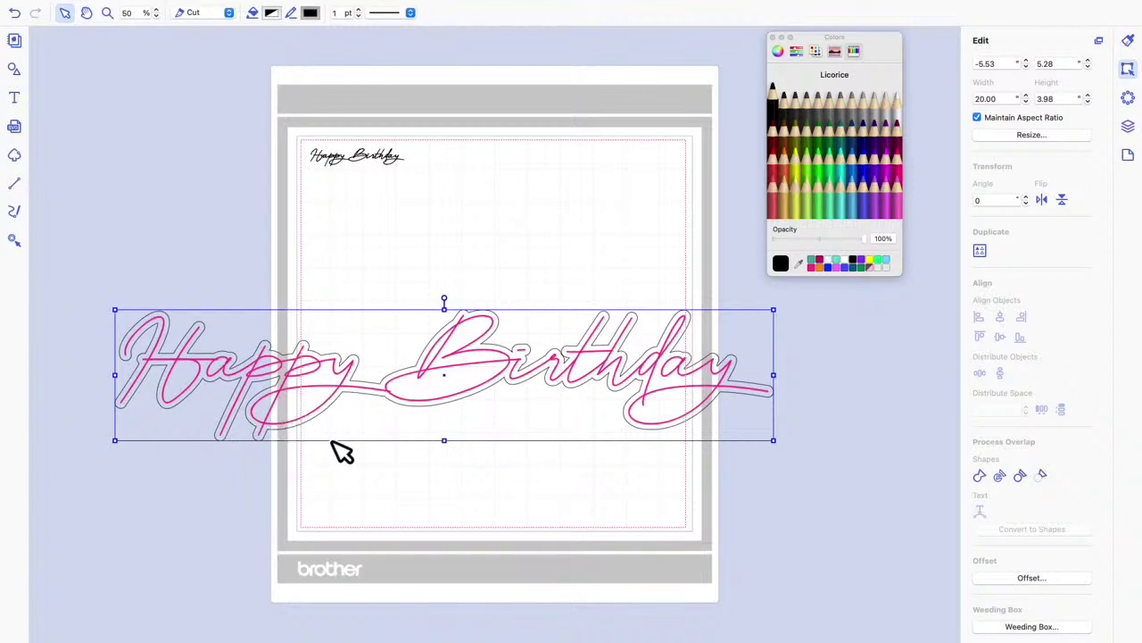
Move the offset outline below the pink "Happy Birthday" and set both its line and fill colors to Grape
click(855, 411)
drag(689, 332, 700, 461)
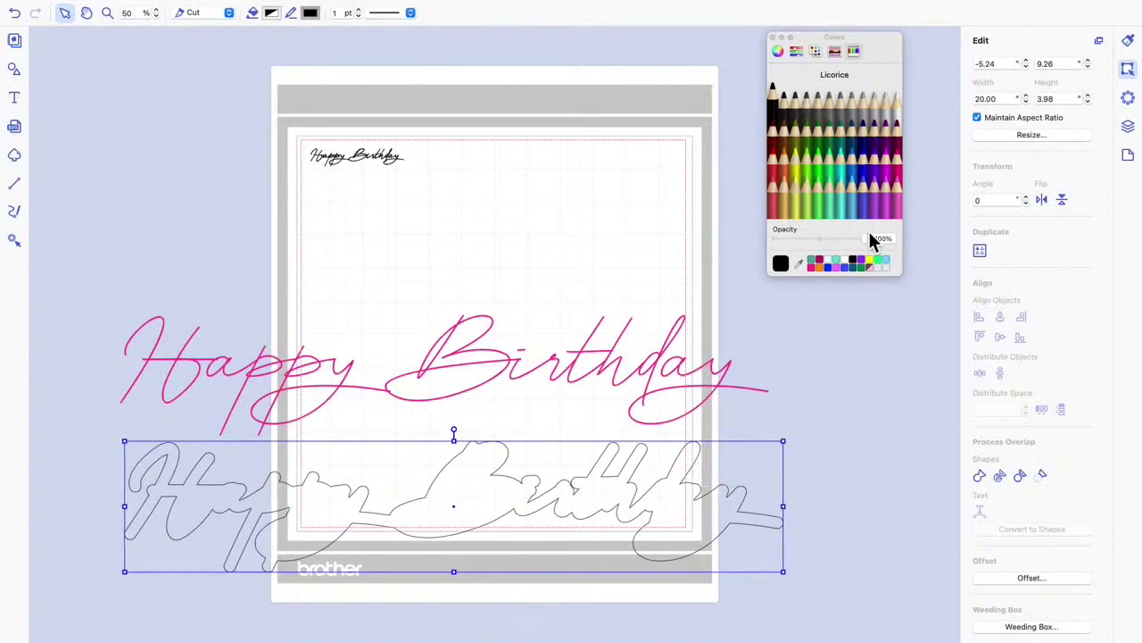
click(878, 172)
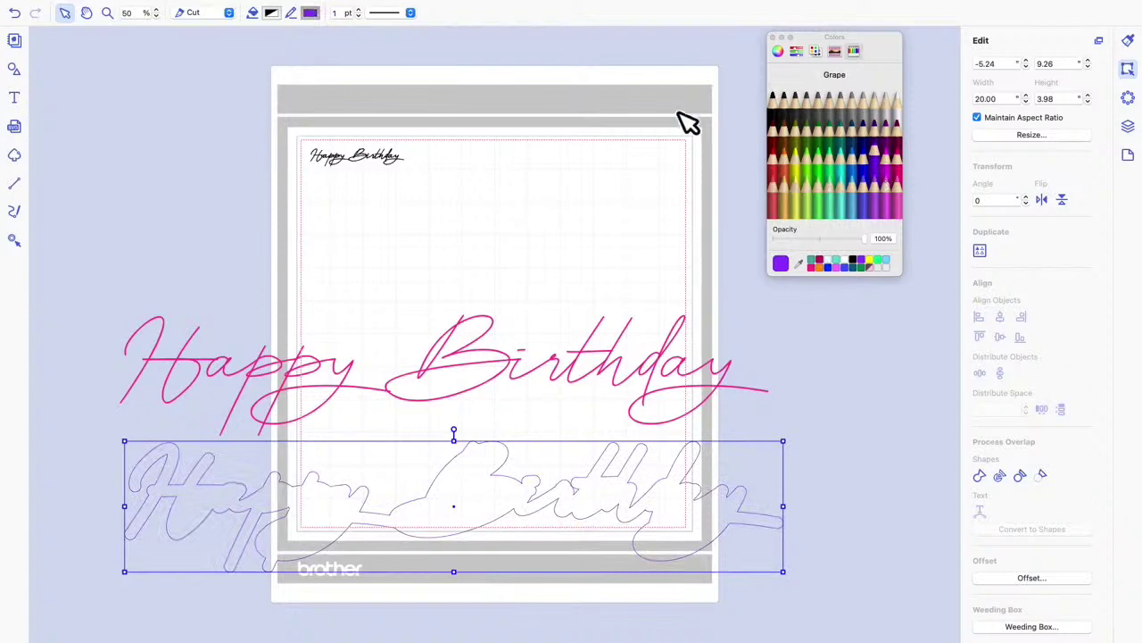
click(272, 15)
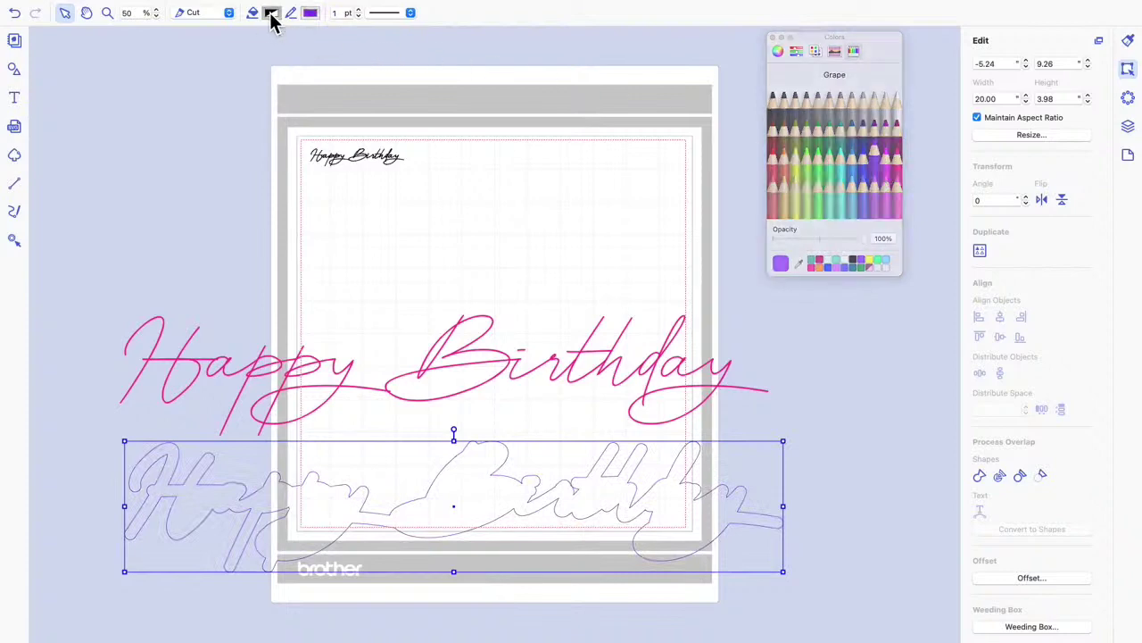
click(873, 153)
Place the purple offset over the pink text and move its layer to the bottom of the stack
drag(732, 556, 712, 419)
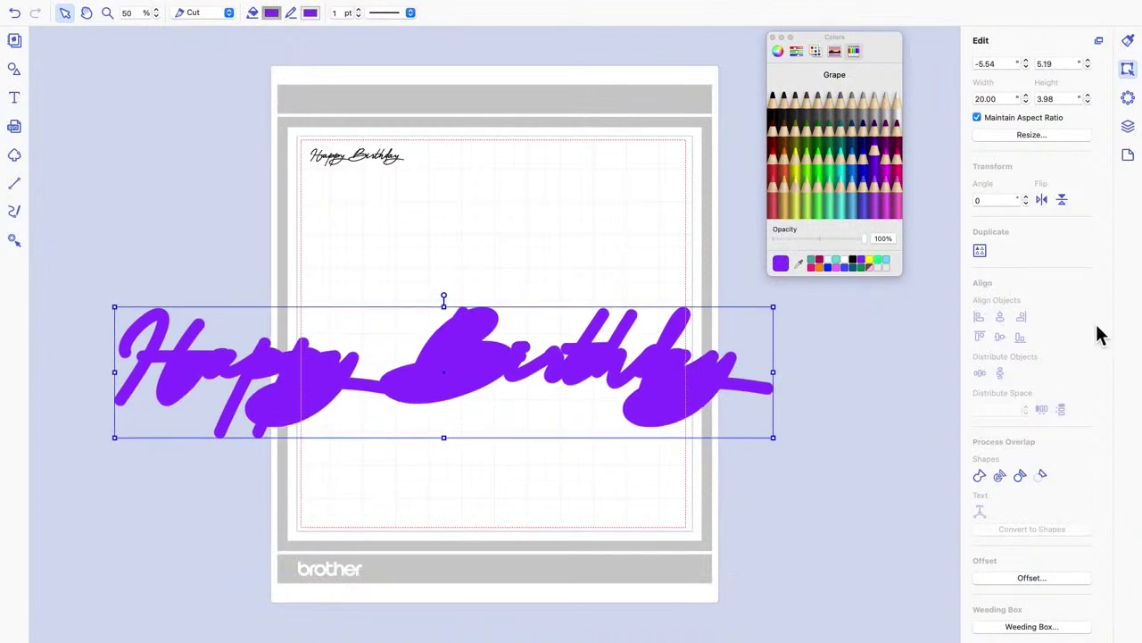
click(1126, 134)
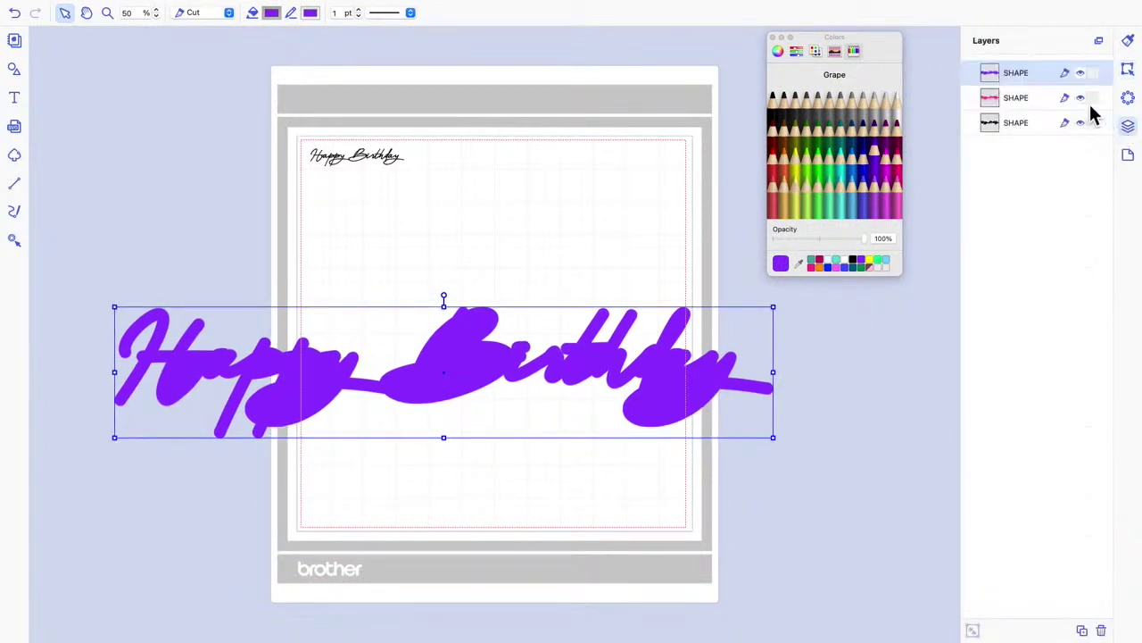
drag(997, 81, 998, 155)
click(832, 382)
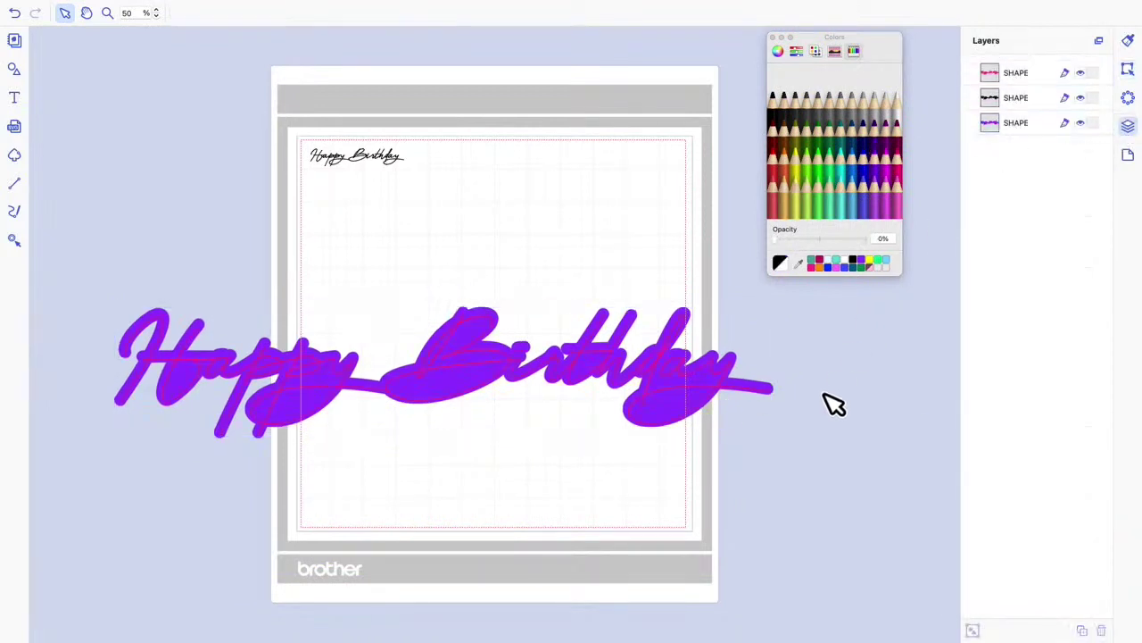
Select the pink text together with its purple offset and center-align them vertically
click(472, 382)
click(84, 278)
drag(77, 269, 654, 503)
click(1128, 71)
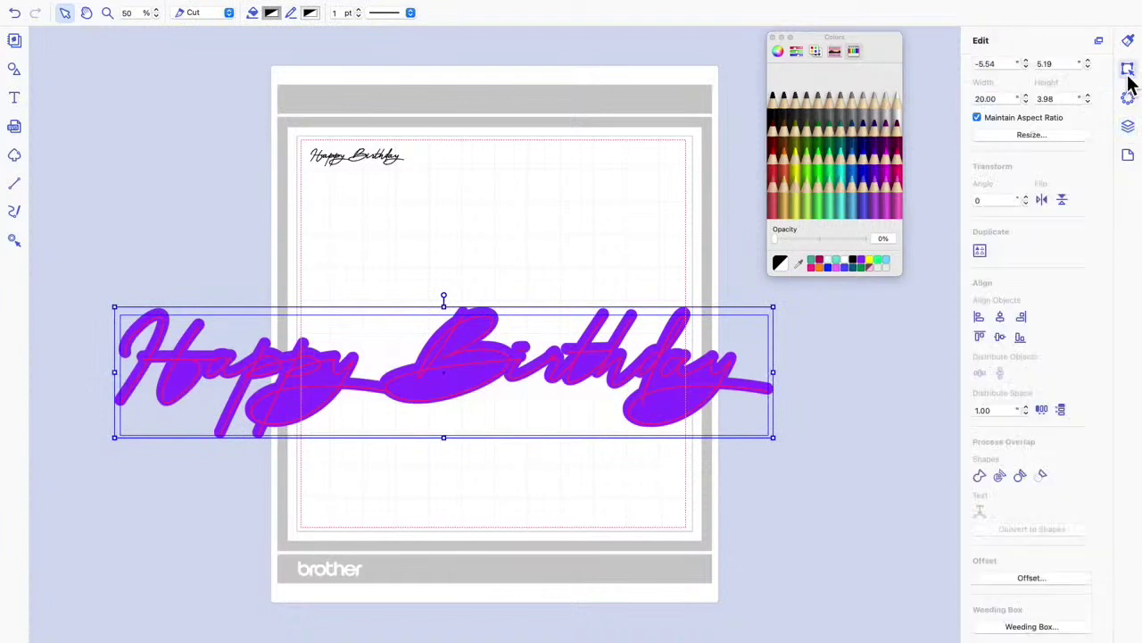
click(1000, 338)
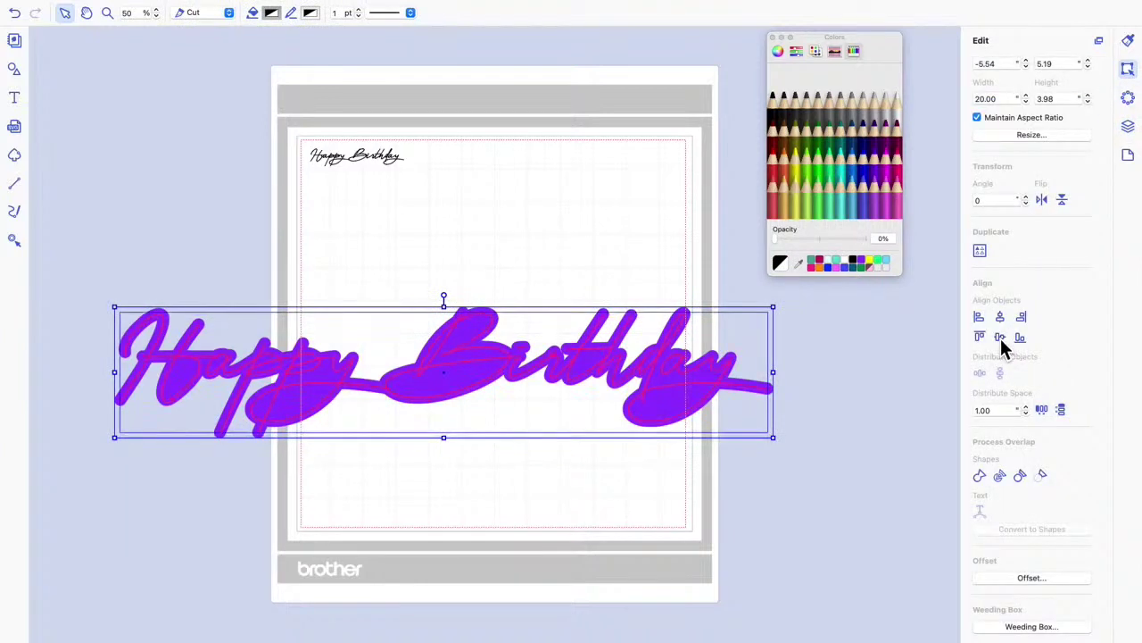
Shrink the pink text and purple offset together to about 4.78 by 0.95 inches and delete the small black "Happy Birthday"
click(888, 408)
drag(64, 263, 283, 314)
drag(174, 328, 354, 202)
click(366, 166)
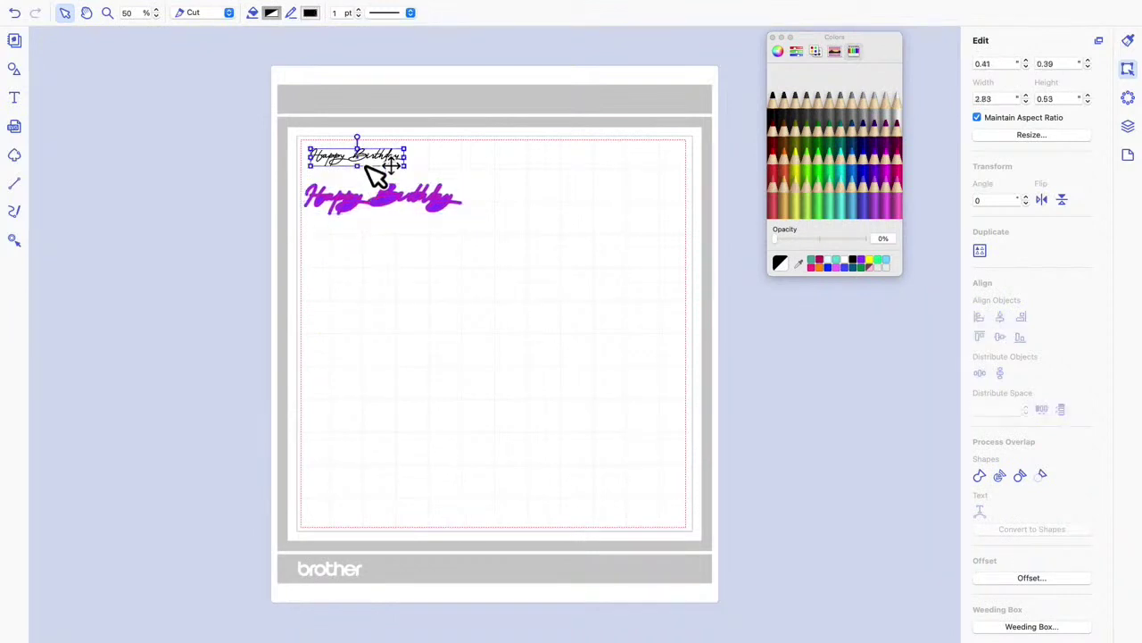
key(Delete)
Move the pink text just above the purple offset and change its line type to Draw
key(super+z)
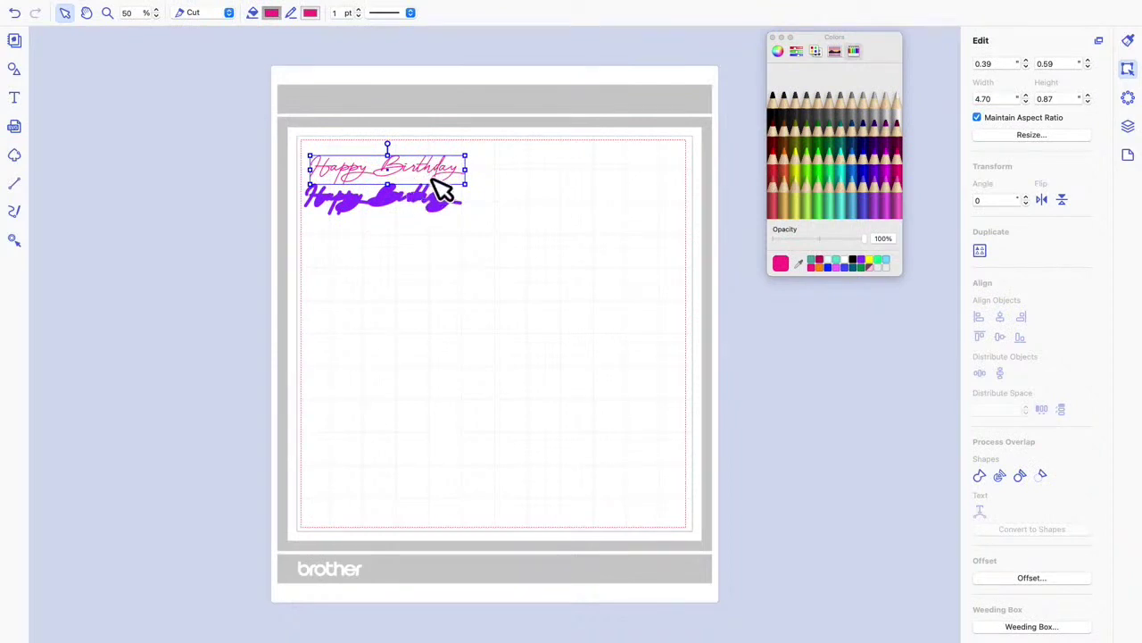
click(229, 15)
click(225, 27)
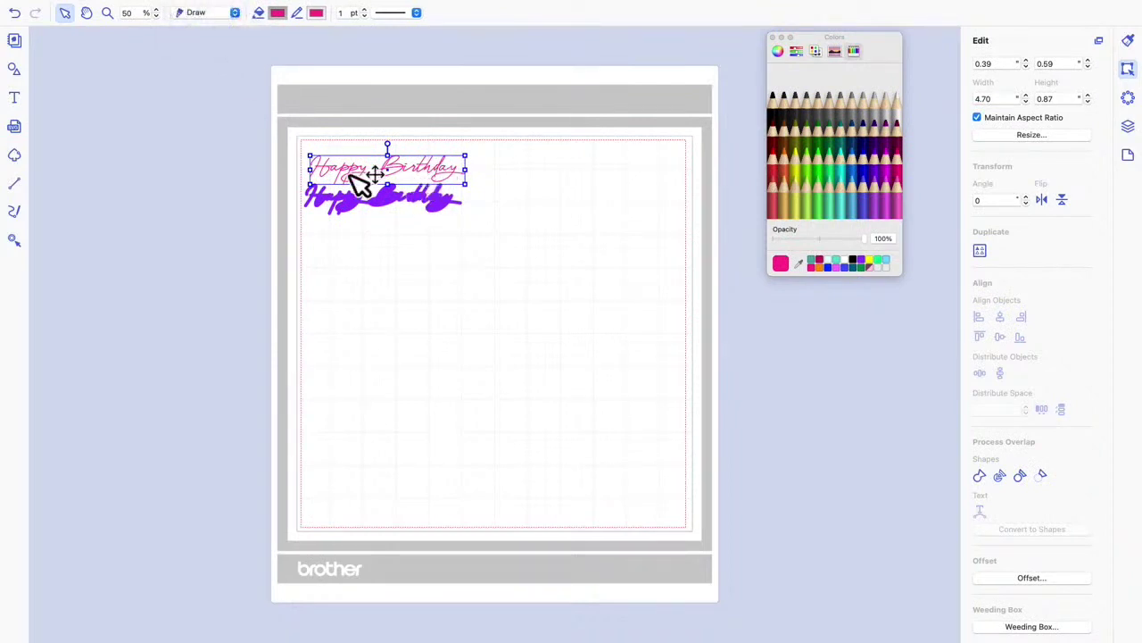
Move the purple offset back behind the pink text and center-align the two both horizontally and vertically
click(389, 203)
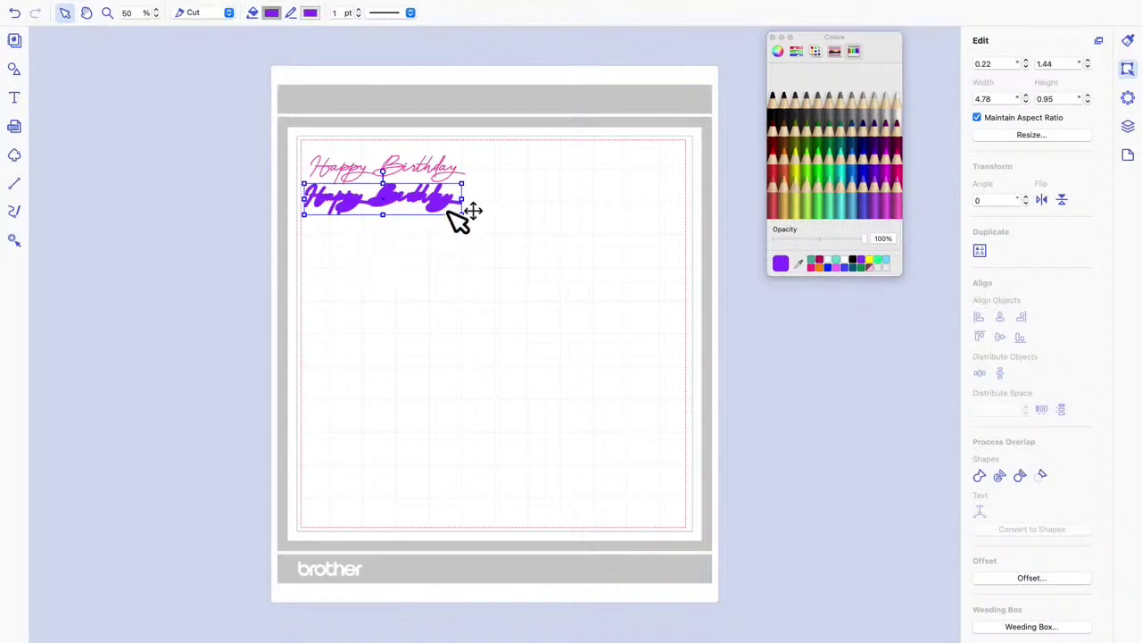
drag(453, 215, 453, 175)
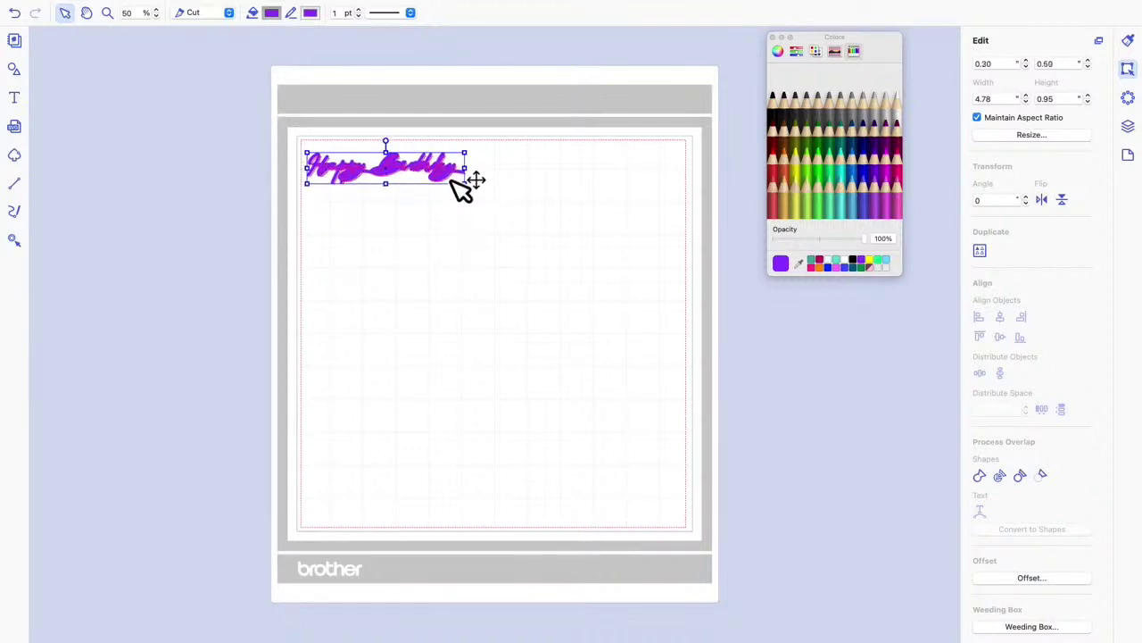
drag(497, 207, 293, 136)
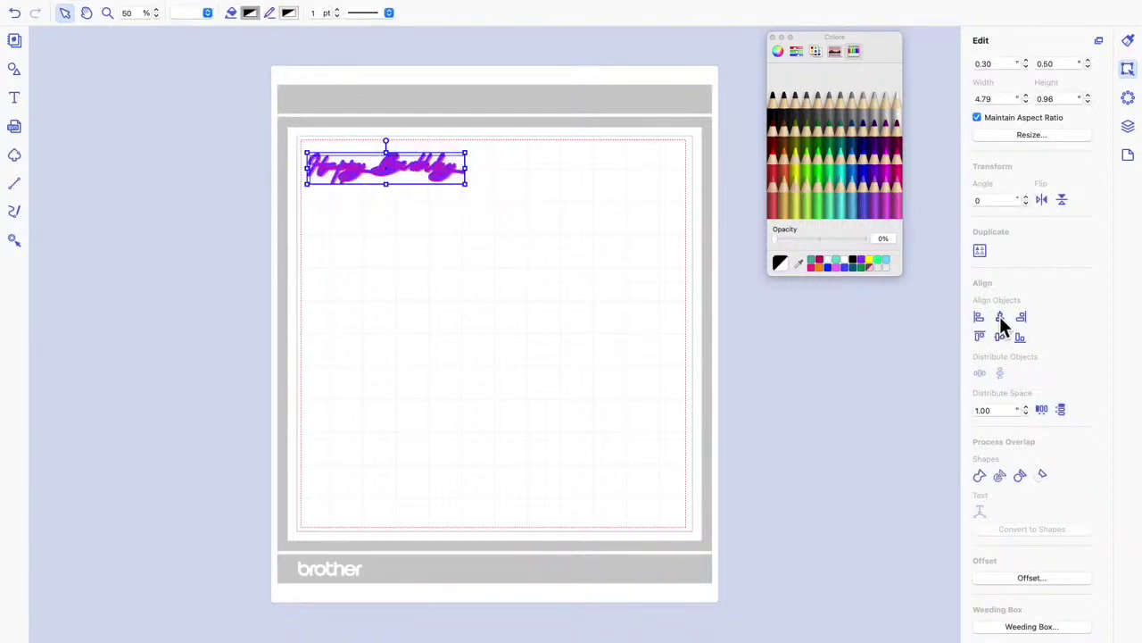
click(999, 318)
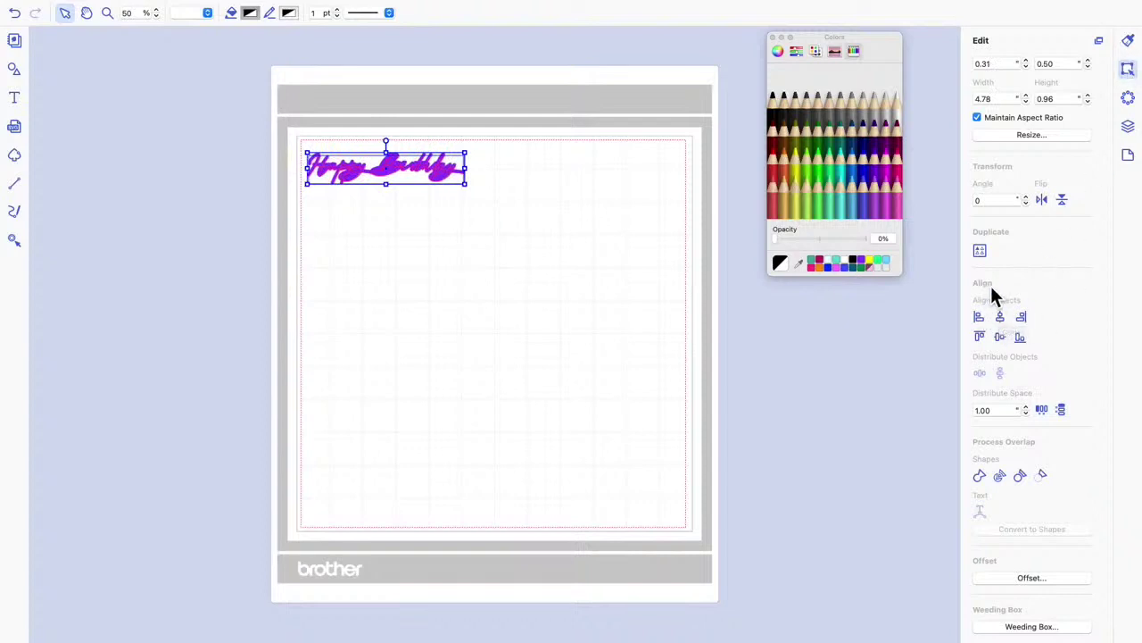
click(1000, 337)
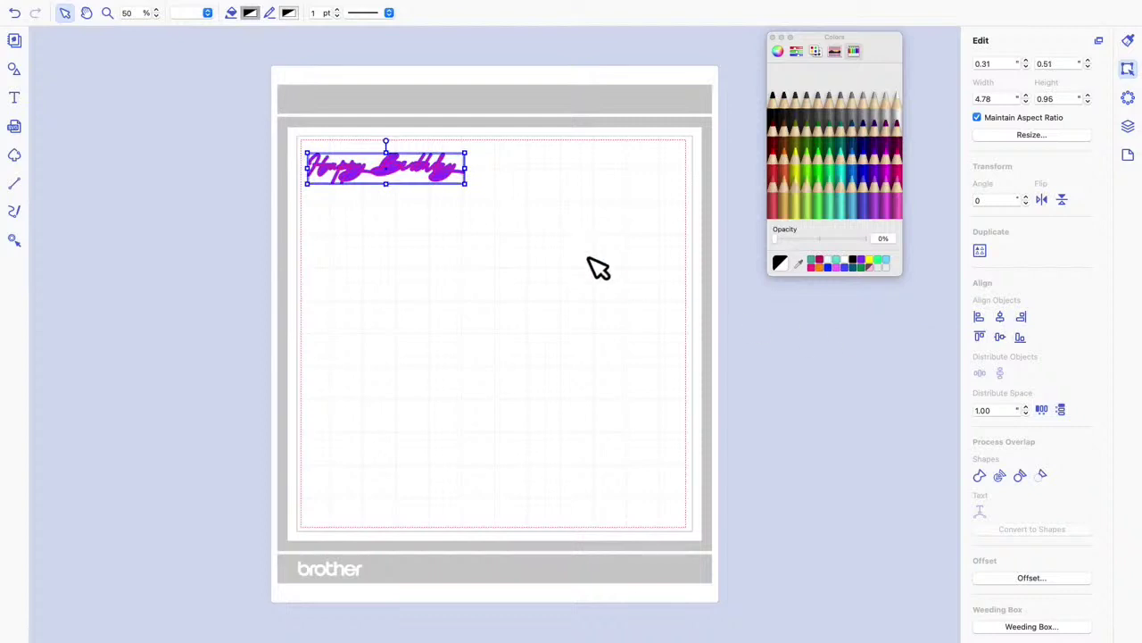
click(587, 203)
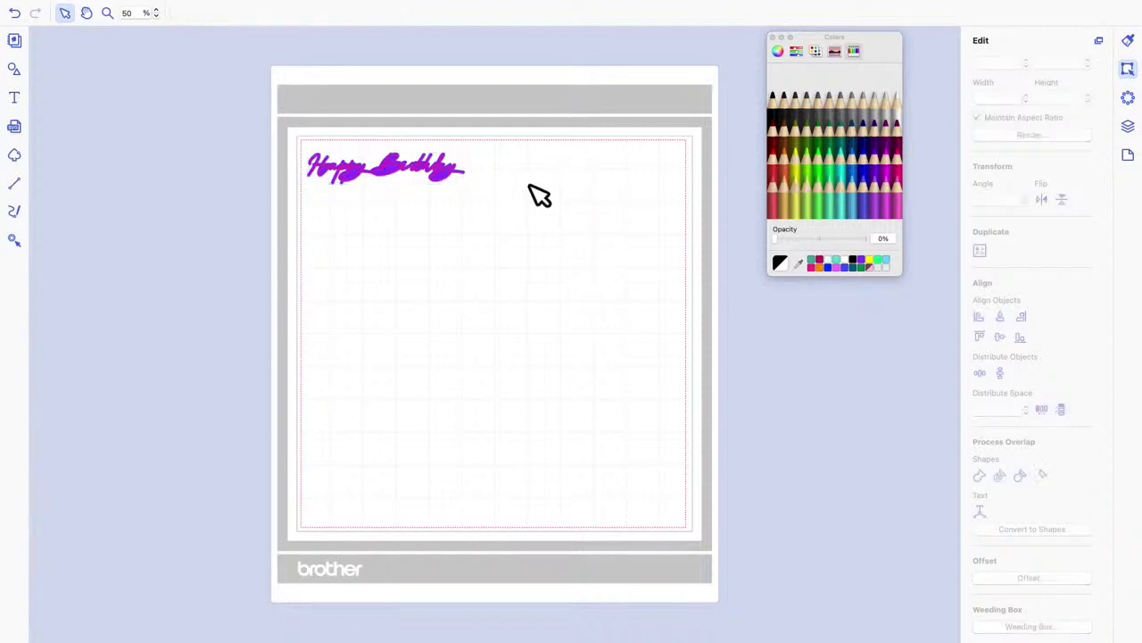
Close the color picker and fill the mat with duplicates of the layered pink and purple "Happy Birthday"
drag(287, 132, 512, 223)
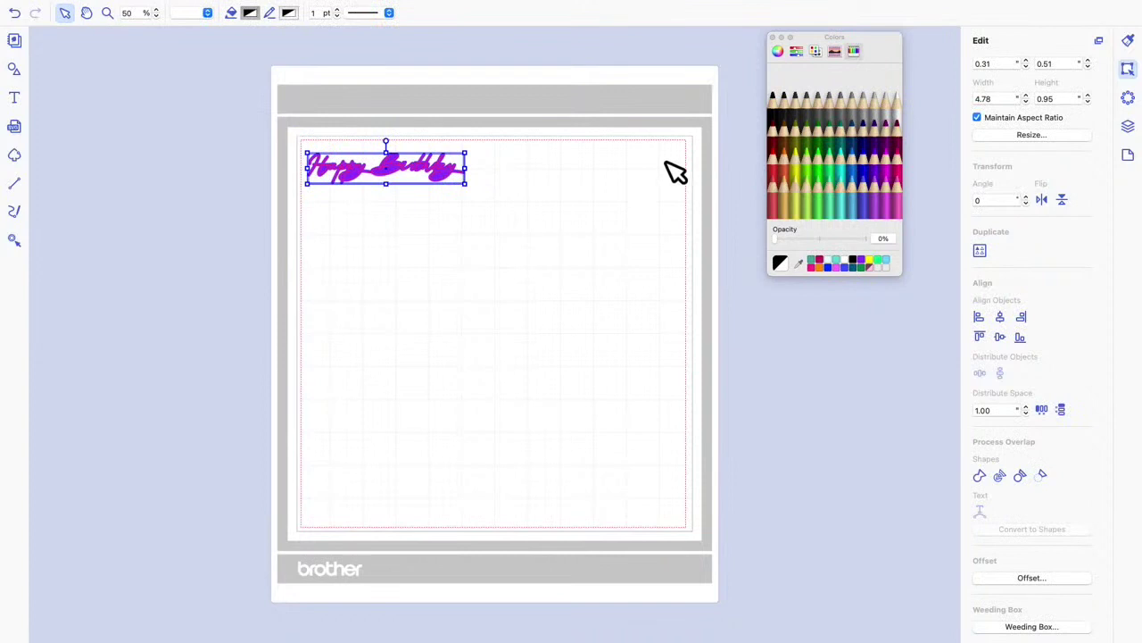
click(773, 38)
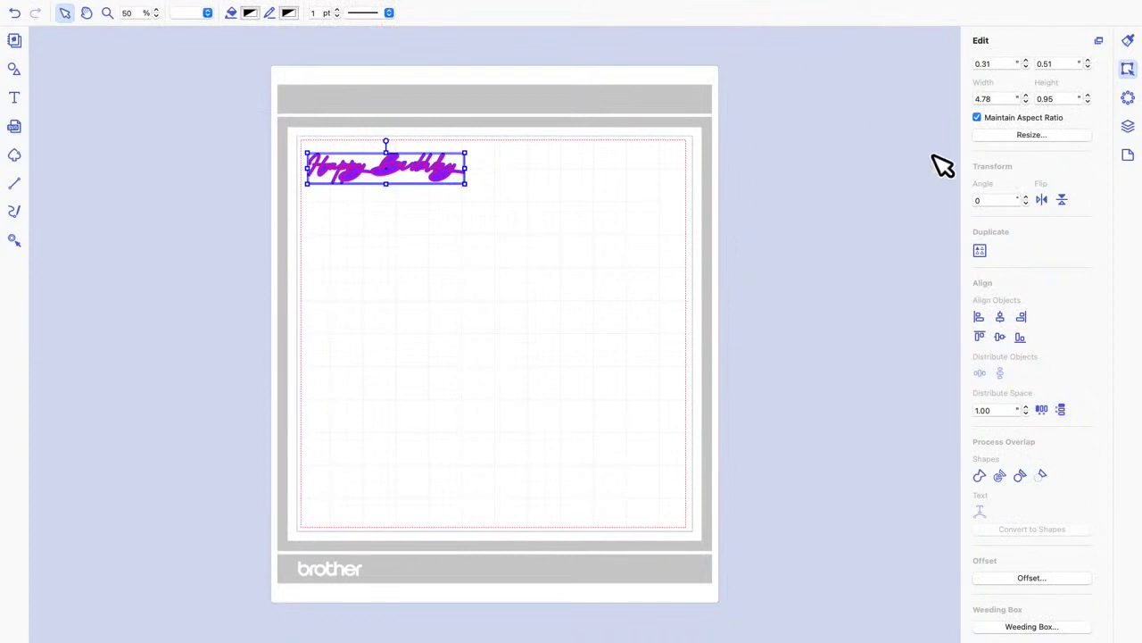
click(982, 250)
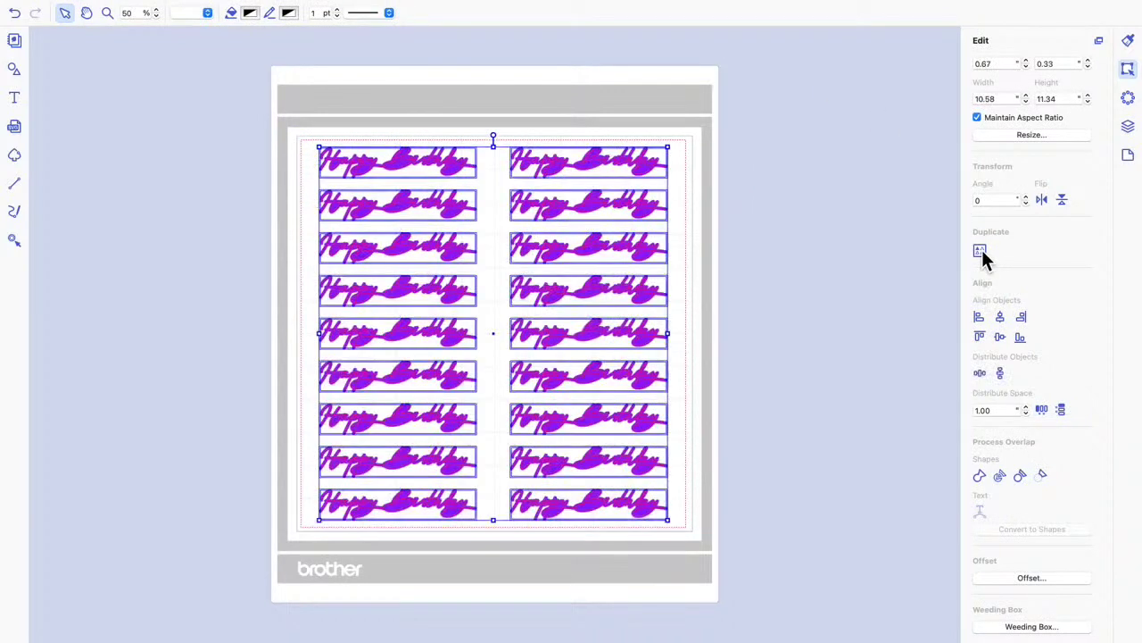
Delete all the "Happy Birthday" copies from the mat
click(784, 229)
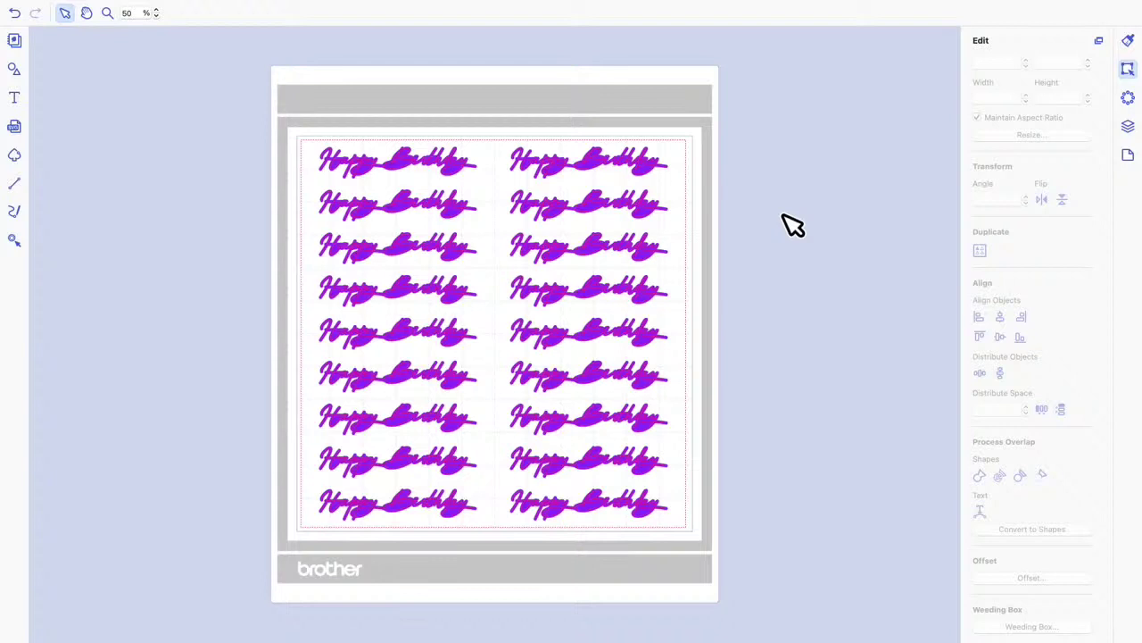
drag(297, 129, 756, 602)
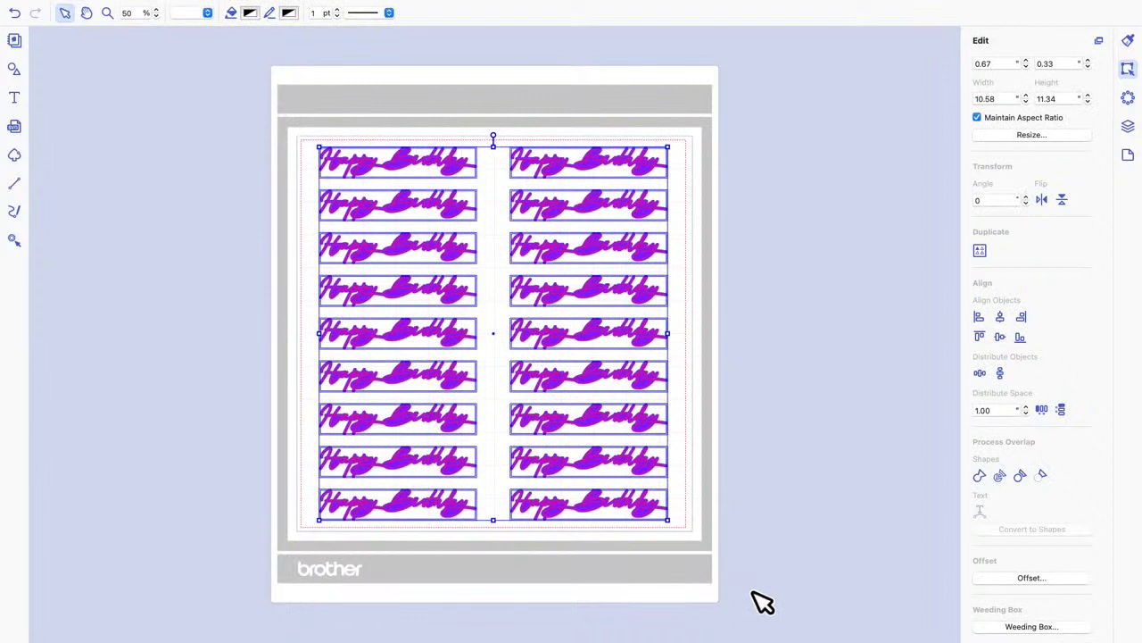
key(Delete)
Add the text "Happy Christmas" in the Astina font and move it near the mat's upper-left corner
click(25, 98)
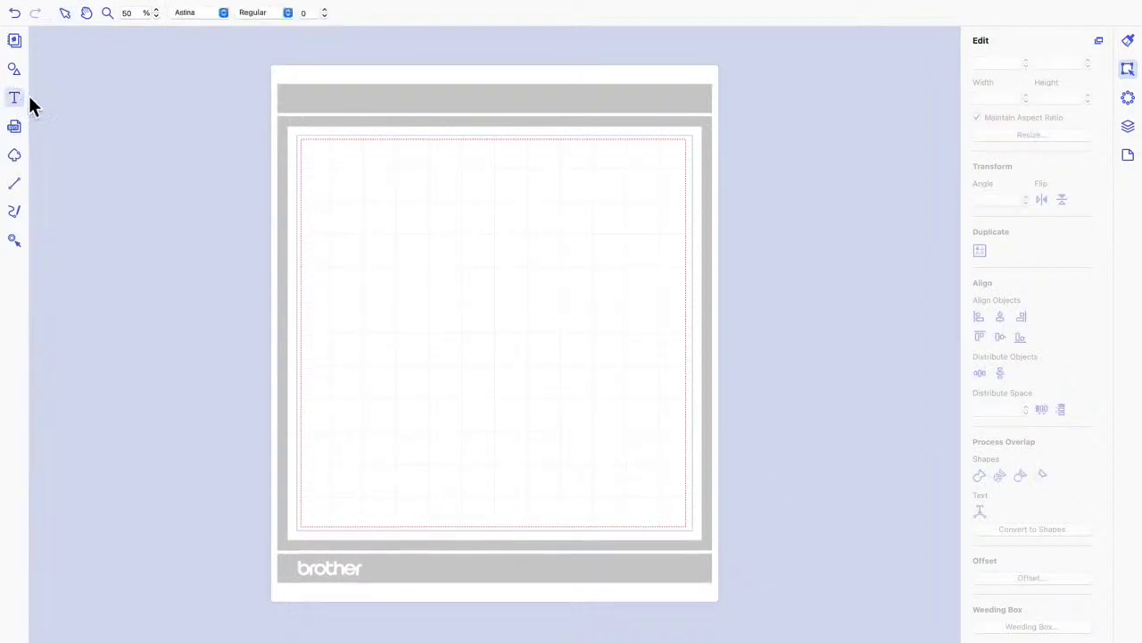
click(407, 185)
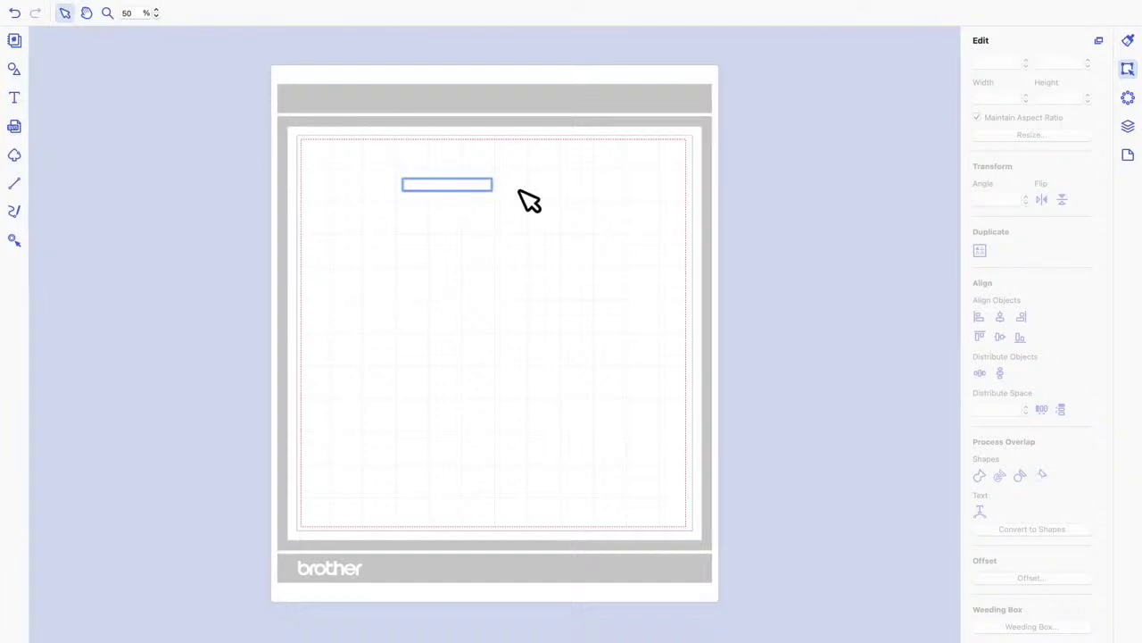
text(Happy Christmas)
key(Escape)
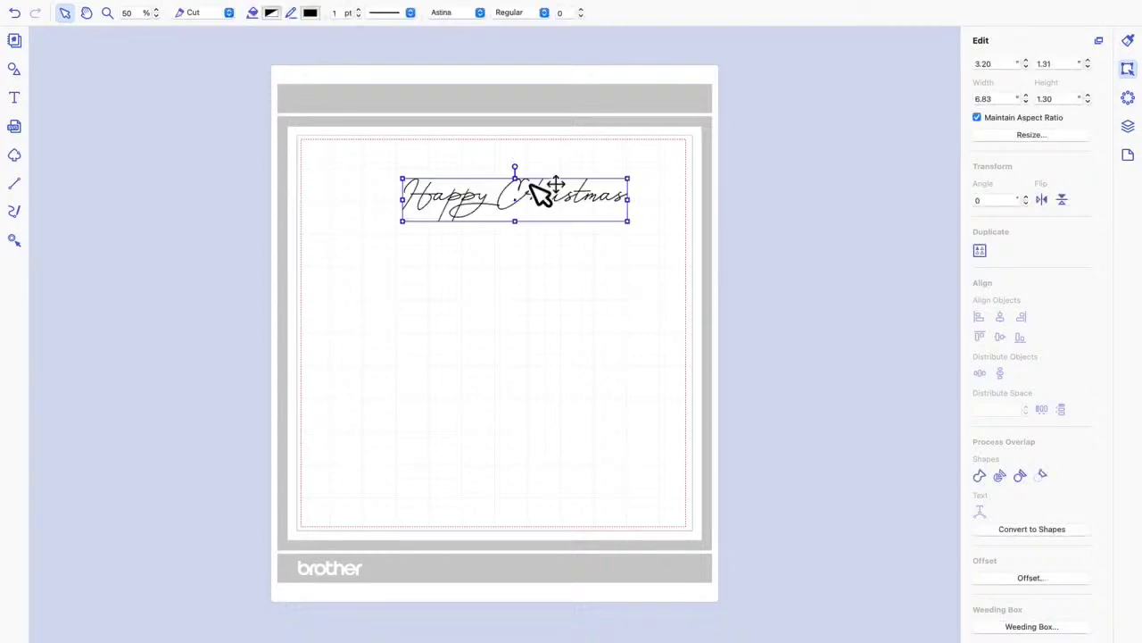
drag(578, 211, 501, 197)
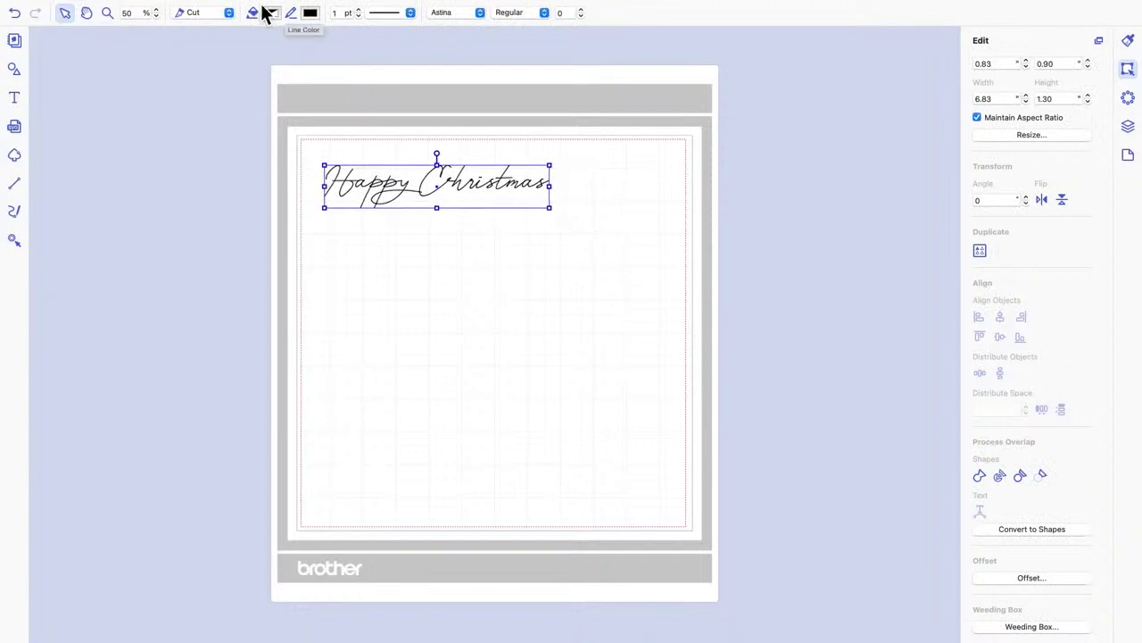
Change the "Happy Christmas" line type to Draw and convert the text to shapes
click(231, 14)
click(227, 27)
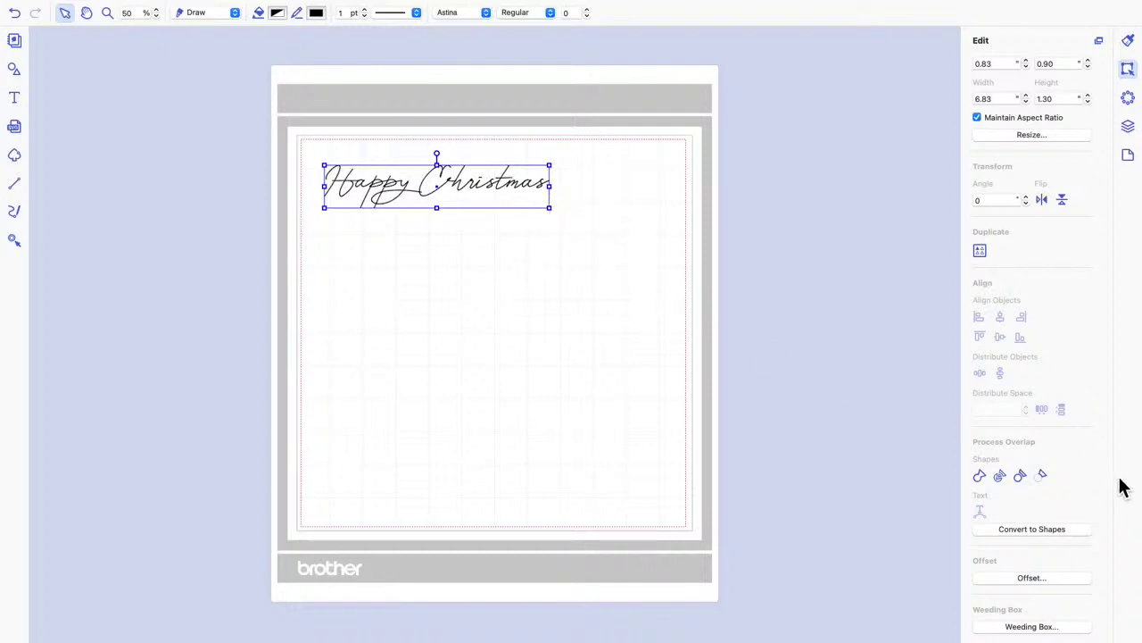
click(1035, 531)
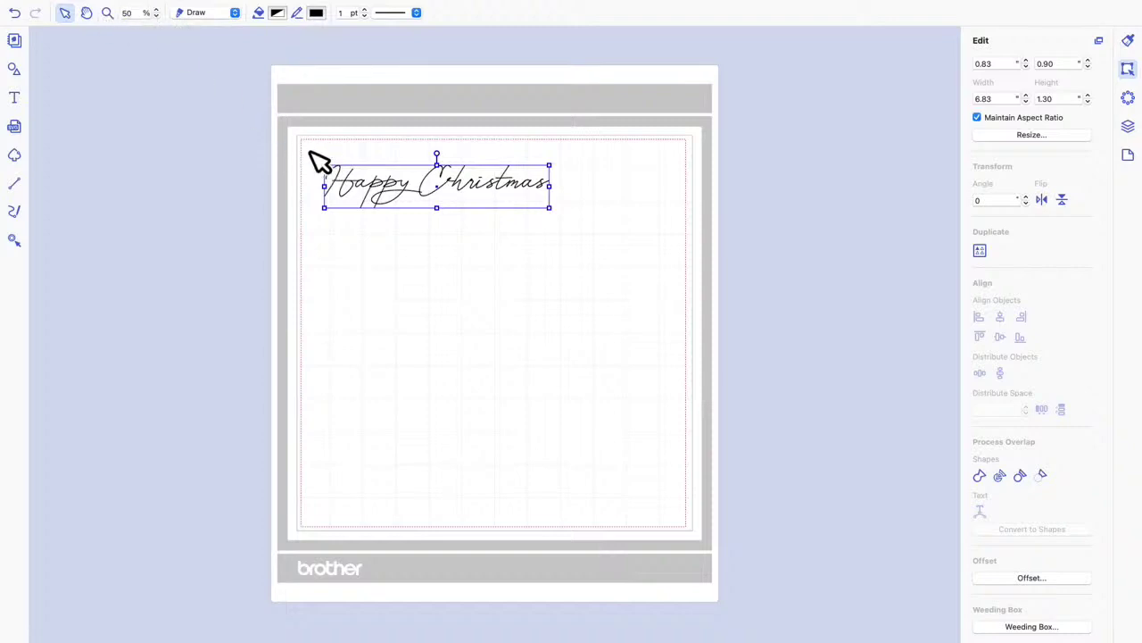
Enlarge the "Happy Christmas" shape to about 10.07 by 1.92 inches
click(108, 14)
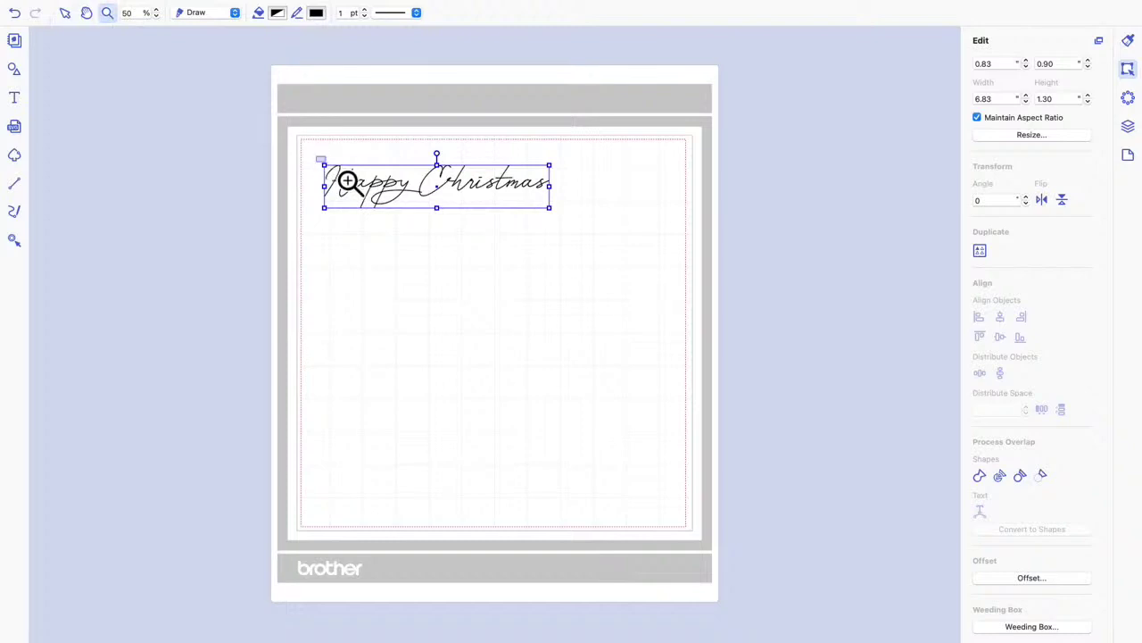
drag(316, 156, 572, 230)
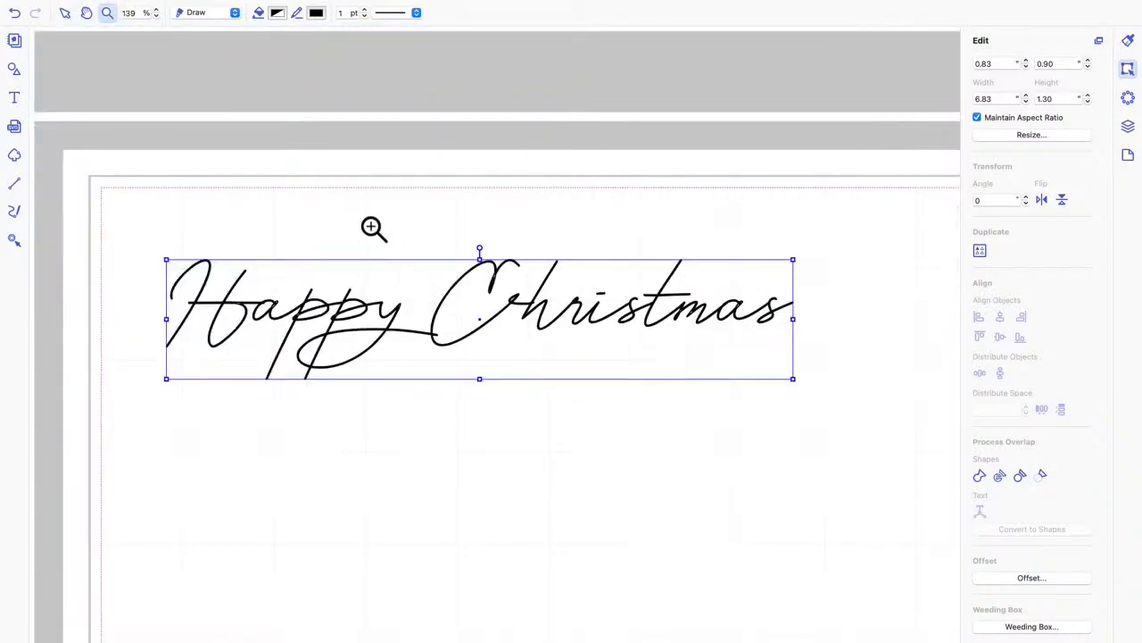
click(65, 13)
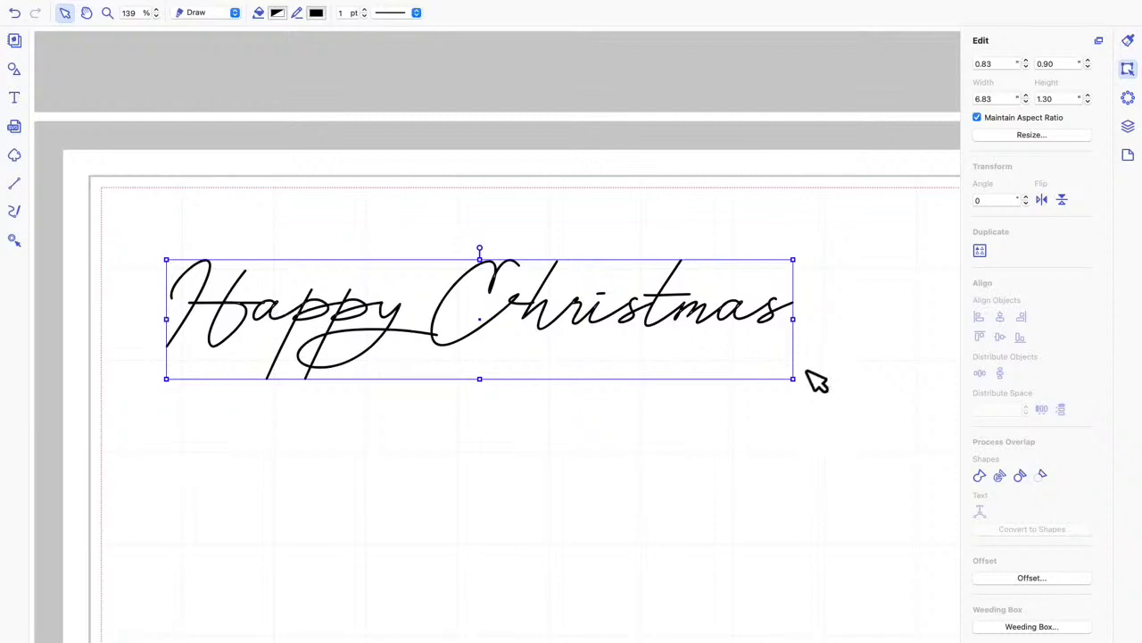
drag(806, 395, 1096, 460)
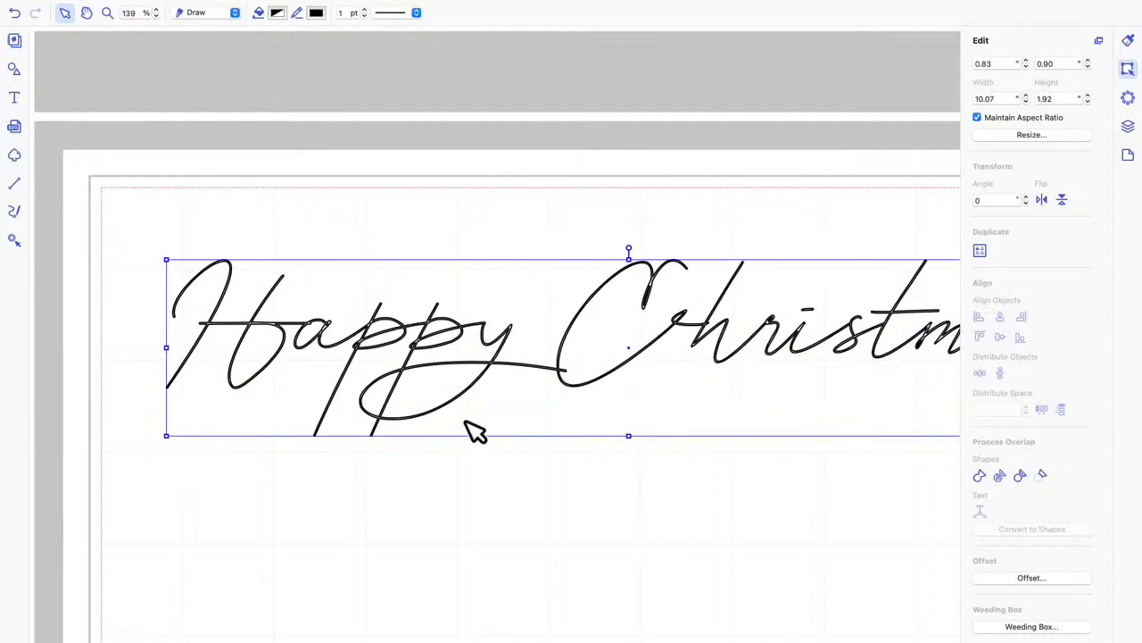
Examine the converted outlines around the "a" in "Happy" up close, then return the view to 50%
click(107, 14)
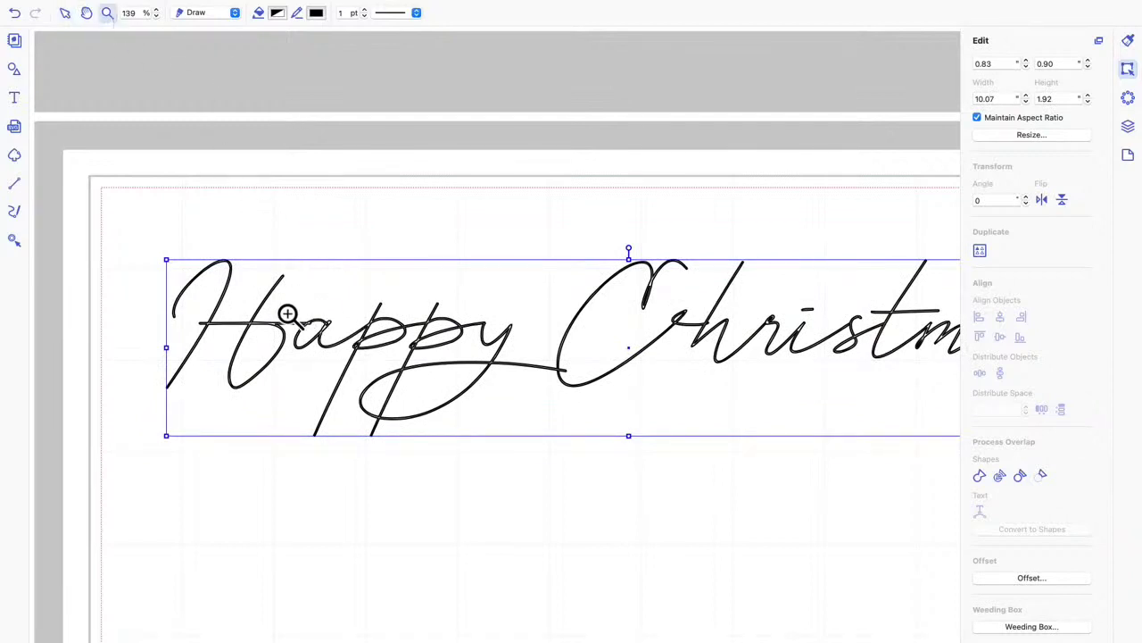
drag(259, 307, 364, 379)
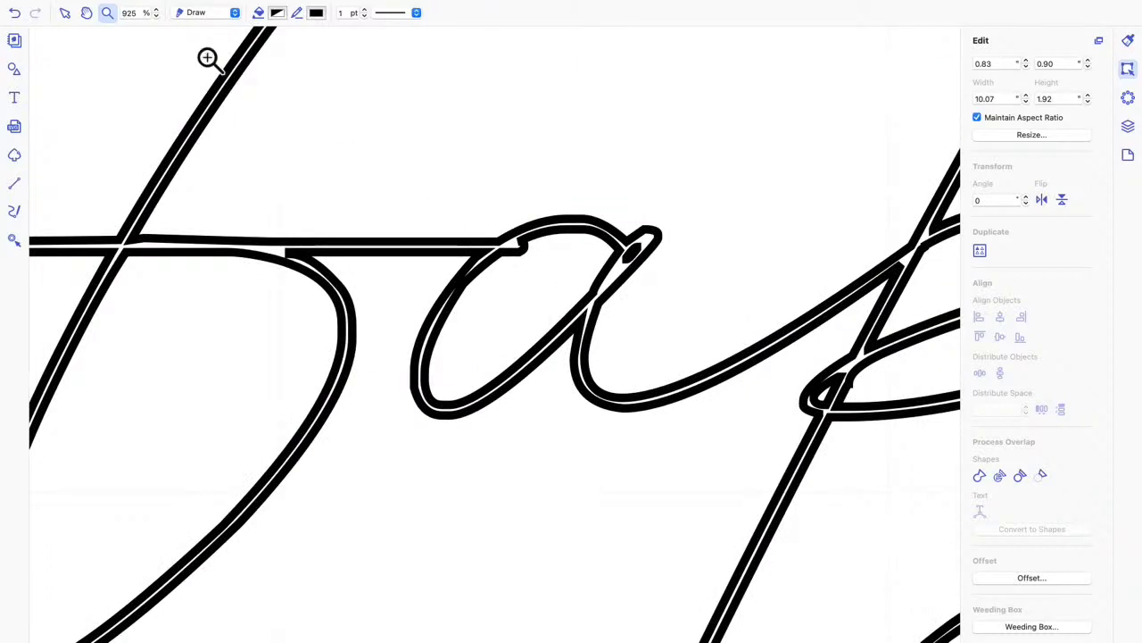
double_click(114, 16)
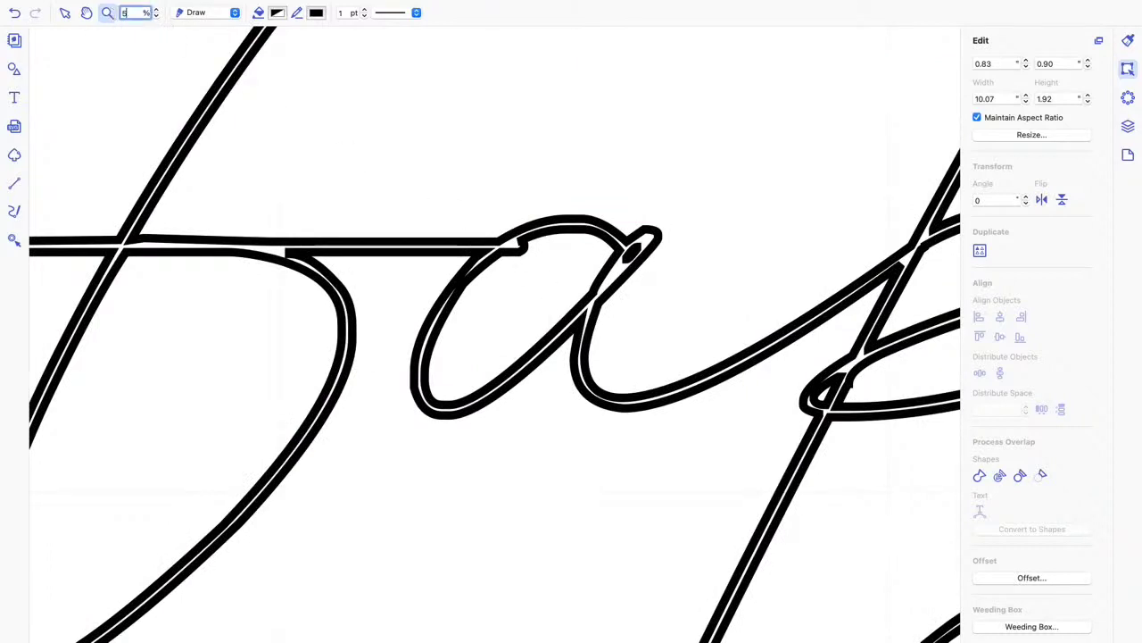
text(50)
key(Return)
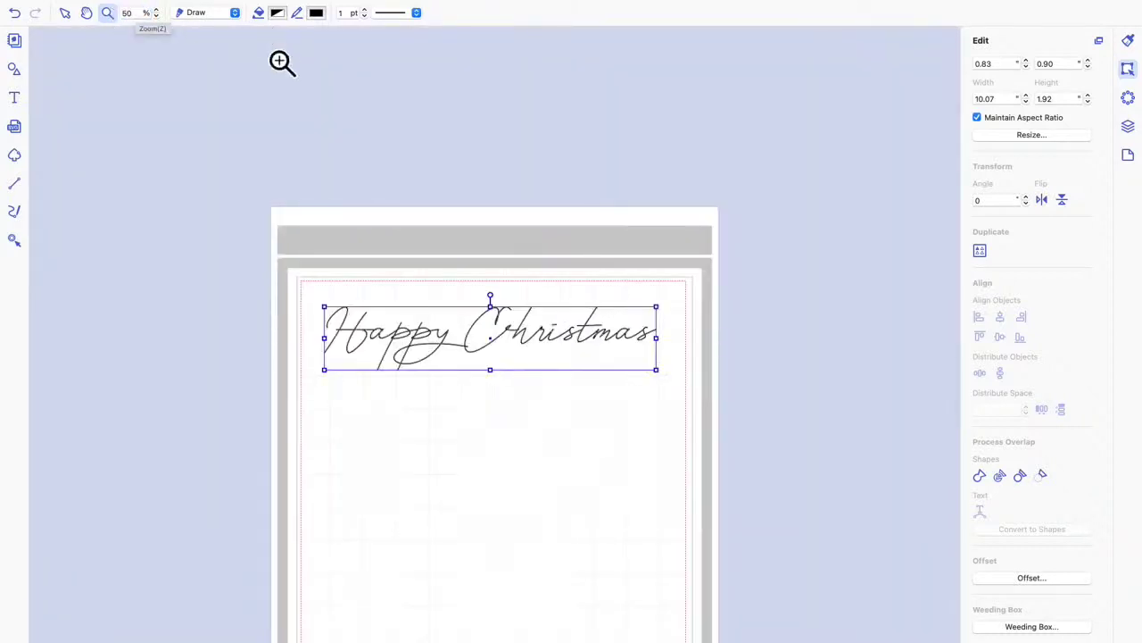
scroll(339, 167, down, 2)
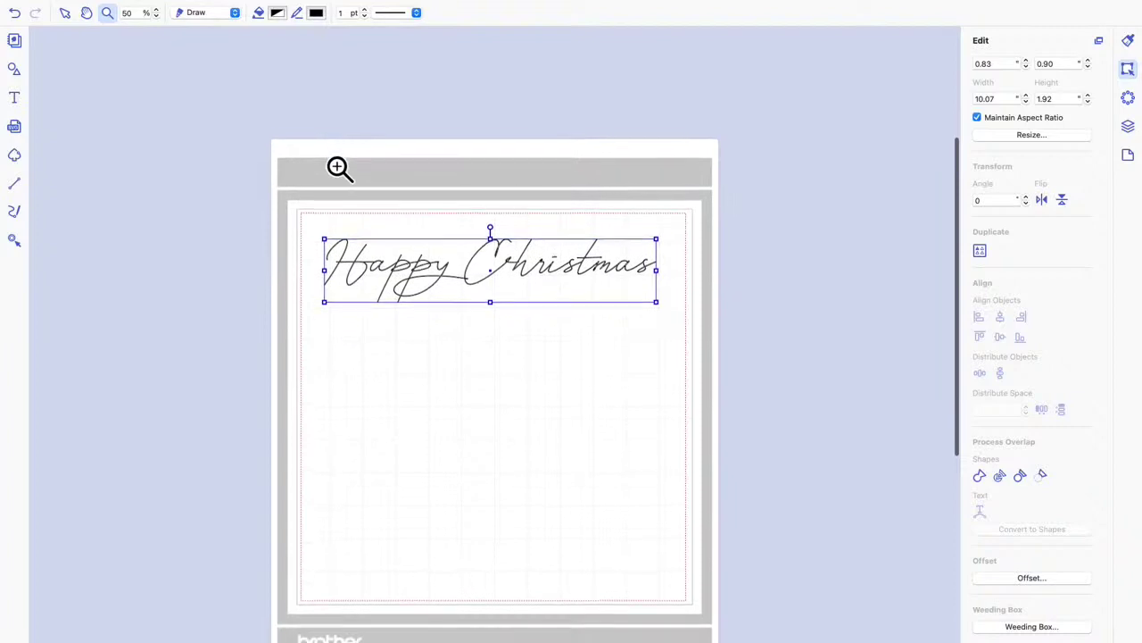
click(65, 13)
click(542, 241)
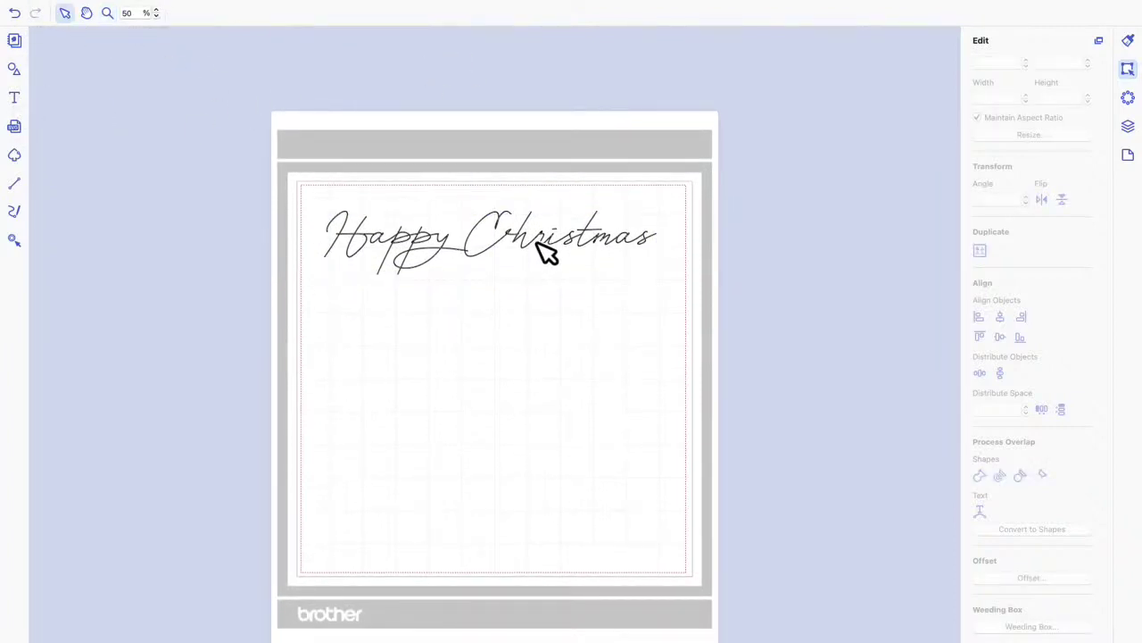
Try an outward 0.08-inch offset with round corners around the "Happy Christmas" lettering, then undo it
click(530, 252)
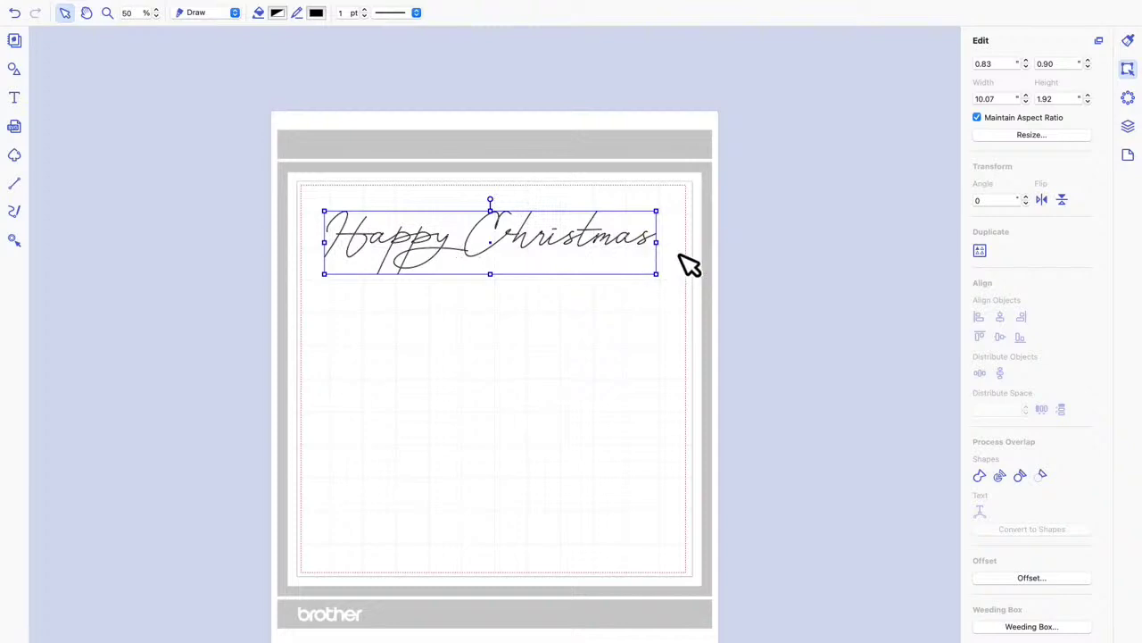
click(1038, 579)
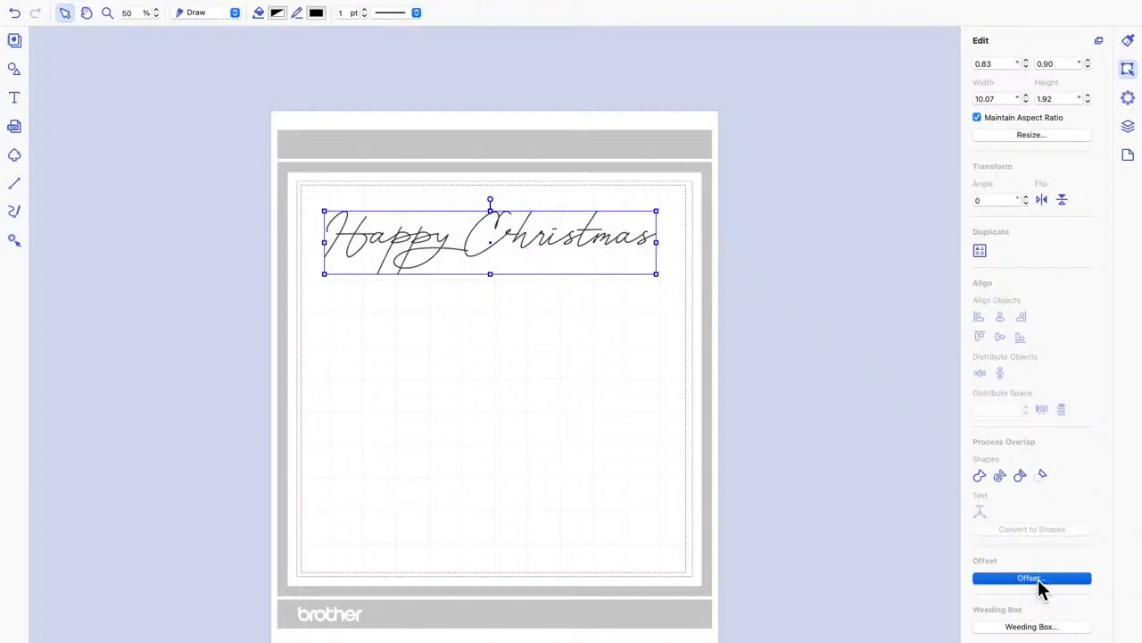
drag(663, 216, 608, 333)
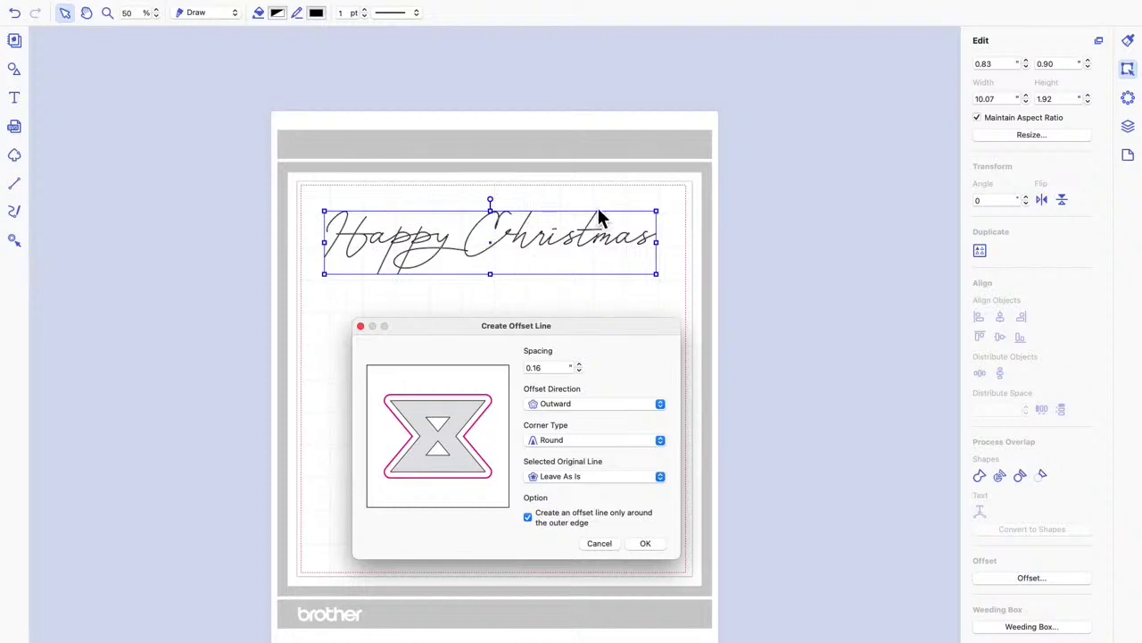
click(579, 370)
click(645, 544)
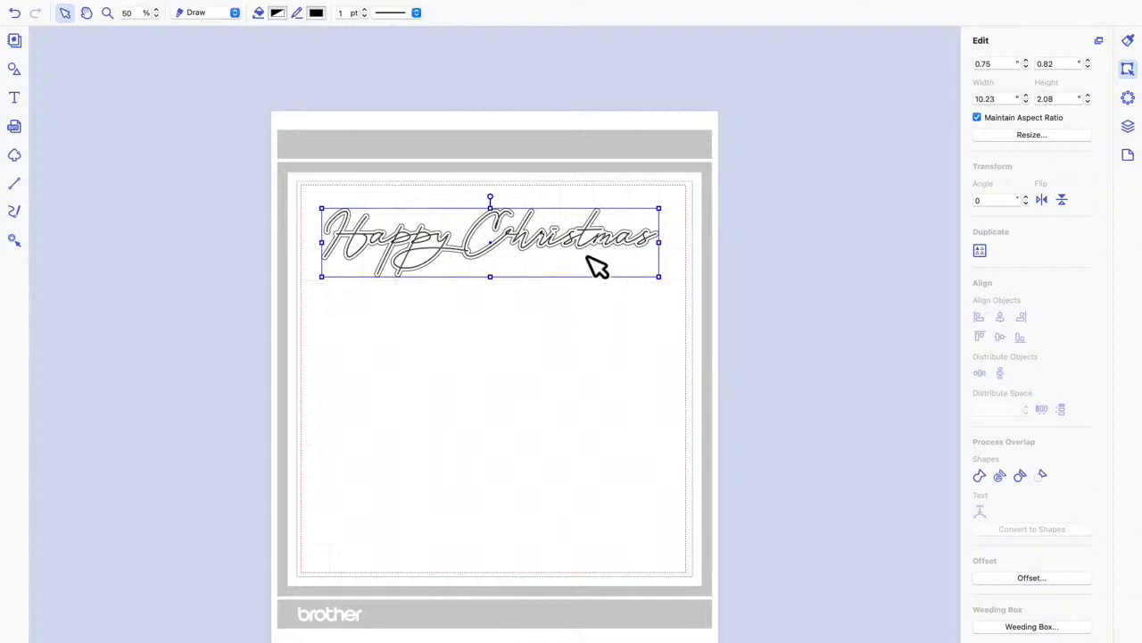
click(15, 13)
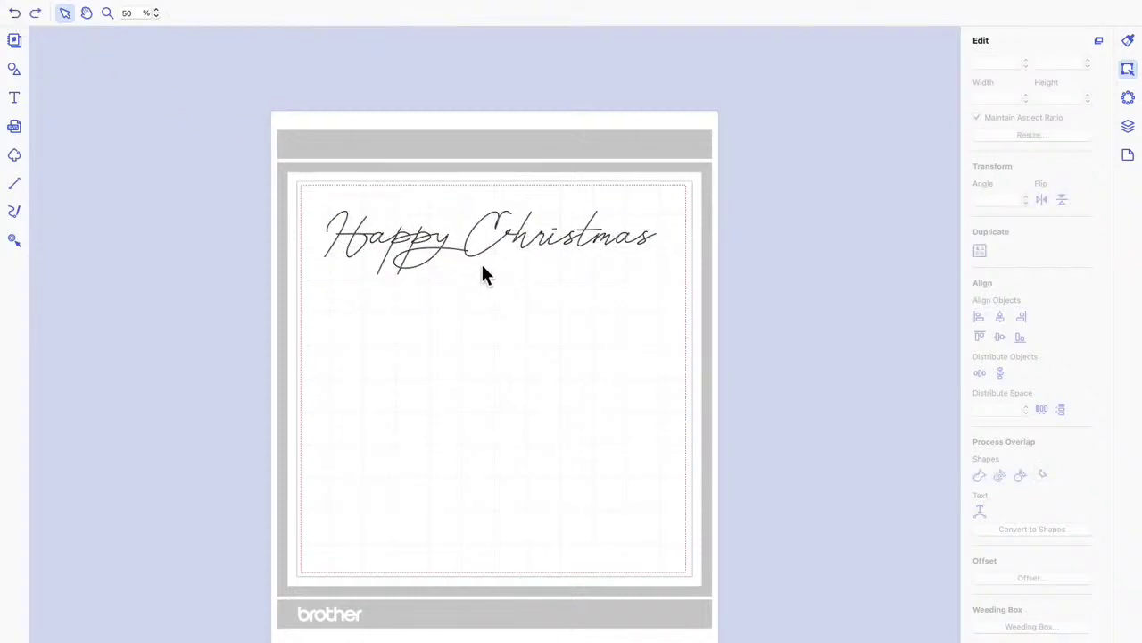
Try an outward 0.04-inch offset around "Happy Christmas", move it below the lettering and delete it
click(452, 248)
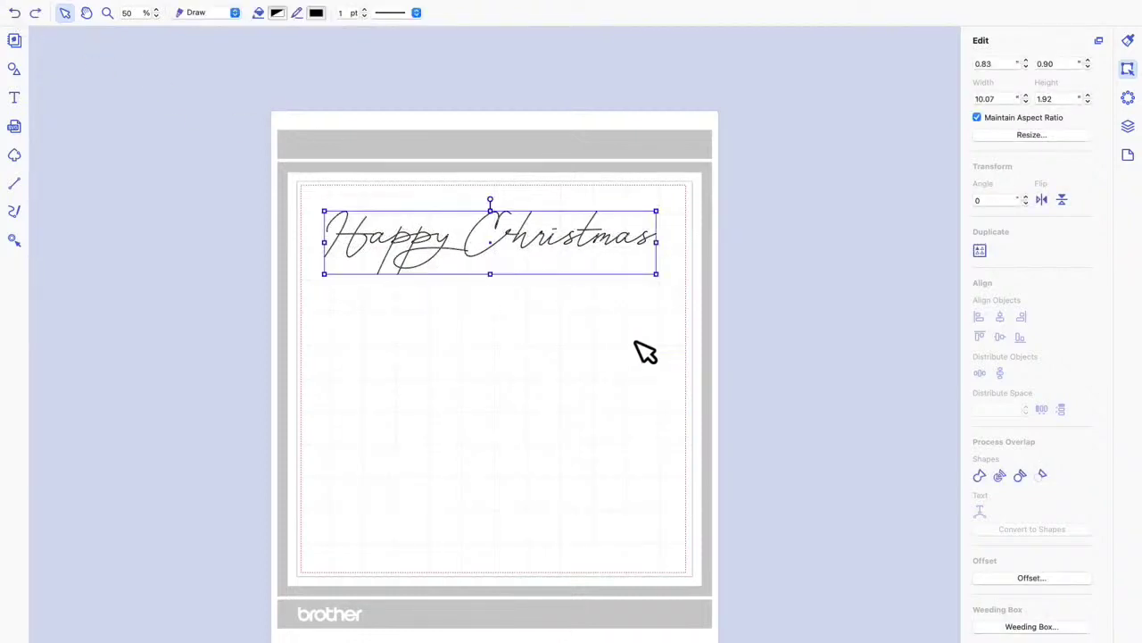
click(1043, 580)
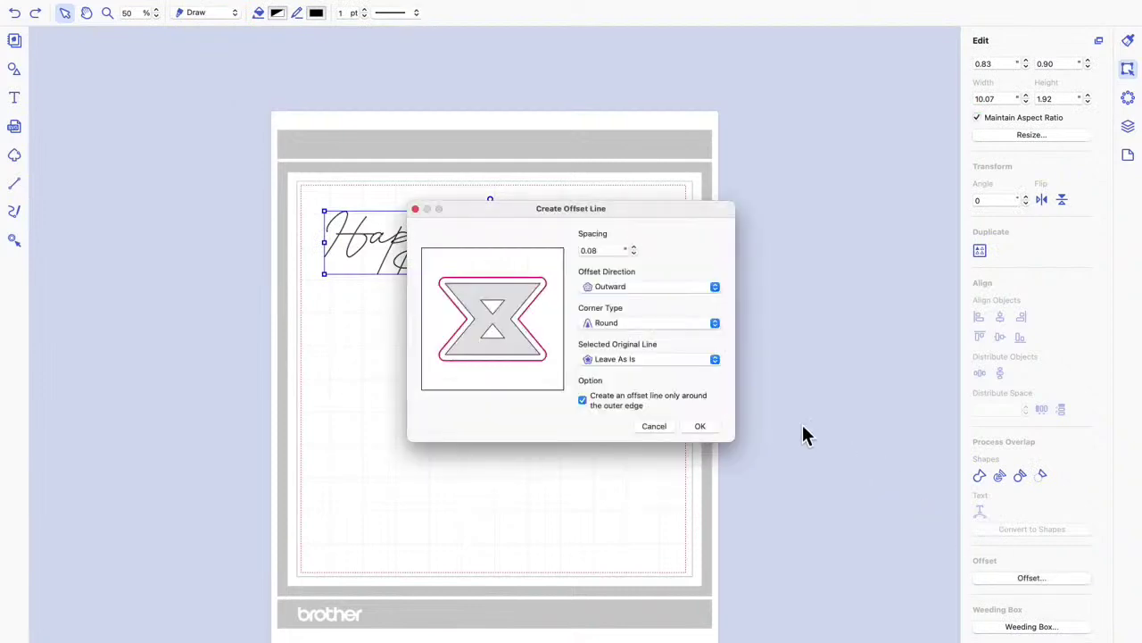
click(635, 254)
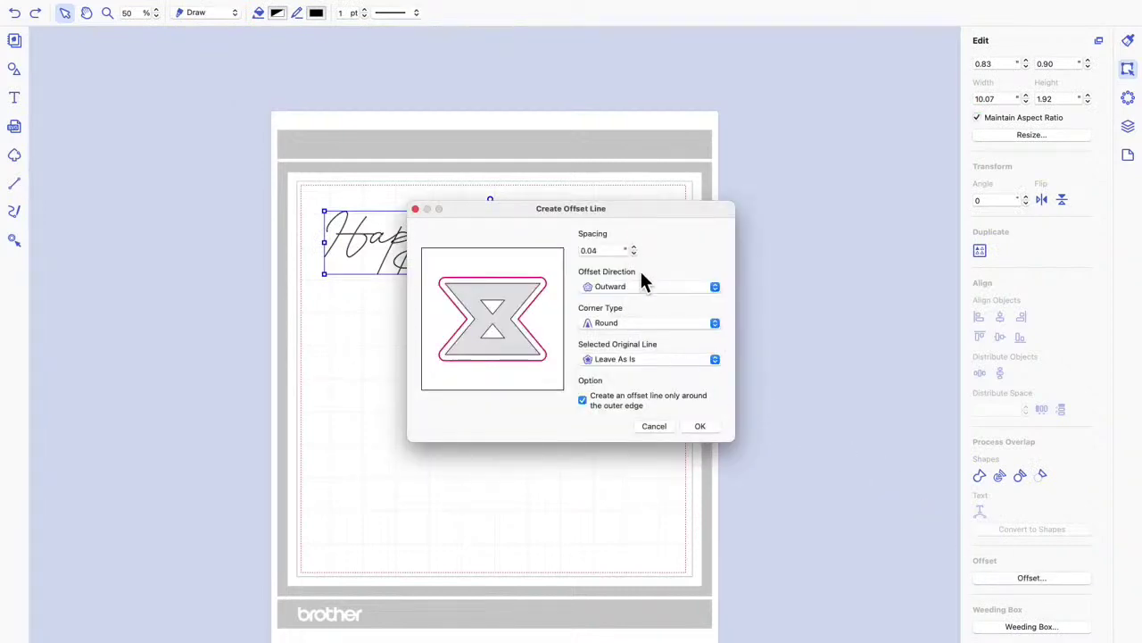
click(701, 426)
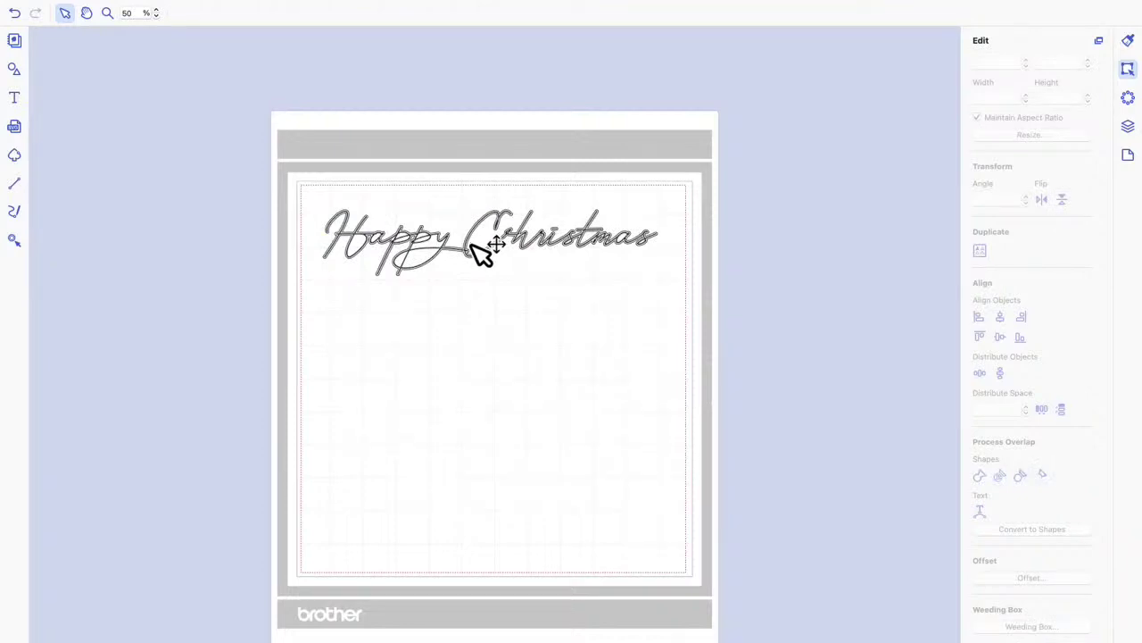
drag(472, 243, 473, 350)
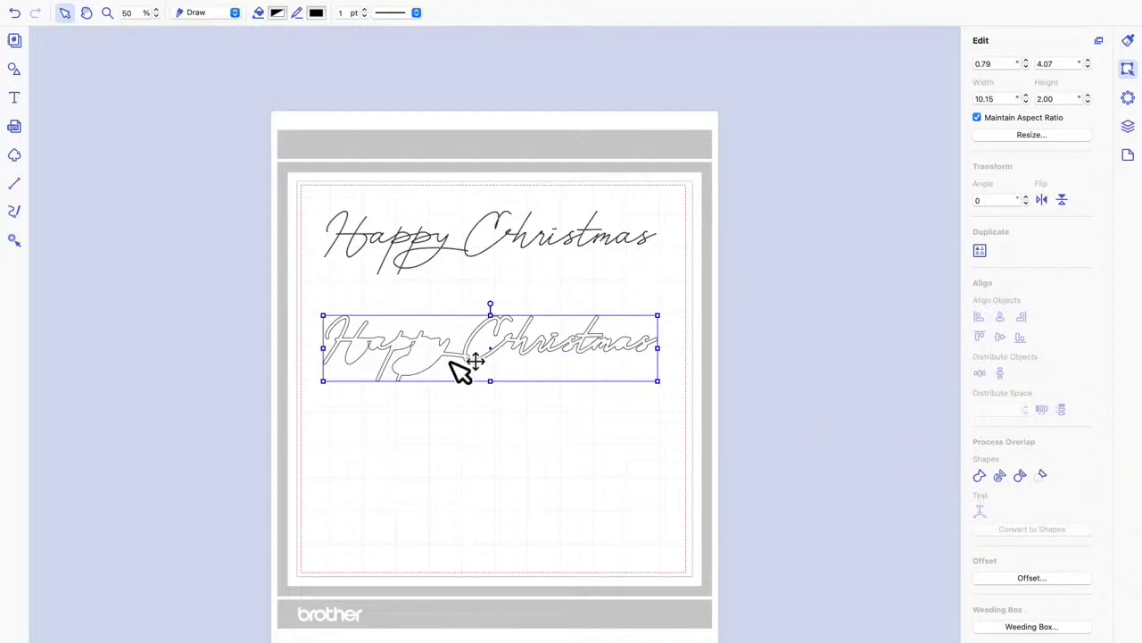
drag(450, 363, 487, 375)
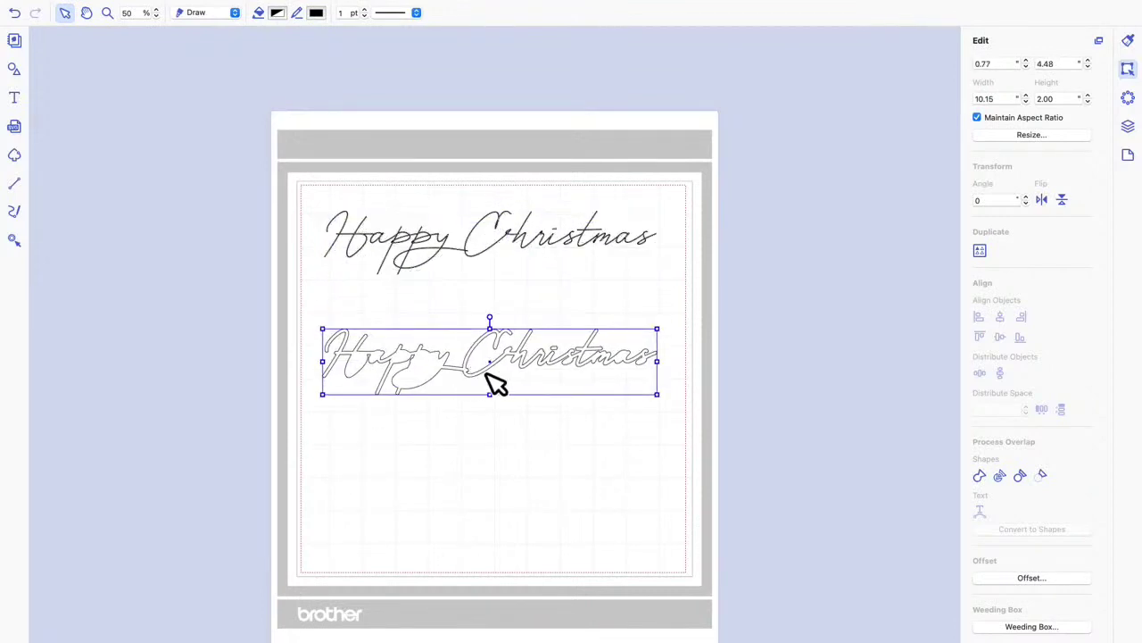
key(Delete)
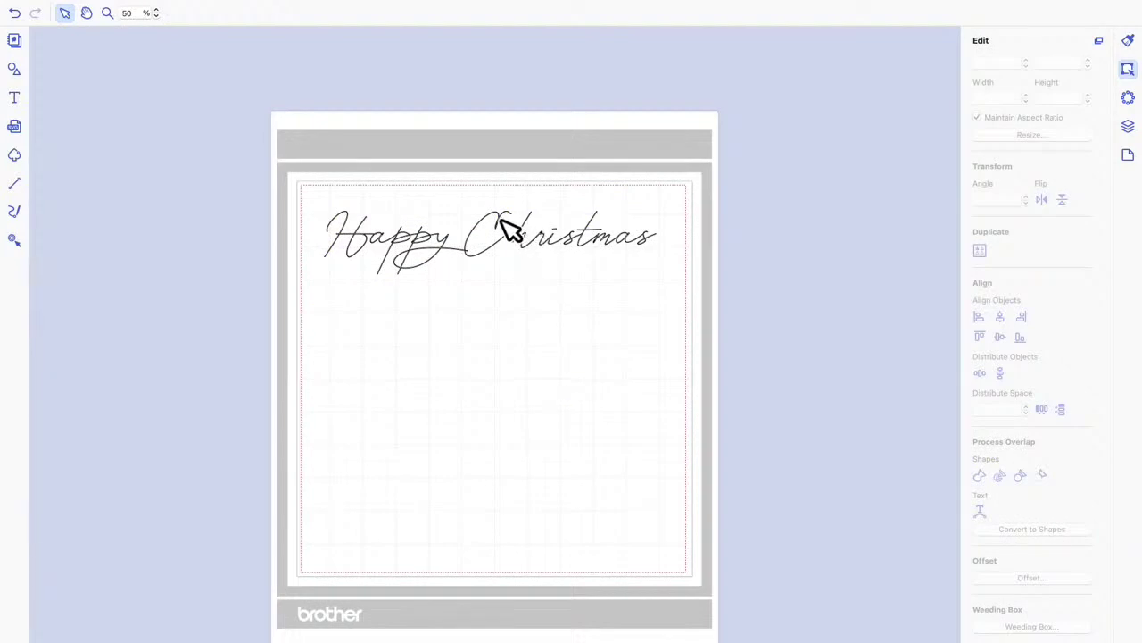
Create an outward 0.08-inch offset with round corners around only the outer edge of the "Happy Christmas" lettering
click(515, 230)
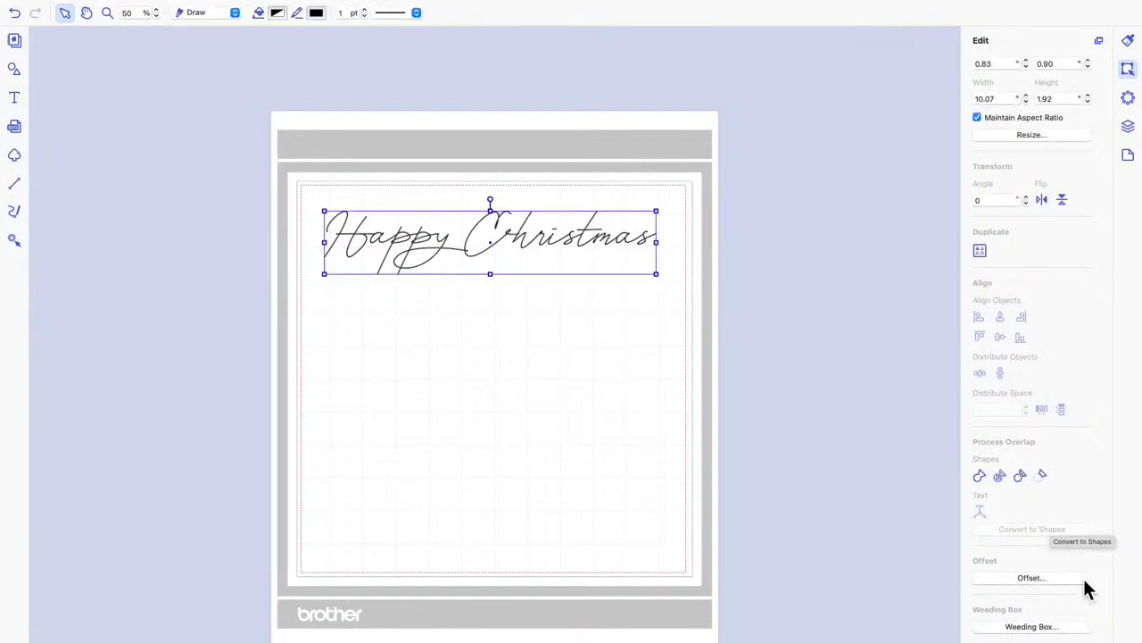
click(1043, 580)
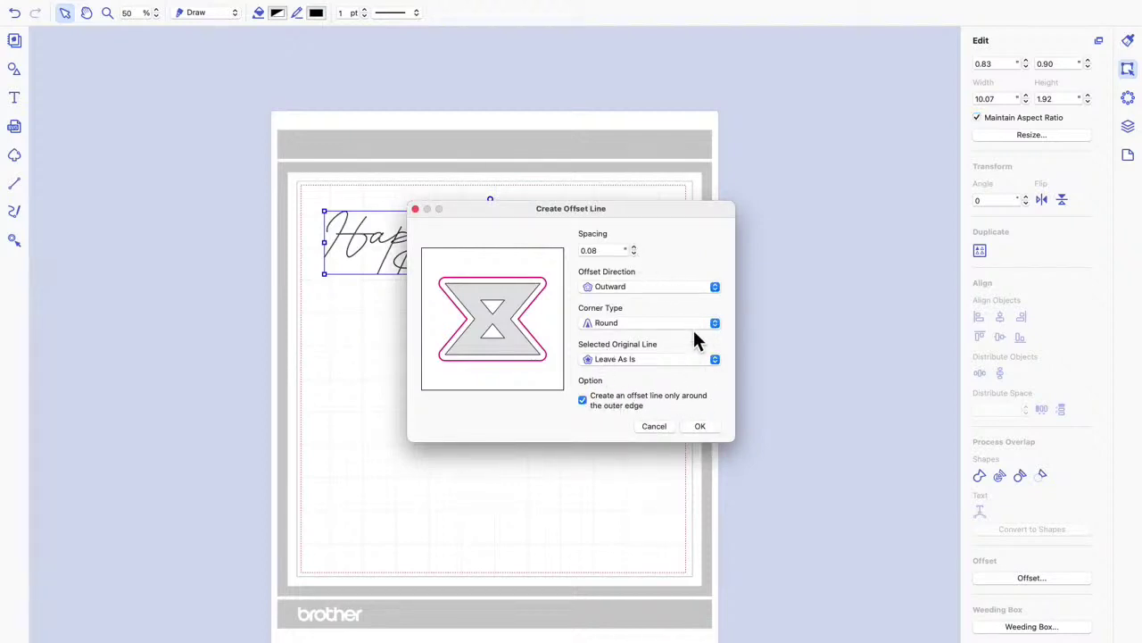
drag(688, 210, 620, 415)
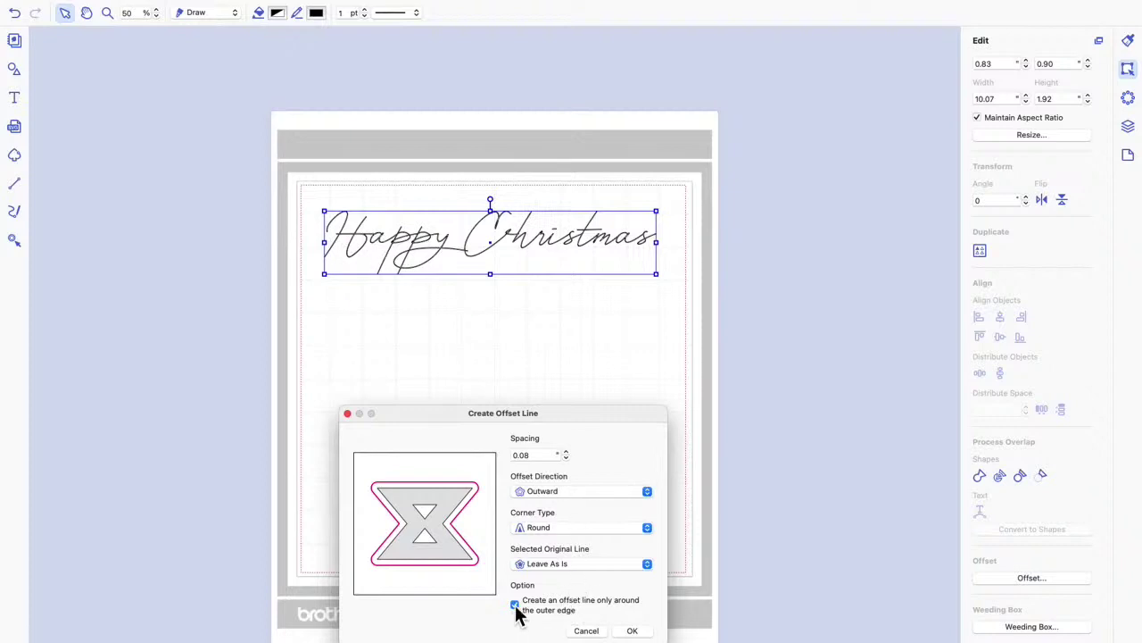
click(631, 631)
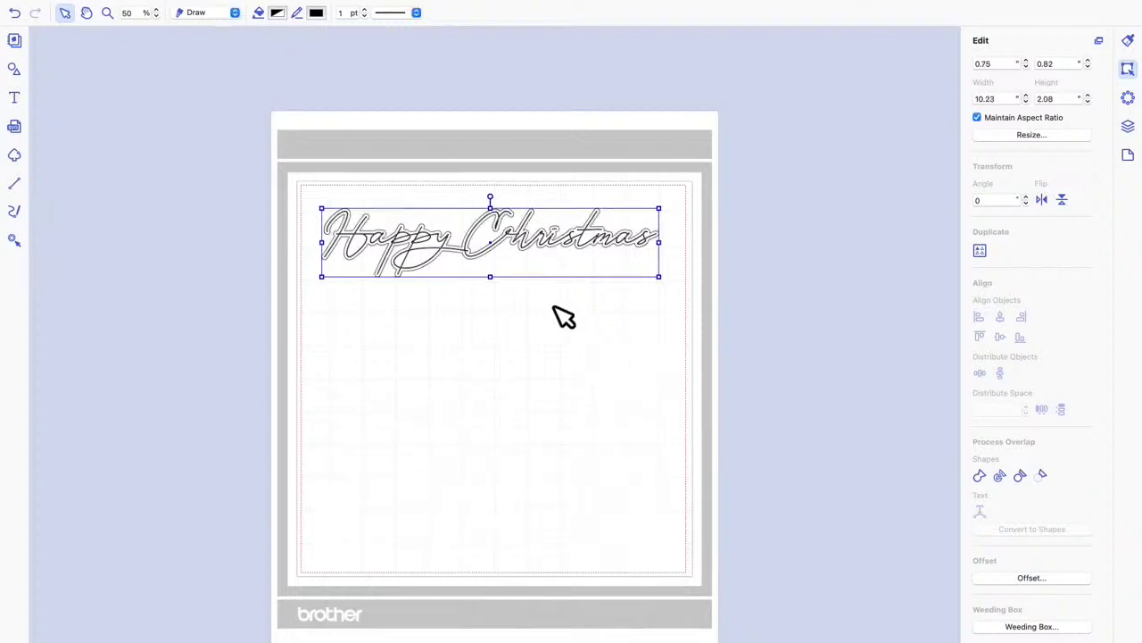
click(502, 304)
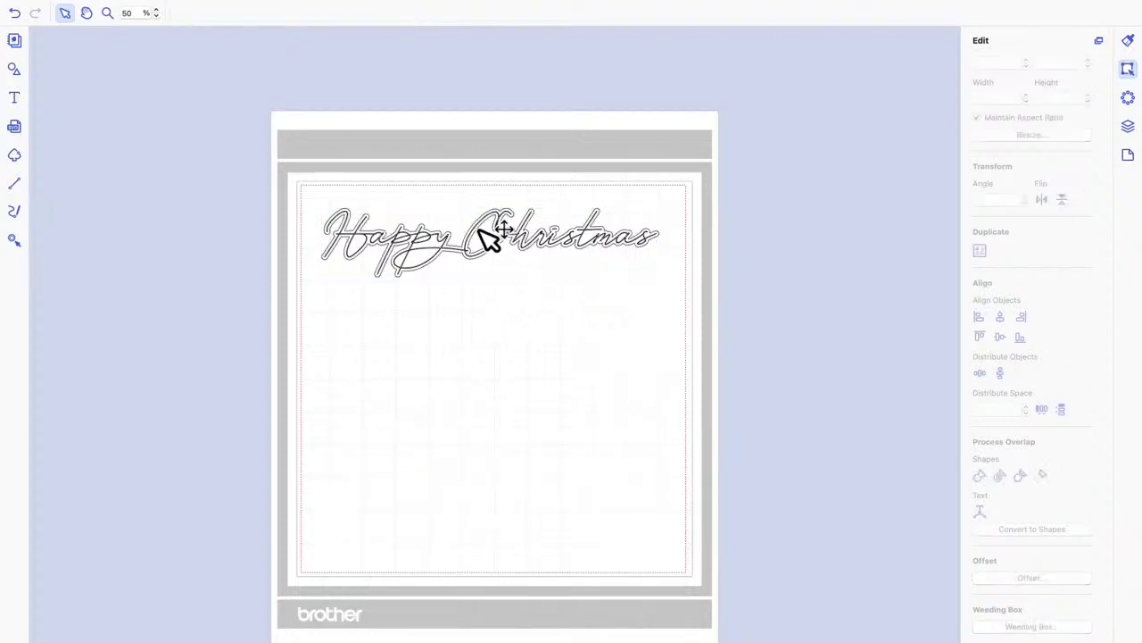
Add a second outward 0.08-inch rounded offset around the first "Happy Christmas" offset outline
click(489, 239)
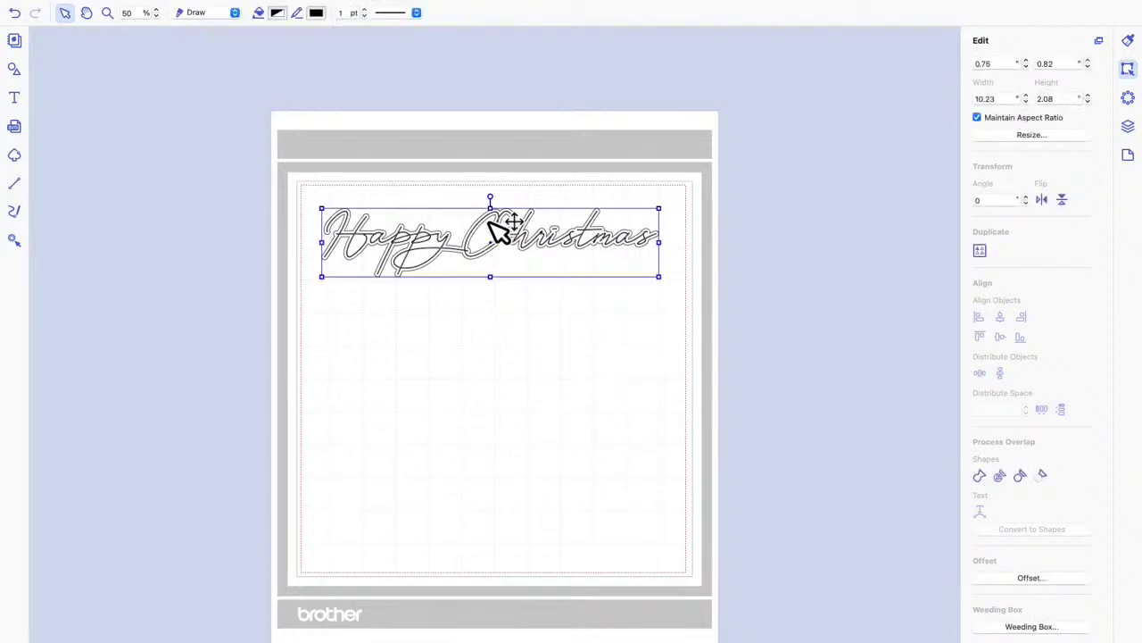
click(1031, 578)
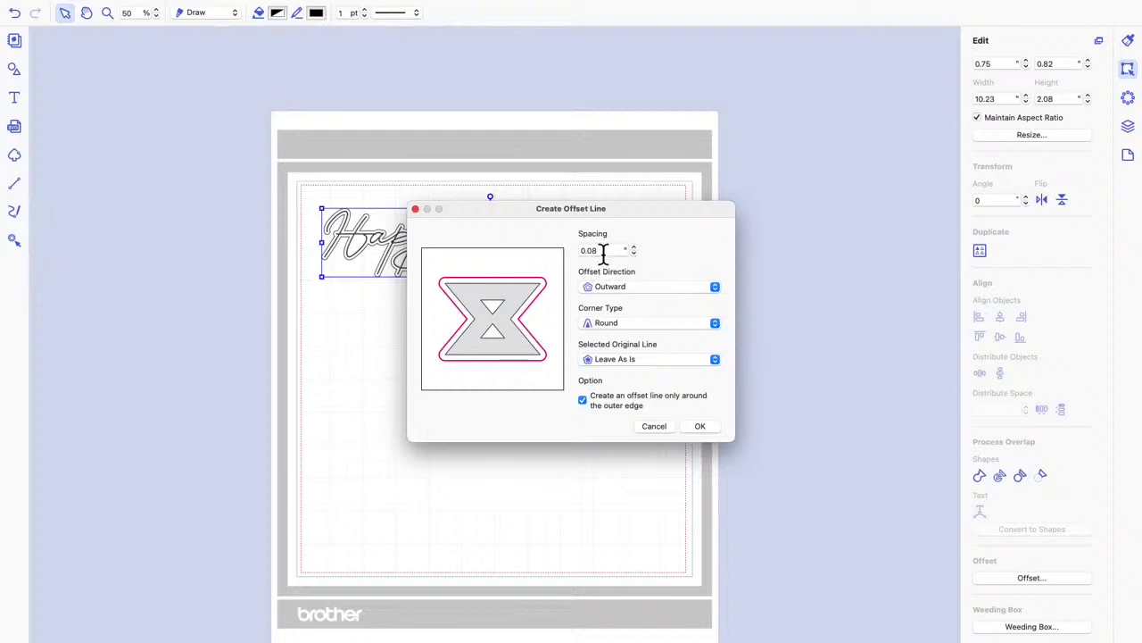
drag(664, 227, 877, 352)
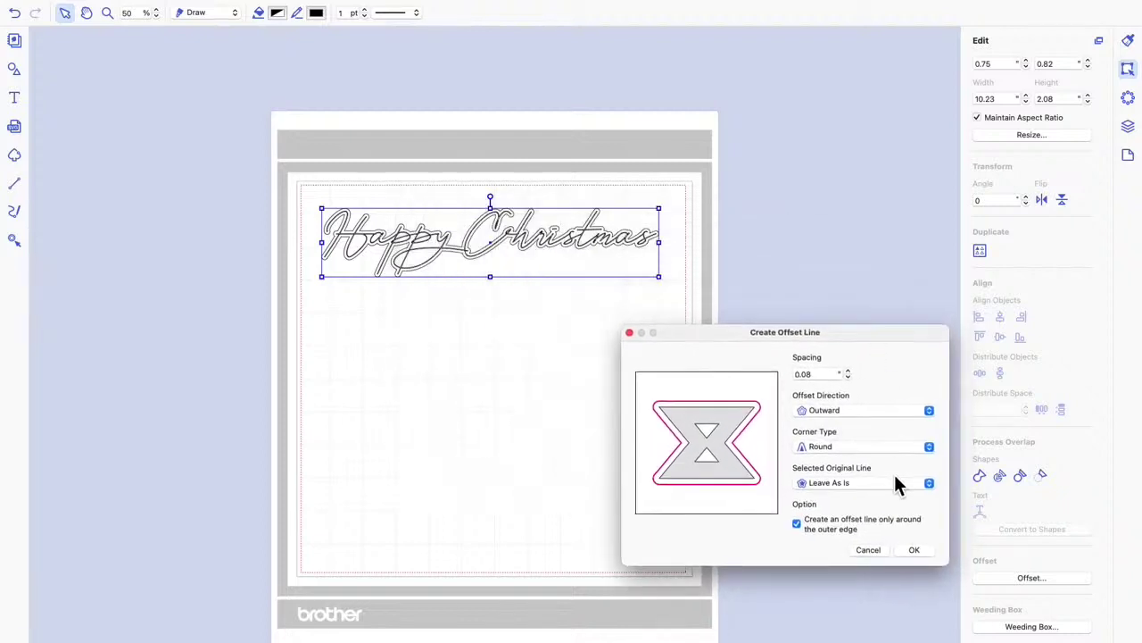
click(915, 550)
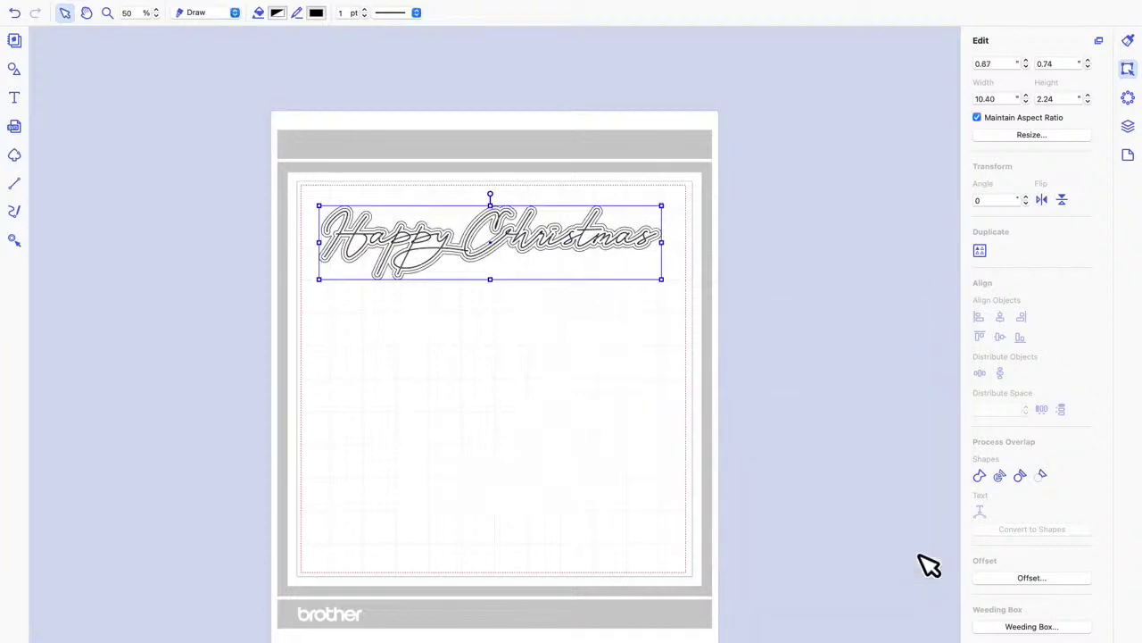
Add a third outward 0.08-inch rounded offset around the second offset outline
click(493, 218)
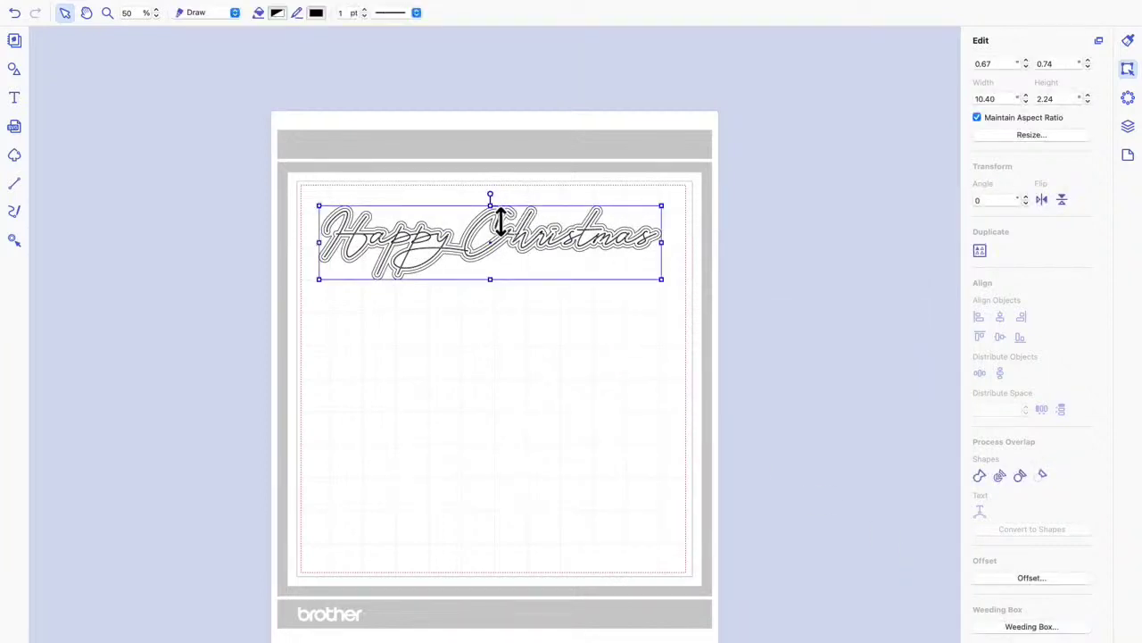
click(1033, 578)
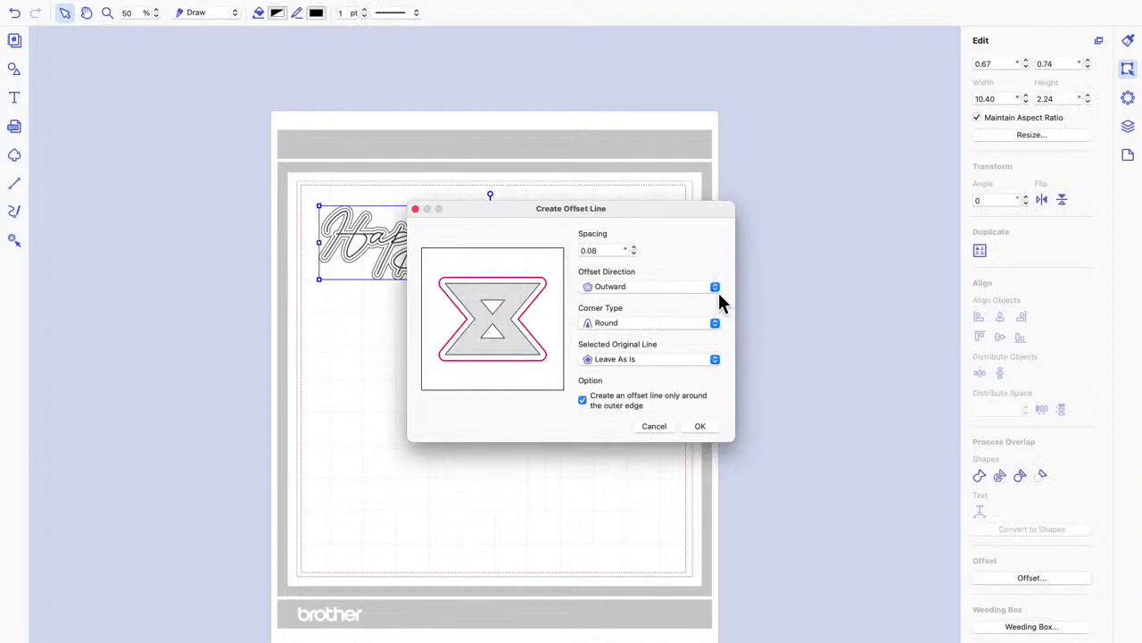
click(700, 427)
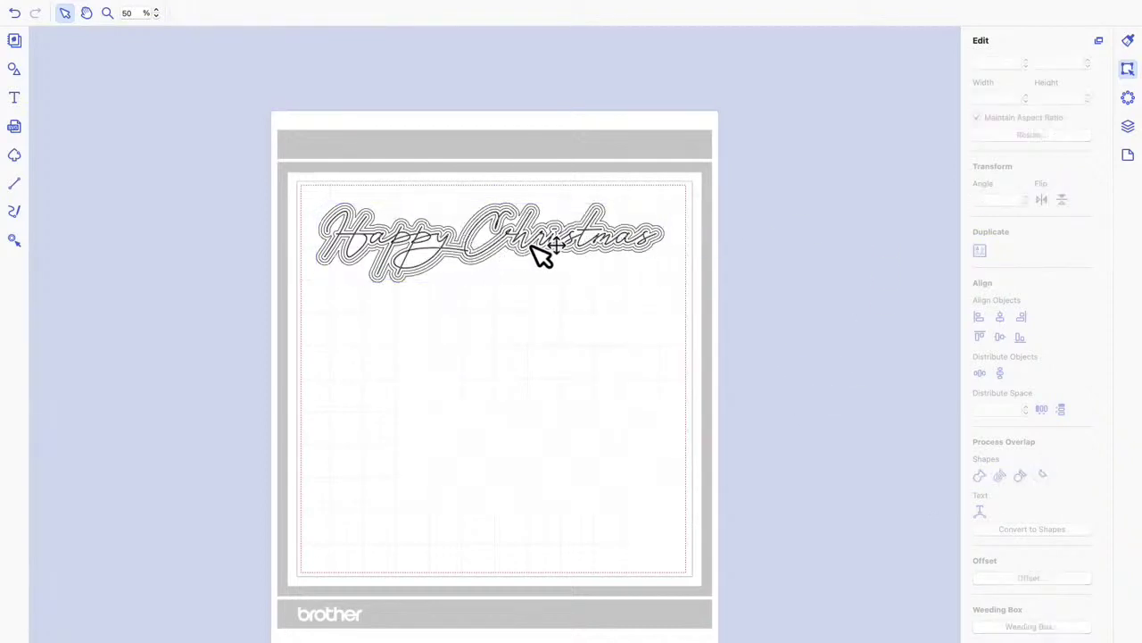
Move the three offset outlines apart below the "Happy Christmas" lettering, with the largest lowest at about 0.40, 5.64 inches
drag(530, 242, 522, 406)
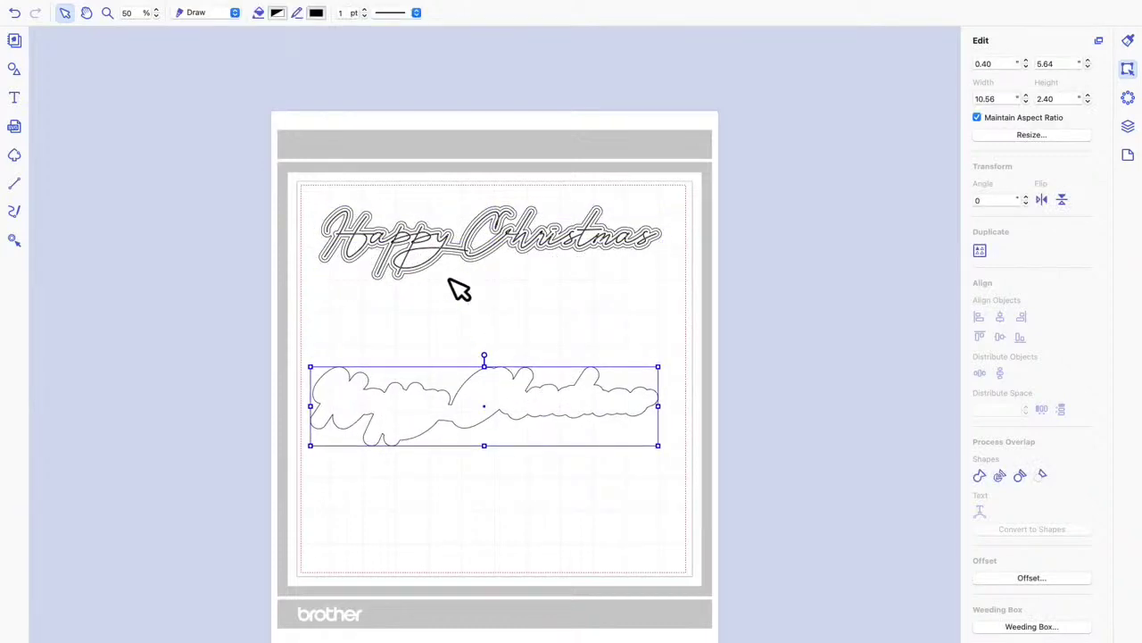
drag(427, 249, 430, 328)
drag(426, 243, 433, 329)
Move the "Happy Christmas" lettering up to about 0.43, 0.42 inches and nudge the smallest offset outline slightly down
click(434, 247)
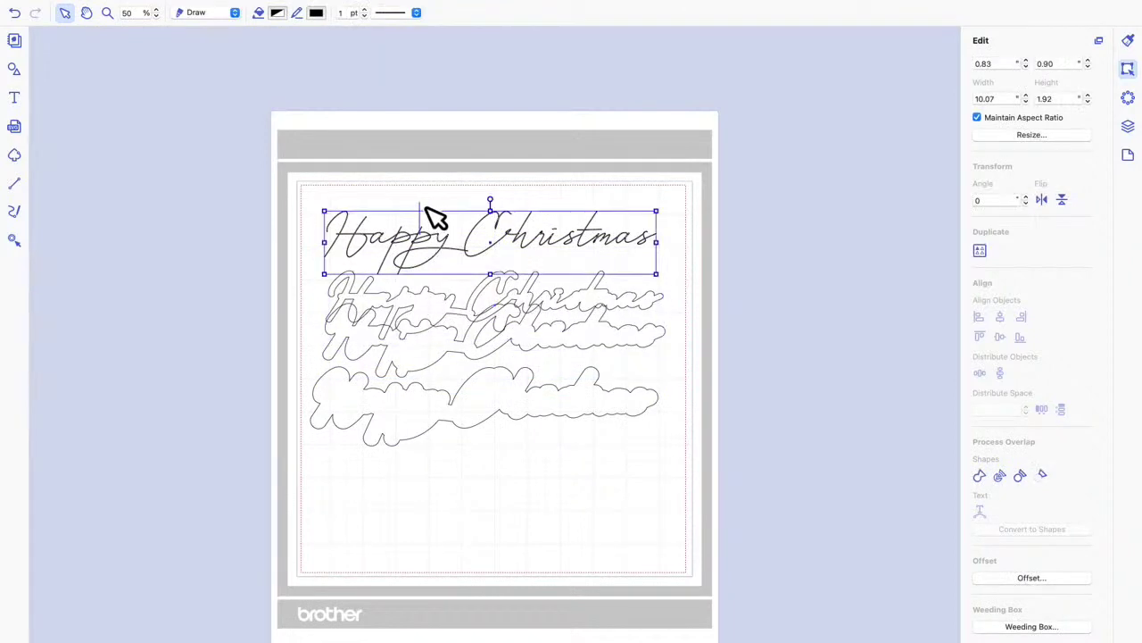
click(611, 195)
click(592, 239)
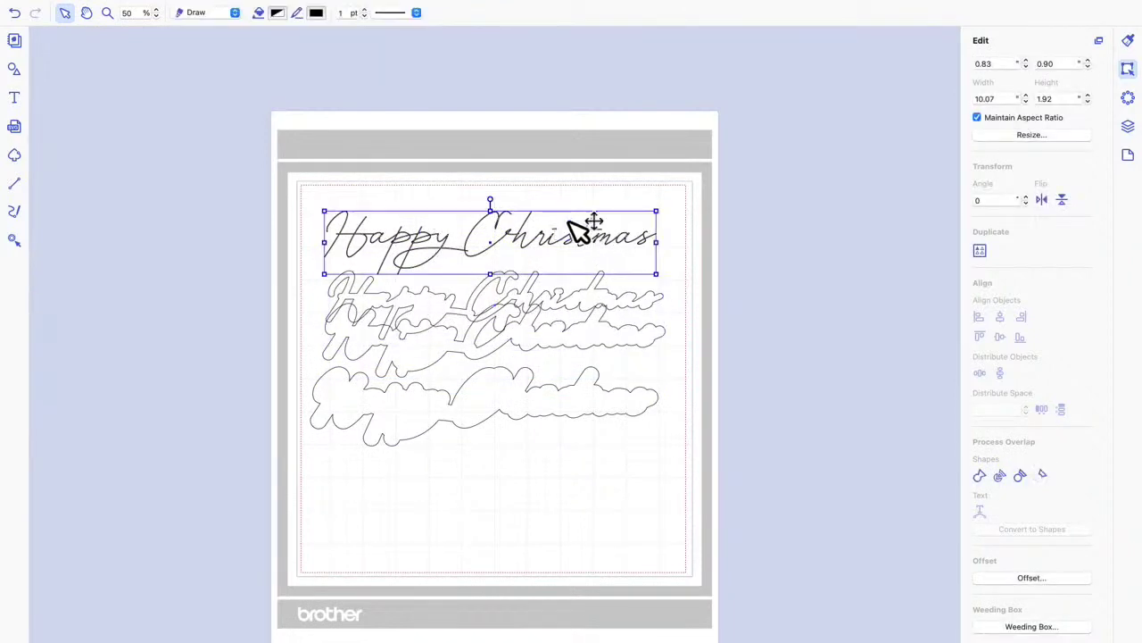
mouse_move(584, 257)
mouse_down()
mouse_move(583, 241)
mouse_move(571, 241)
mouse_up()
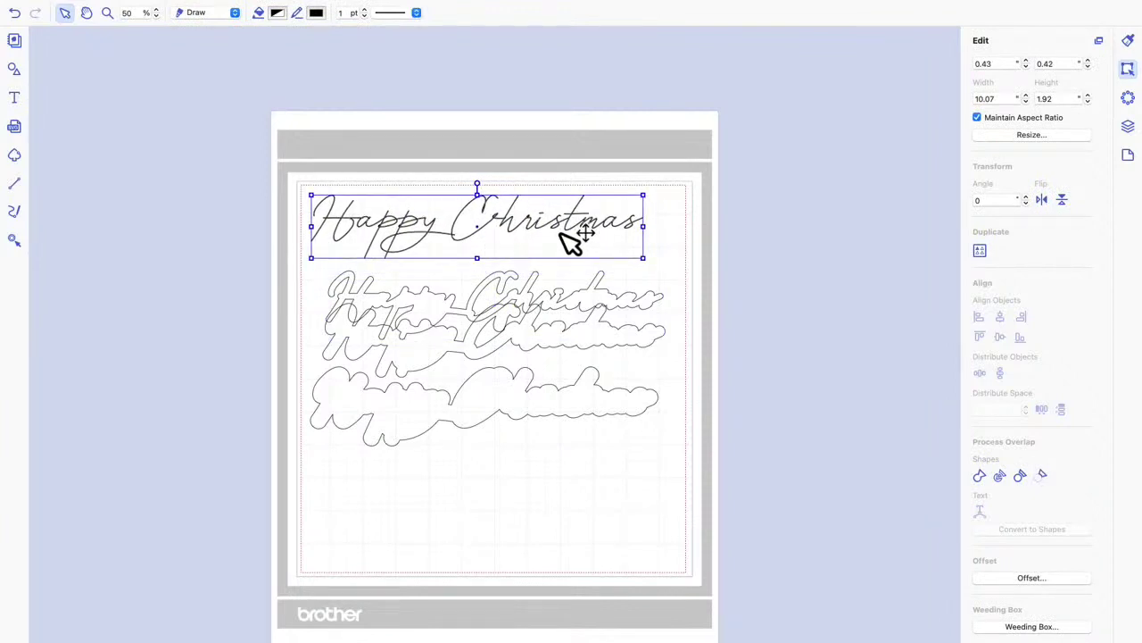
mouse_move(519, 296)
mouse_down()
mouse_move(529, 248)
mouse_move(498, 216)
mouse_move(517, 301)
mouse_up()
click(517, 230)
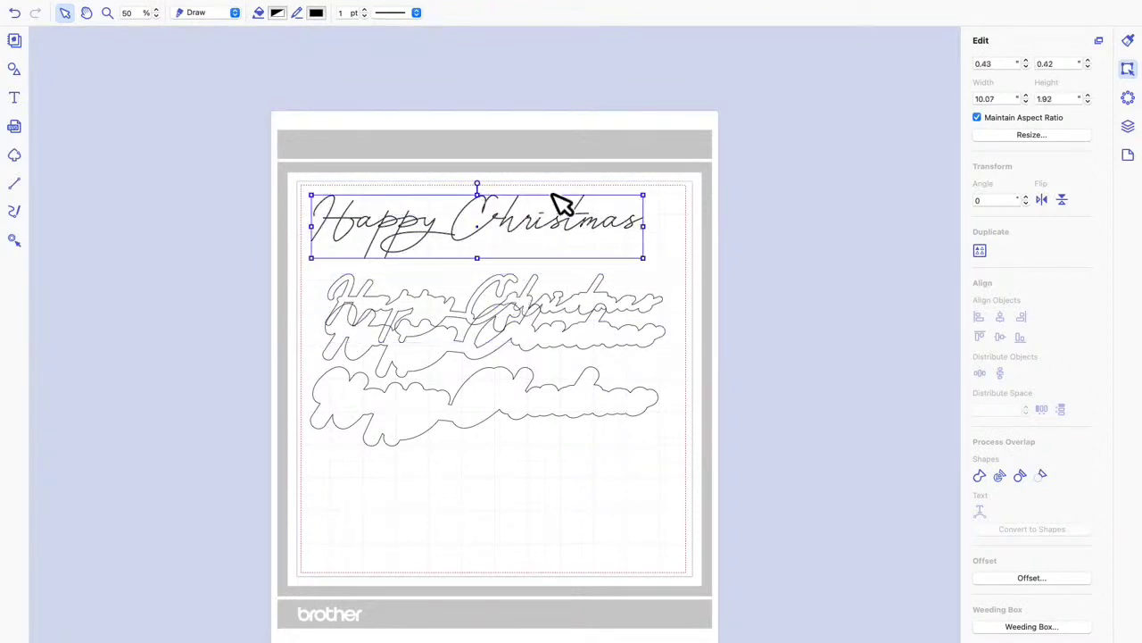
Place the smallest offset outline around the lettering, and move the middle outline to about 6.52 inches and the largest to about 9.27 inches down the mat
drag(512, 291, 493, 206)
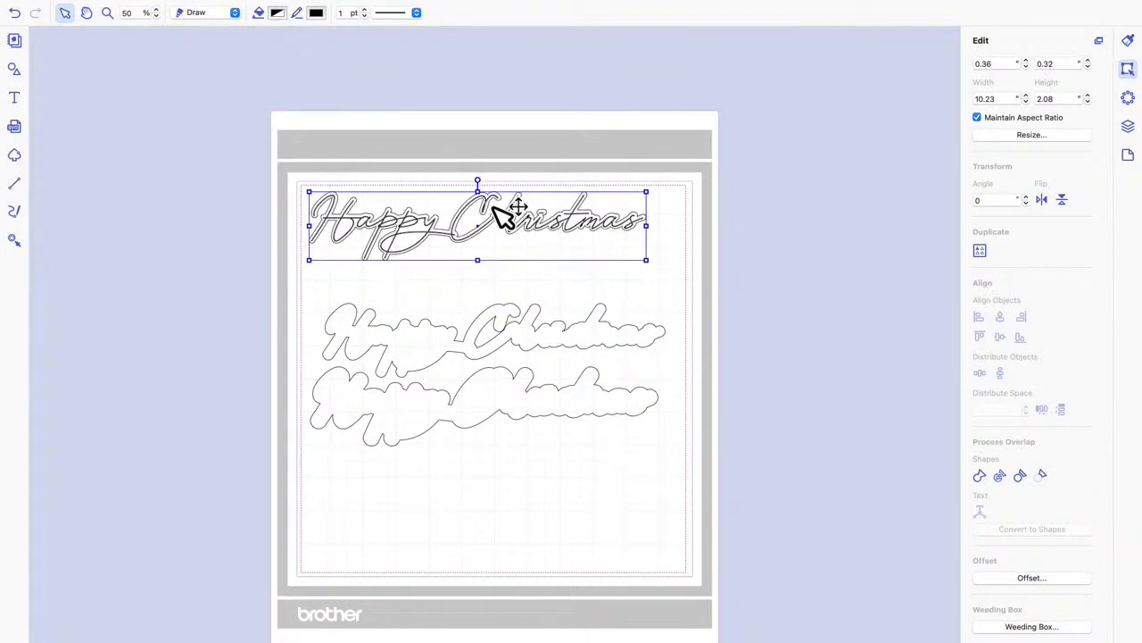
click(702, 246)
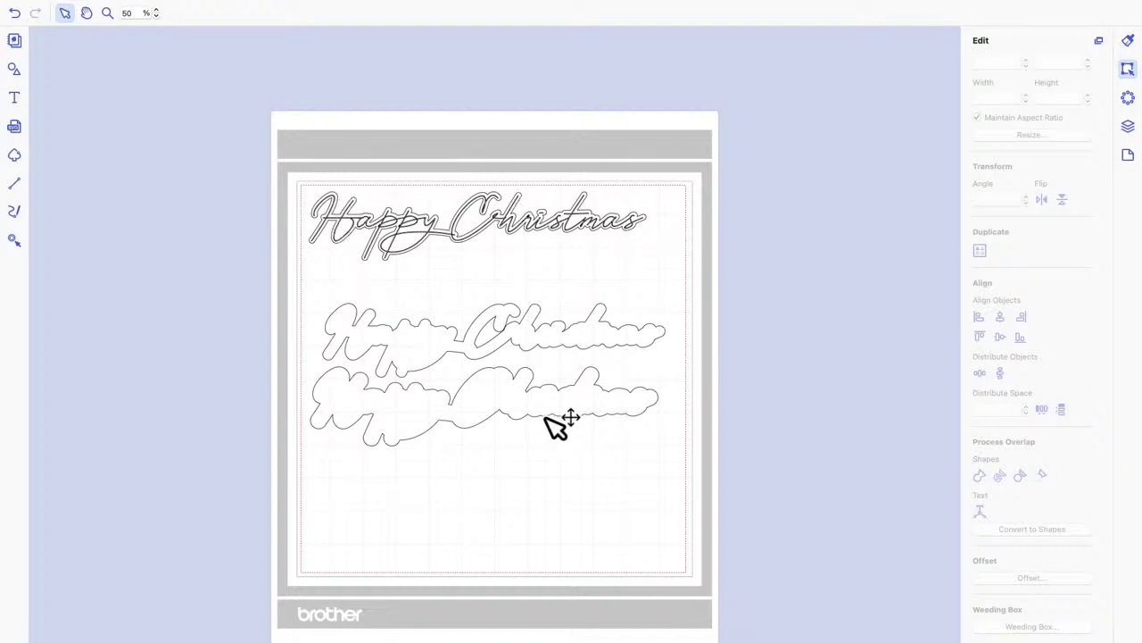
drag(556, 420, 554, 534)
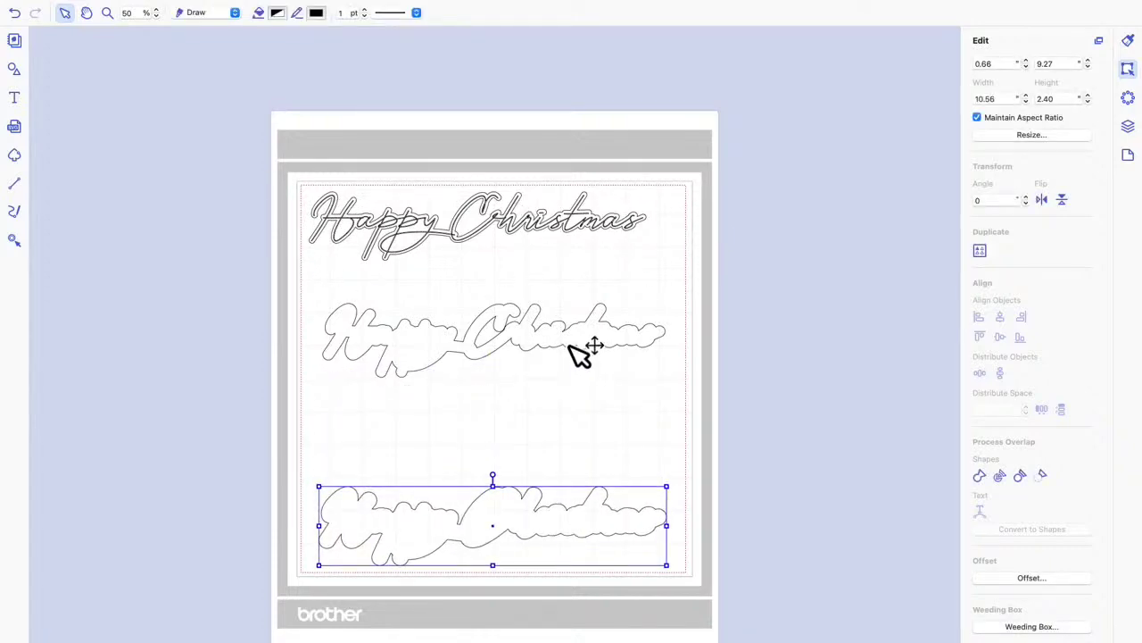
drag(573, 350, 560, 470)
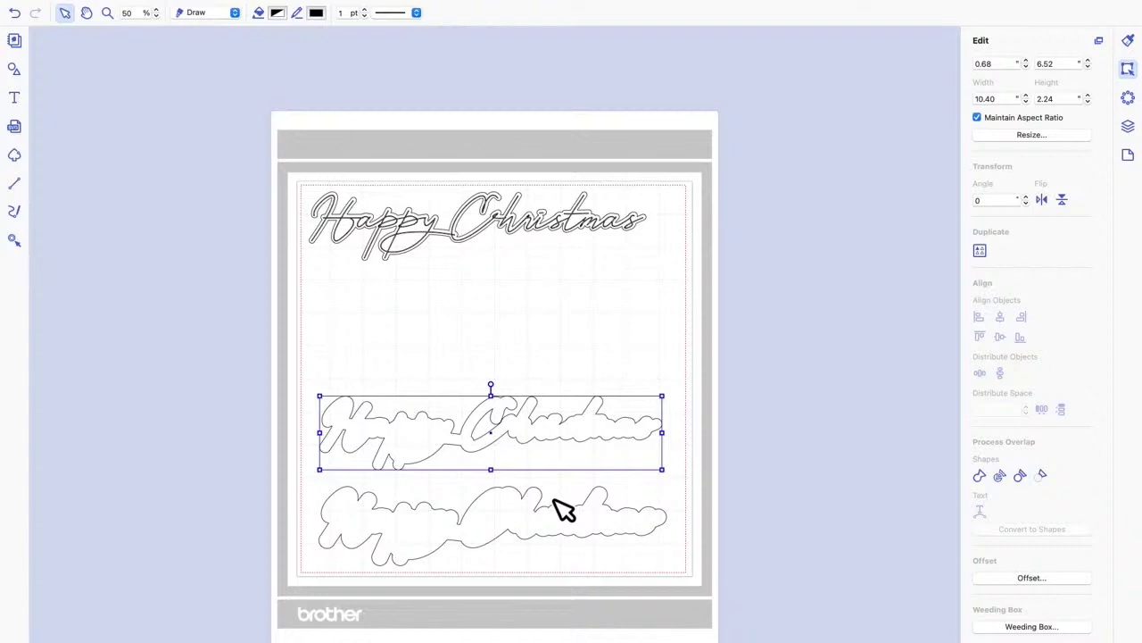
click(680, 234)
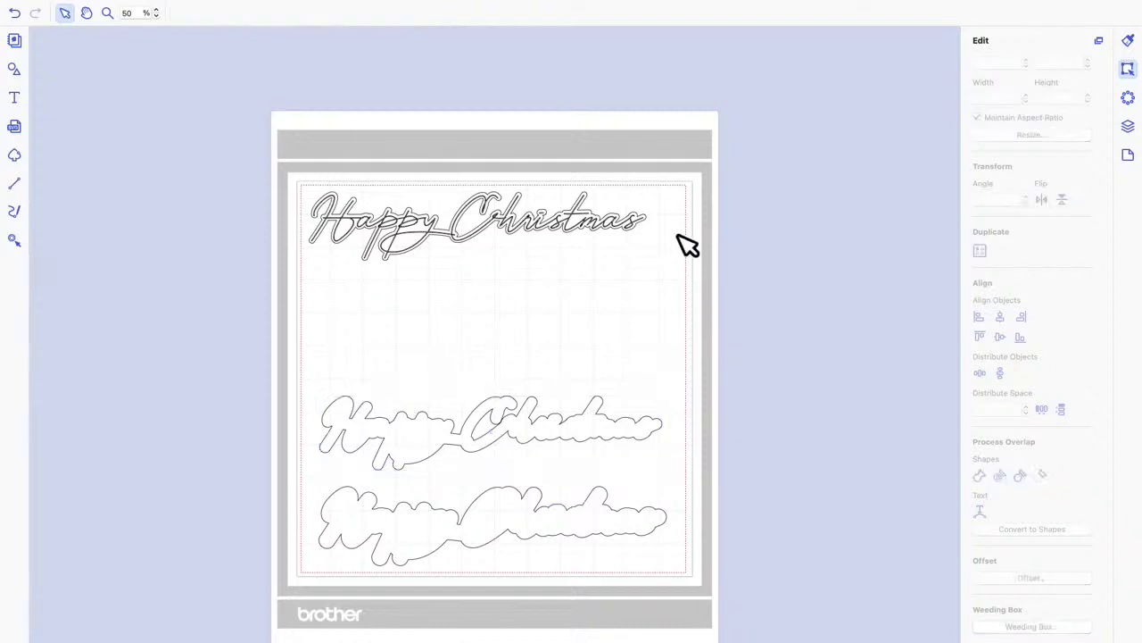
Move the smallest offset outline off the lettering to about 0.38, 2.86 inches and leave everything deselected
drag(598, 225, 597, 312)
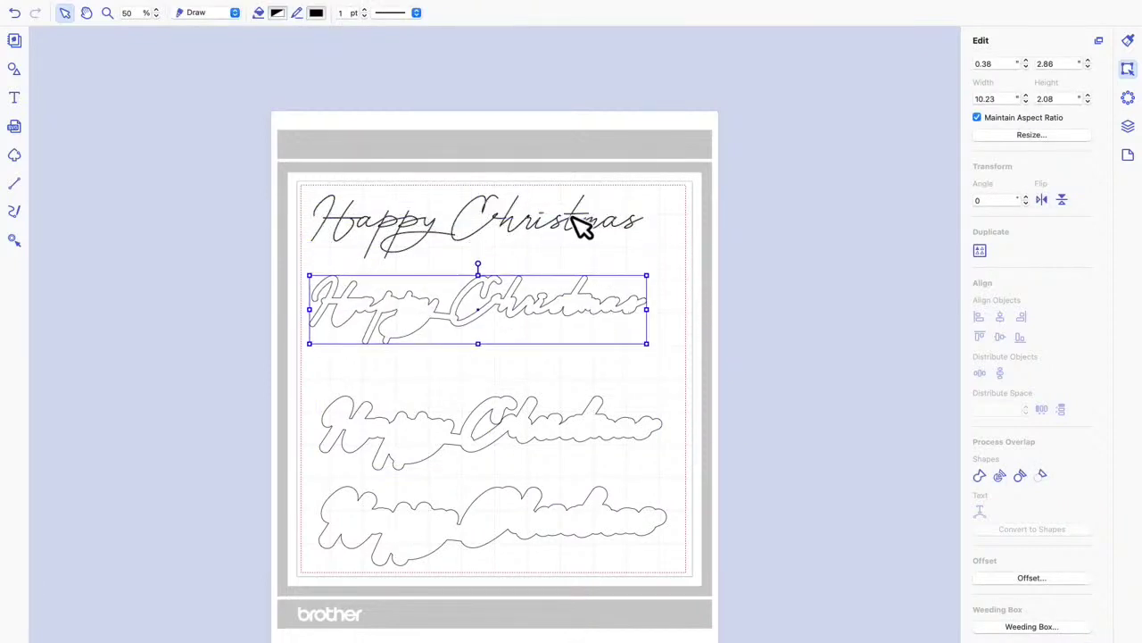
click(582, 223)
click(587, 232)
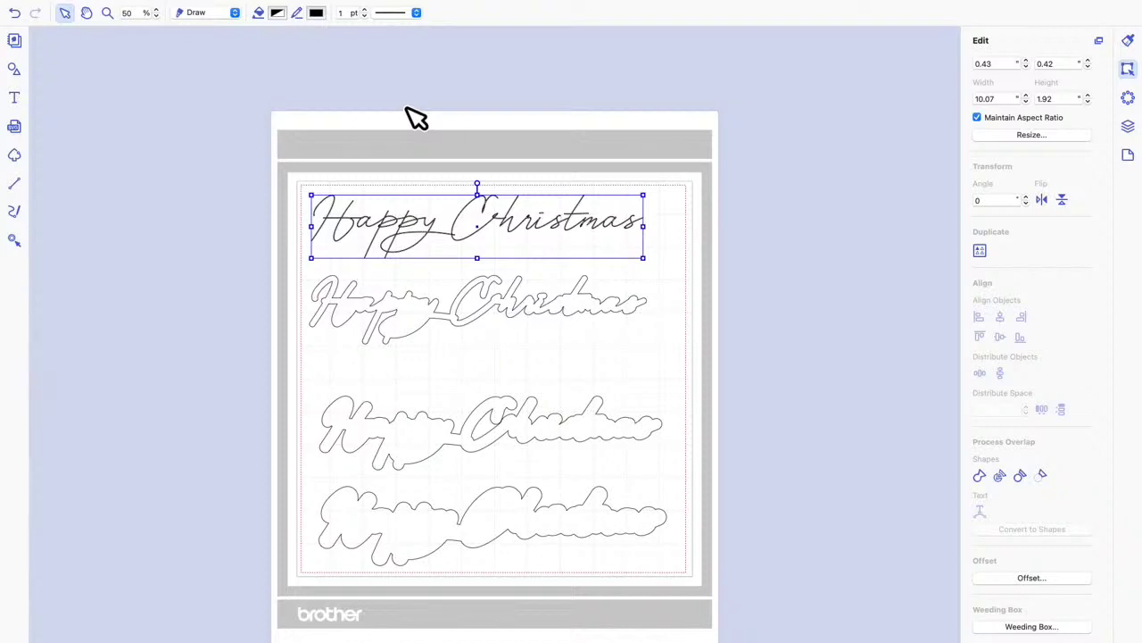
click(527, 235)
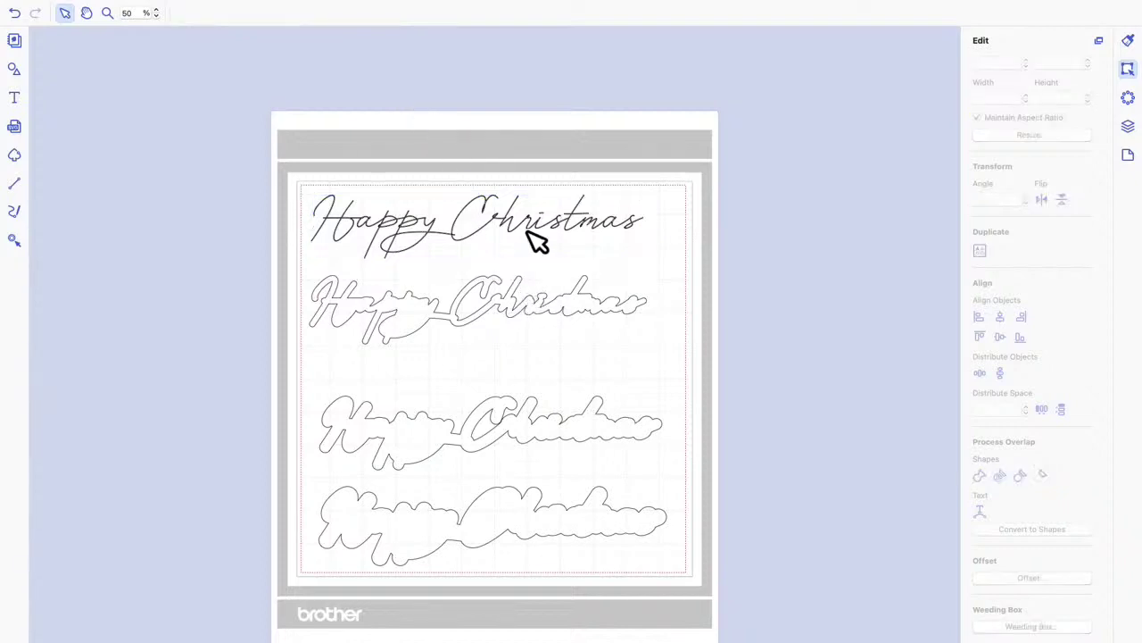
Fill the largest "Happy Christmas" offset outline with Maroon
click(497, 512)
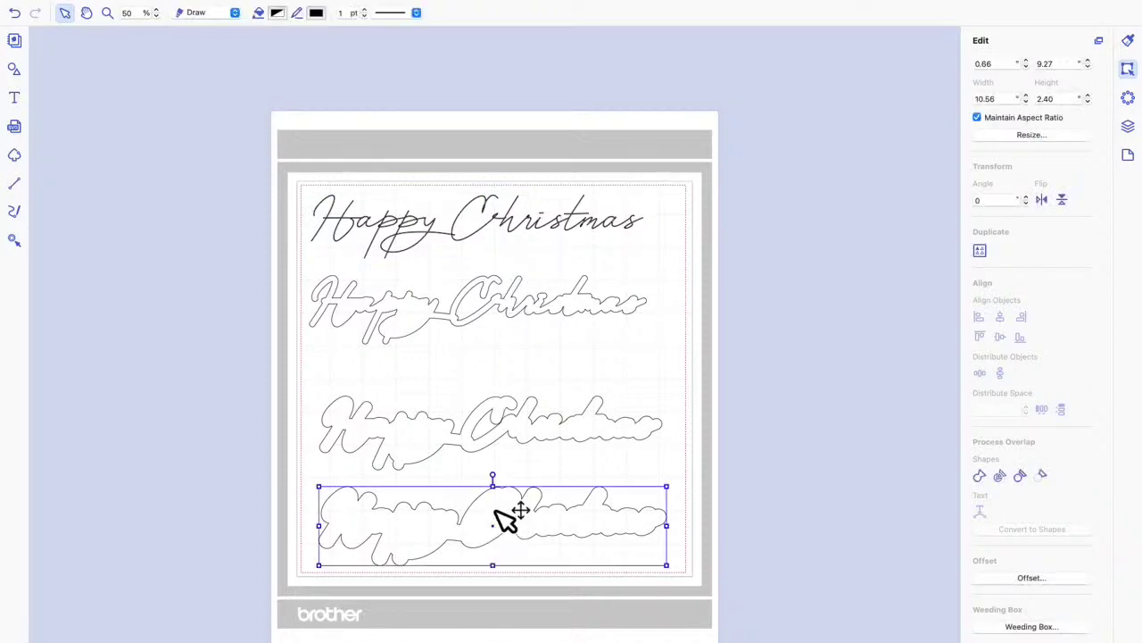
click(298, 18)
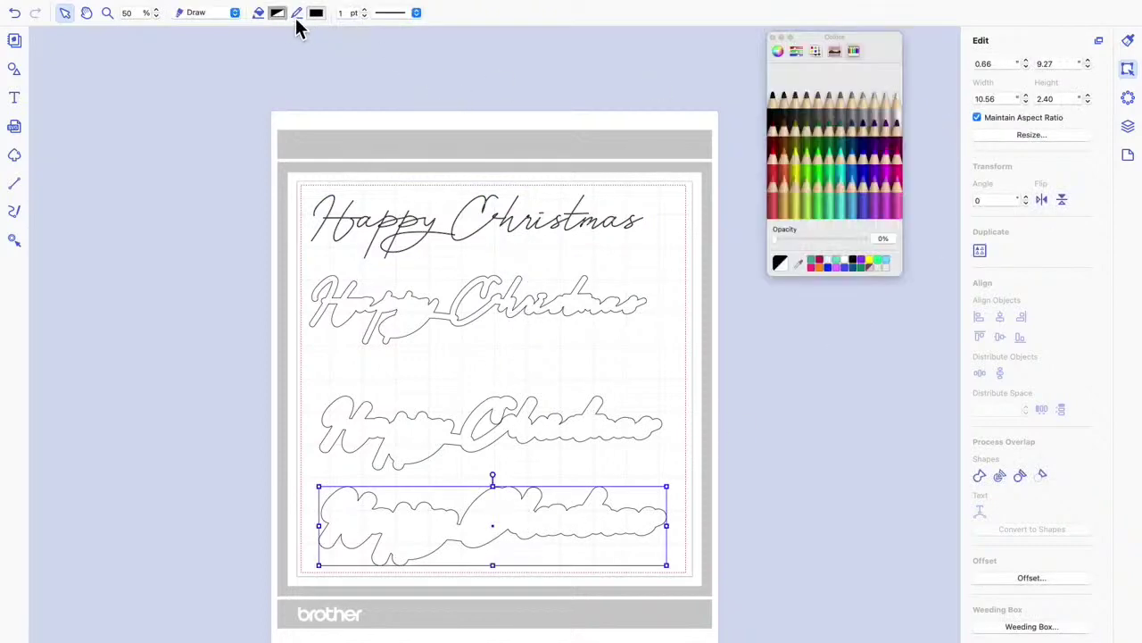
click(901, 142)
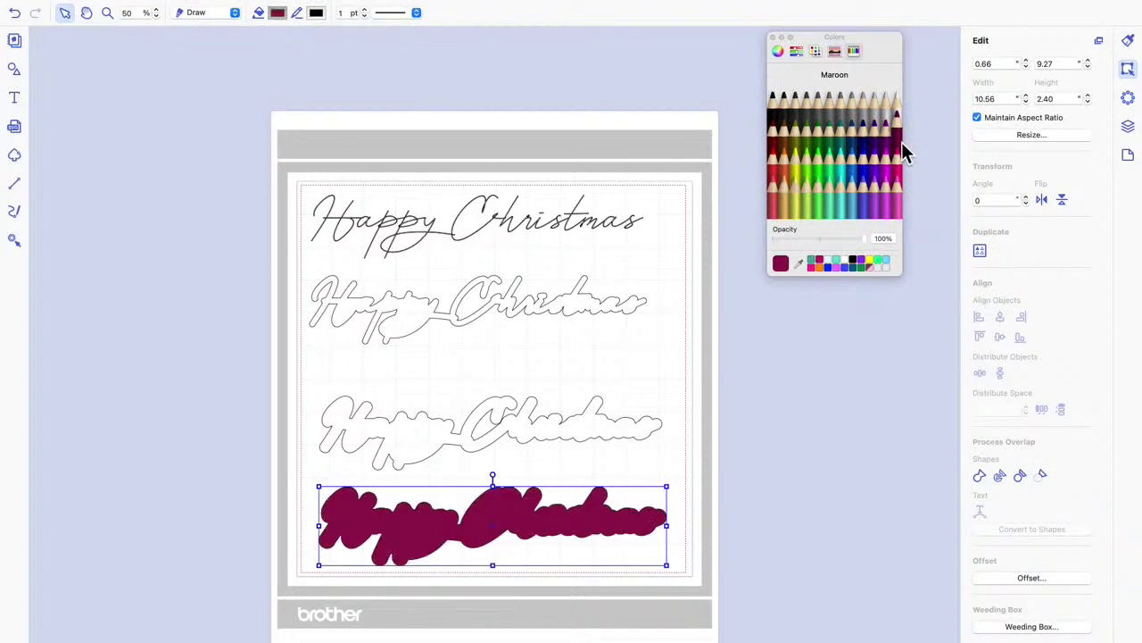
Fill the middle offset outline with Strawberry and stack it in front of the maroon layer at about 0.75, 9.37 inches
click(618, 444)
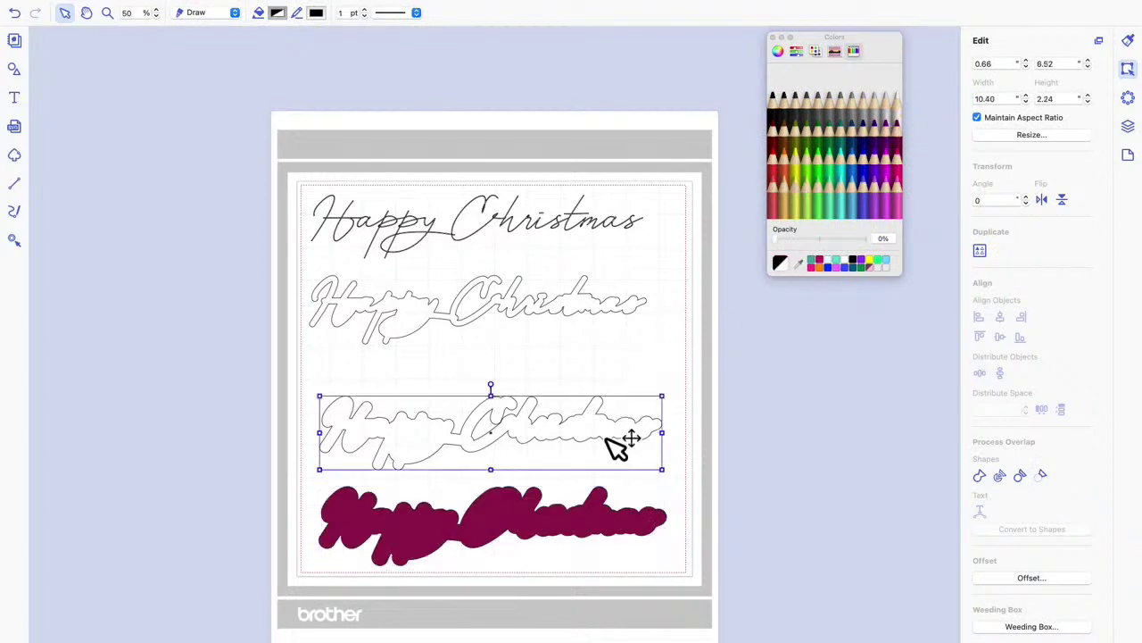
click(899, 168)
mouse_move(581, 451)
mouse_down()
mouse_move(586, 497)
mouse_move(593, 468)
mouse_up()
right_click(584, 459)
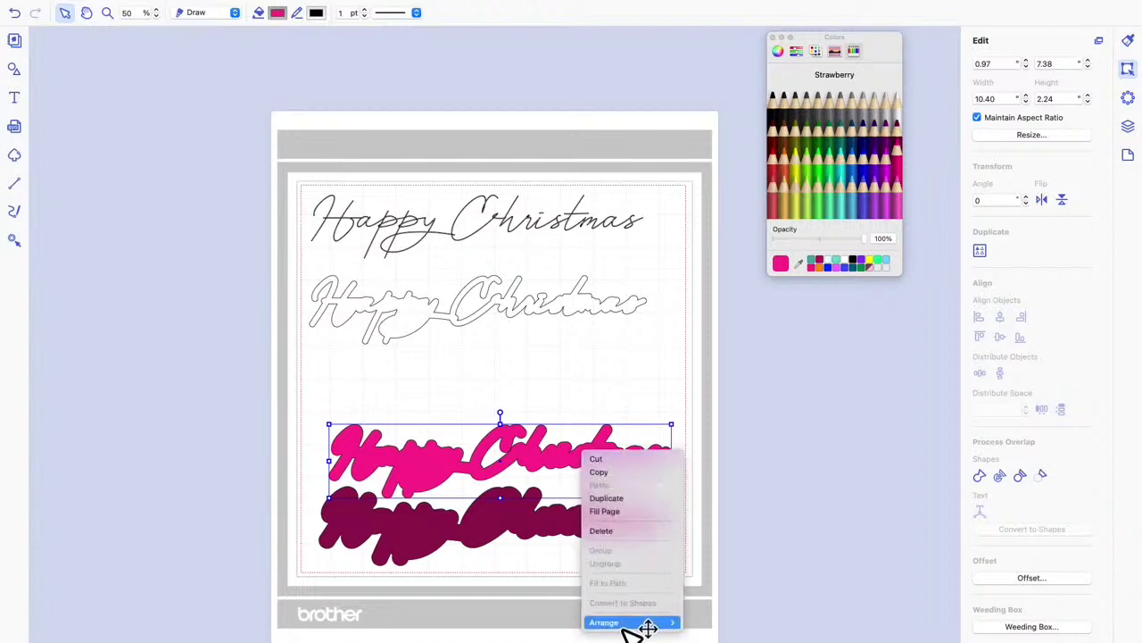
mouse_move(657, 623)
click(719, 593)
drag(607, 467, 589, 524)
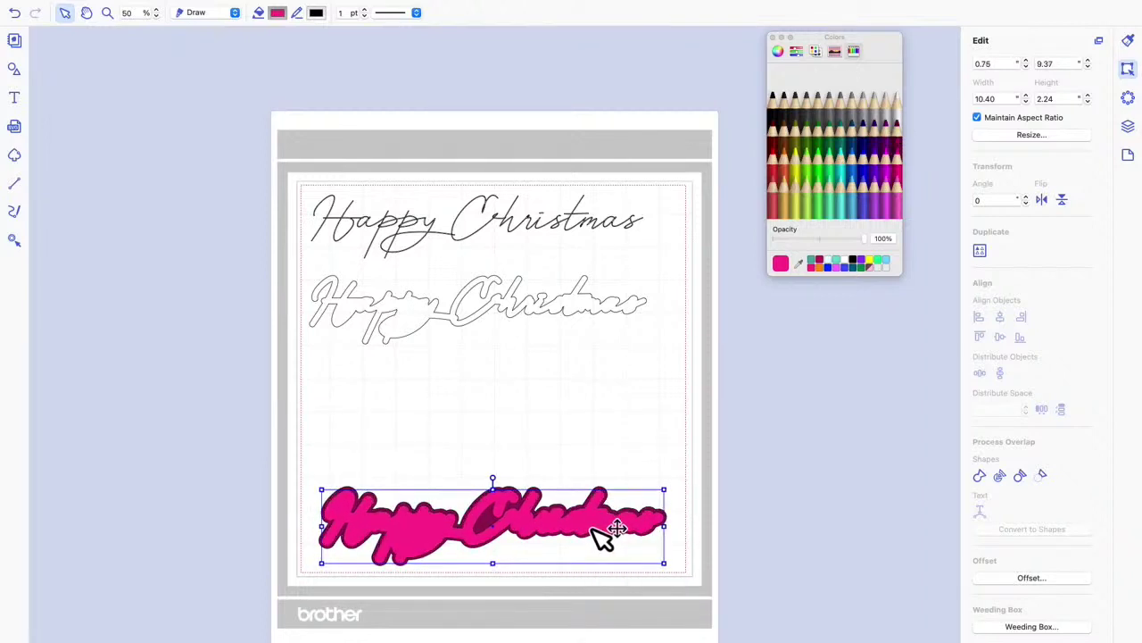
Fill the smallest offset outline with Bubblegum and stack it in front of the strawberry layer at about 0.84, 9.46 inches
click(589, 317)
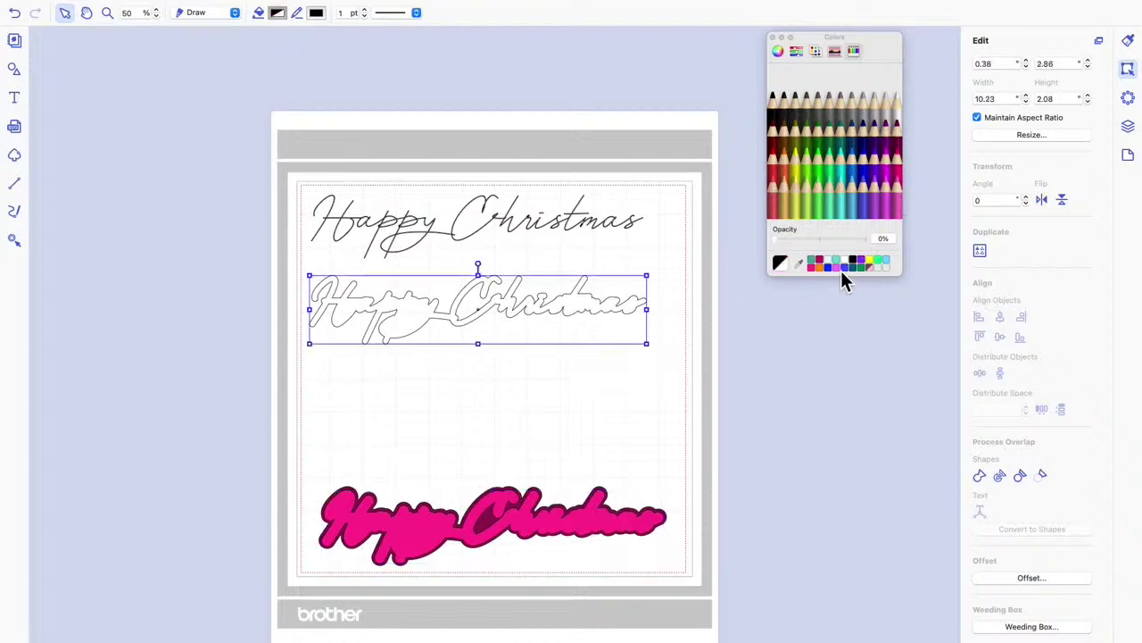
click(886, 202)
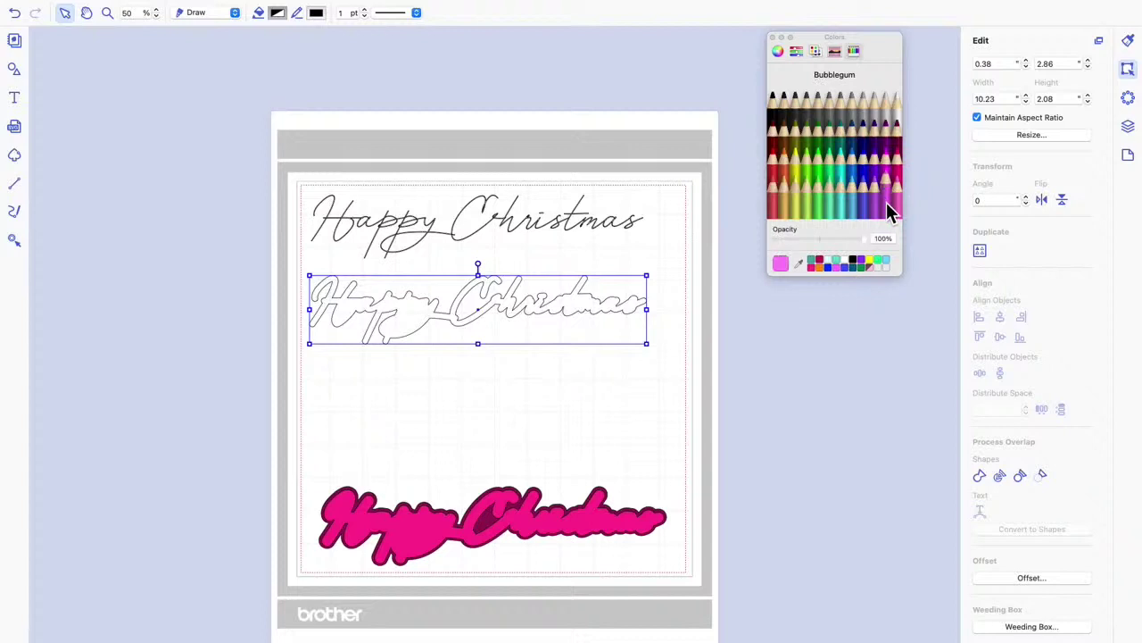
drag(415, 311, 451, 461)
right_click(451, 461)
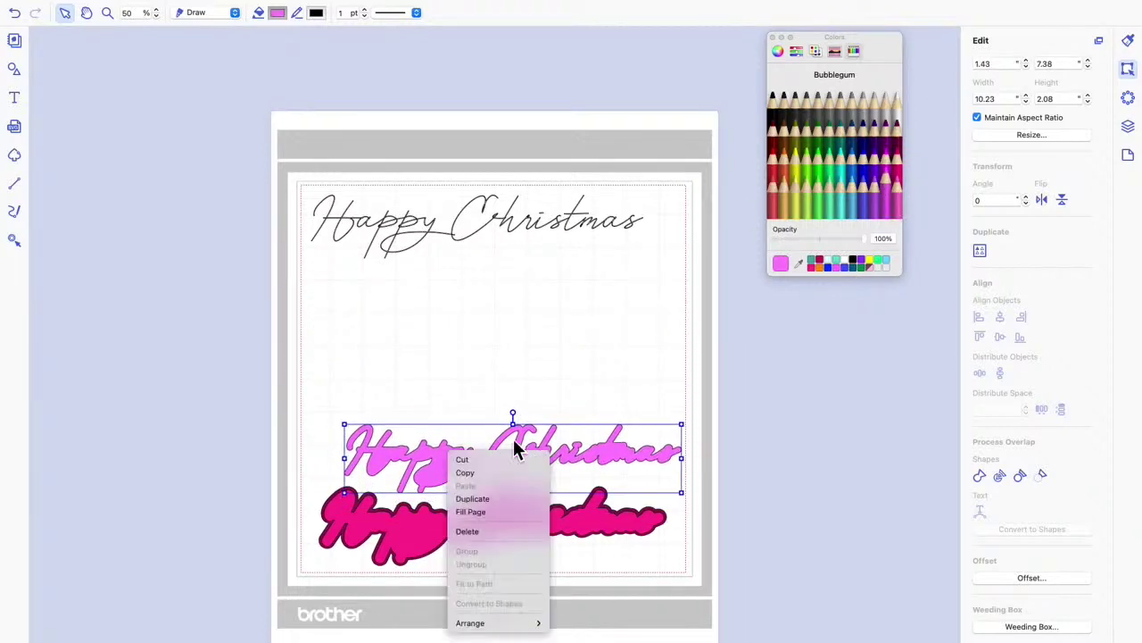
mouse_move(503, 623)
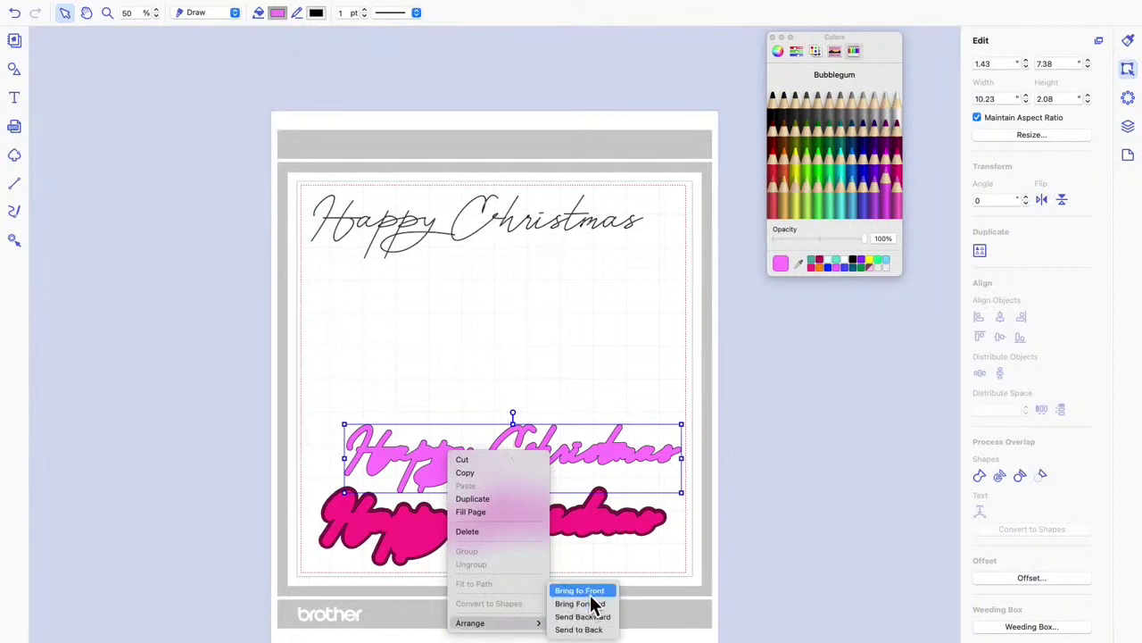
click(580, 591)
drag(618, 469, 599, 523)
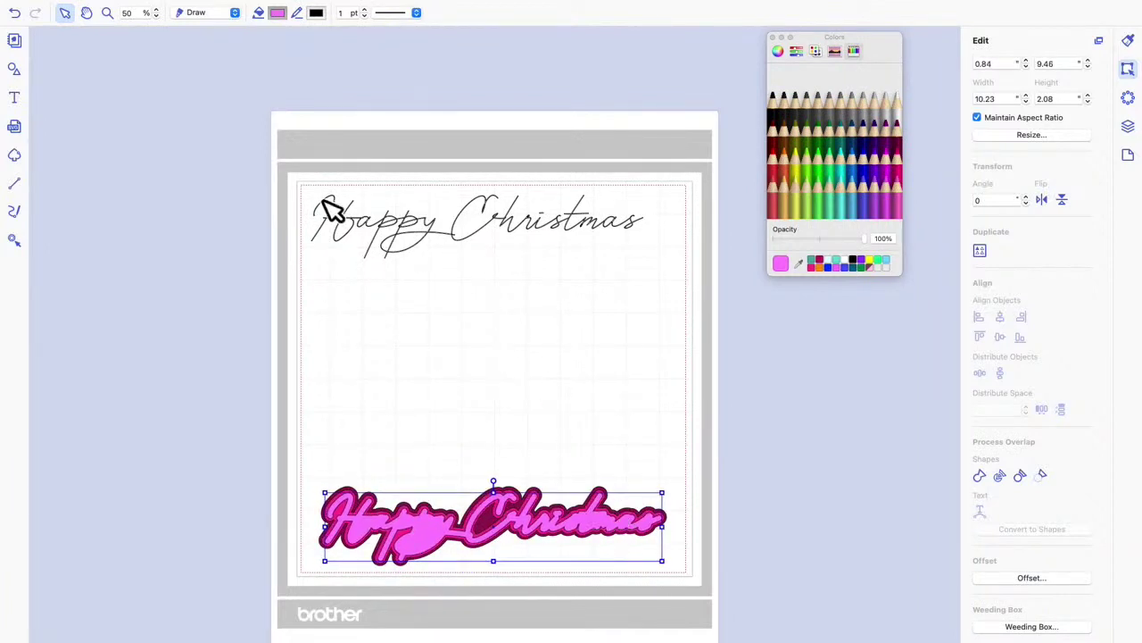
Bring the thin "Happy Christmas" lettering to the front and place it over the stacked layers at about 0.90, 9.55 inches
mouse_move(301, 183)
mouse_down()
mouse_move(389, 241)
mouse_move(421, 237)
mouse_up()
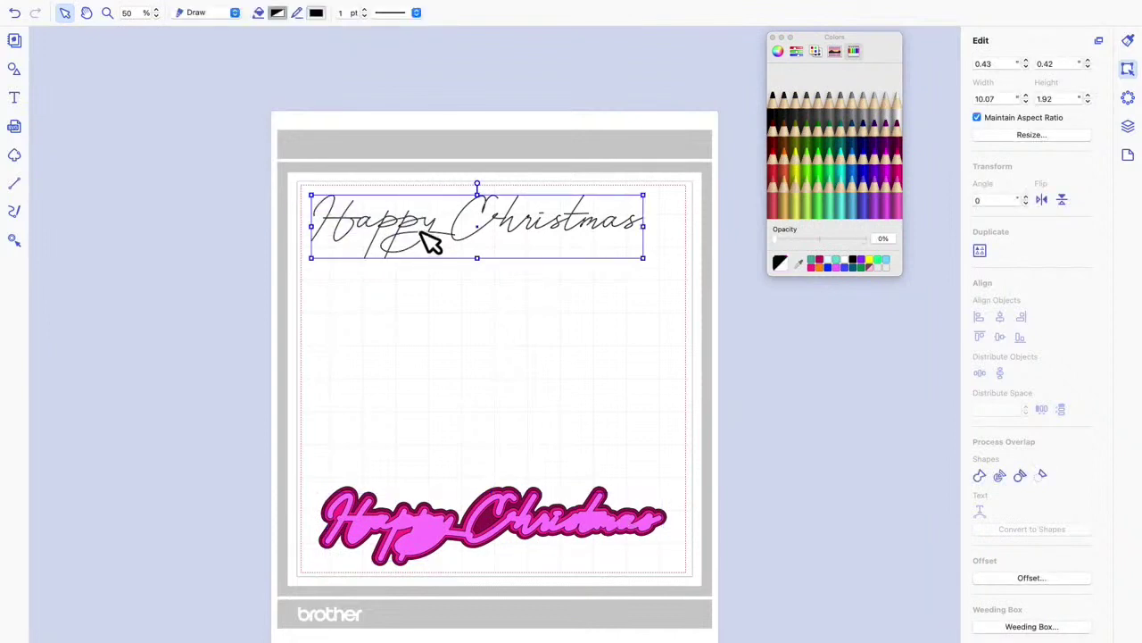
click(420, 238)
click(428, 242)
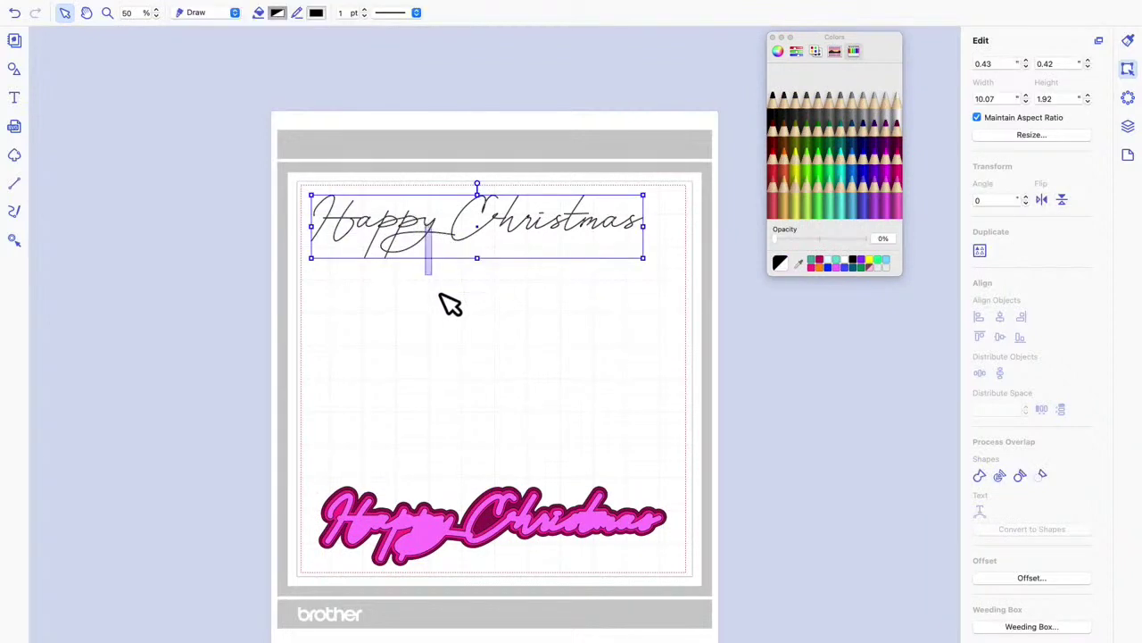
drag(500, 228, 501, 328)
right_click(500, 329)
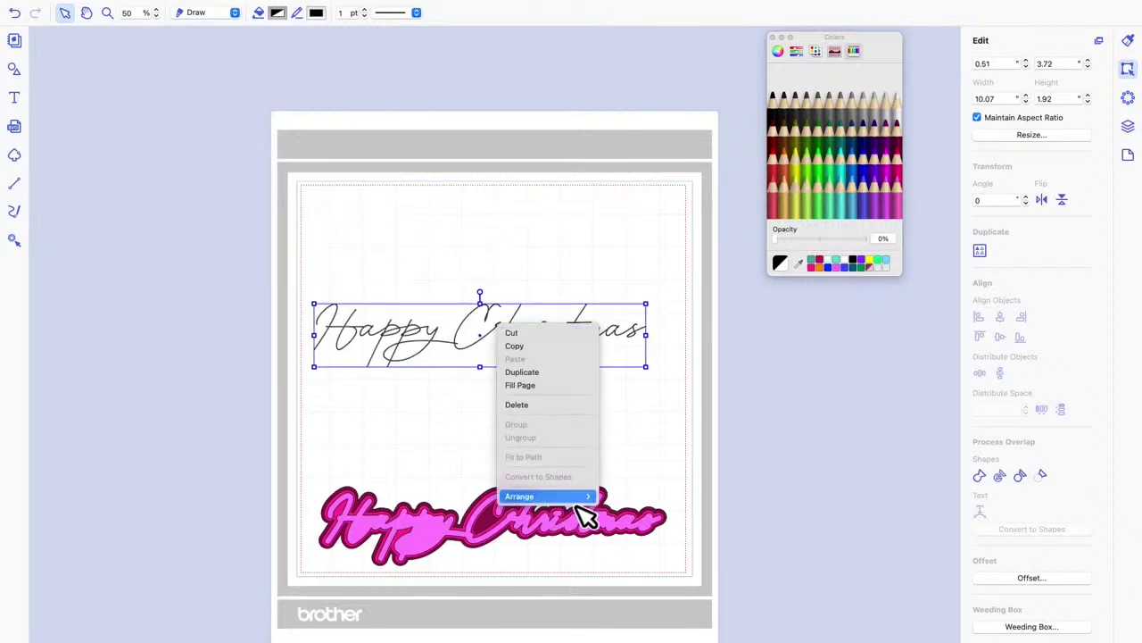
mouse_move(585, 496)
click(638, 499)
click(592, 336)
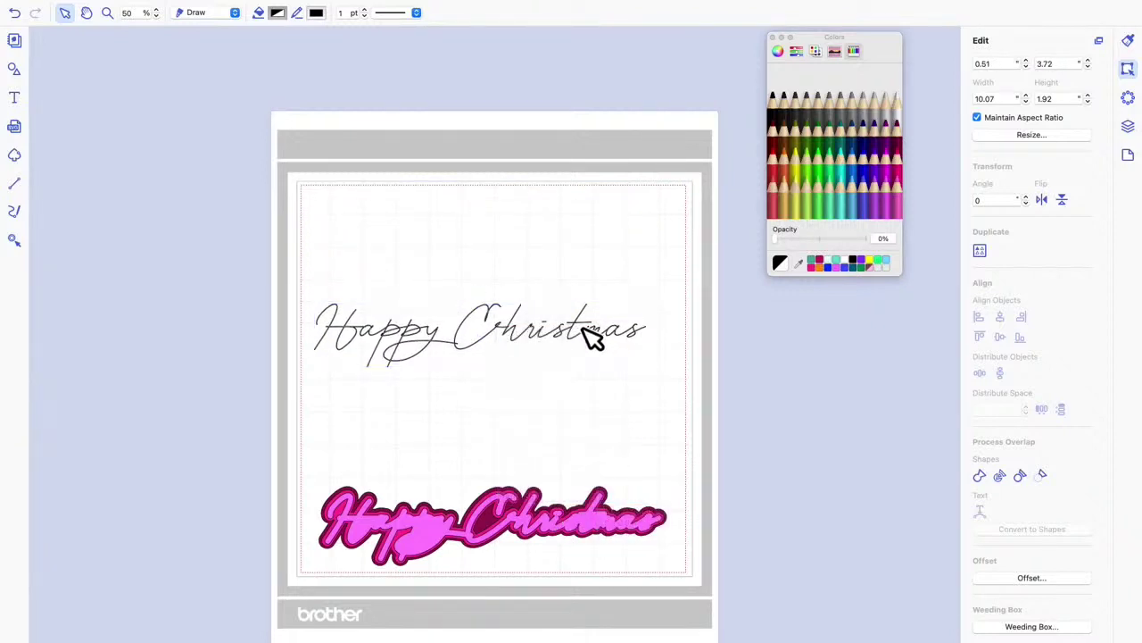
click(579, 344)
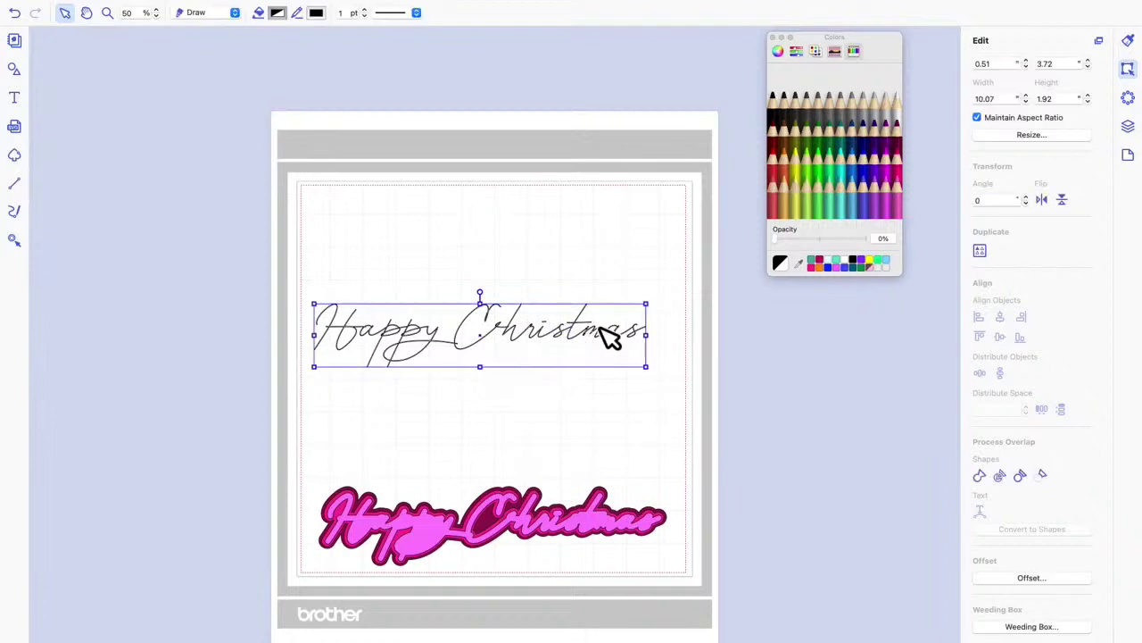
drag(578, 331, 595, 518)
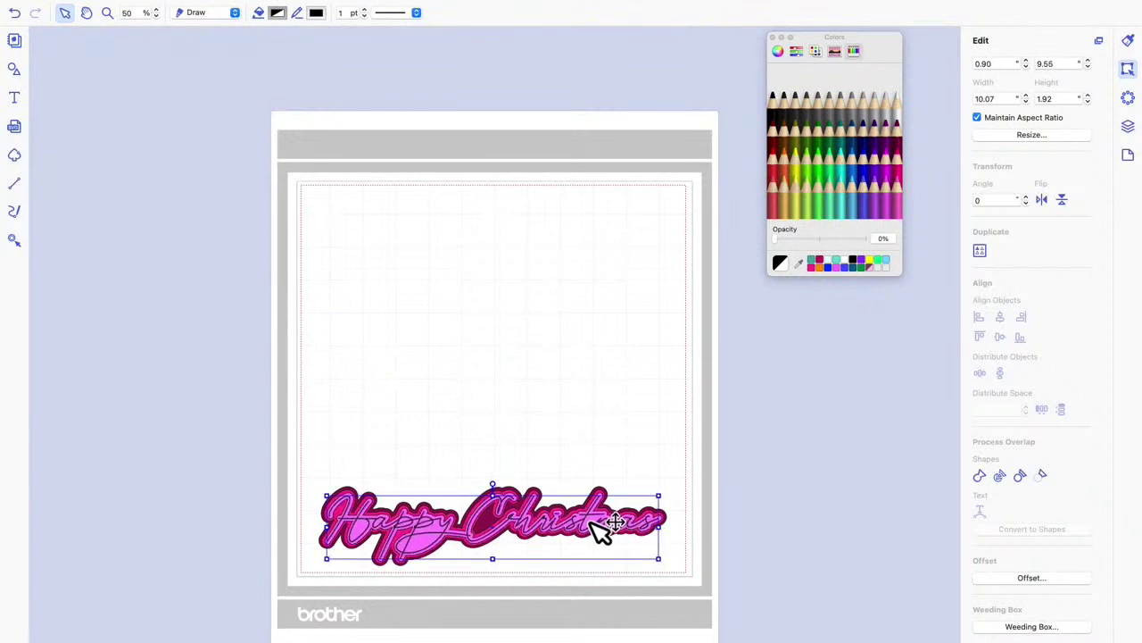
Align the lettering and all three filled layers on their horizontal and vertical centers
drag(279, 450, 743, 576)
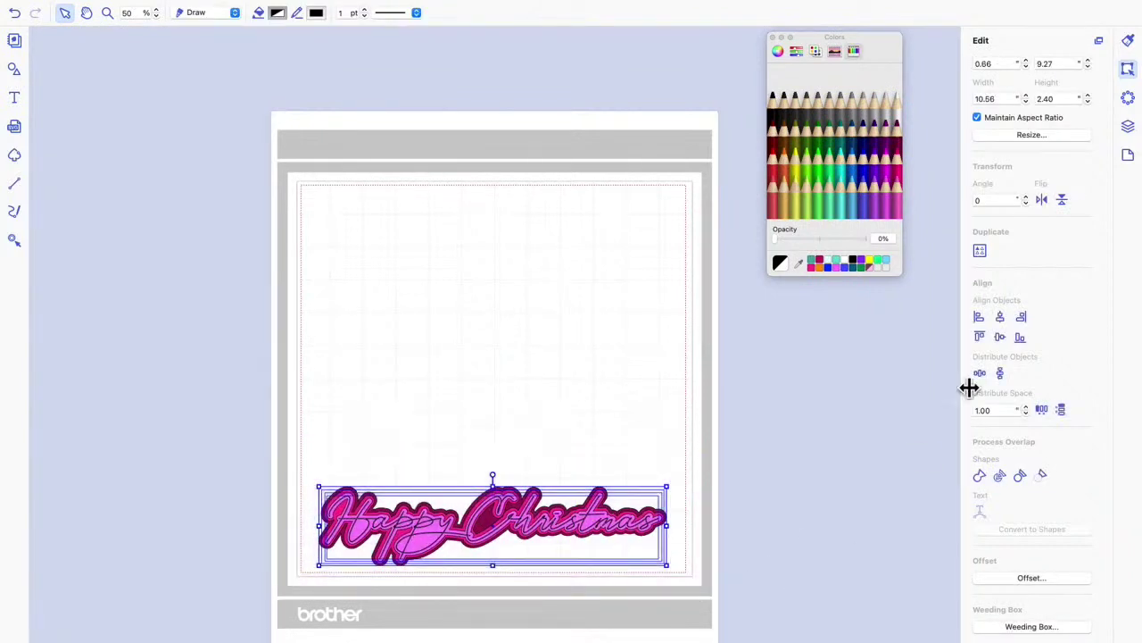
click(999, 317)
click(1002, 337)
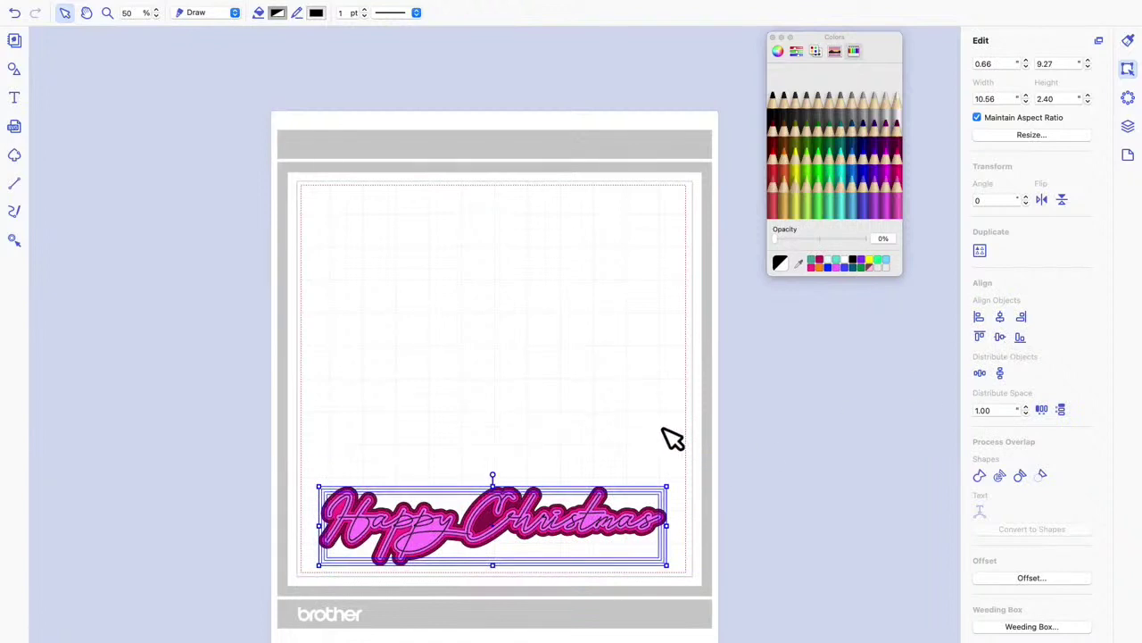
click(775, 519)
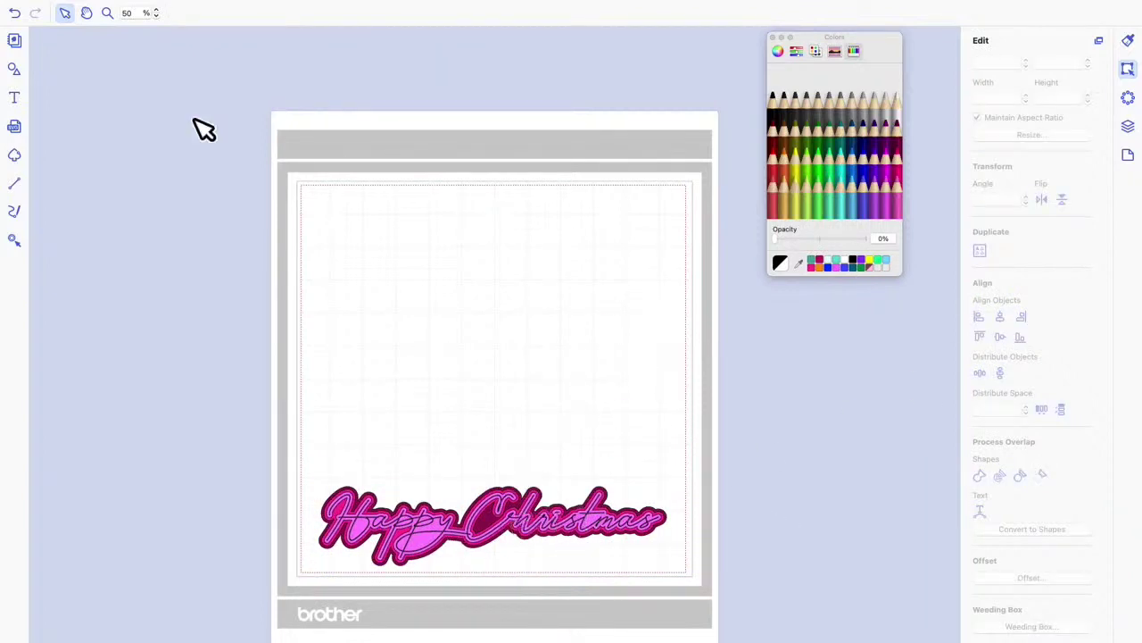
Add a new "Happy Christmas" text above the finished stack and position it at about 0.49, 0.83 inches
click(20, 102)
click(444, 315)
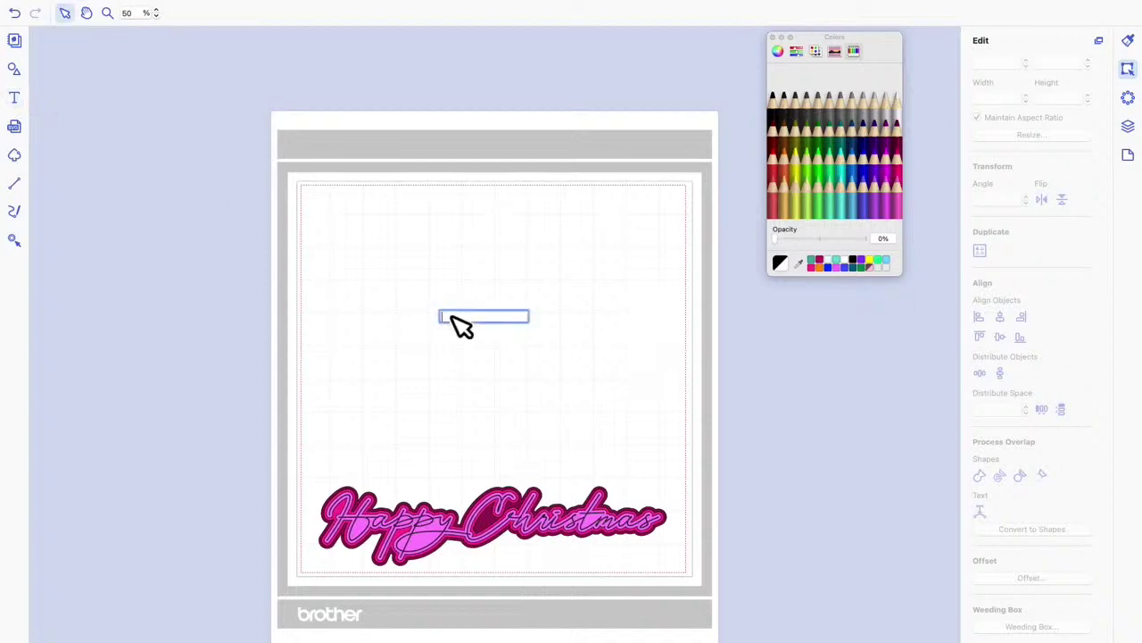
text(Happy Christmas)
click(537, 319)
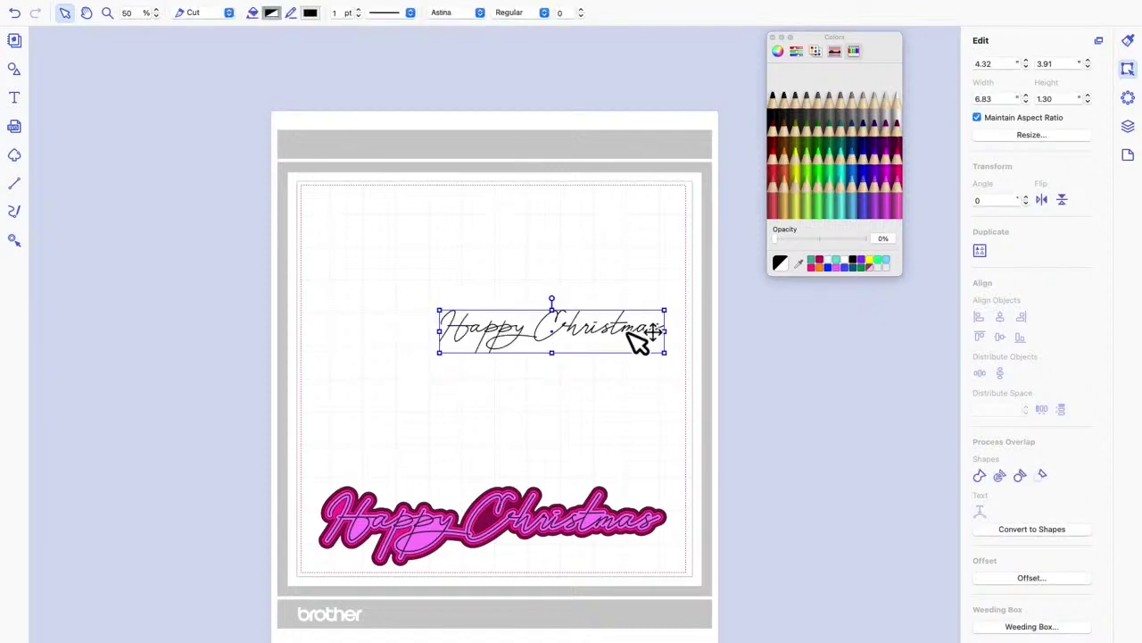
drag(616, 337, 489, 234)
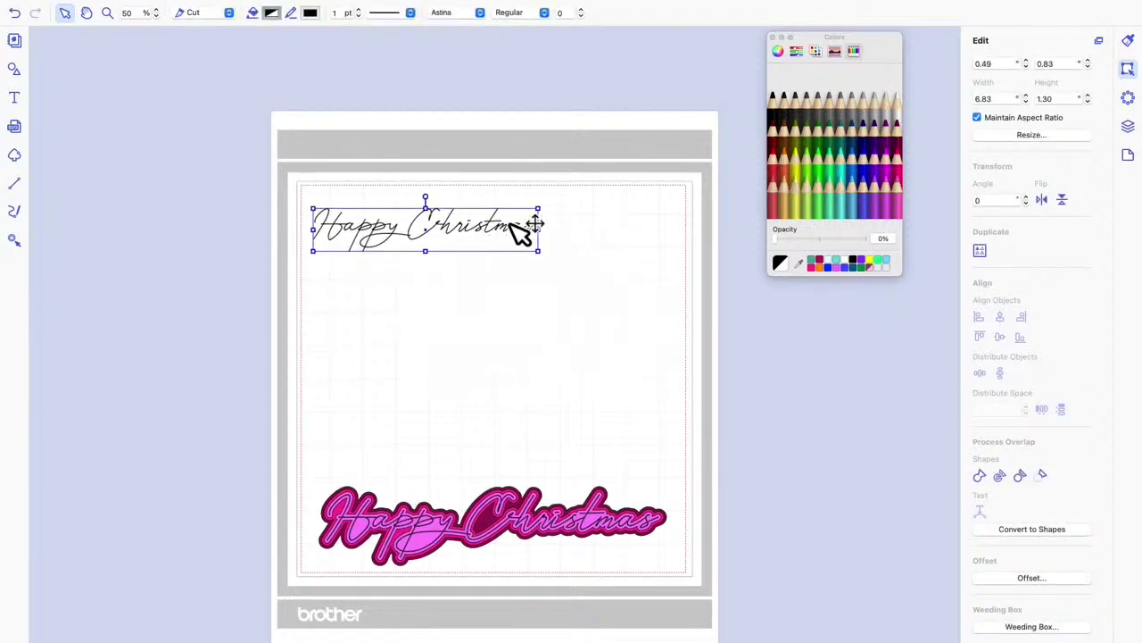
Convert the new lettering to shapes and try to add an outward 0.08-inch rounded offset around its outer edge only
click(1056, 530)
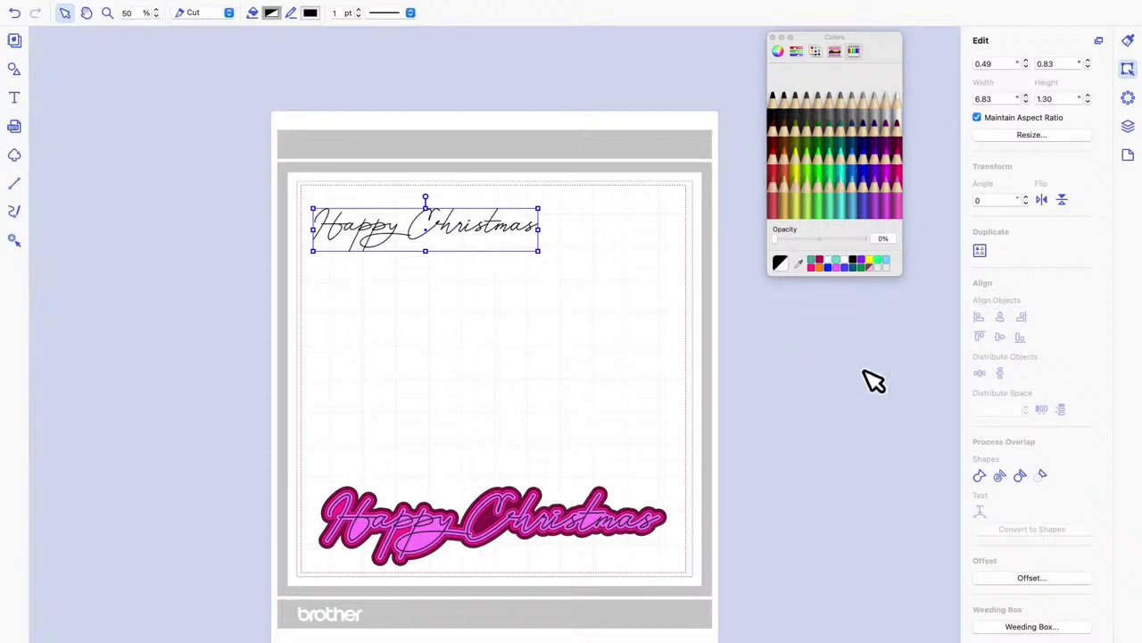
click(1050, 579)
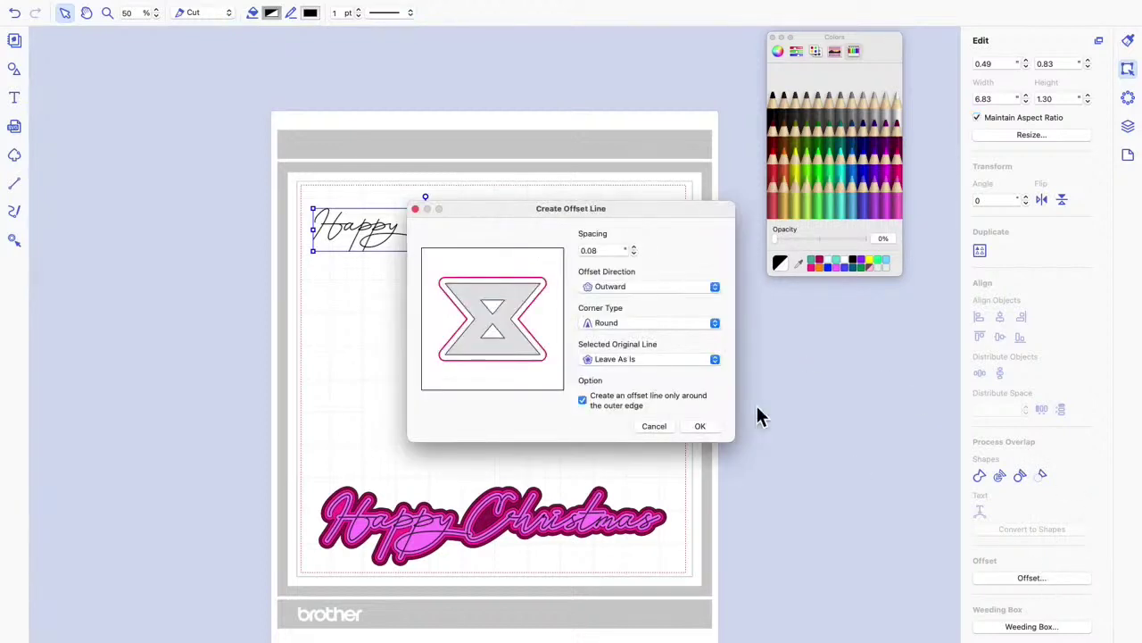
drag(692, 217, 877, 287)
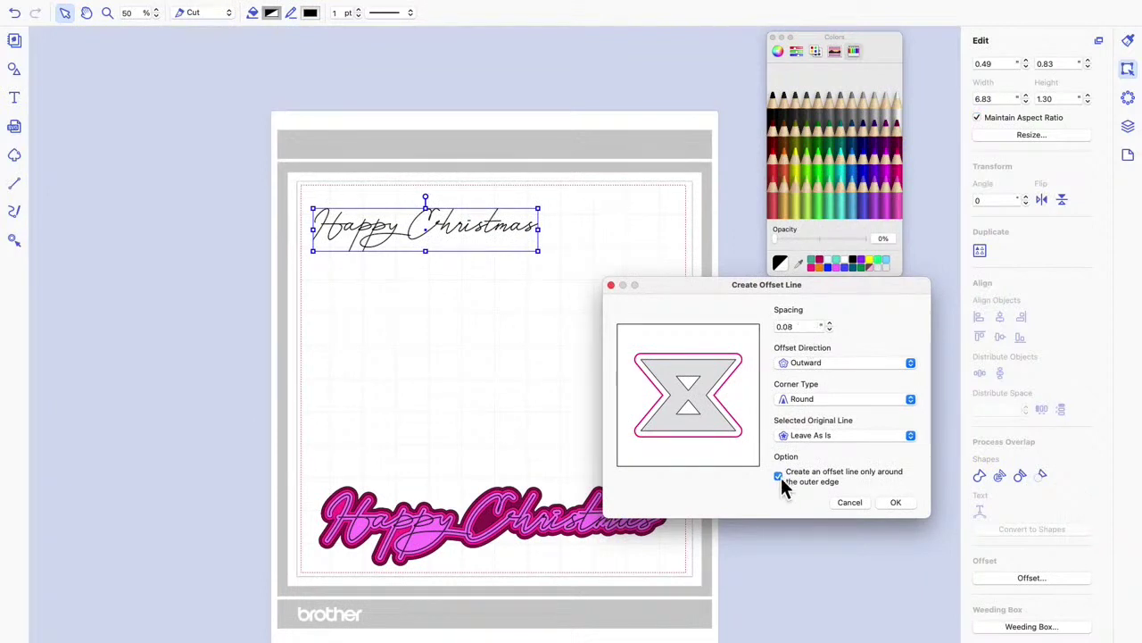
click(894, 503)
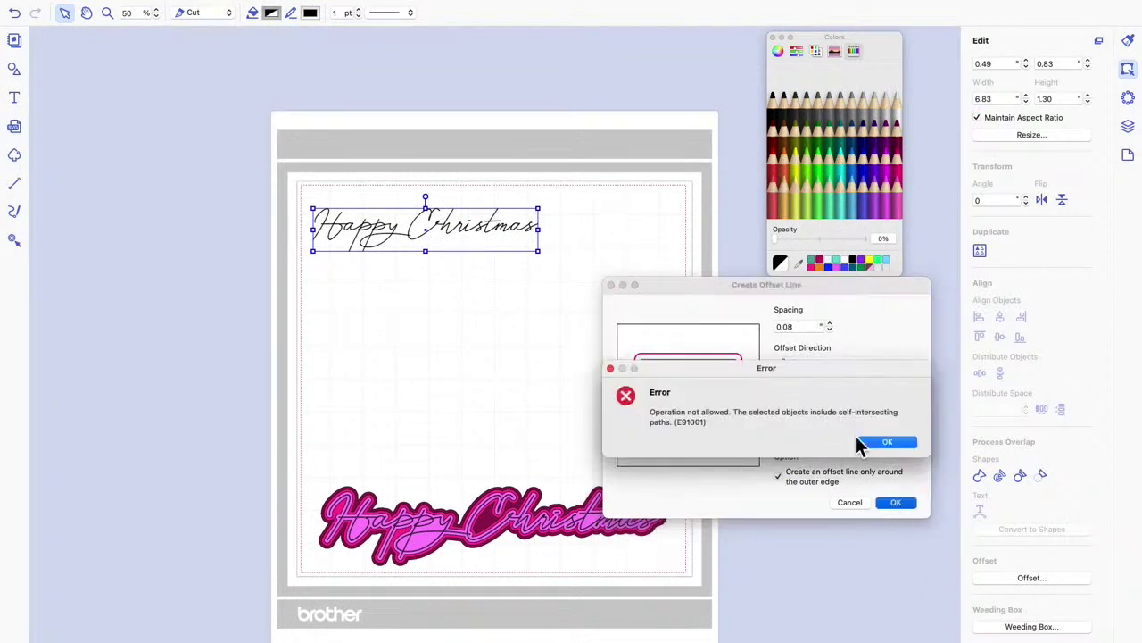
Try again to add an outward 0.08-inch rounded offset around only the outer edge of the new lettering
click(889, 443)
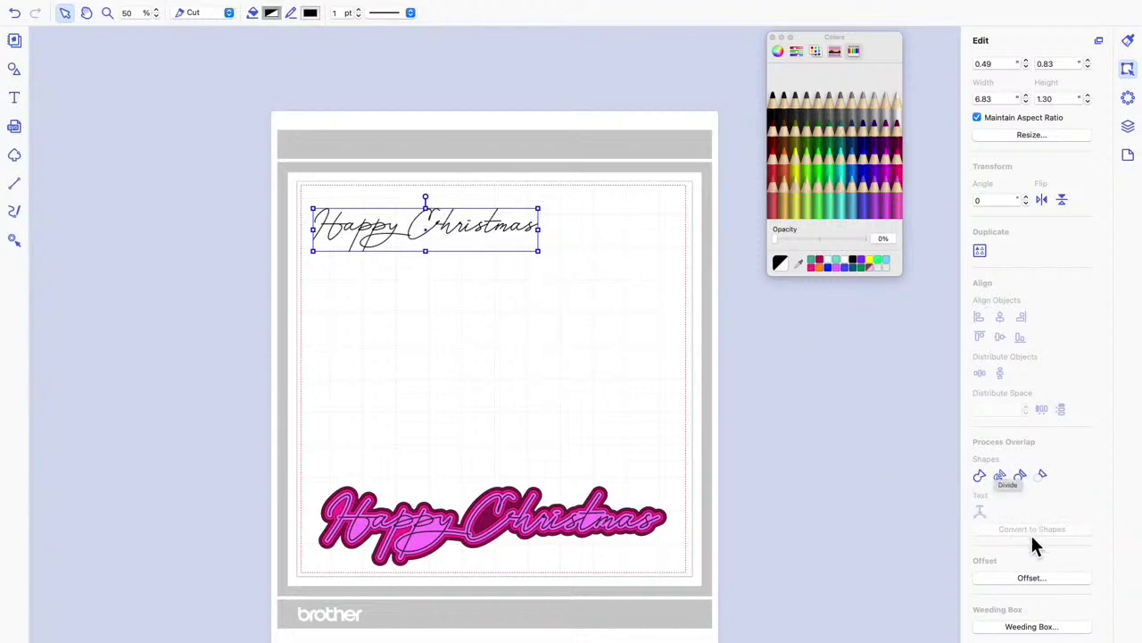
click(1031, 577)
drag(646, 211, 899, 320)
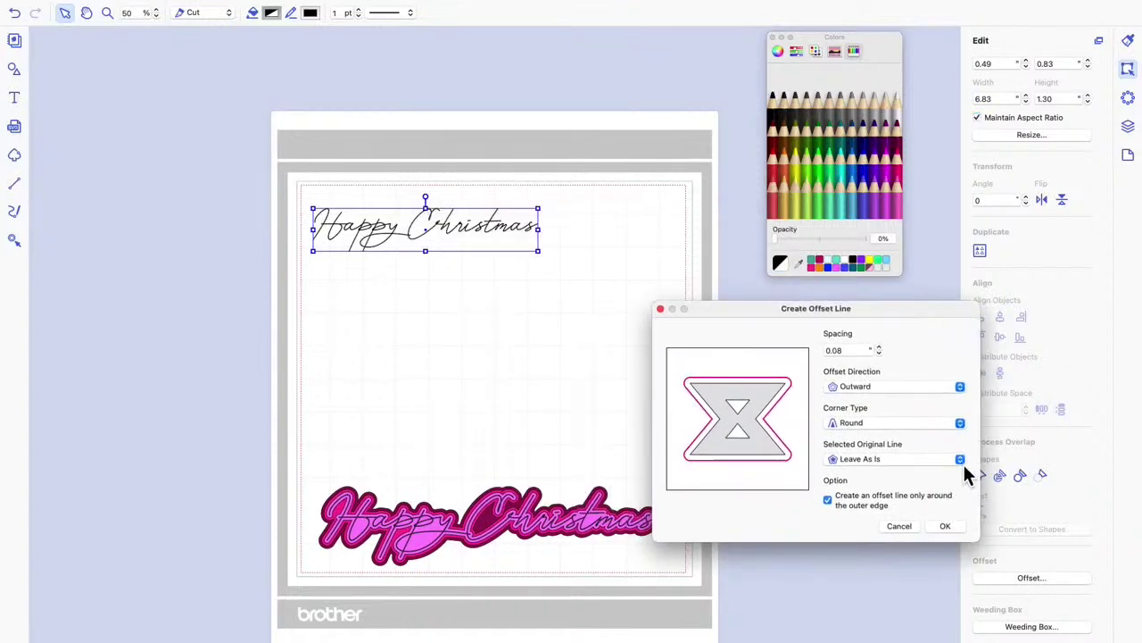
click(954, 525)
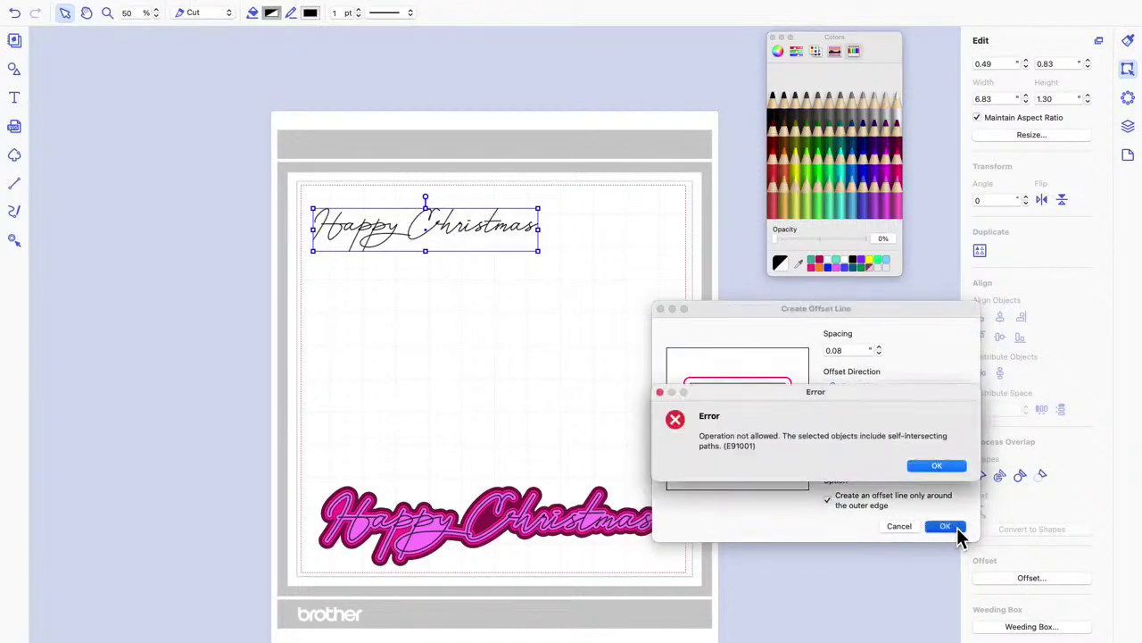
click(937, 466)
Move the new lettering to about 0.74, 1.29 inches and try an outward offset with the spacing raised to 0.12 inch
drag(439, 234, 448, 247)
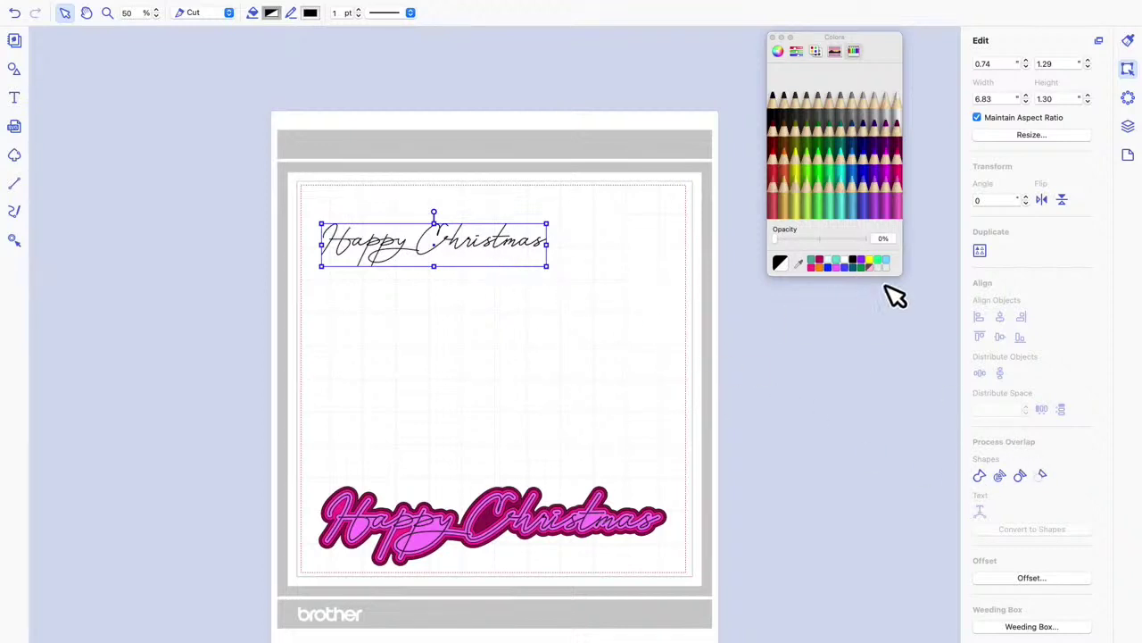
click(1028, 580)
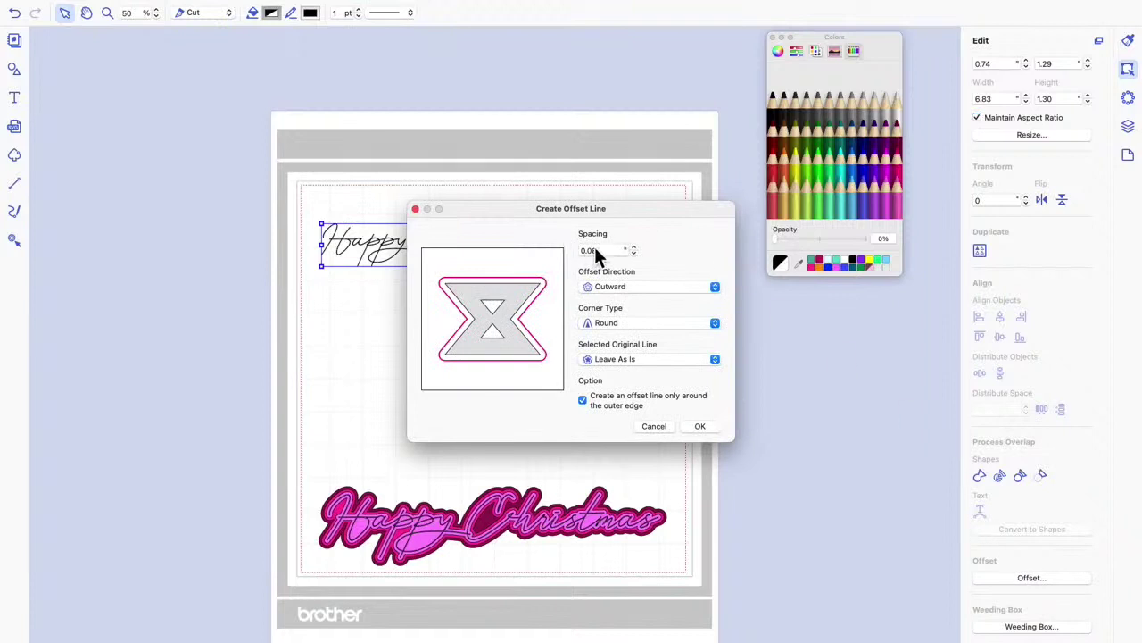
click(636, 248)
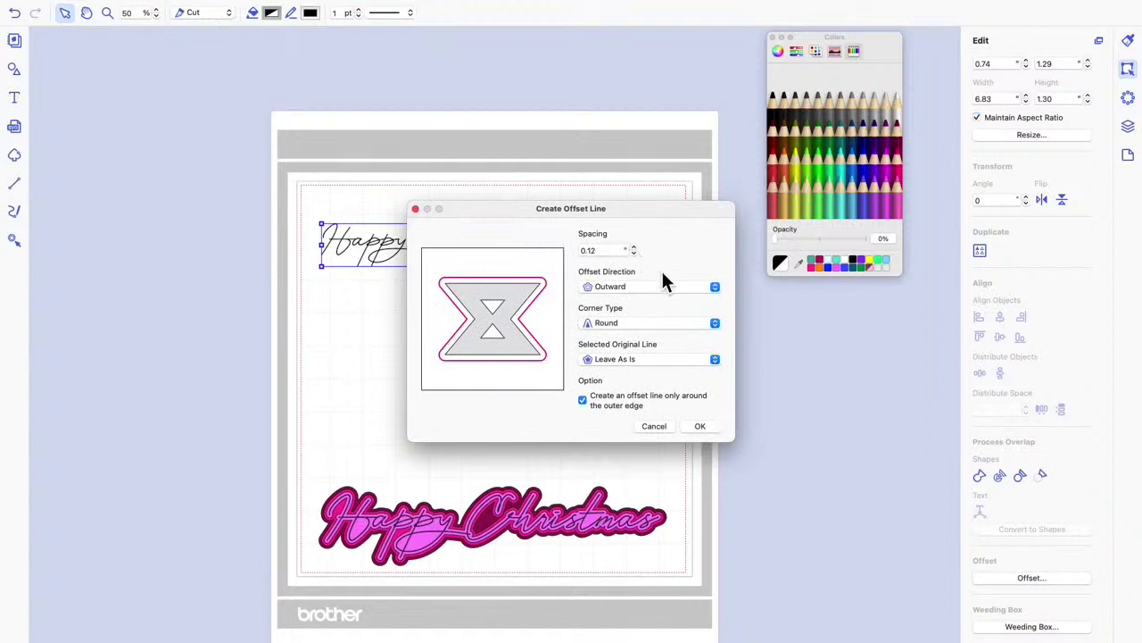
click(712, 428)
click(693, 366)
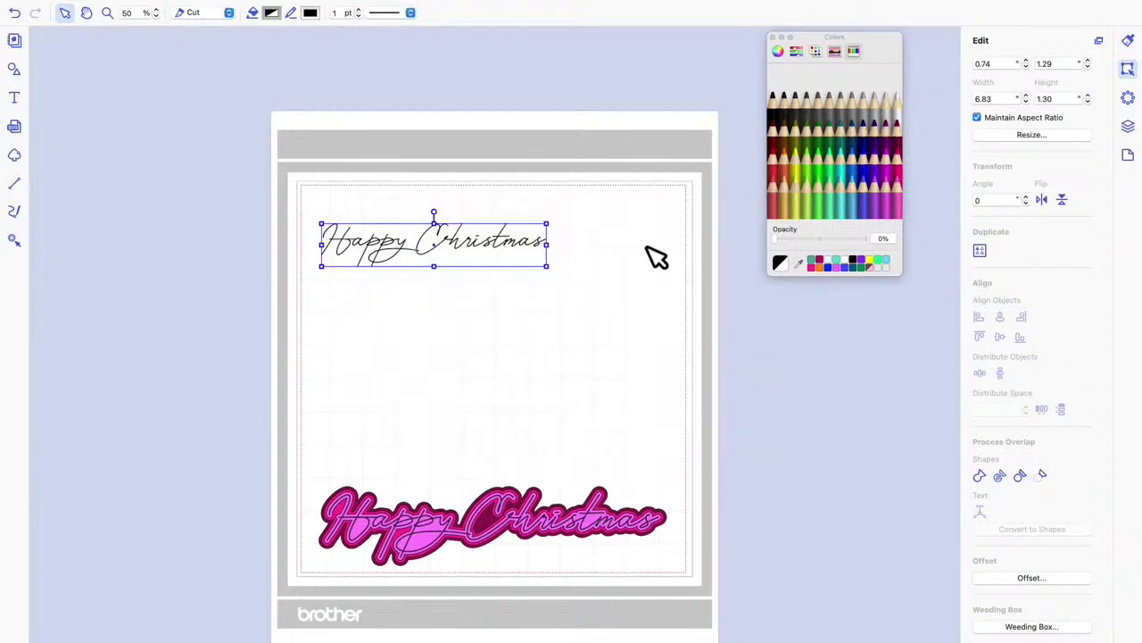
Enlarge the new lettering to about 10.85 by 2.07 inches and inspect the strokes of "Happy" up close
drag(547, 267, 690, 328)
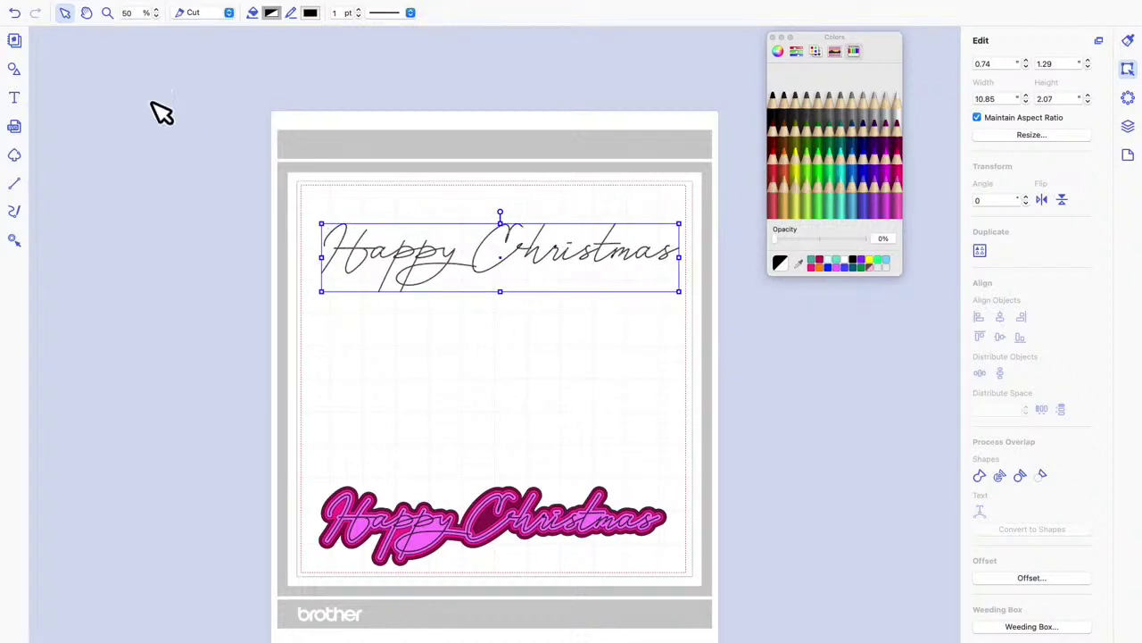
click(108, 14)
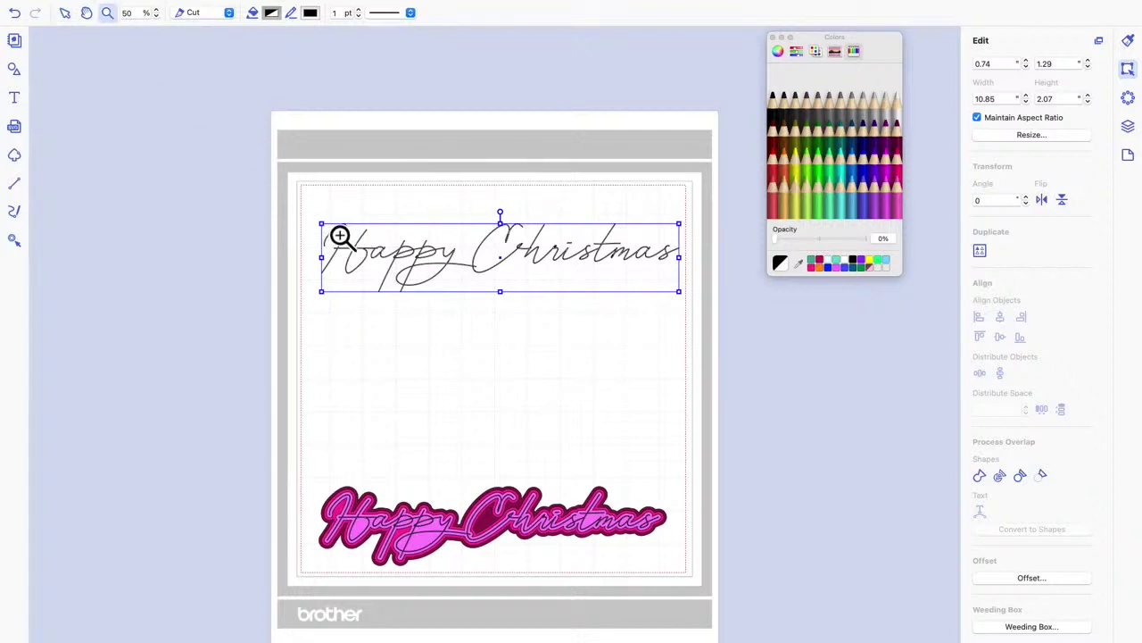
drag(330, 226, 435, 303)
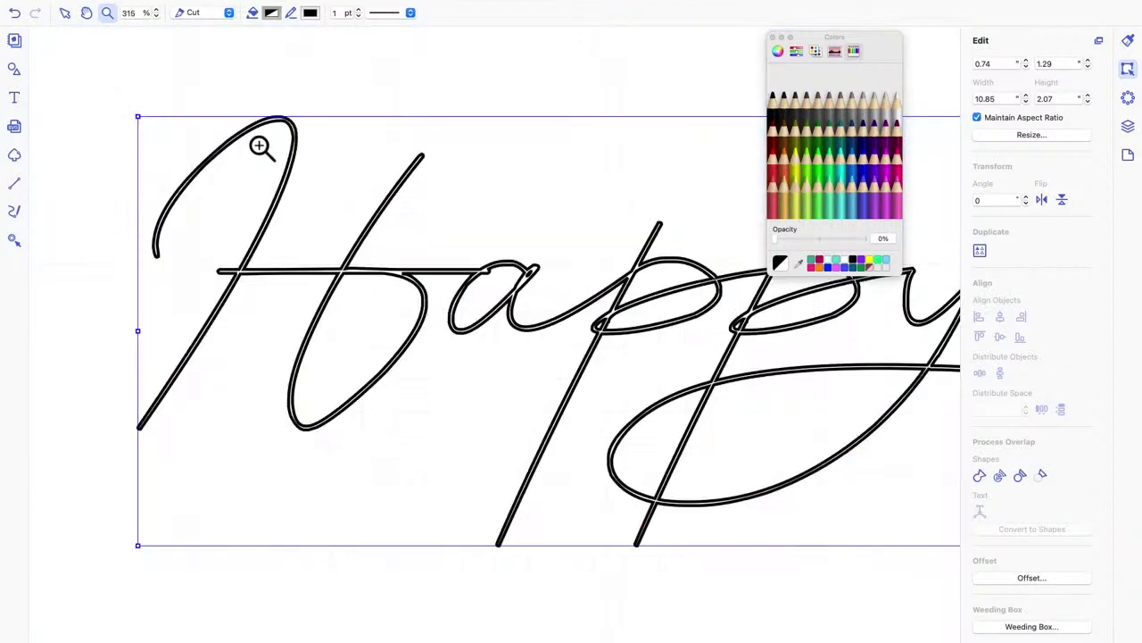
click(134, 13)
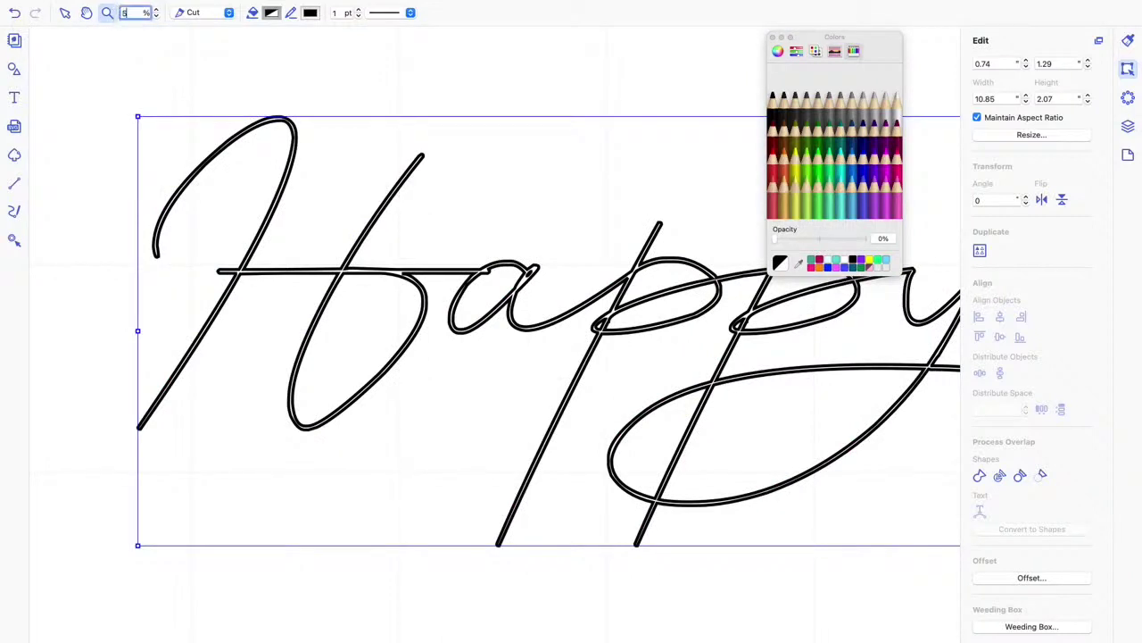
text(50)
key(Return)
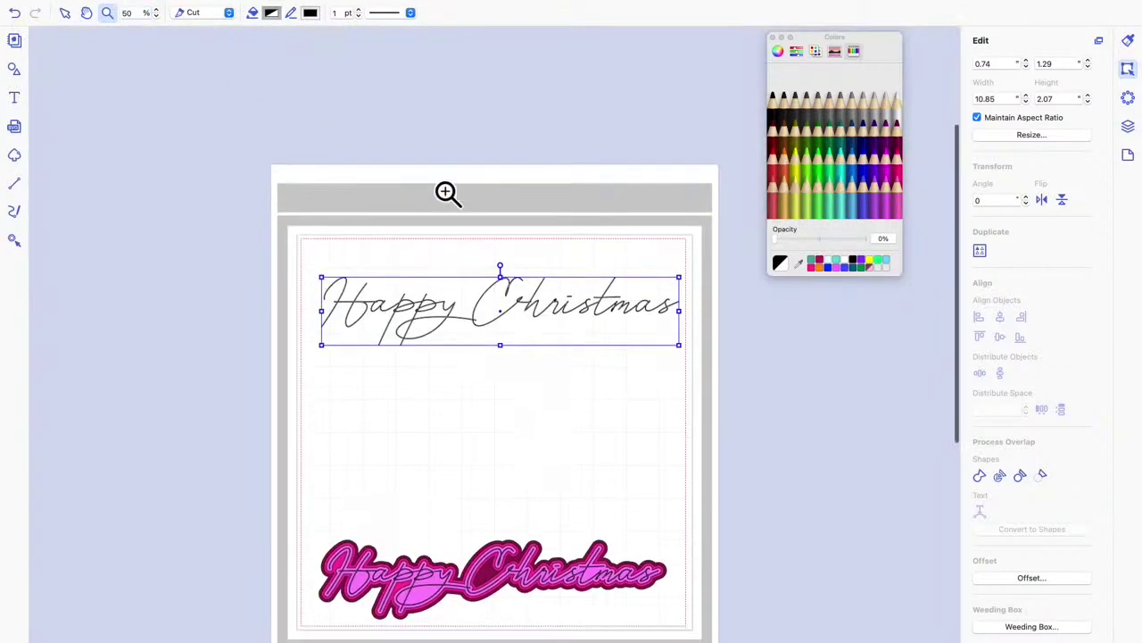
click(64, 12)
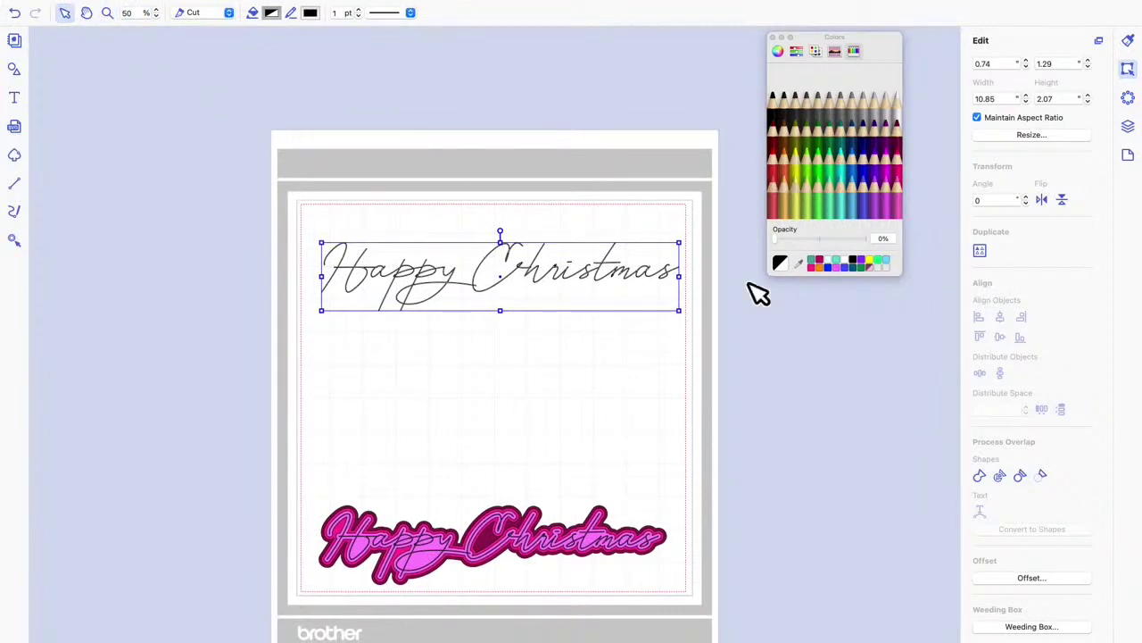
Add an outward 0.12-inch rounded offset around only the outer edge of the enlarged lettering
click(1032, 578)
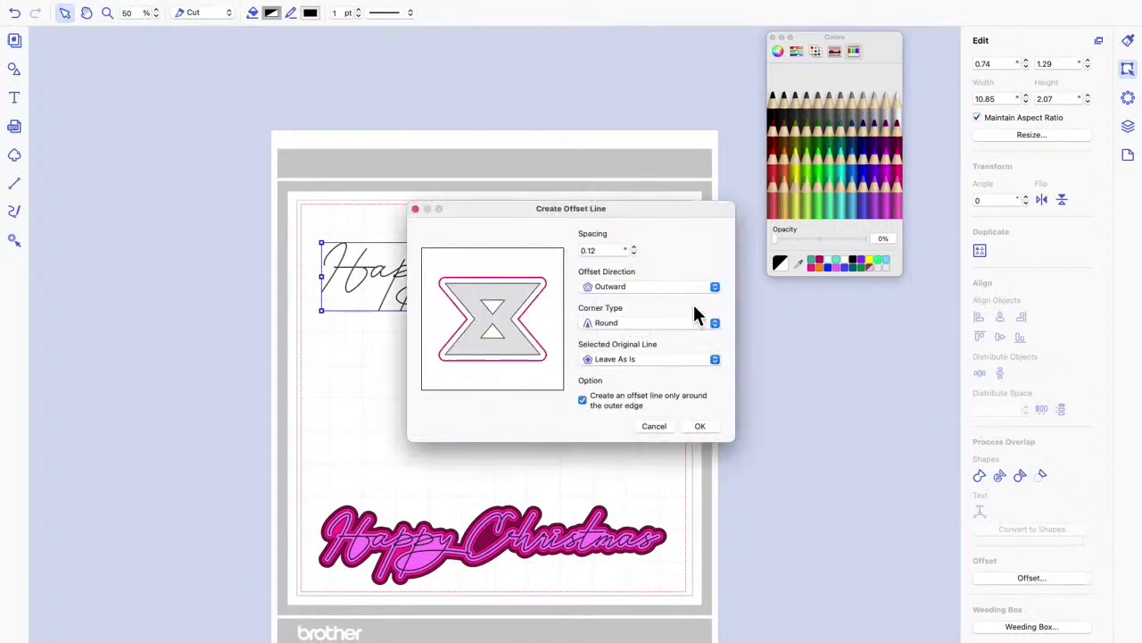
click(711, 428)
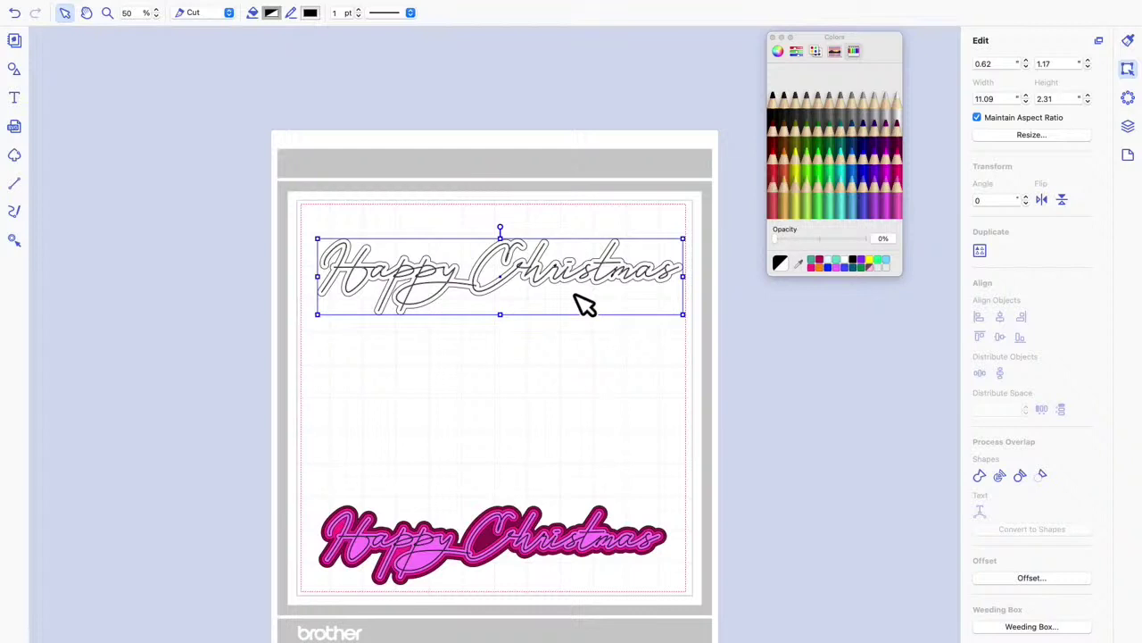
click(627, 357)
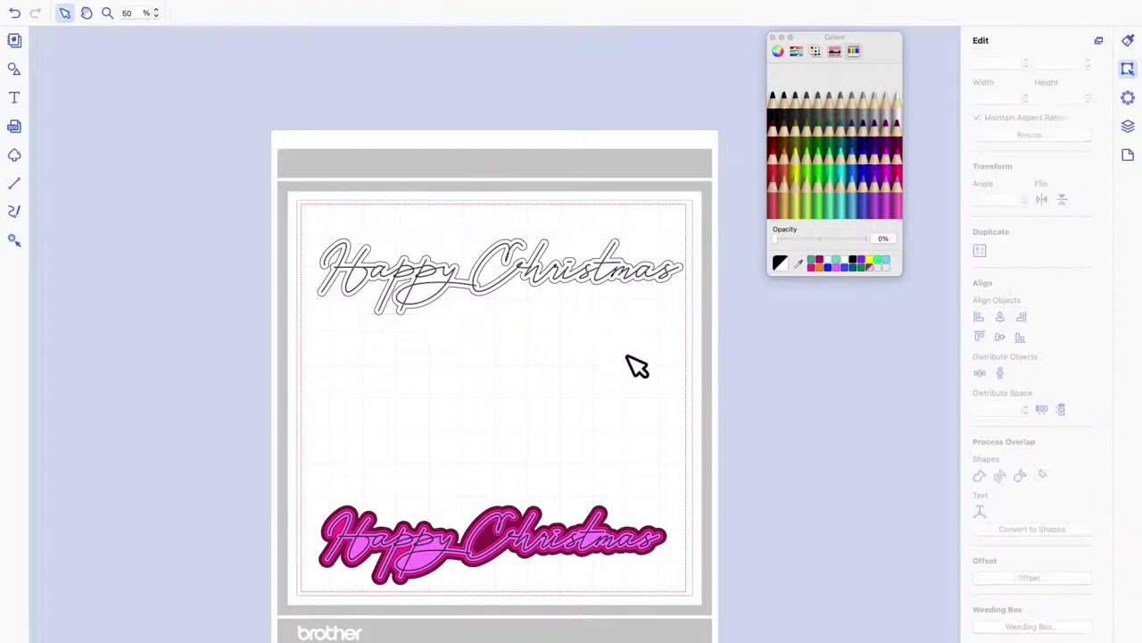
click(596, 298)
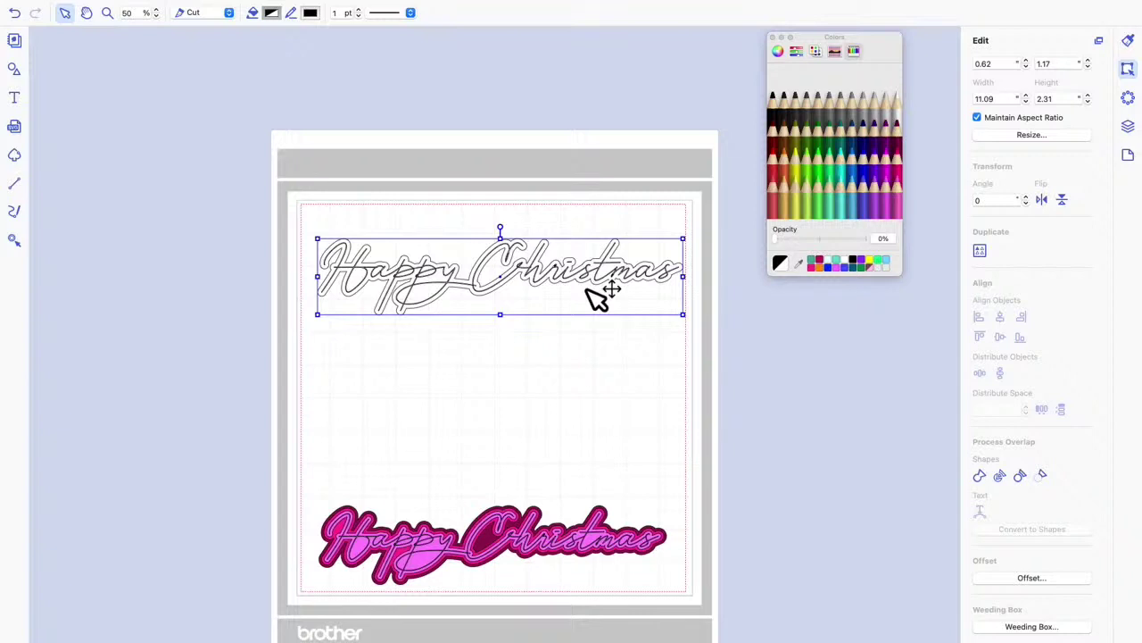
click(681, 342)
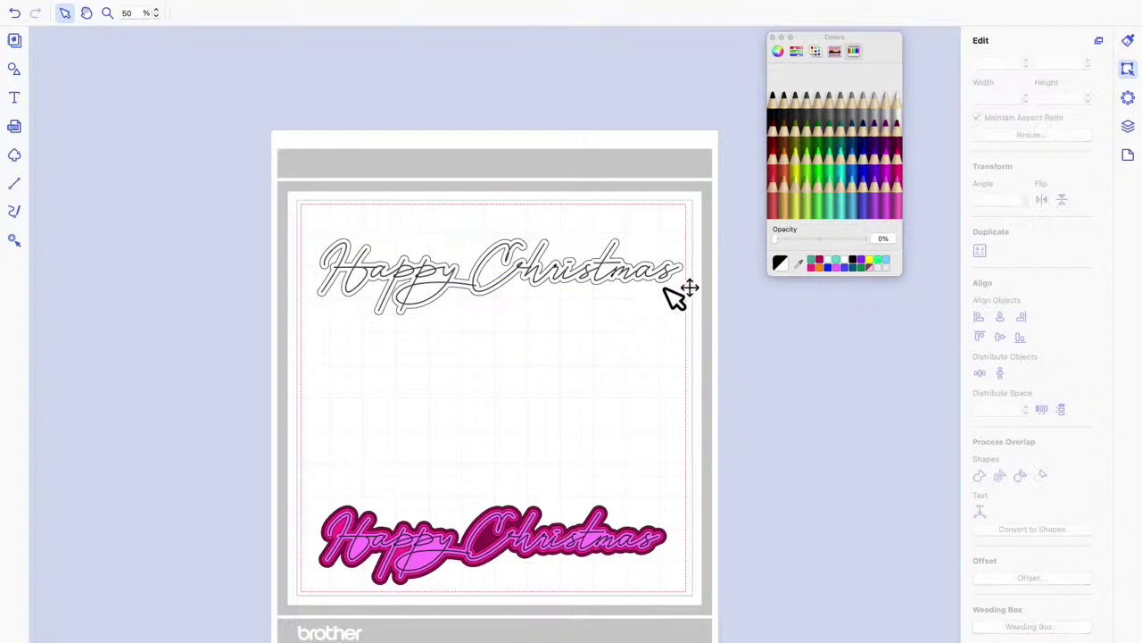
Scale the lettering and its offset down together to about 4.54 by 0.95 inches, placed at about 0.29, 0.41 inches
click(676, 297)
click(739, 340)
drag(734, 366, 616, 239)
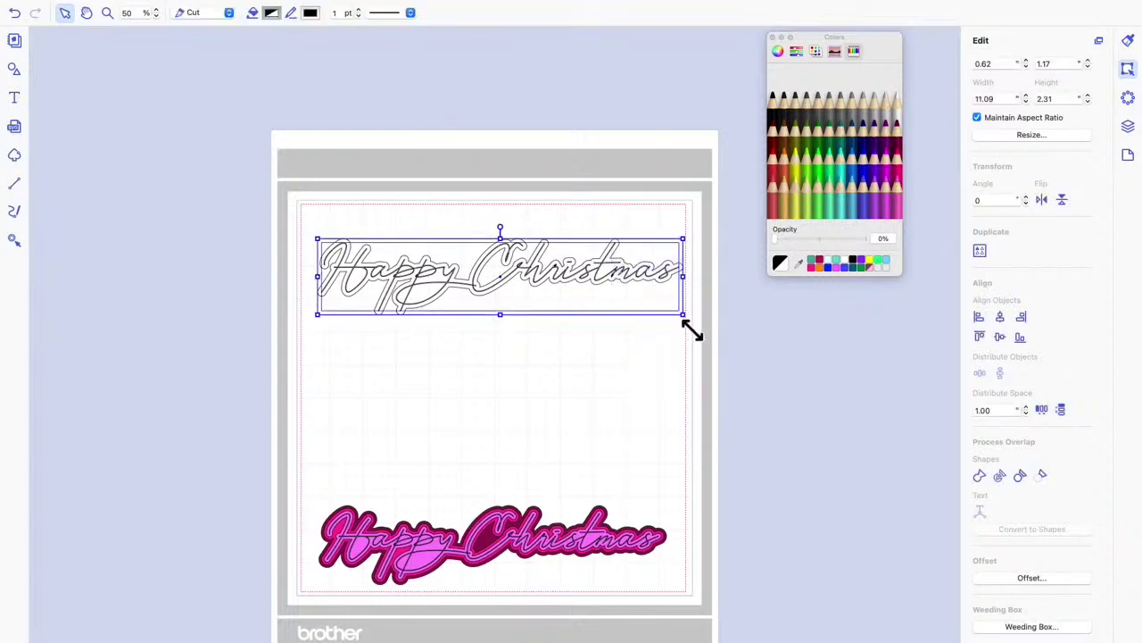
drag(693, 330, 436, 237)
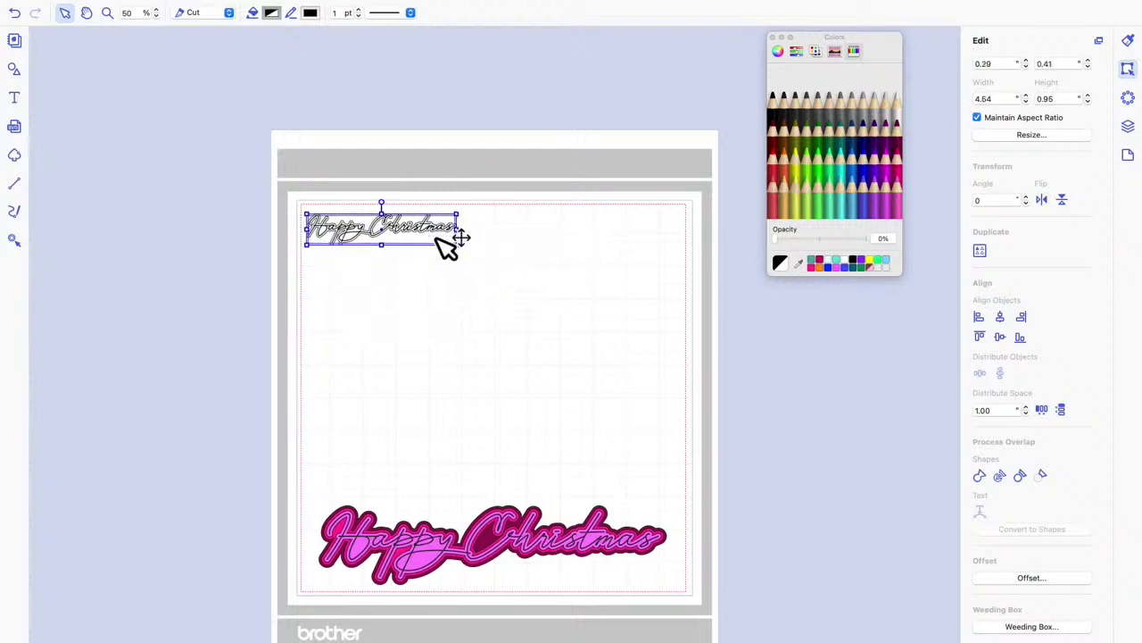
click(471, 268)
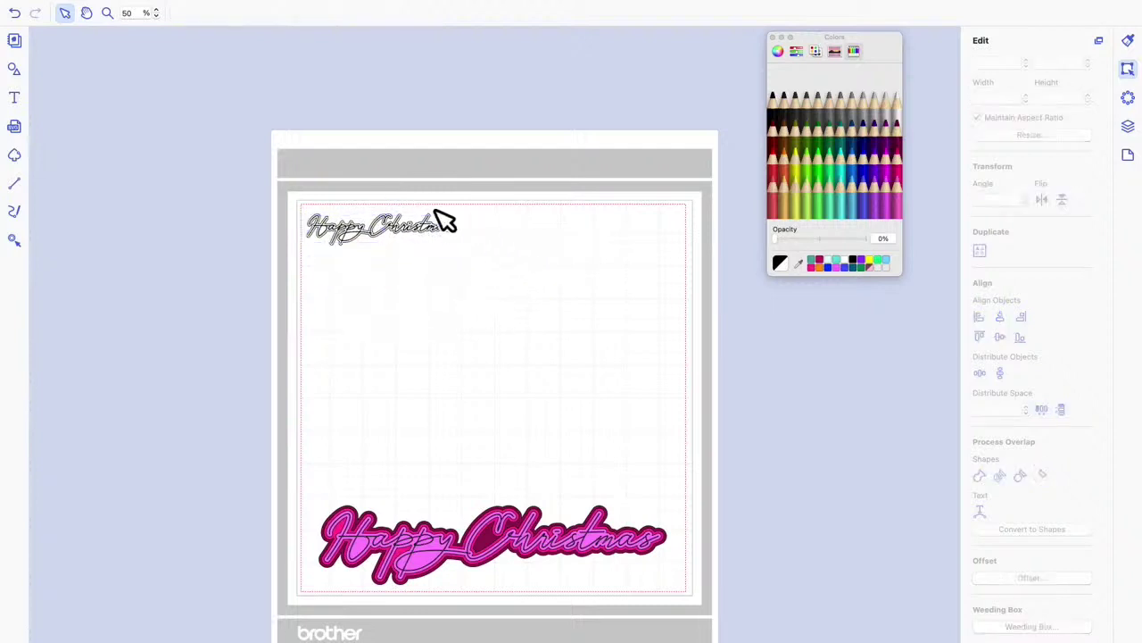
Add an outward 0.10-inch offset around the small lettering's outline and move the new outline to about 6.32, 0.84 inches
click(390, 233)
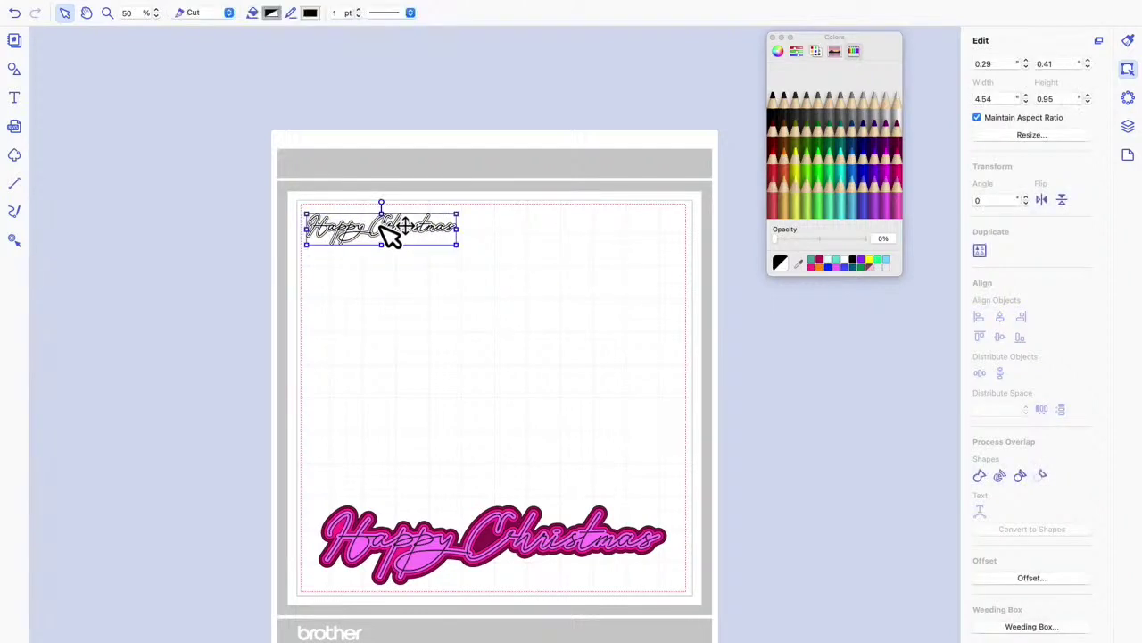
click(1032, 579)
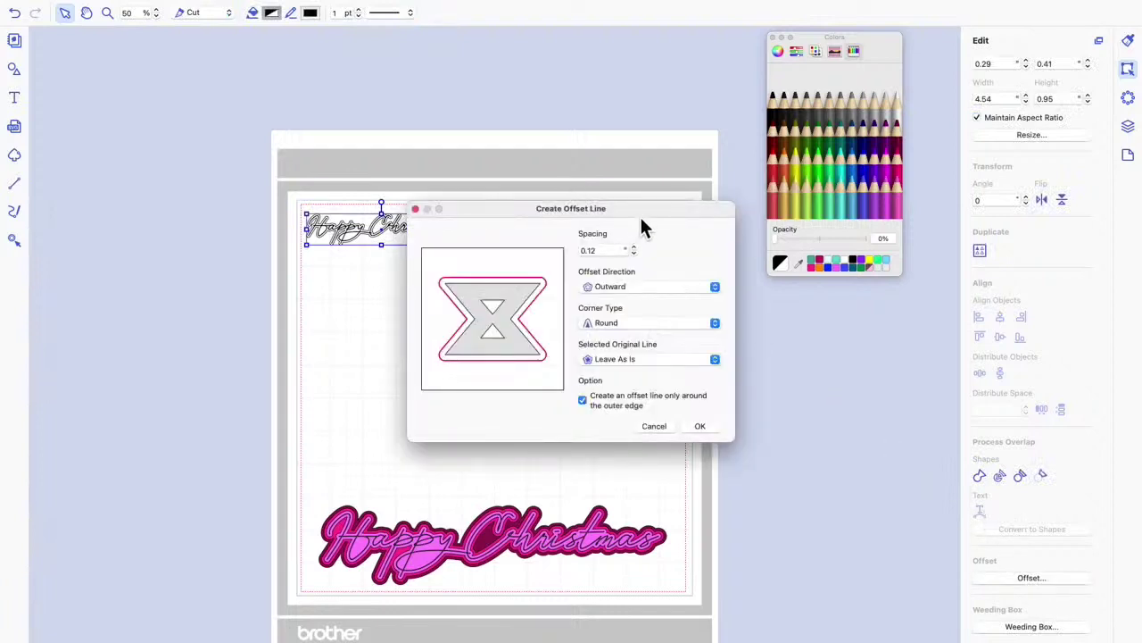
drag(640, 224, 823, 312)
click(793, 340)
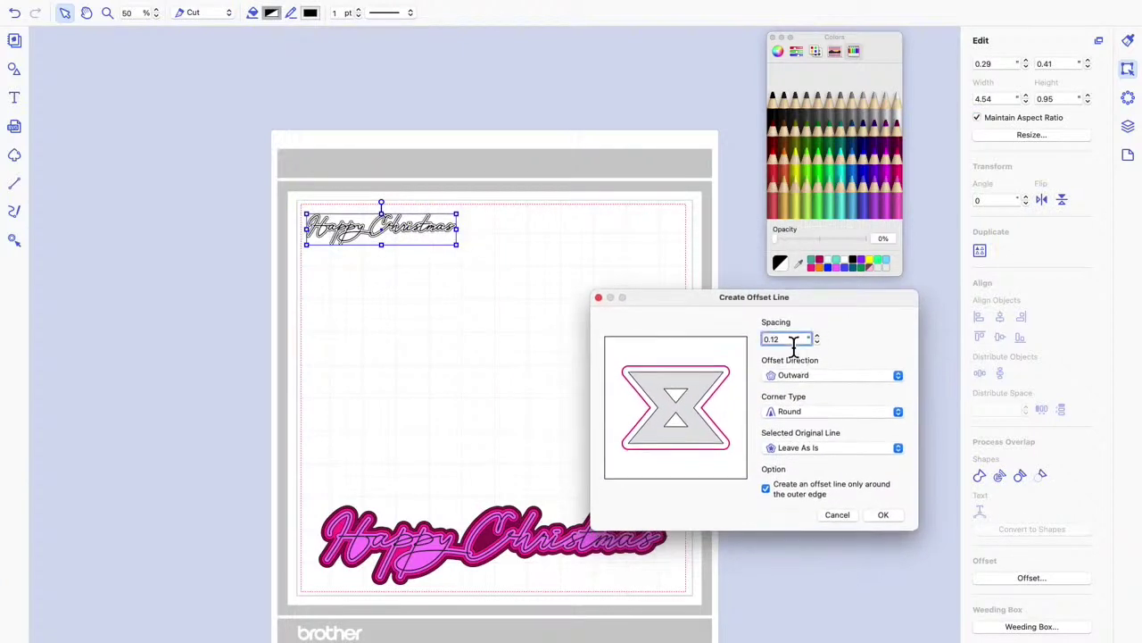
key(BackSpace)
key(BackSpace)
text(10)
click(892, 519)
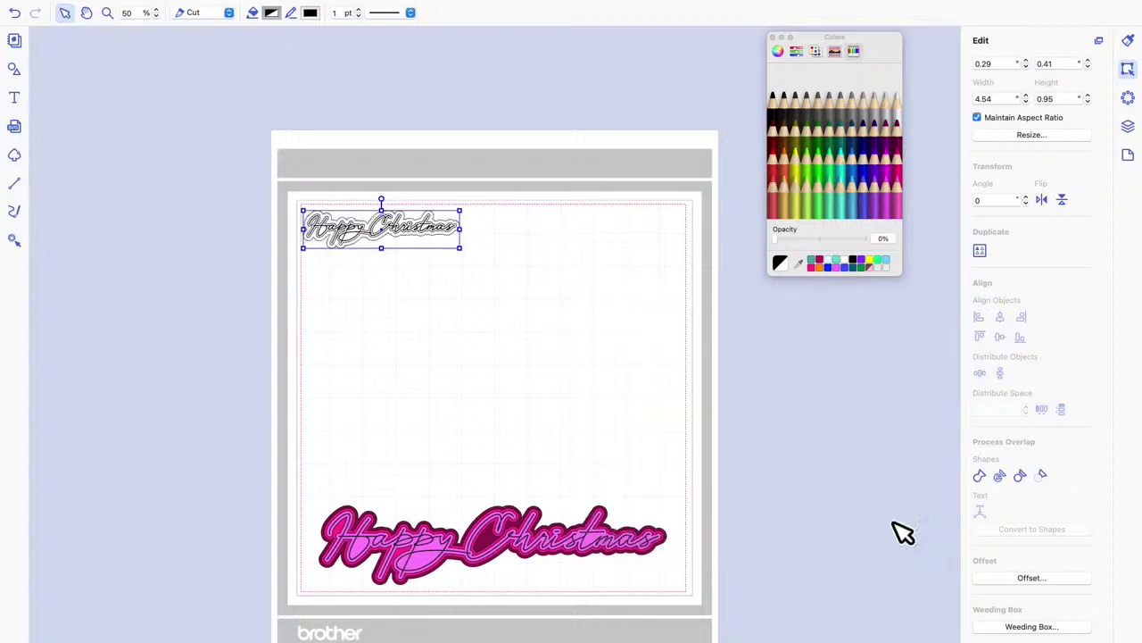
click(530, 251)
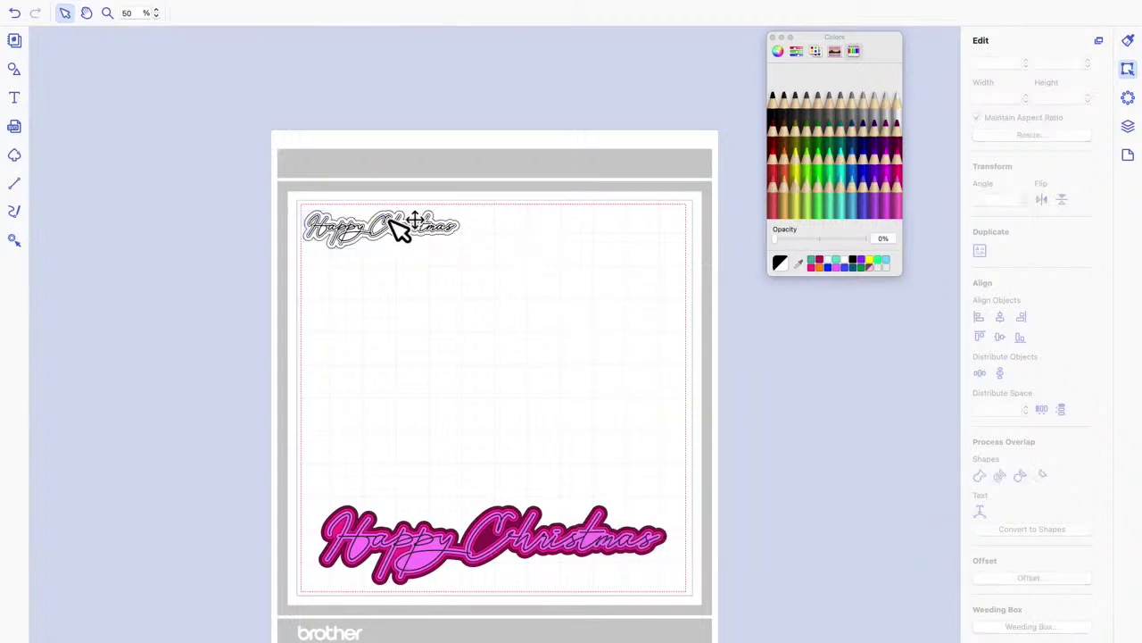
drag(391, 220, 595, 239)
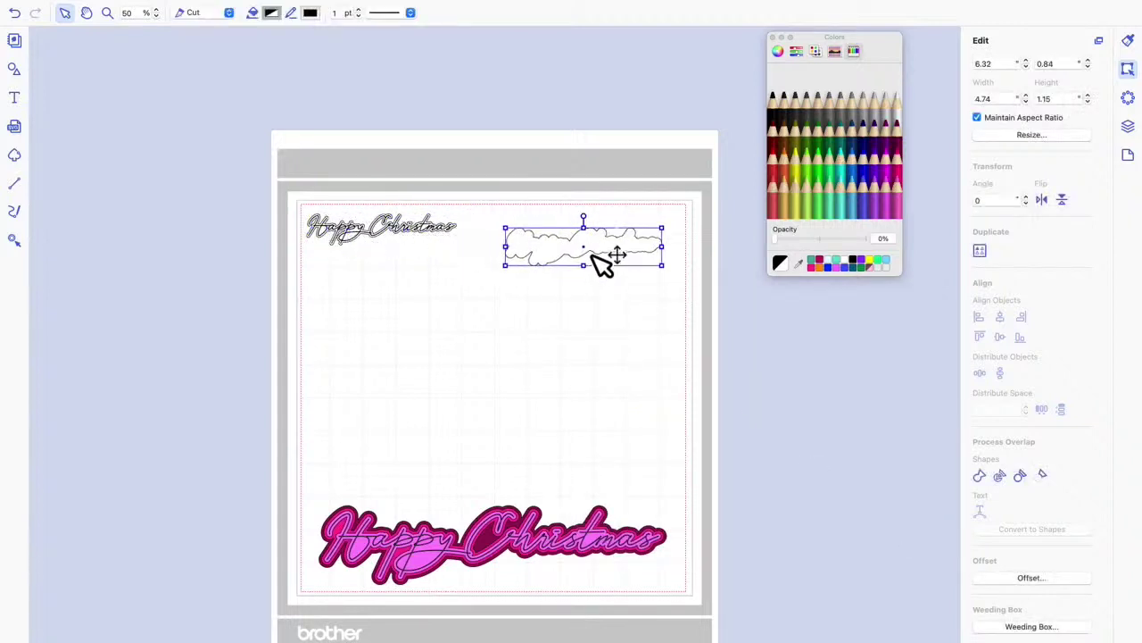
Add an outward 0.12-inch rounded offset around only the outer edge of the small lettering's outline
click(390, 236)
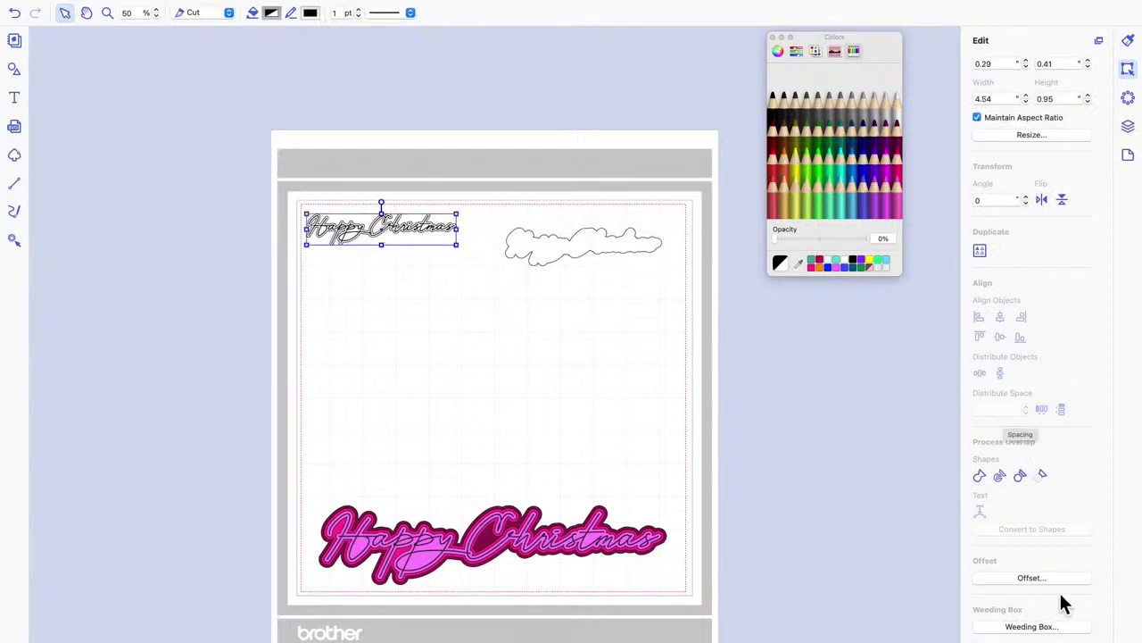
click(1035, 579)
drag(654, 232, 793, 317)
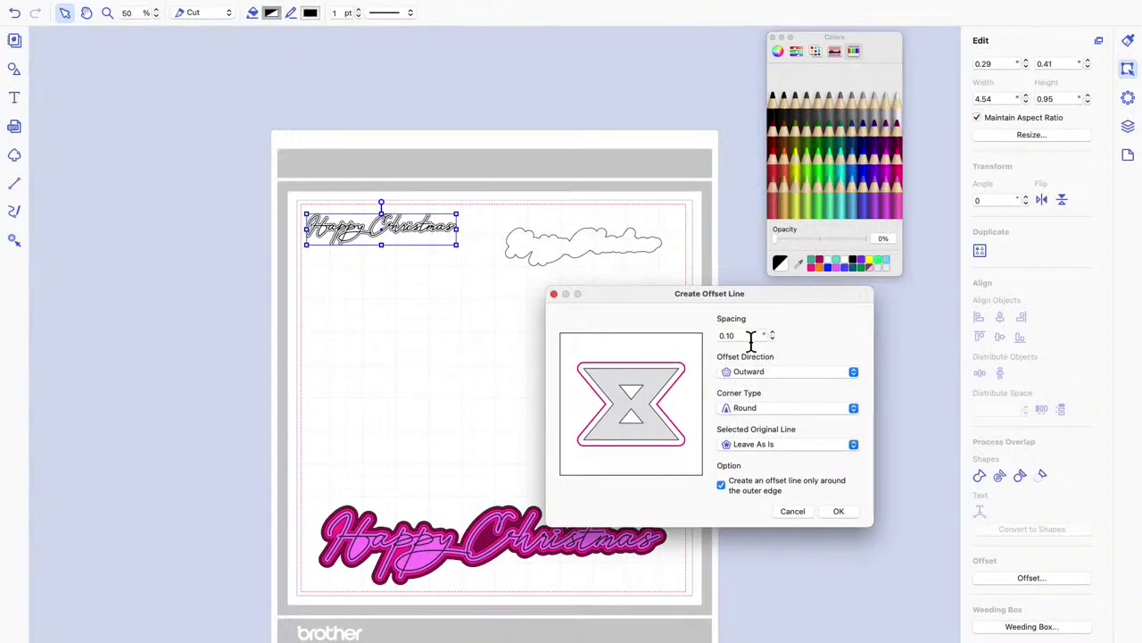
double_click(744, 336)
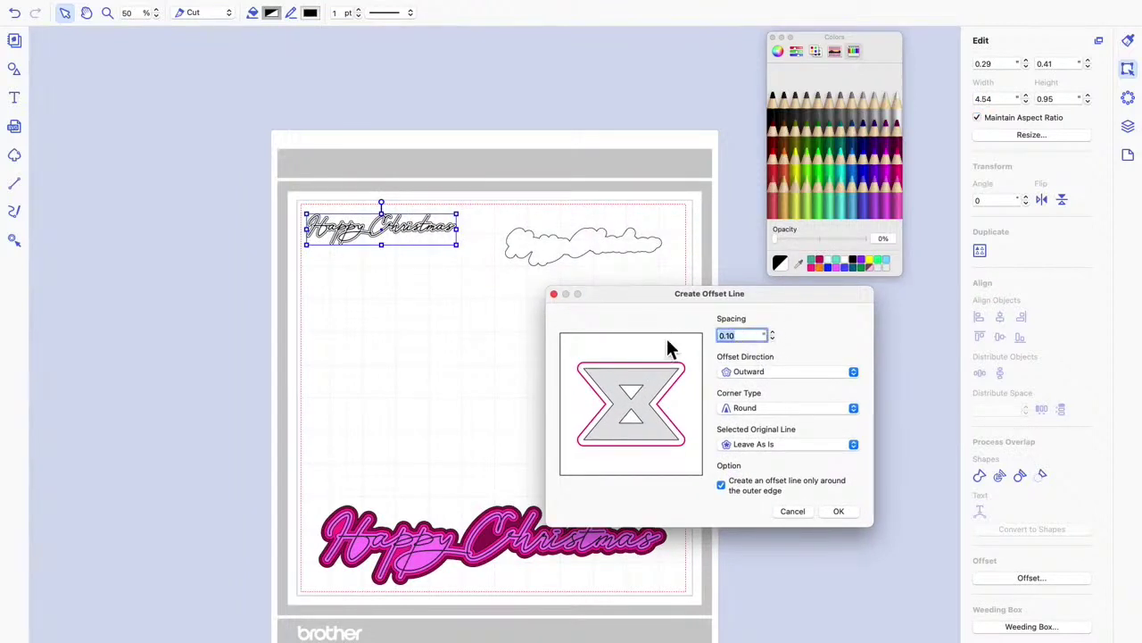
text(0.12)
key(Tab)
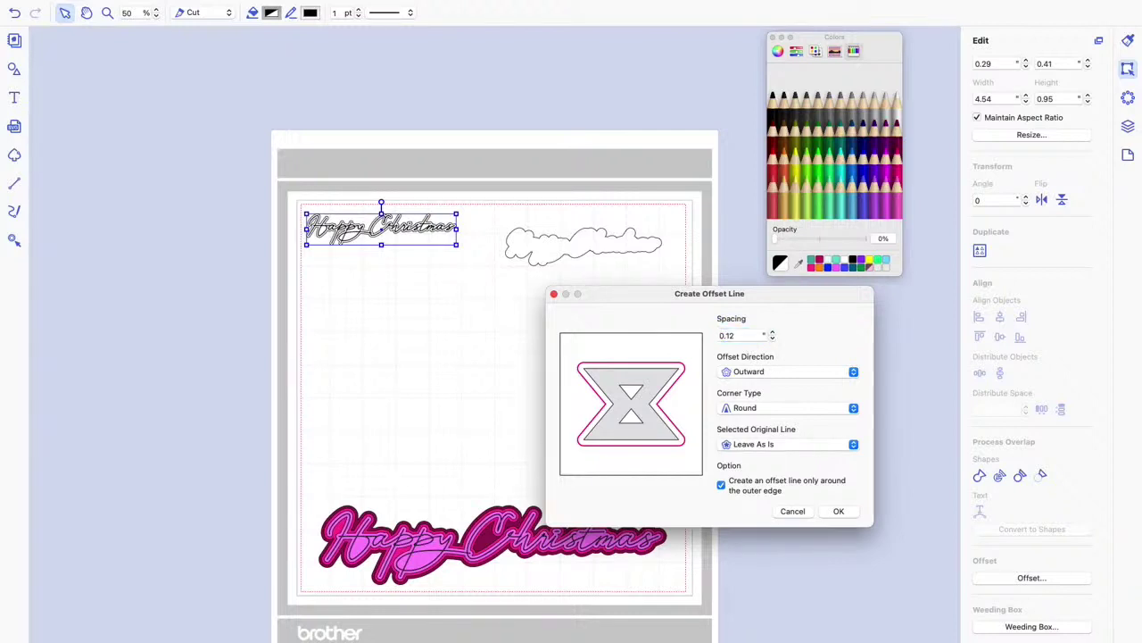
click(850, 511)
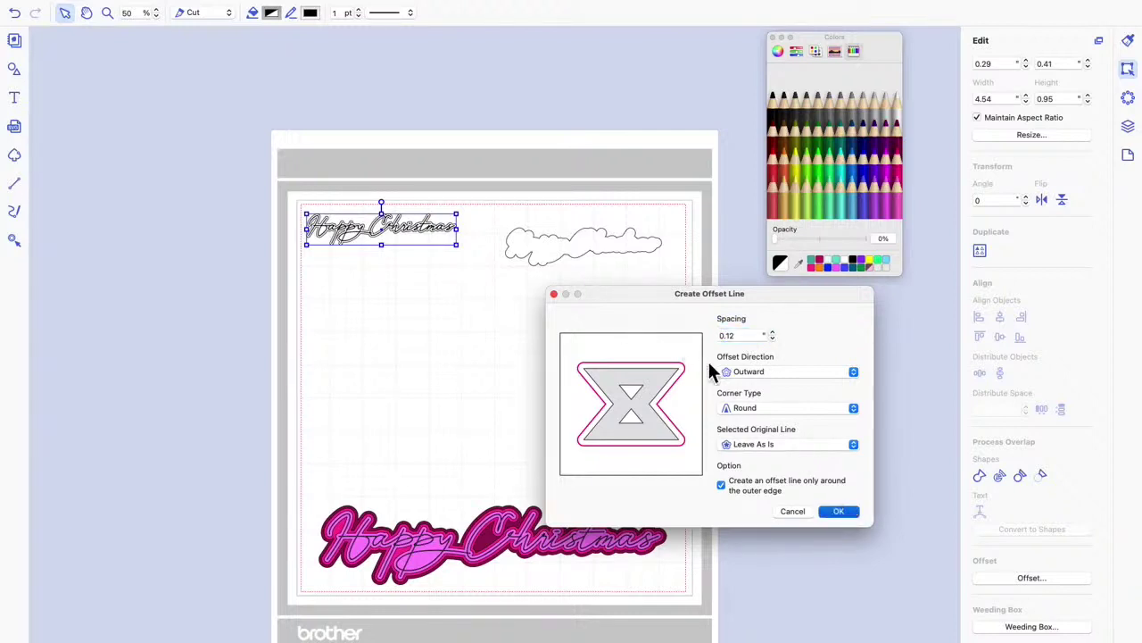
click(464, 256)
click(453, 247)
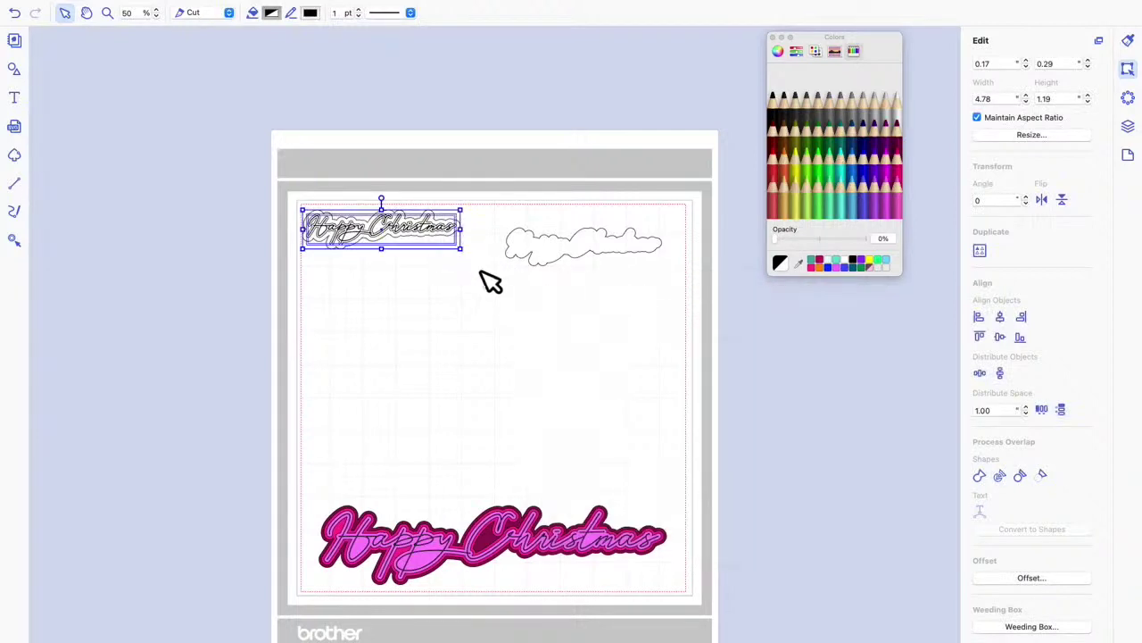
Move the new 0.12-inch outline below the small lettering and delete the separate 0.10-inch outline
click(480, 265)
click(460, 241)
drag(465, 246, 458, 328)
click(607, 261)
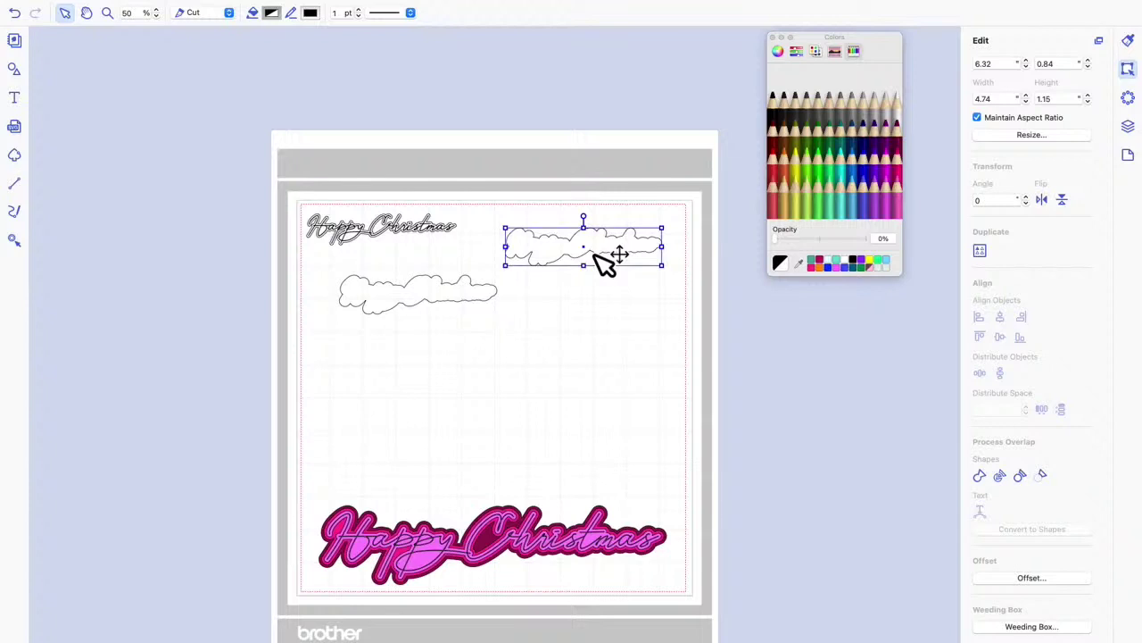
key(Delete)
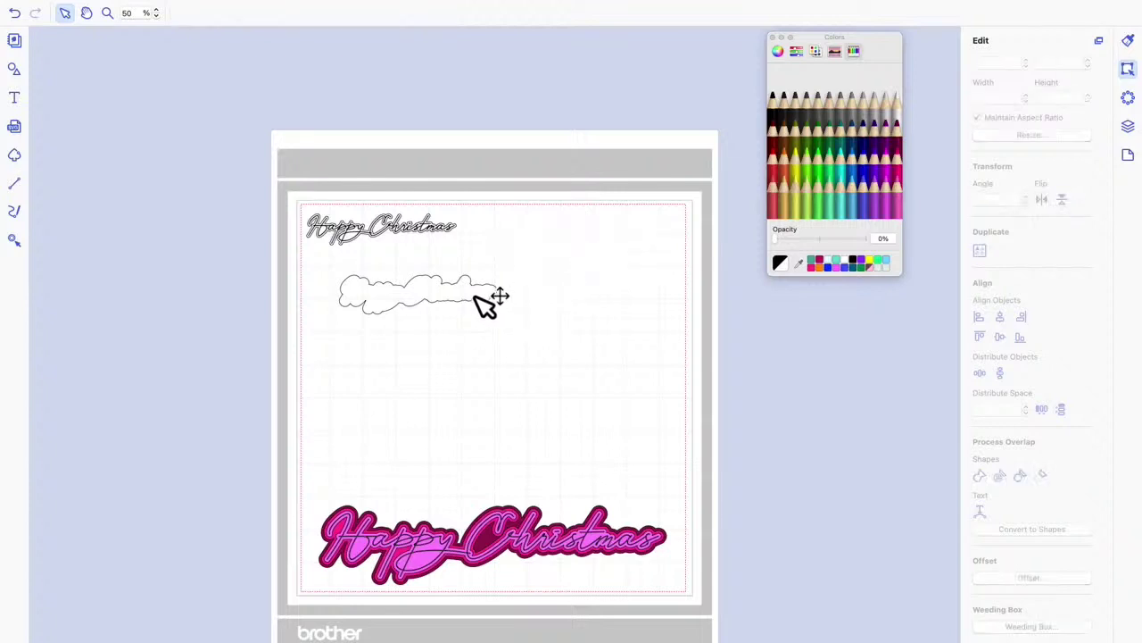
Delete the rounded 0.12-inch outline below the small lettering and close the Colors window
click(473, 297)
key(Delete)
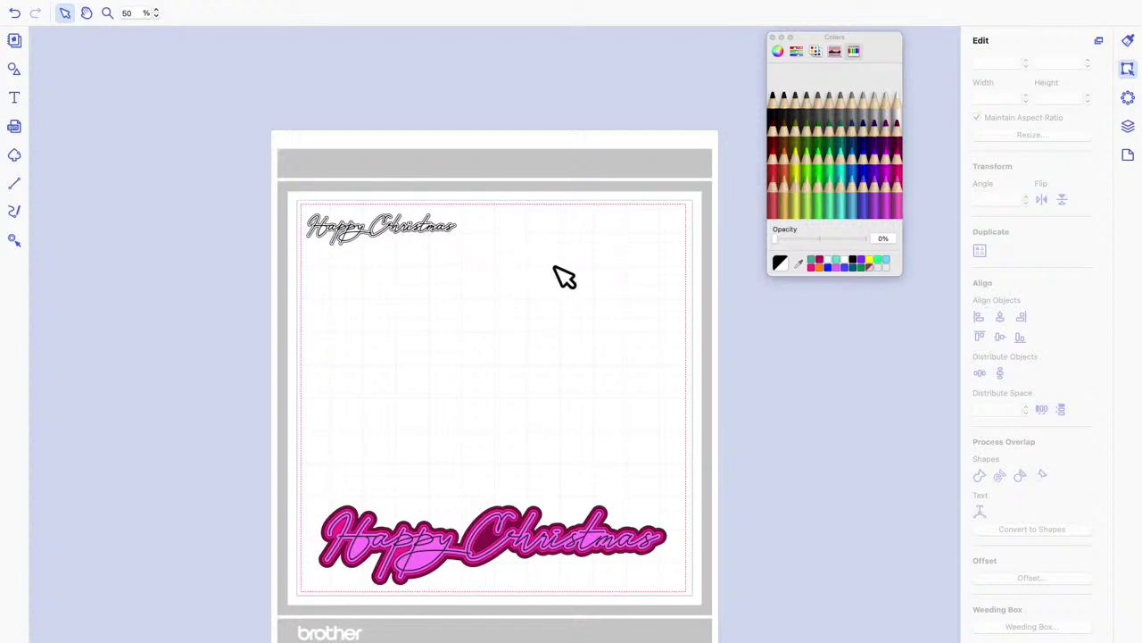
click(774, 37)
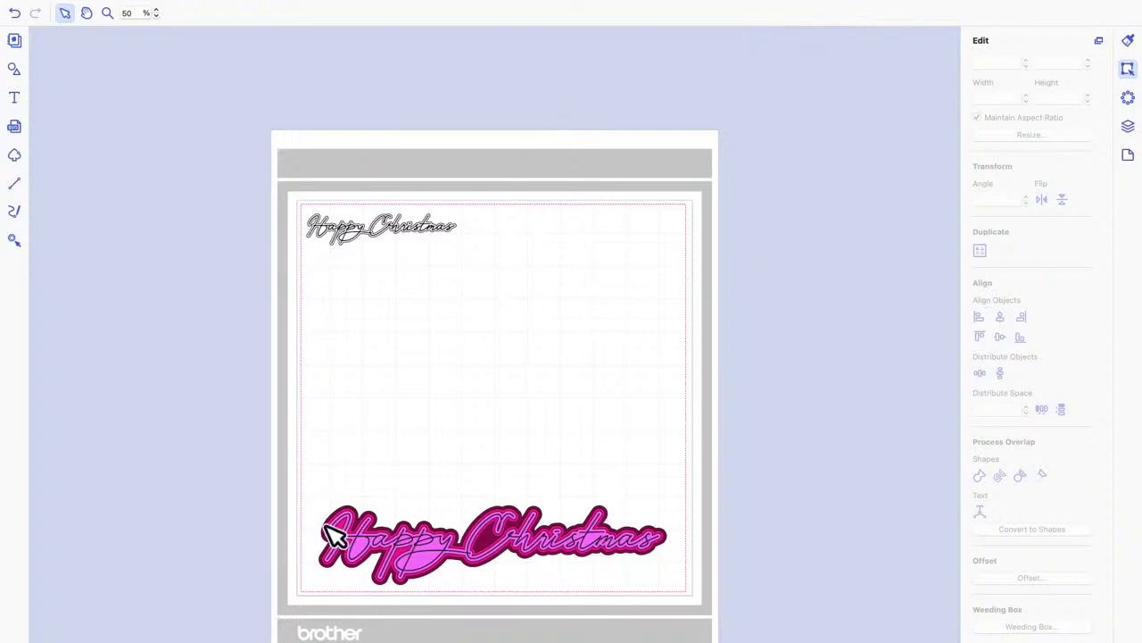
Switch to Safari and open the CanvasWorkspace website from the bookmarked YouTube, blog and social media links
mouse_move(229, 639)
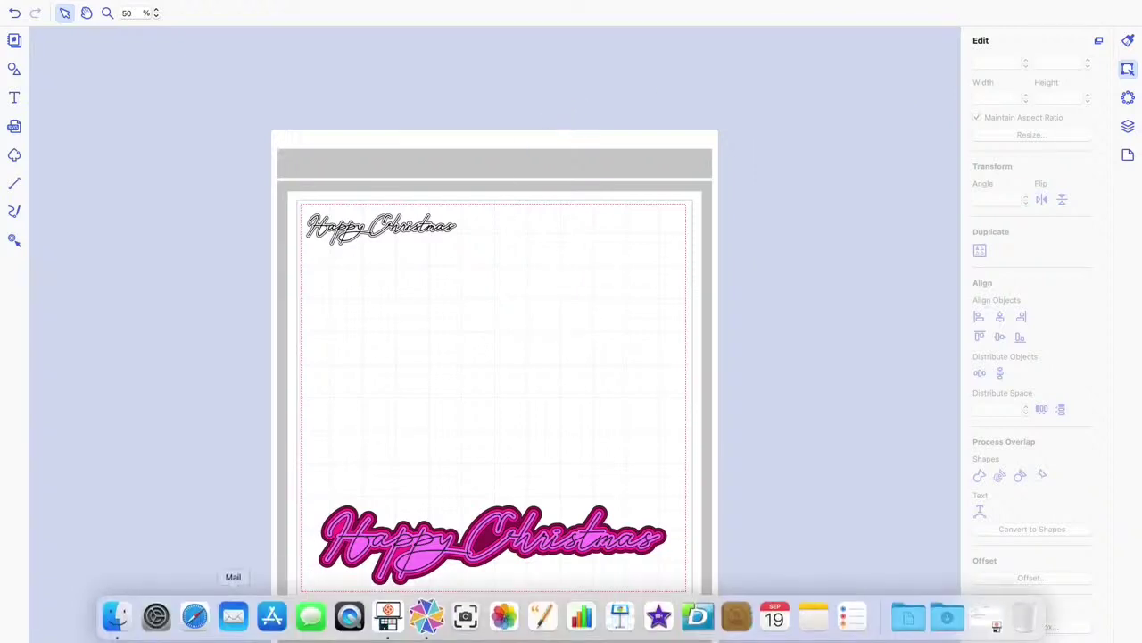
click(202, 624)
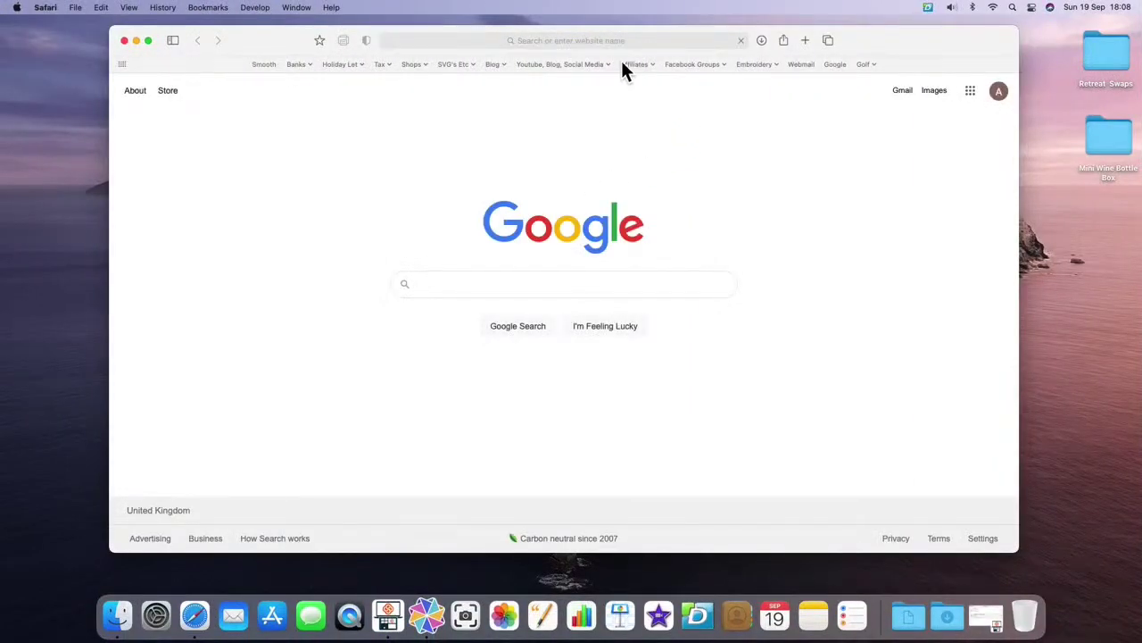
click(553, 68)
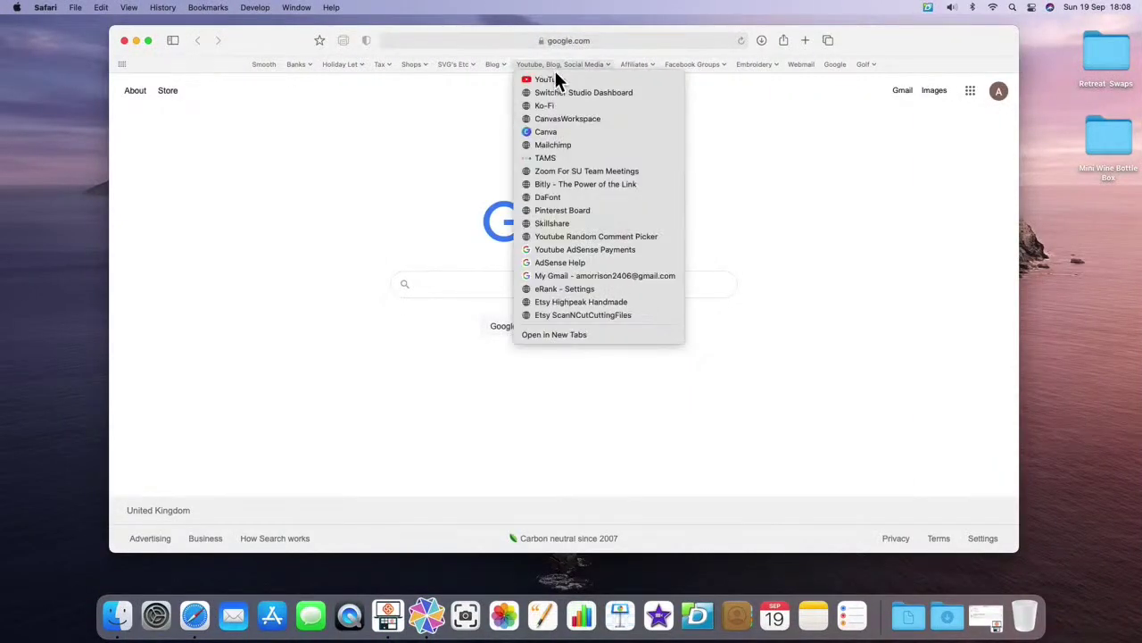
click(577, 120)
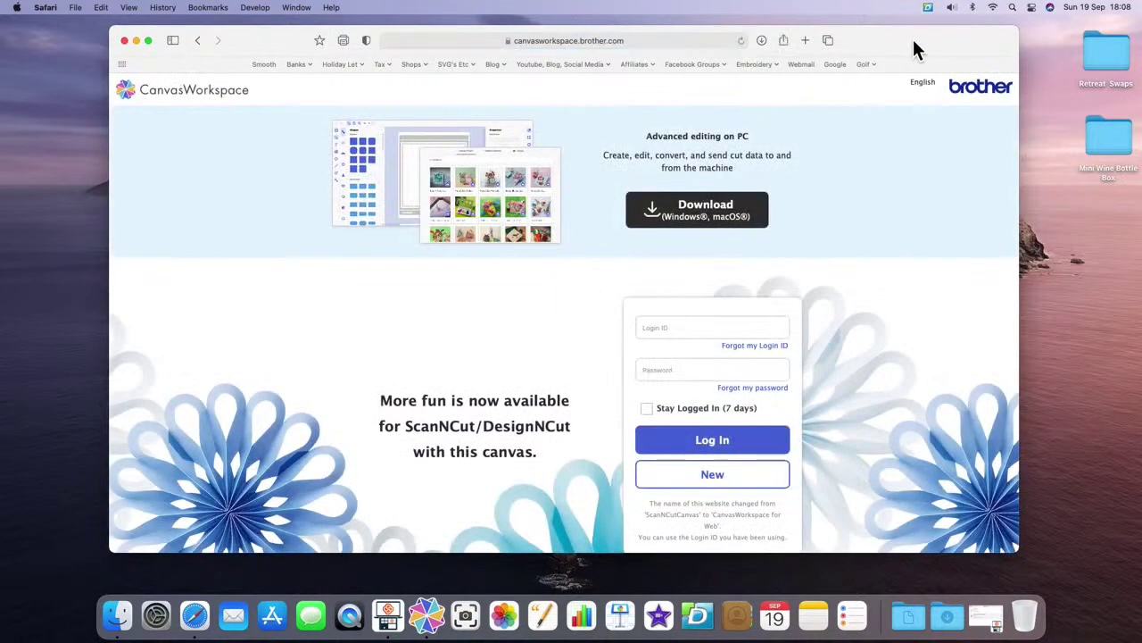
Log in to CanvasWorkspace for Web with the saved login ID and account password
drag(912, 41, 852, 37)
click(666, 324)
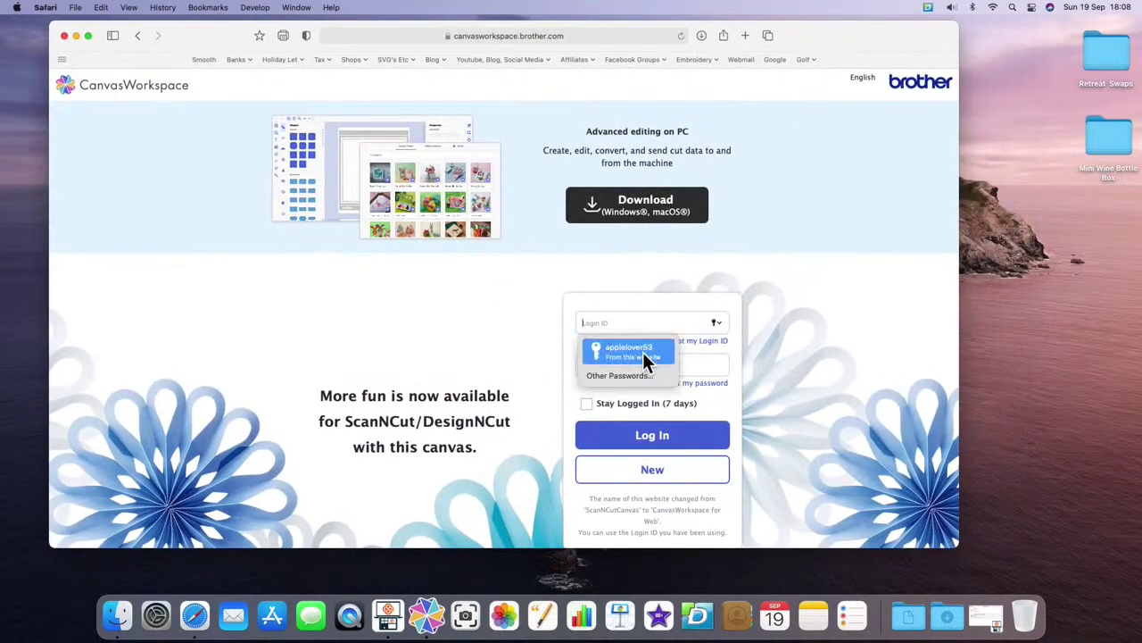
click(648, 360)
click(668, 437)
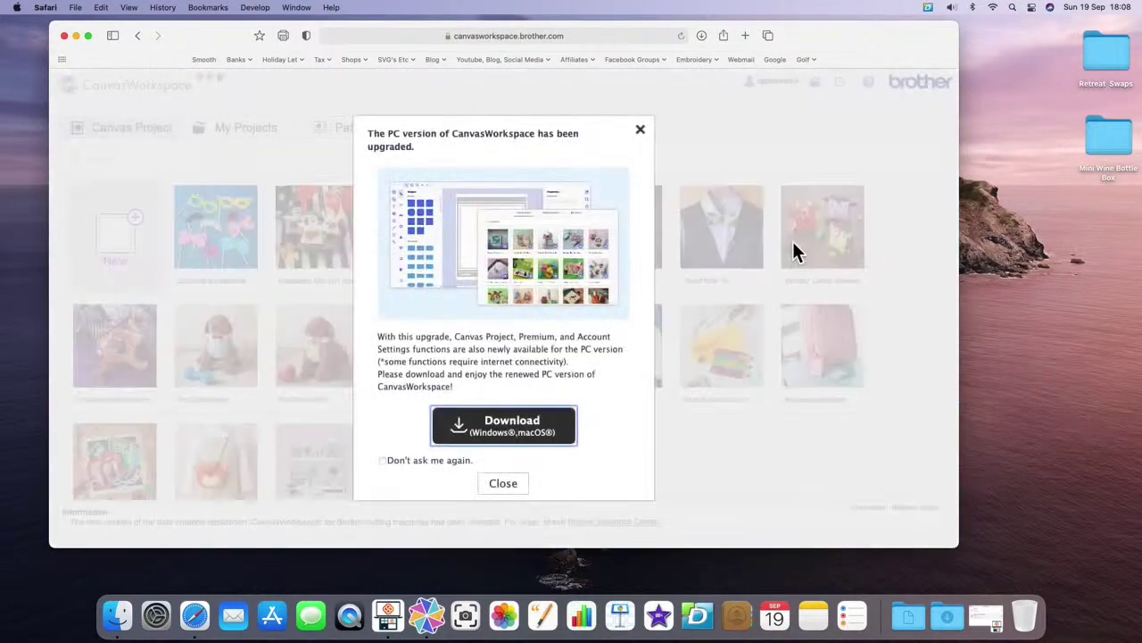
Dismiss the PC version upgrade notice and start a new canvas project
click(642, 130)
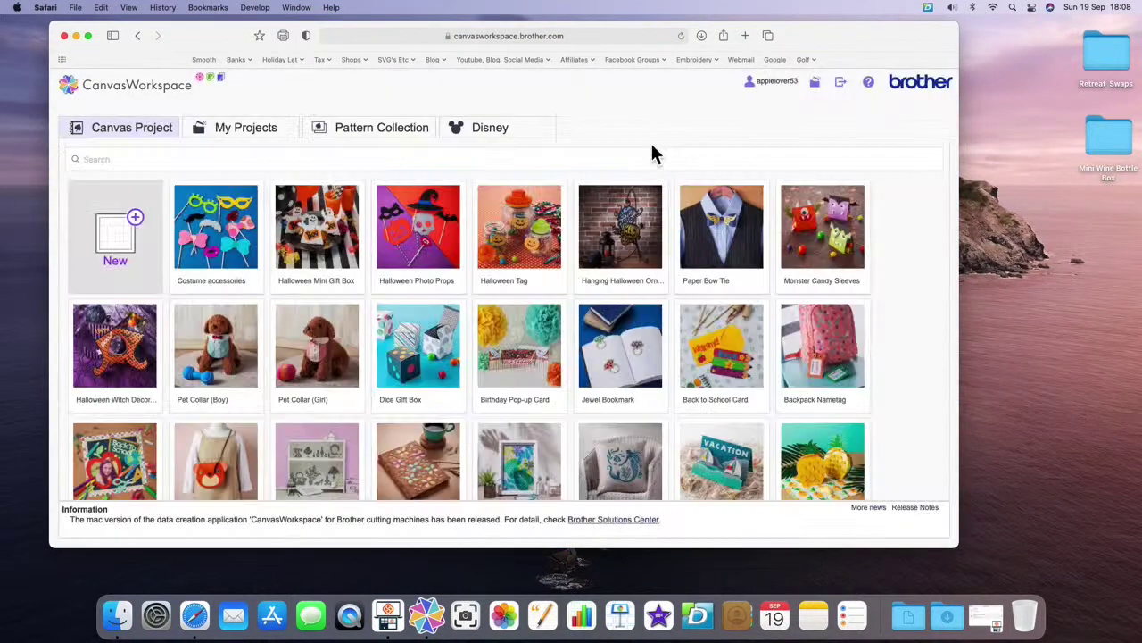
click(140, 229)
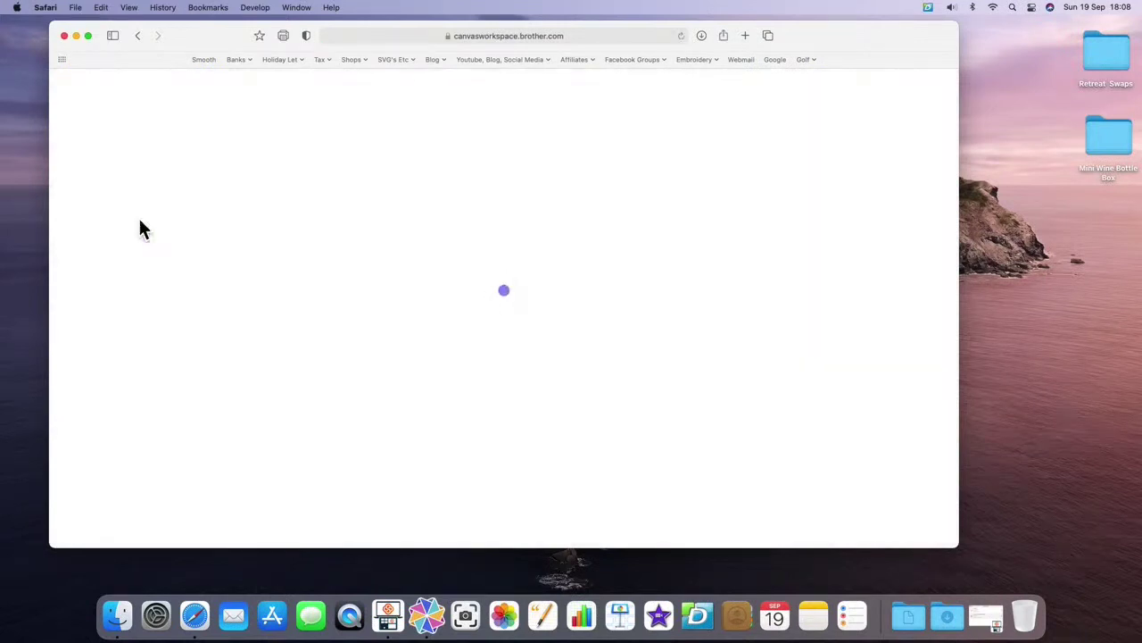